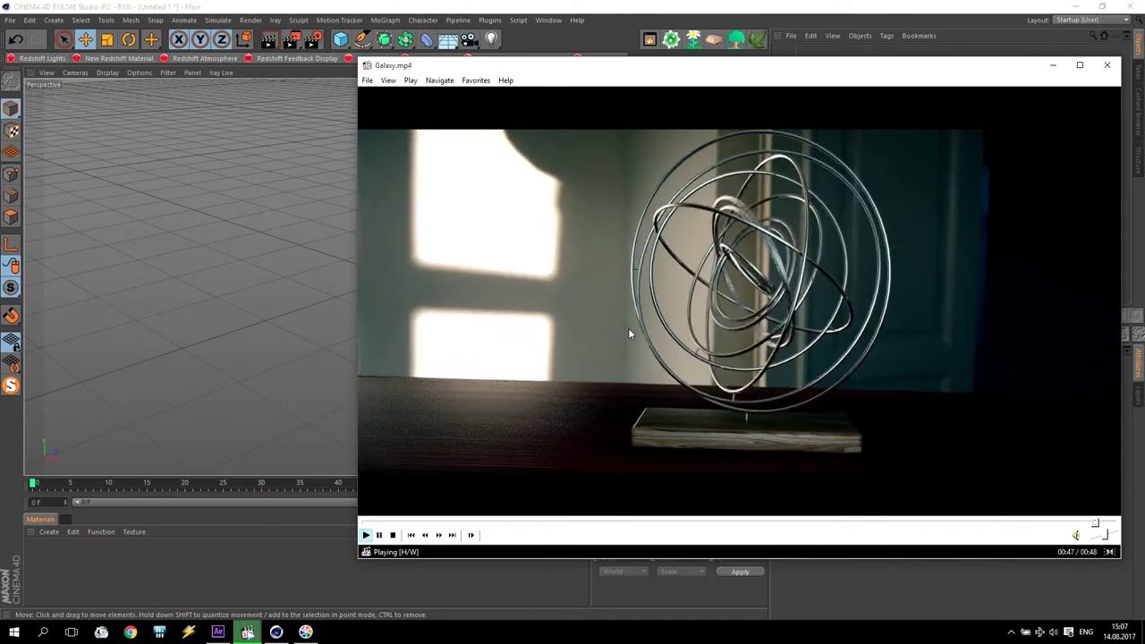
left_click(945, 171)
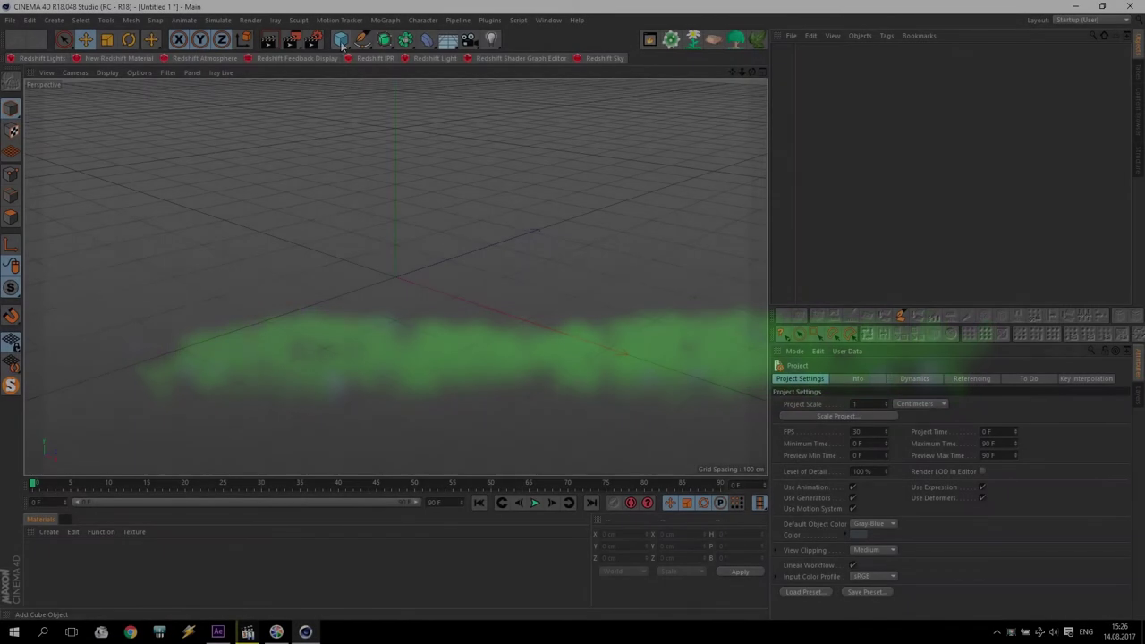
Create a torus with a 20 cm ring radius, 64 ring segments and a 1 cm pipe radius.
left_click(341, 42)
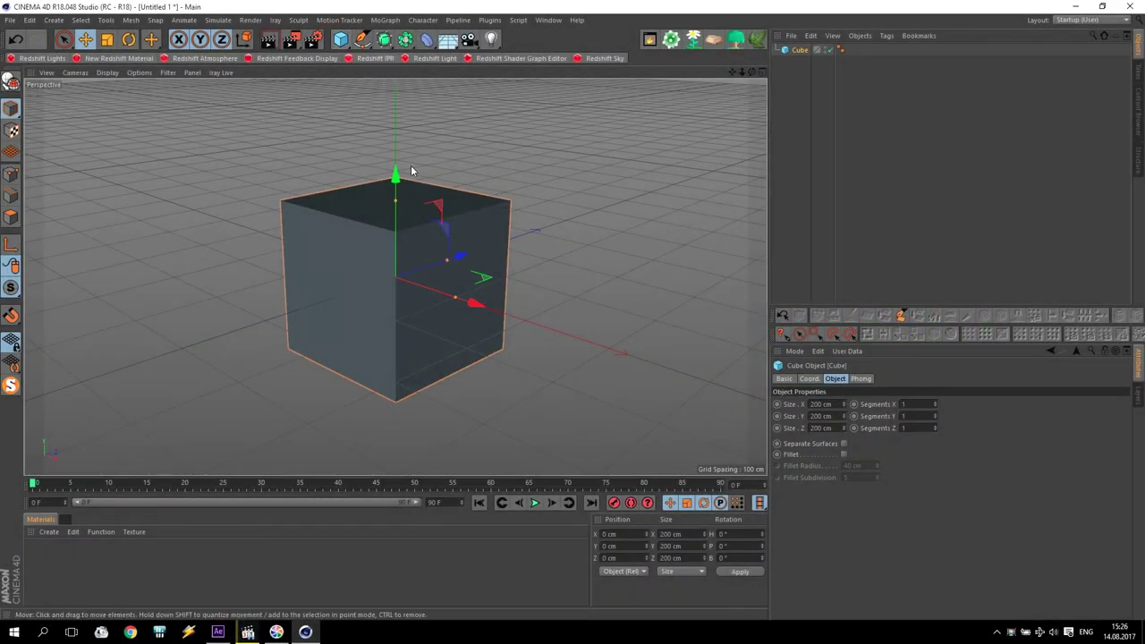
key("Delete")
left_click(339, 40)
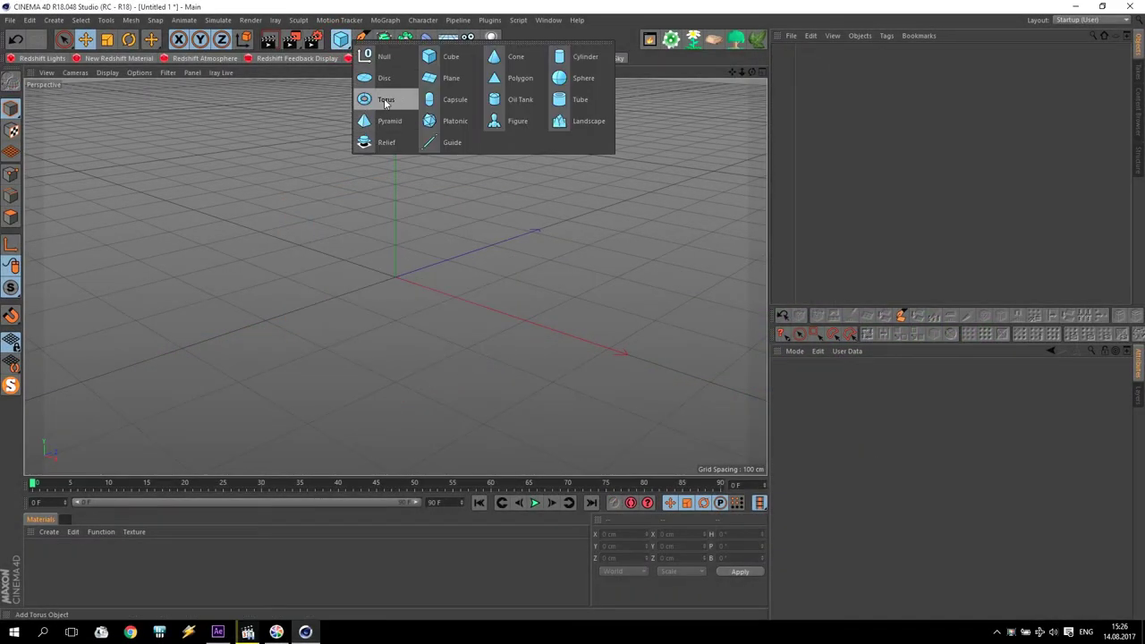
left_click(365, 99)
left_click(817, 404)
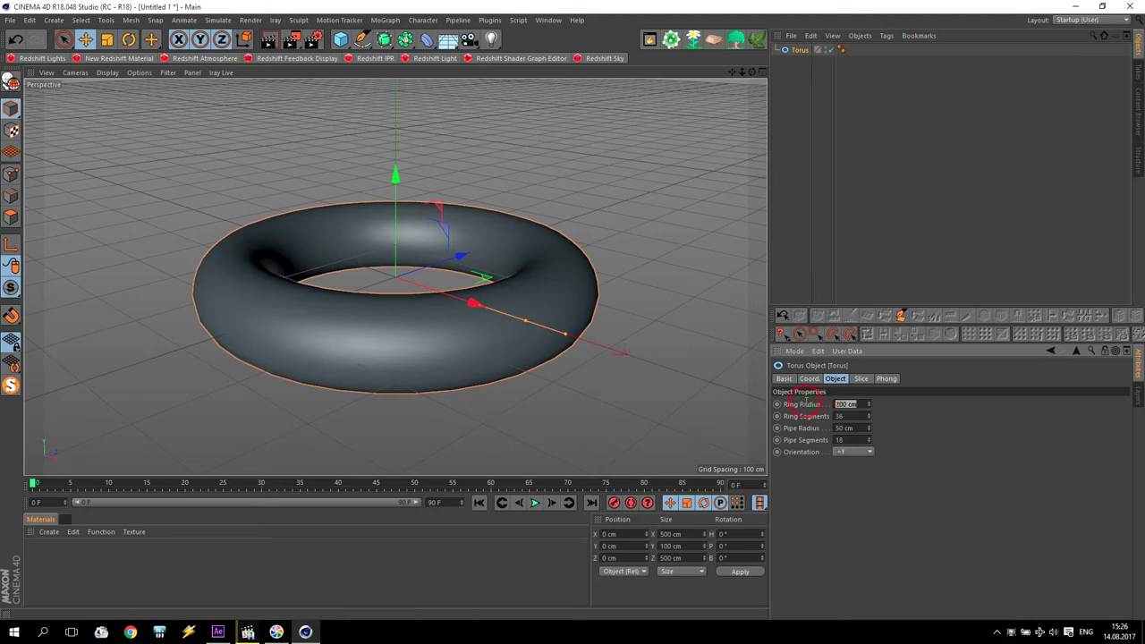
type("1")
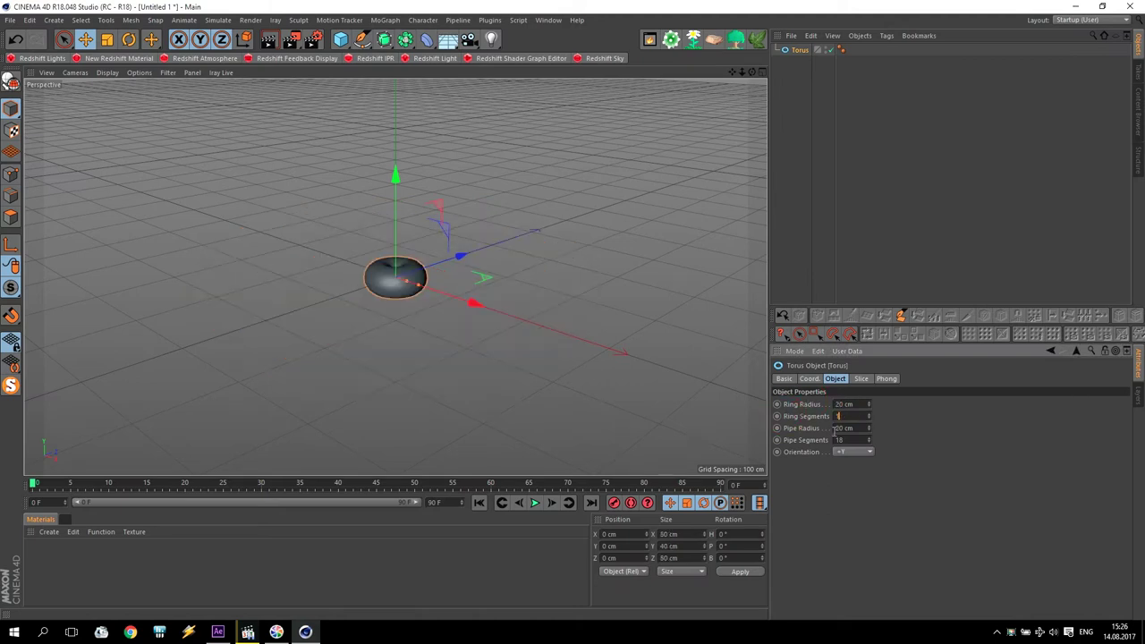
left_click(776, 429)
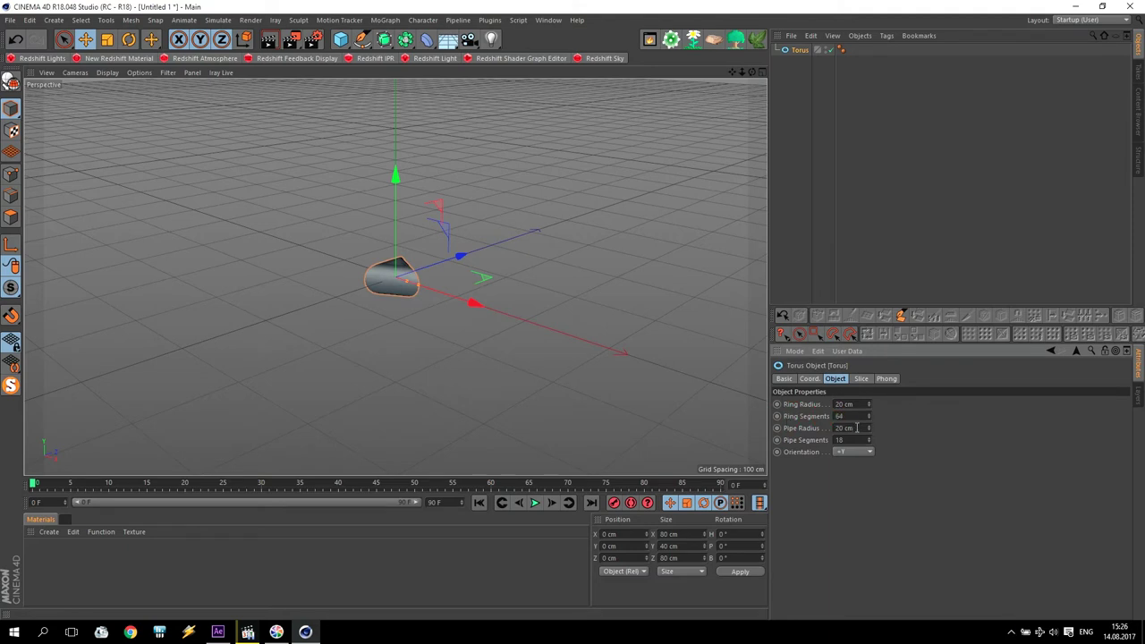
type("1")
key("Return")
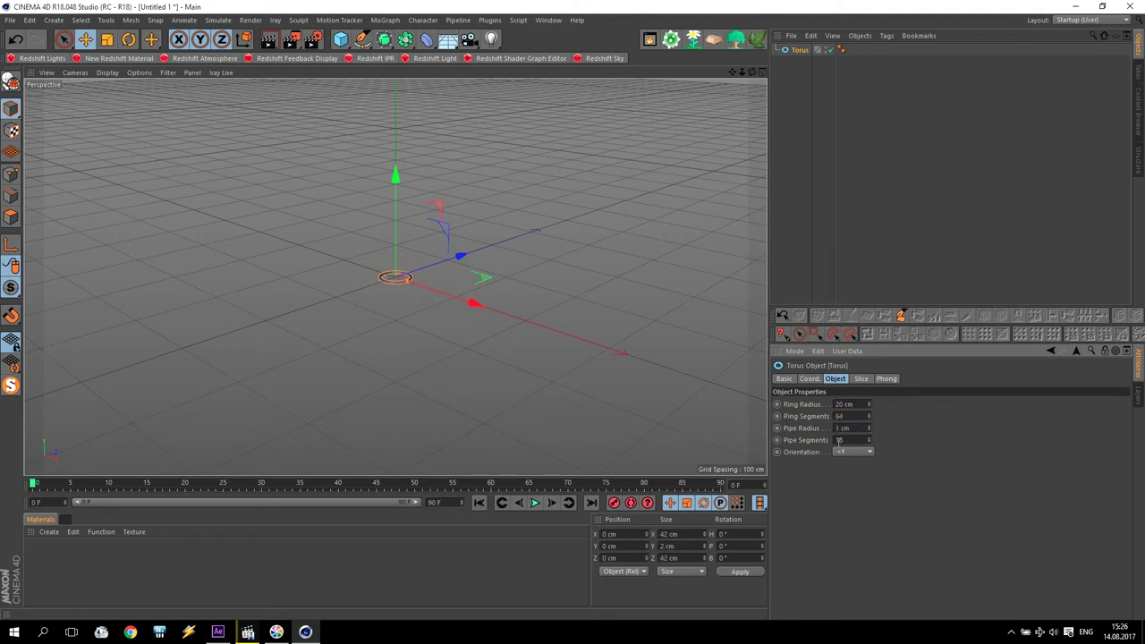
Set the torus orientation to +Z so the ring stands upright facing the front.
left_click(854, 452)
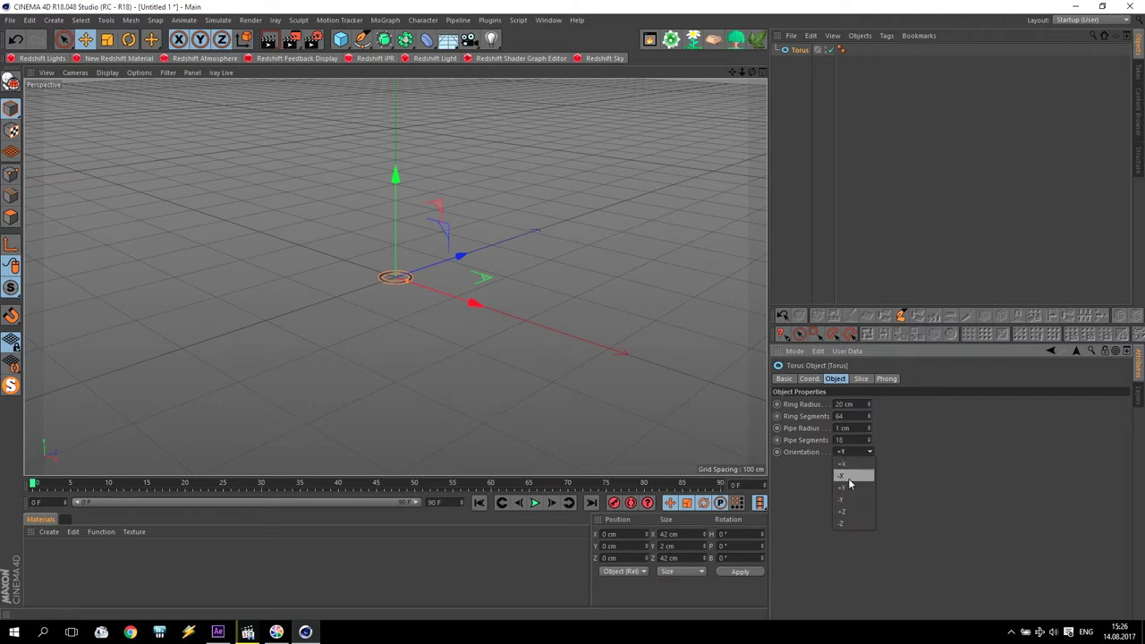
left_click(854, 452)
left_click(848, 475)
left_click(854, 454)
left_click(852, 462)
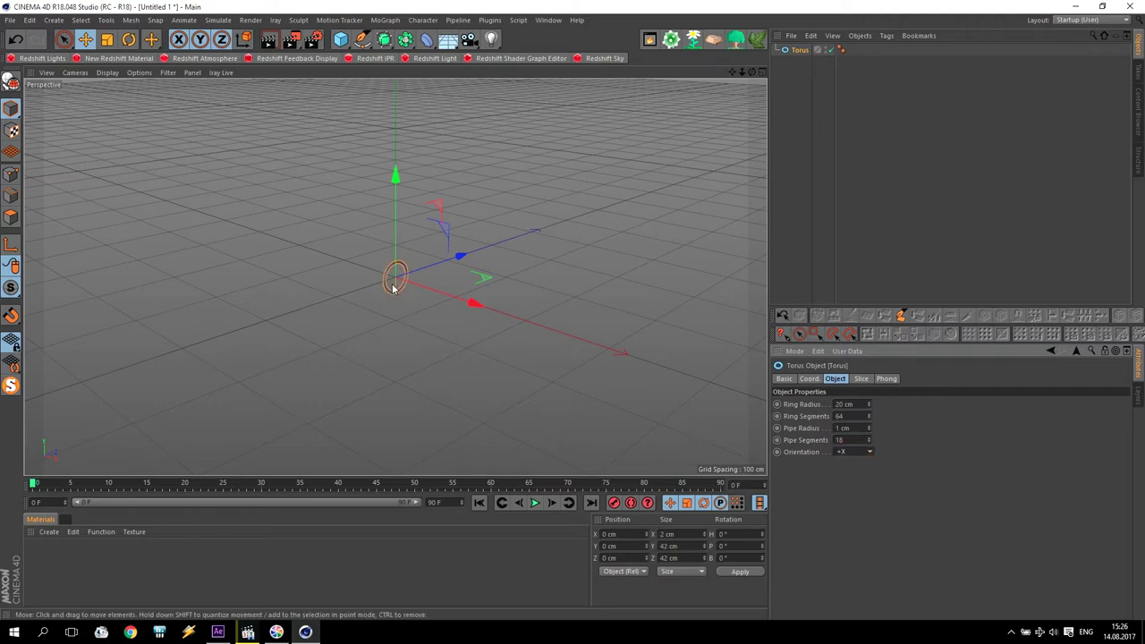
left_click(854, 452)
left_click(848, 510)
In the front view, make two successive copies of the torus with ring radii of 25 cm and 30 cm.
middle_click(685, 385)
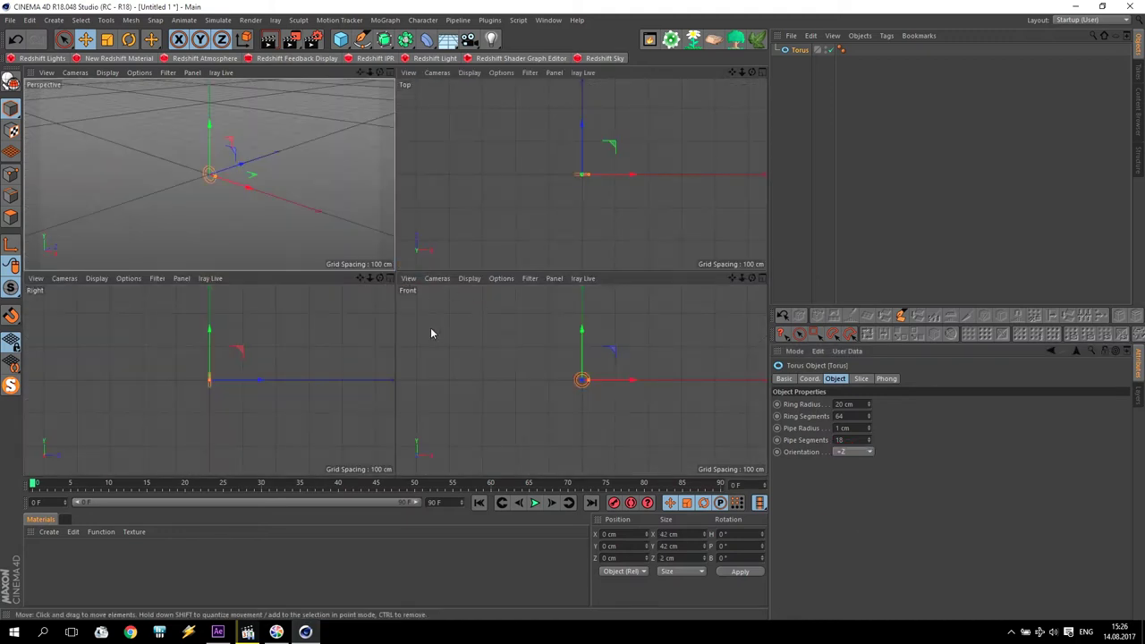
middle_click(585, 384)
scroll(397, 301, "up", 6)
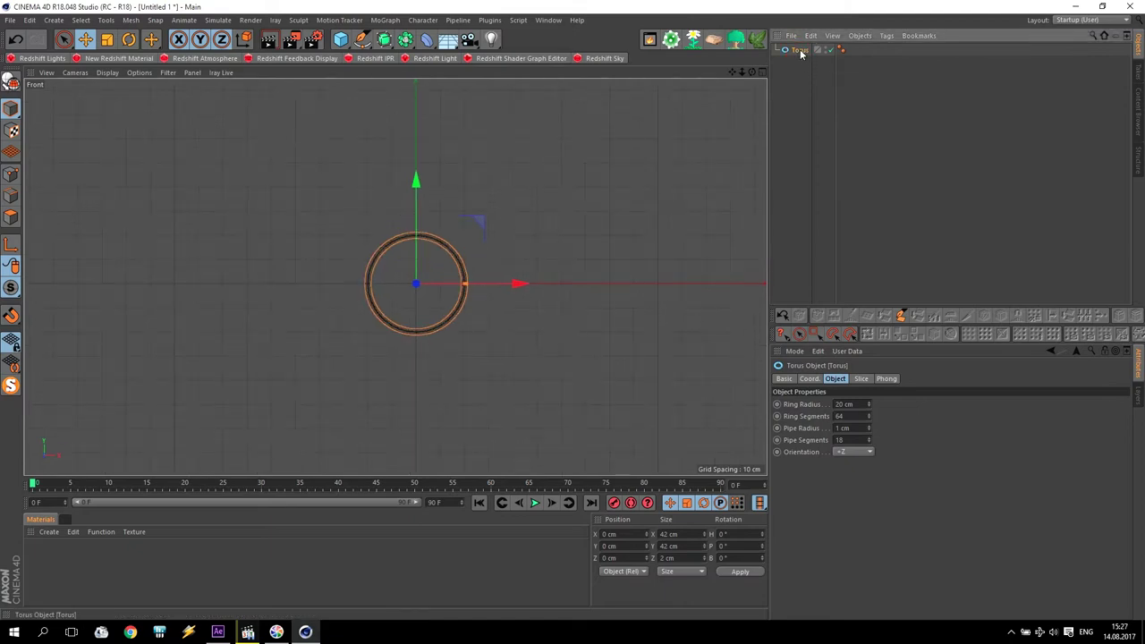
left_click_drag(802, 63, 812, 94, "ctrl")
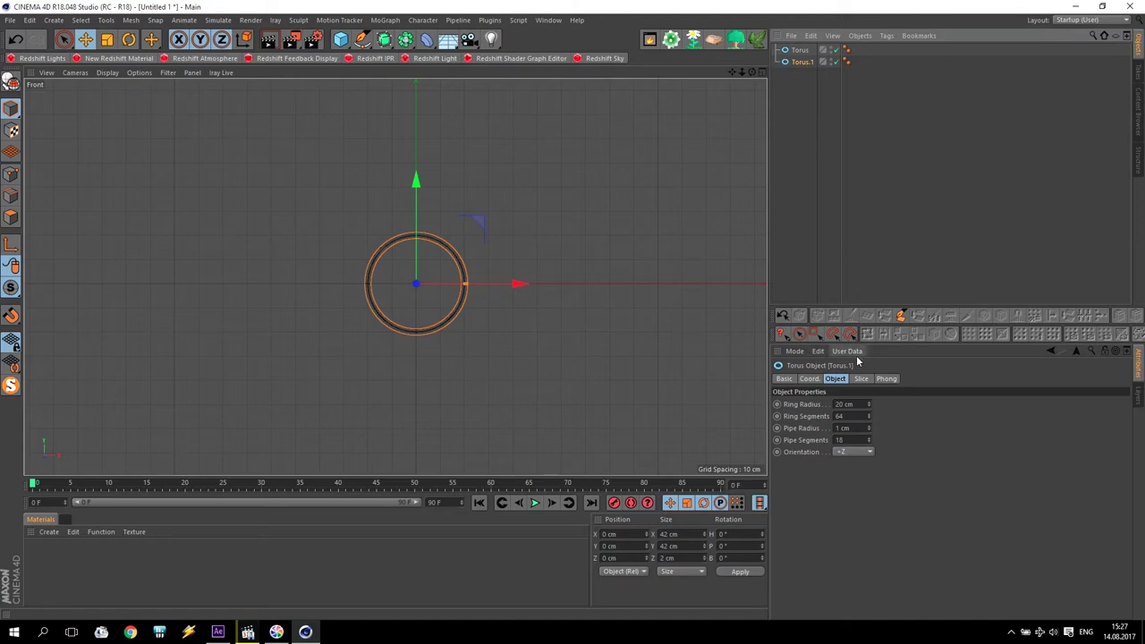
left_click(780, 405)
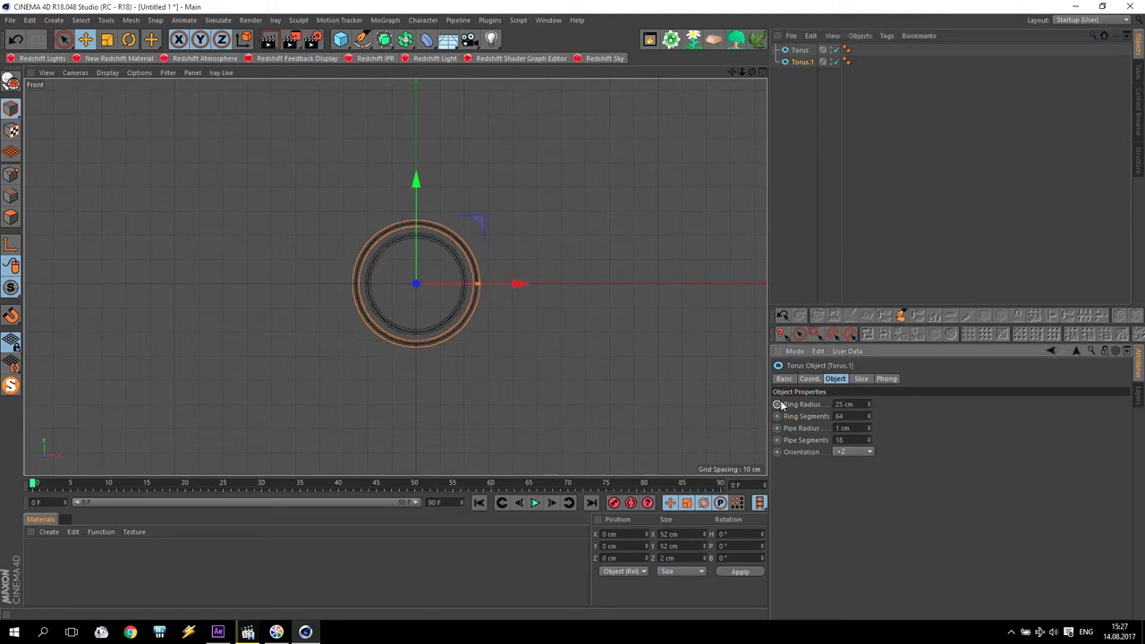
left_click_drag(802, 63, 806, 79, "ctrl")
left_click(861, 403)
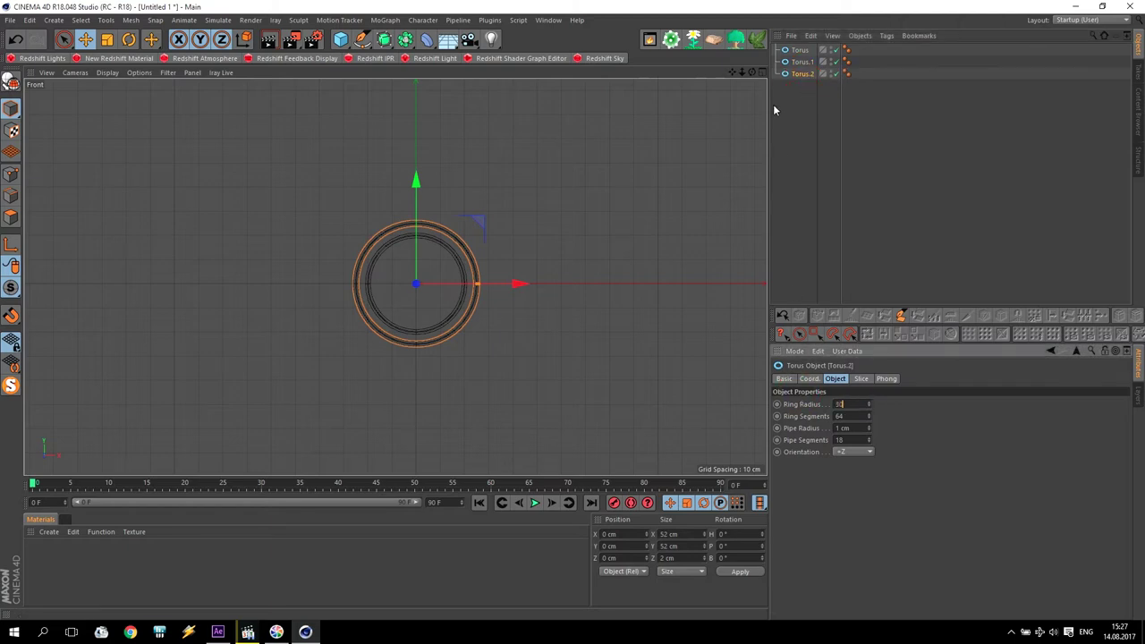
type("30")
Duplicate the outermost ring twice in succession, giving the copies ring radii of 35 cm and 40 cm.
double_click(802, 74)
left_click_drag(798, 75, 806, 125, "ctrl")
left_click(857, 403)
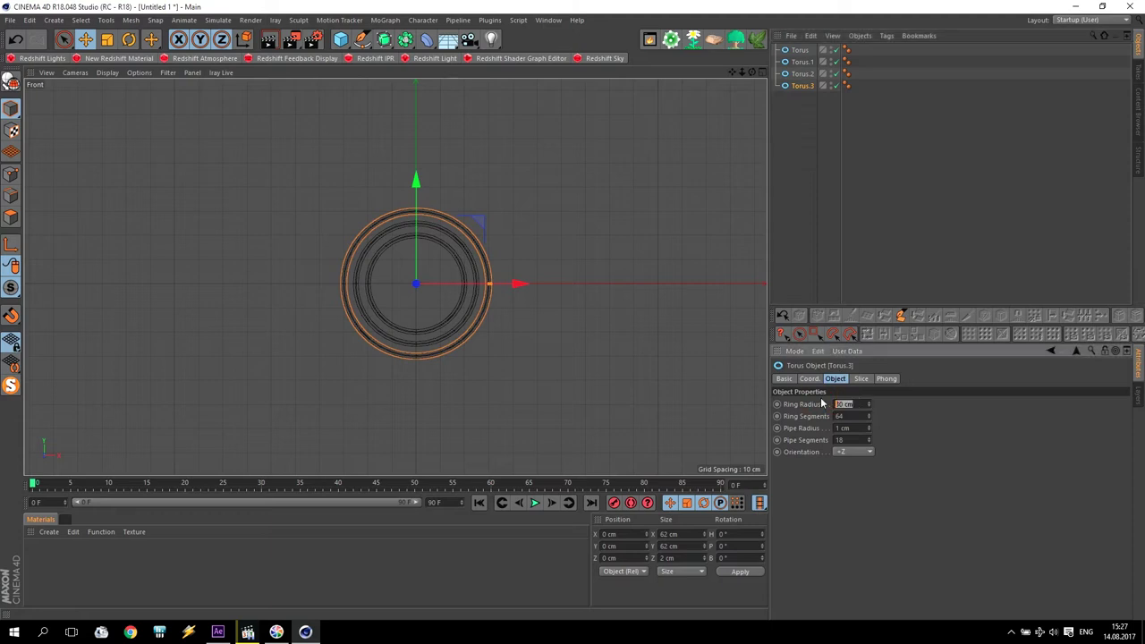
type("35")
left_click(787, 191)
left_click_drag(801, 85, 808, 167, "ctrl")
left_click(847, 404)
type("40")
Add two more concentric torus copies with ring radii of 45 cm and 50 cm.
left_click(784, 134)
left_click(857, 405)
left_click(781, 173)
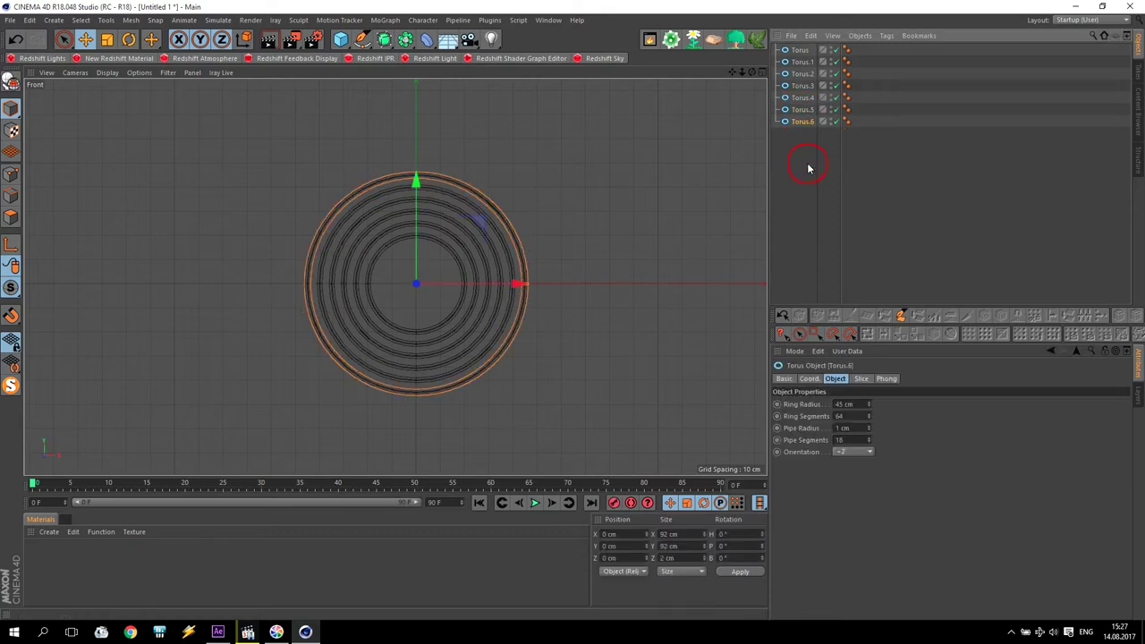
double_click(848, 404)
type("50")
left_click(777, 180)
Continue the concentric series with two torus copies whose ring radii are 55 cm and 60 cm.
left_click(800, 121)
left_click_drag(801, 122, 805, 179, "ctrl")
double_click(858, 403)
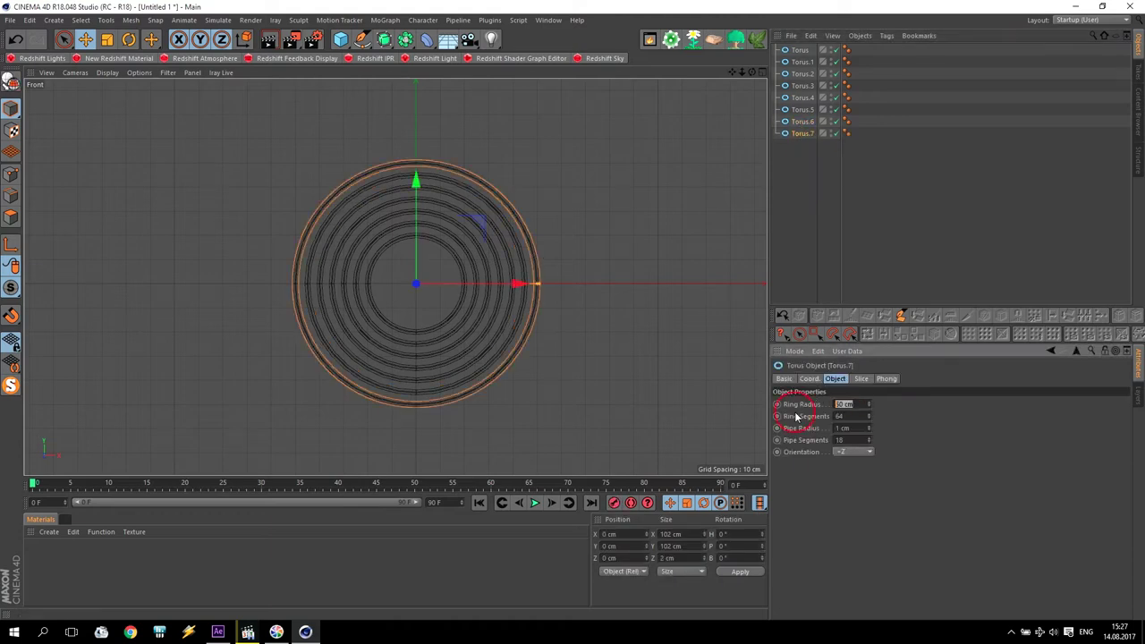
type("55")
left_click(805, 225)
left_click(802, 133)
left_click_drag(802, 135, 805, 183, "ctrl")
double_click(864, 404)
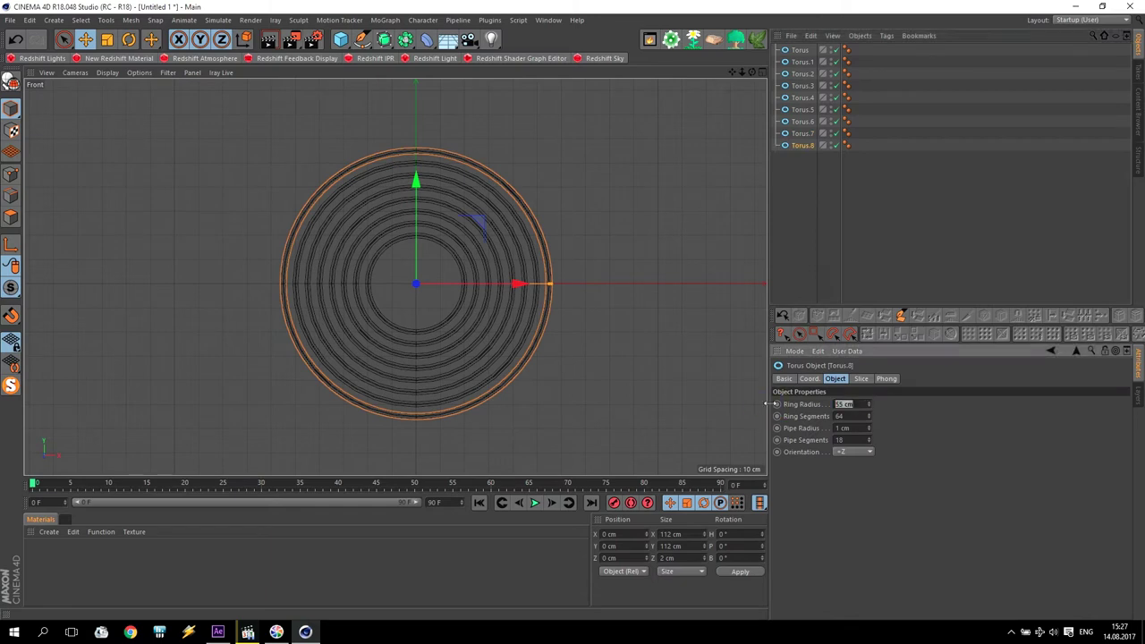
type("60")
left_click(809, 167)
Duplicate the outermost ring with a 65 cm ring radius, and add one larger copy that continues the even 5 cm spacing.
left_click_drag(803, 148, 810, 193, "ctrl")
double_click(854, 403)
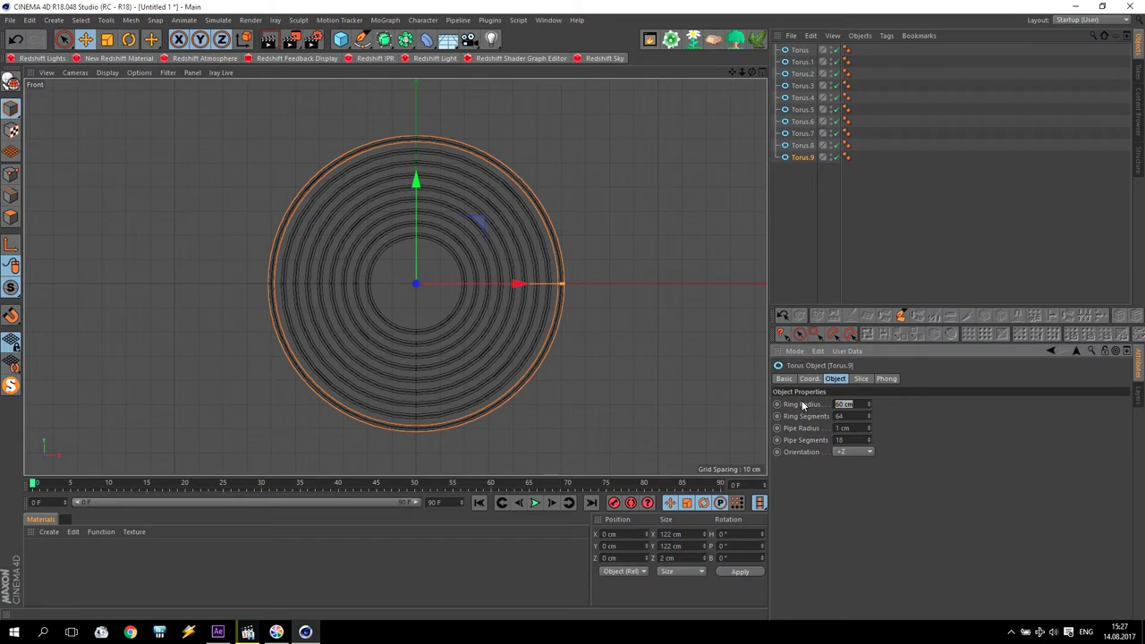
type("65")
left_click(798, 251)
left_click_drag(809, 160, 803, 217, "ctrl")
double_click(859, 404)
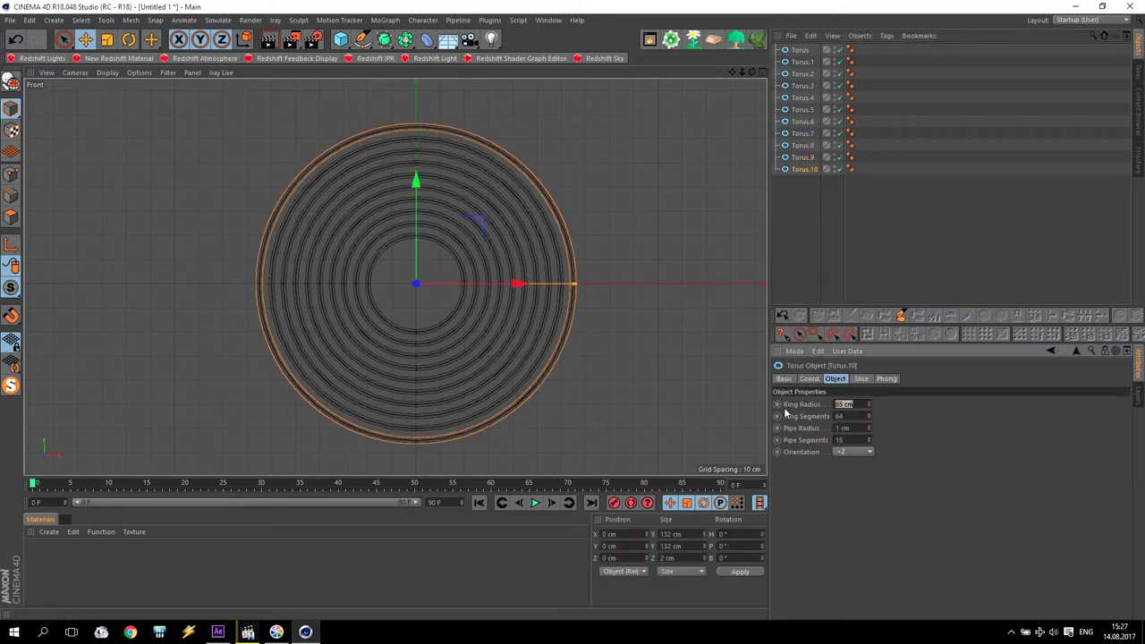
left_click(771, 251)
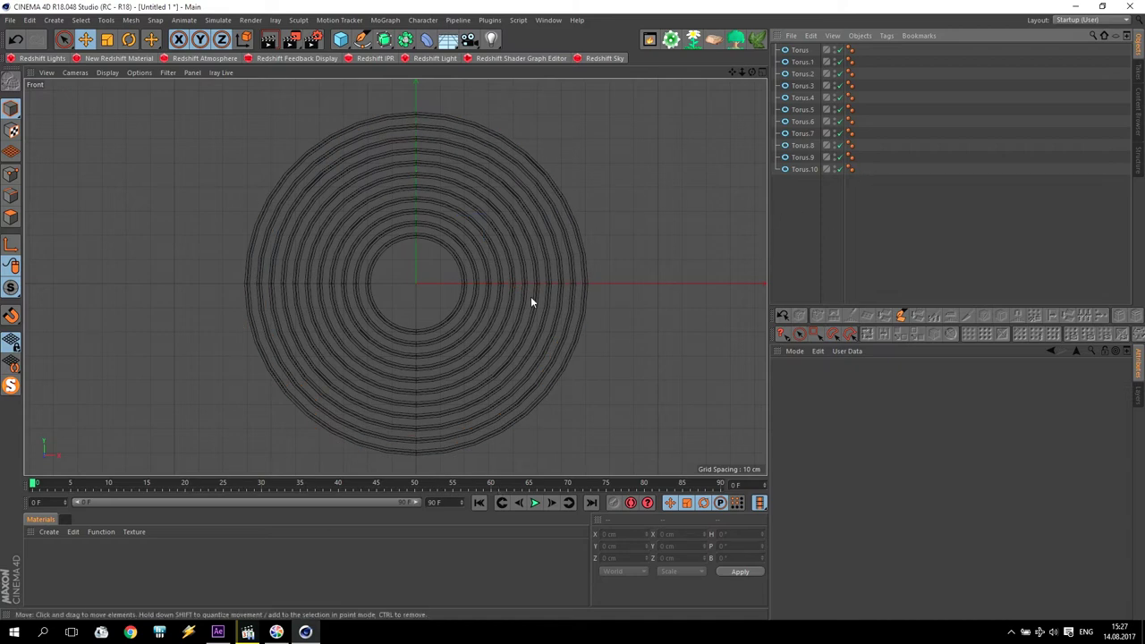
Add a sphere at the centre of the rings with 64 segments and a 15 cm radius.
left_click_drag(731, 71, 725, 46)
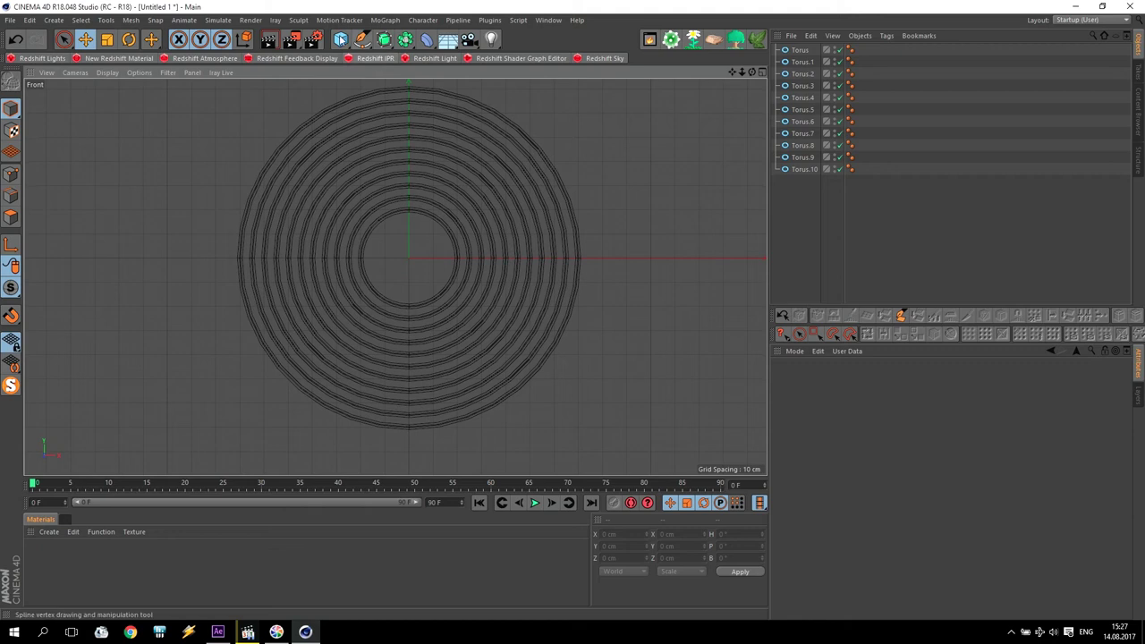
left_click_drag(342, 41, 576, 81)
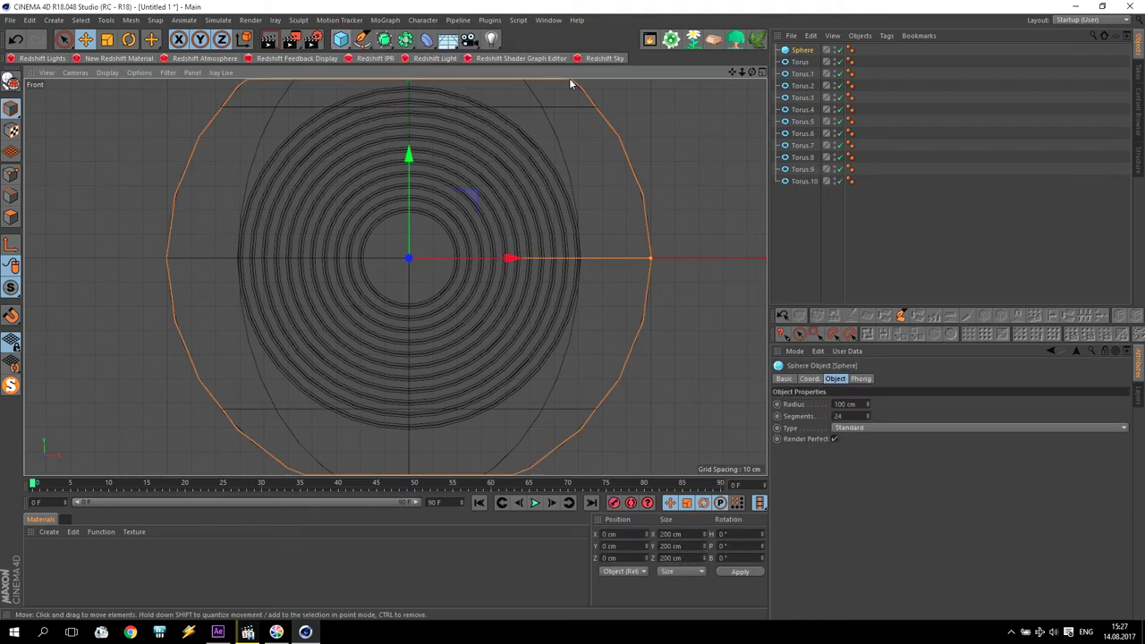
left_click(863, 416)
type("64")
key("Return")
type("15")
key("Return")
scroll(430, 191, "up", 3)
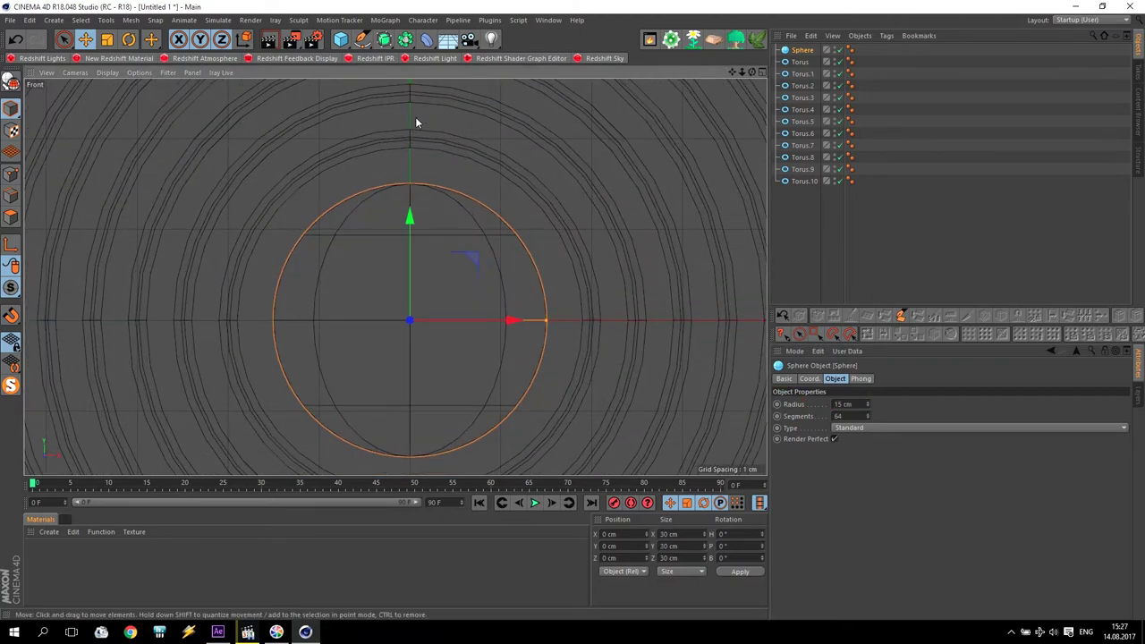
Convert the central sphere from a parametric object into an editable polygon object.
left_click(800, 61)
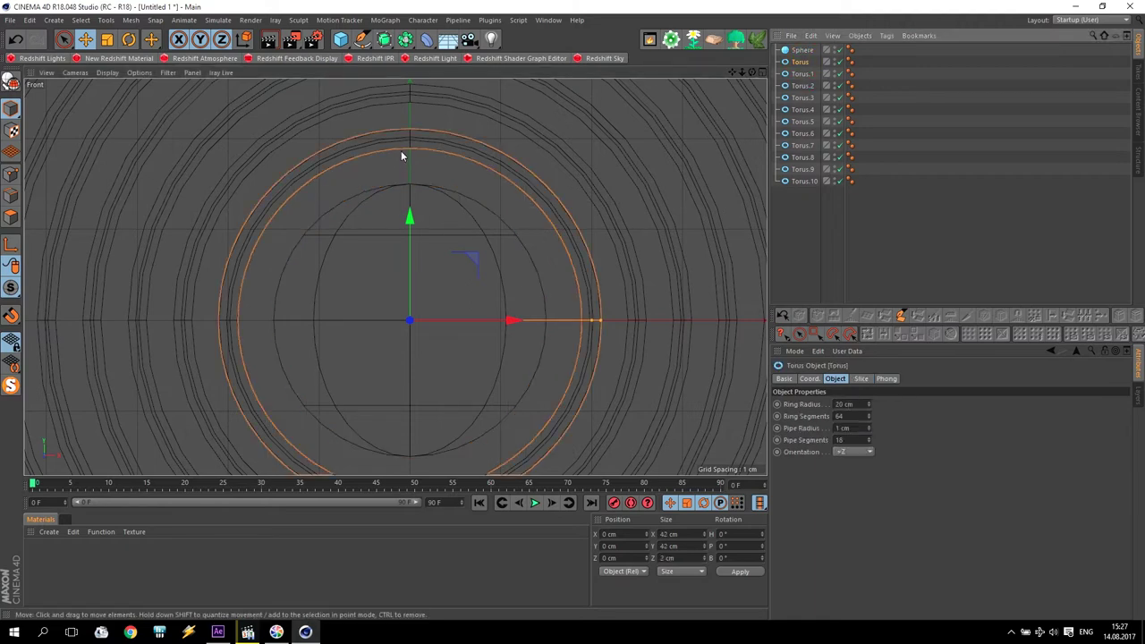
left_click(481, 260)
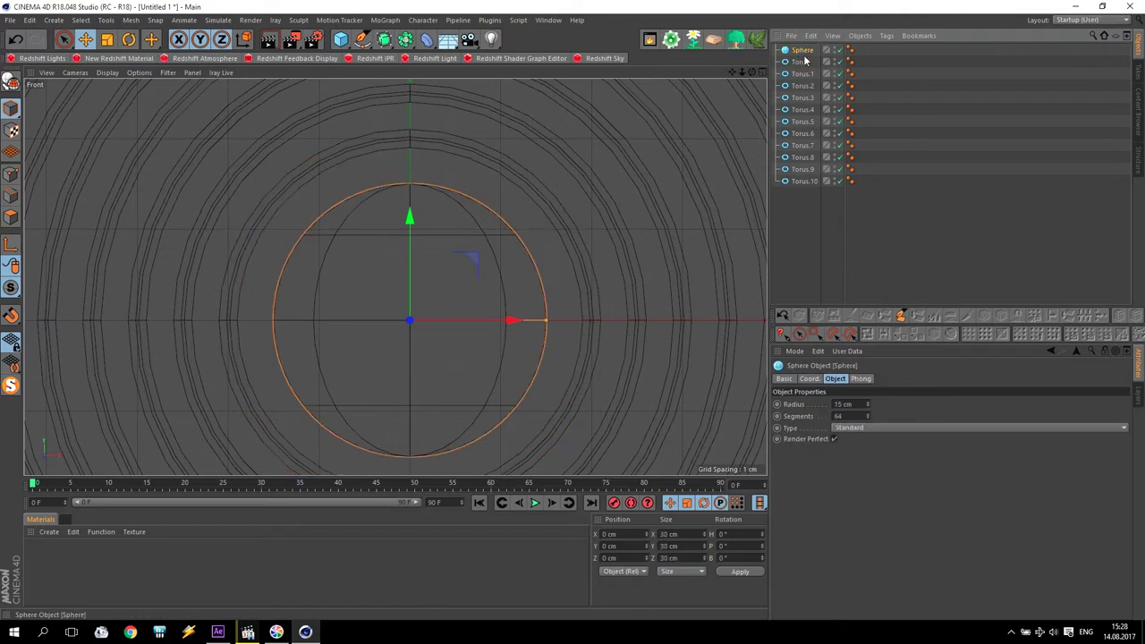
left_click(12, 83)
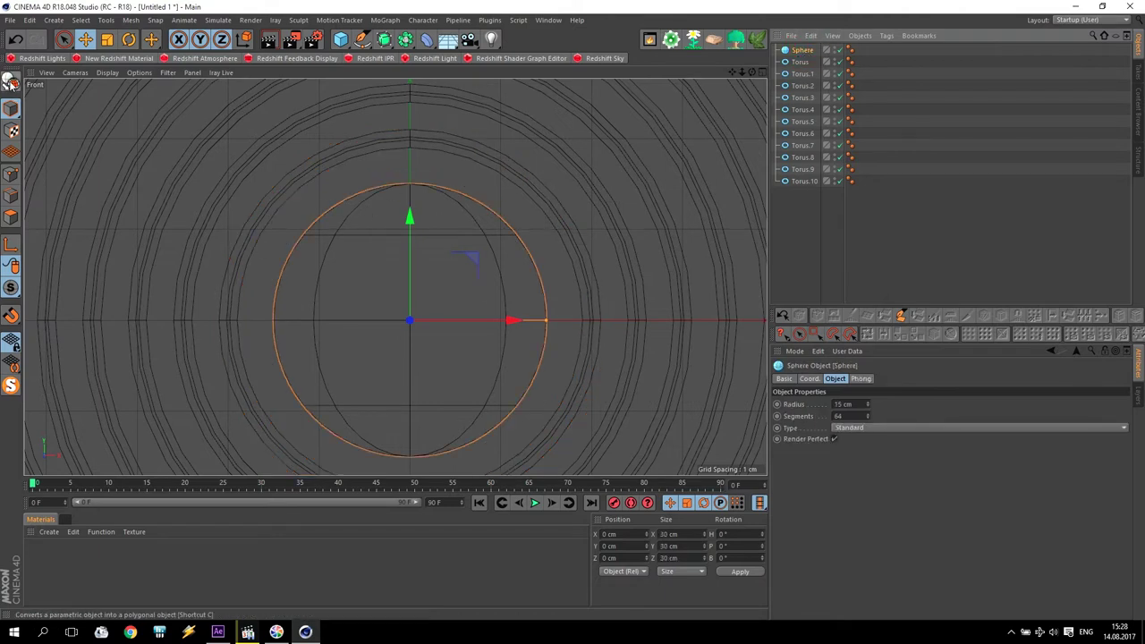
Scale the sphere down along its Z axis into a flat disc about 5.2 cm thick.
middle_click(433, 247)
middle_click(180, 195)
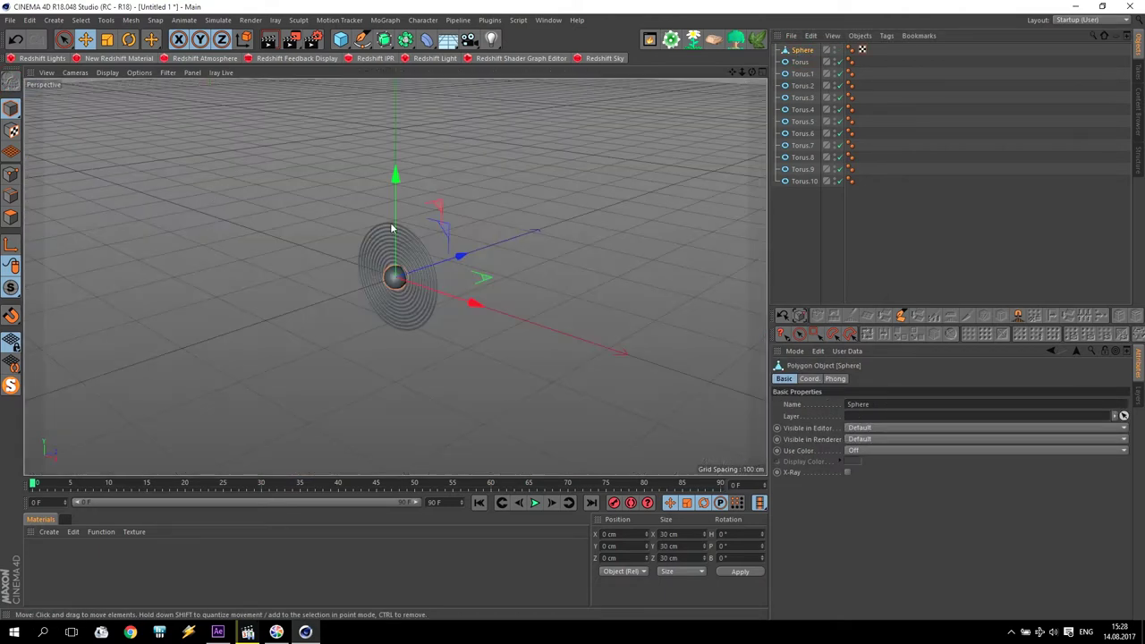
scroll(382, 225, "up", 3)
left_click(111, 45)
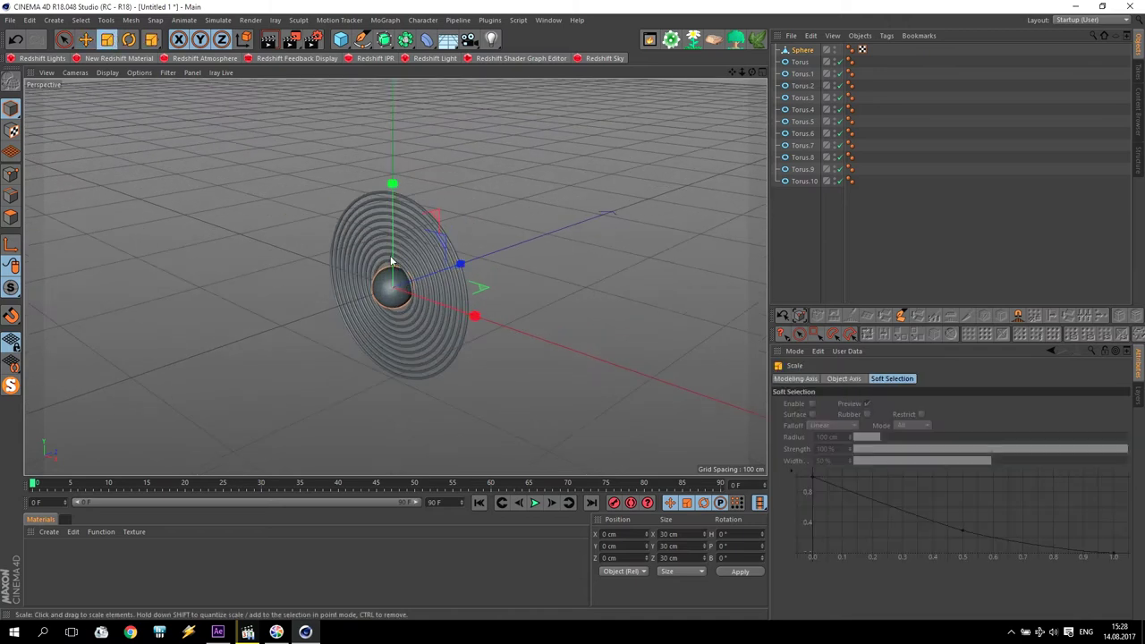
left_click_drag(460, 263, 429, 296)
middle_click(430, 295)
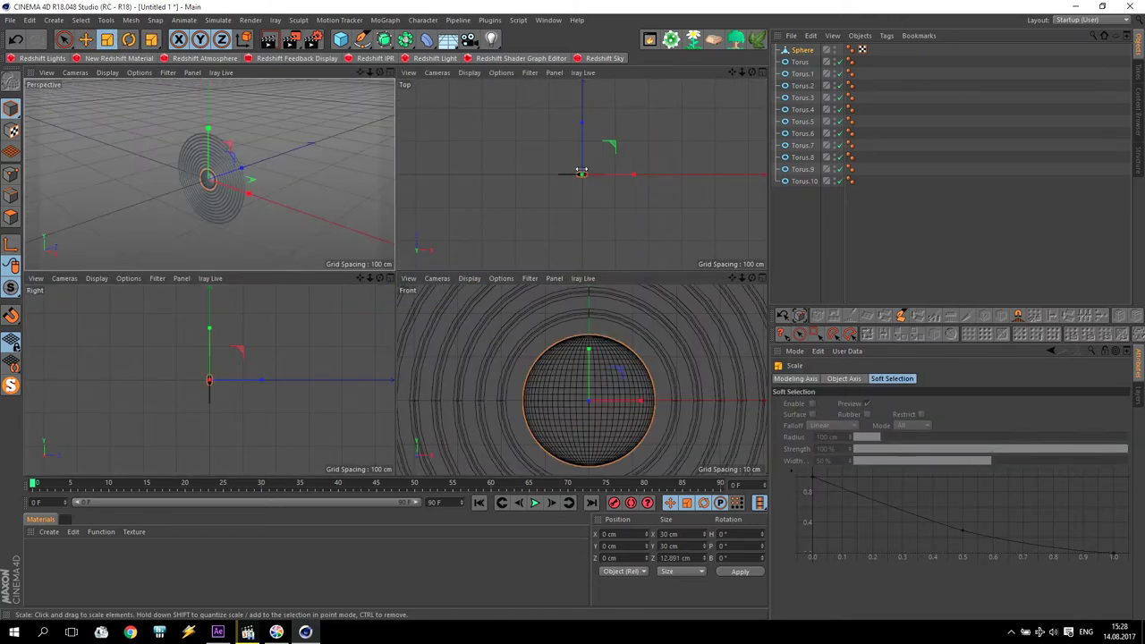
scroll(572, 127, "up", 5)
left_click_drag(572, 127, 573, 158)
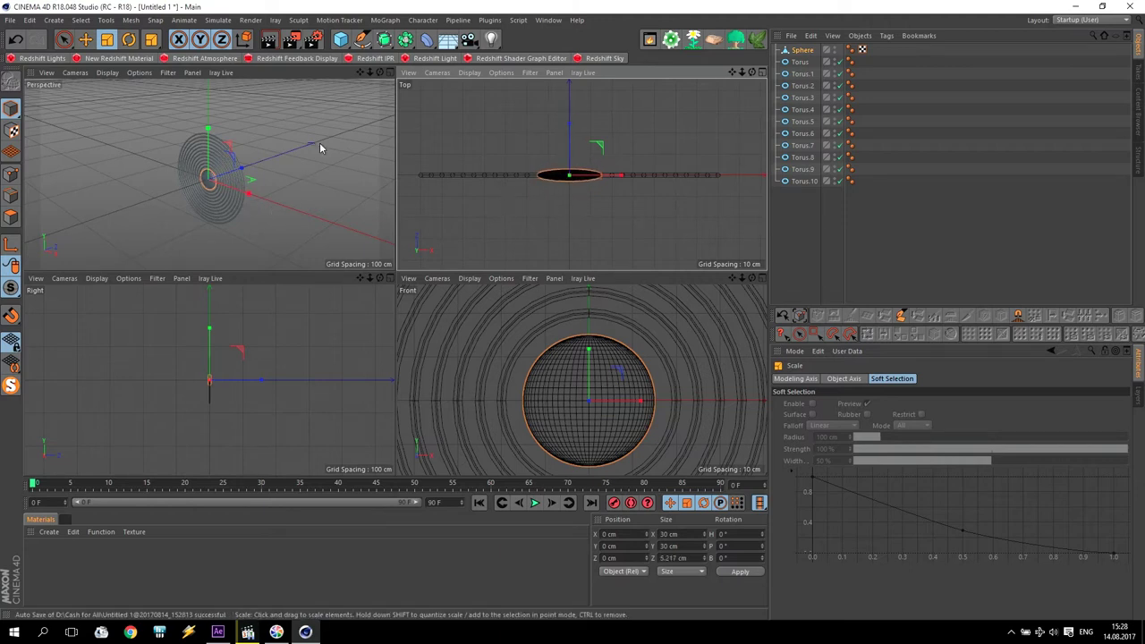
Add a cube for the base and set its Y size to 10 cm.
left_click(340, 38)
left_click(444, 57)
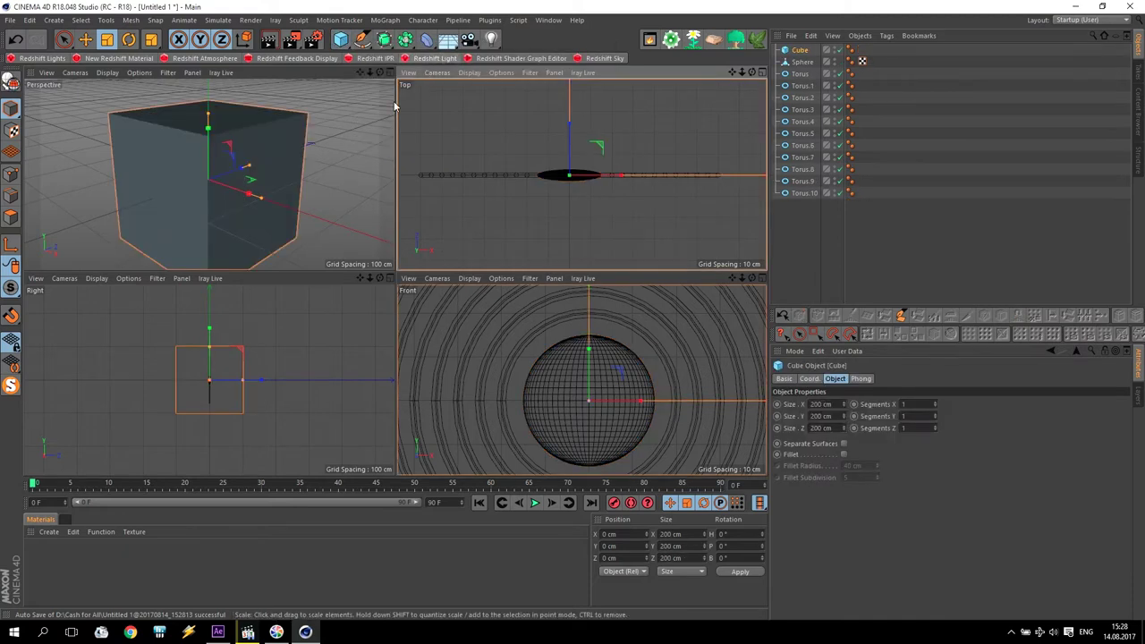
left_click_drag(208, 117, 211, 170)
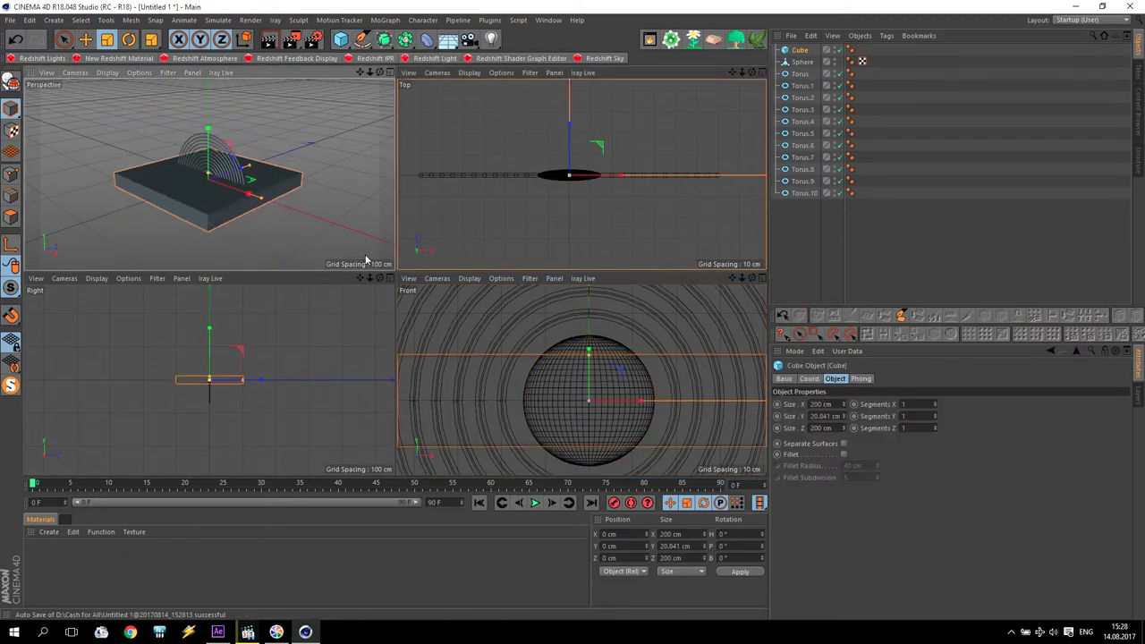
left_click(821, 417)
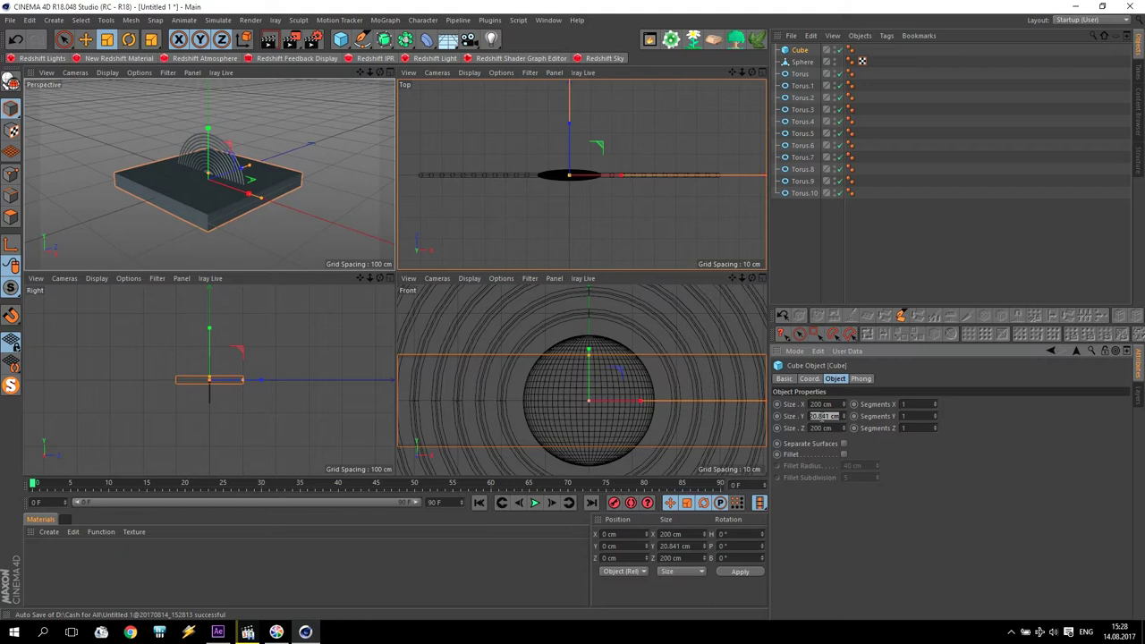
type("10")
key("Return")
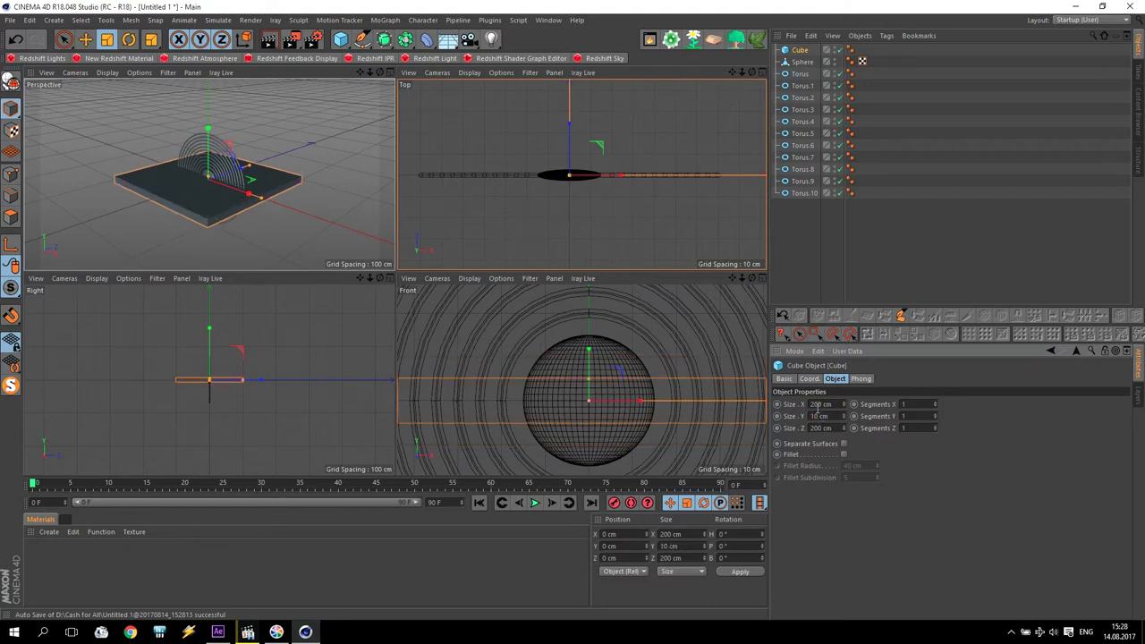
Set the base cube's X size to 110 cm and its Z size to 50 cm.
key("Return")
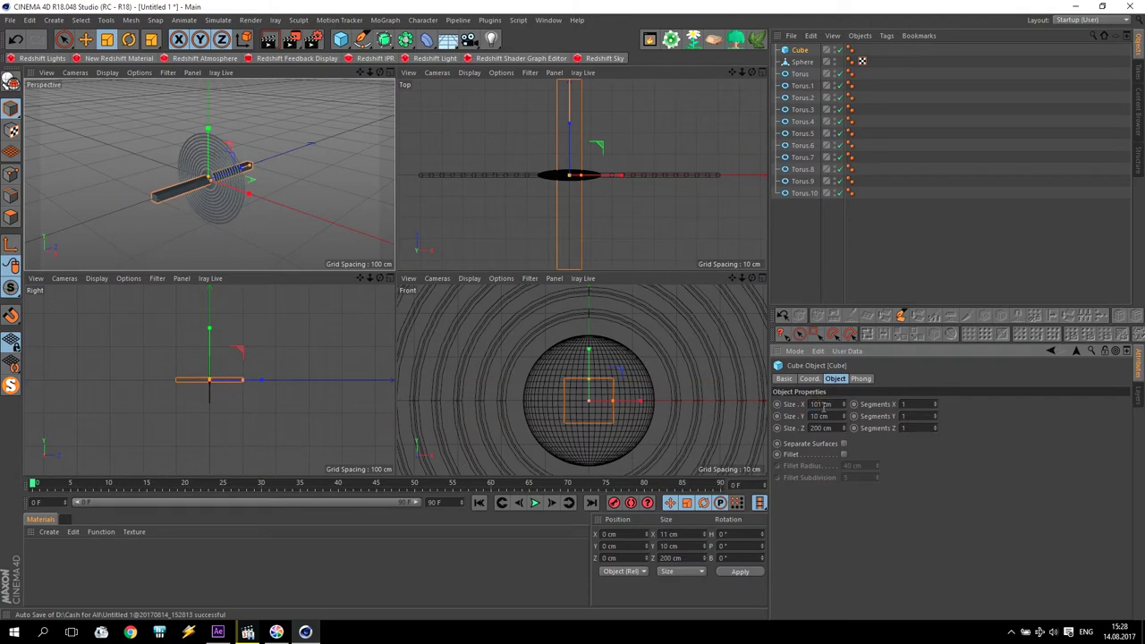
type("0")
key("Return")
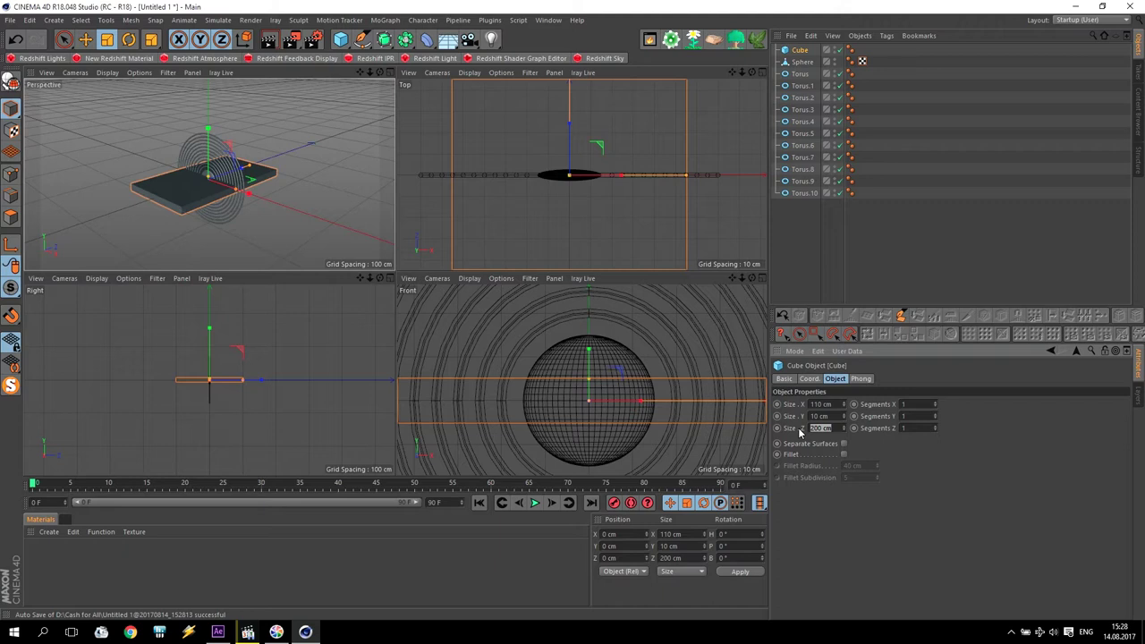
key("Return")
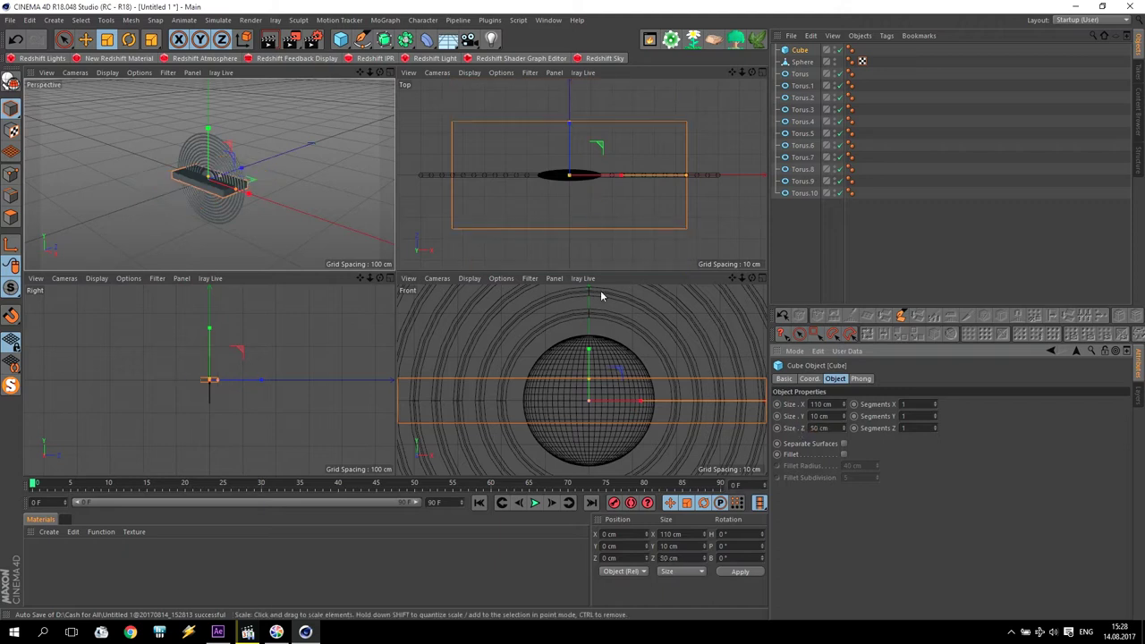
Rename the base cube to Platform and the flattened sphere to Center.
left_click(801, 51)
double_click(801, 51)
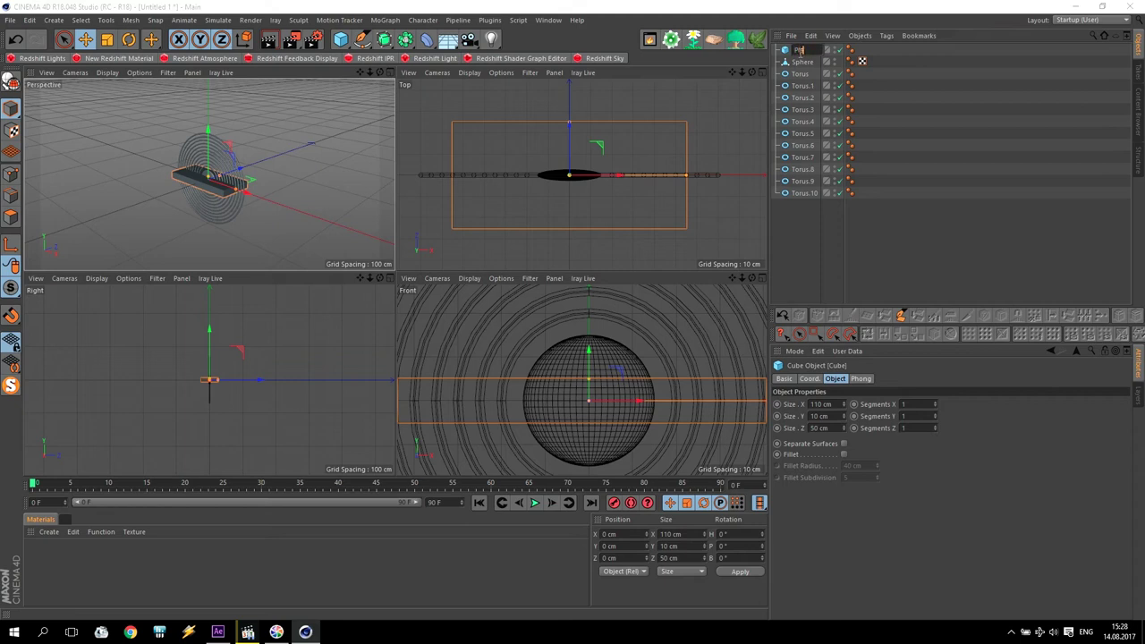
type("Platform")
key("Return")
left_click(803, 61)
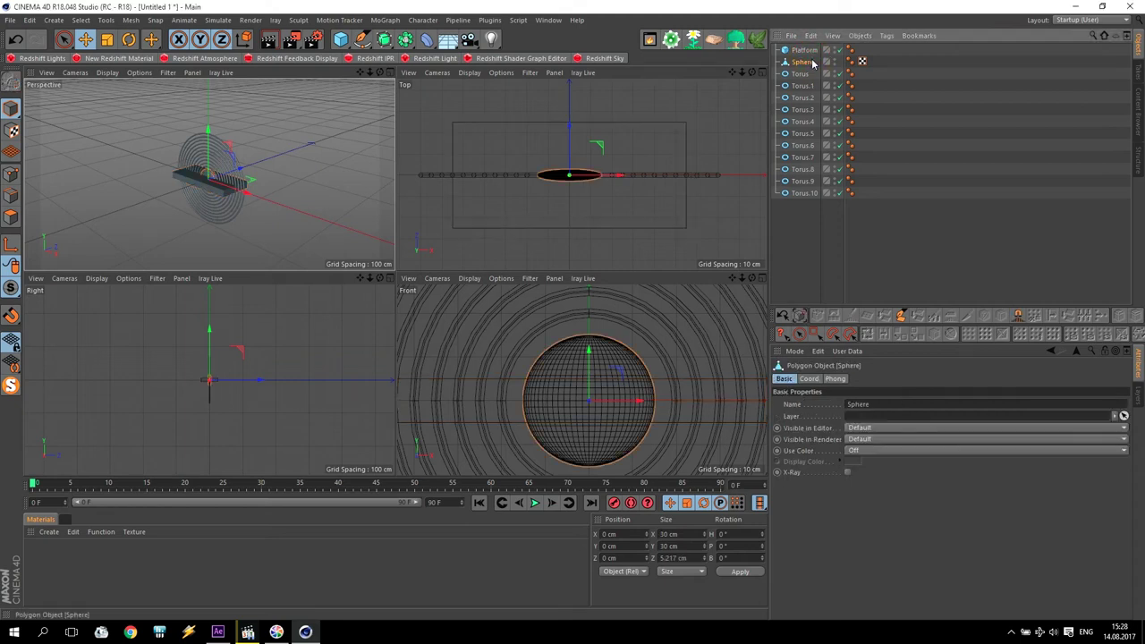
double_click(803, 61)
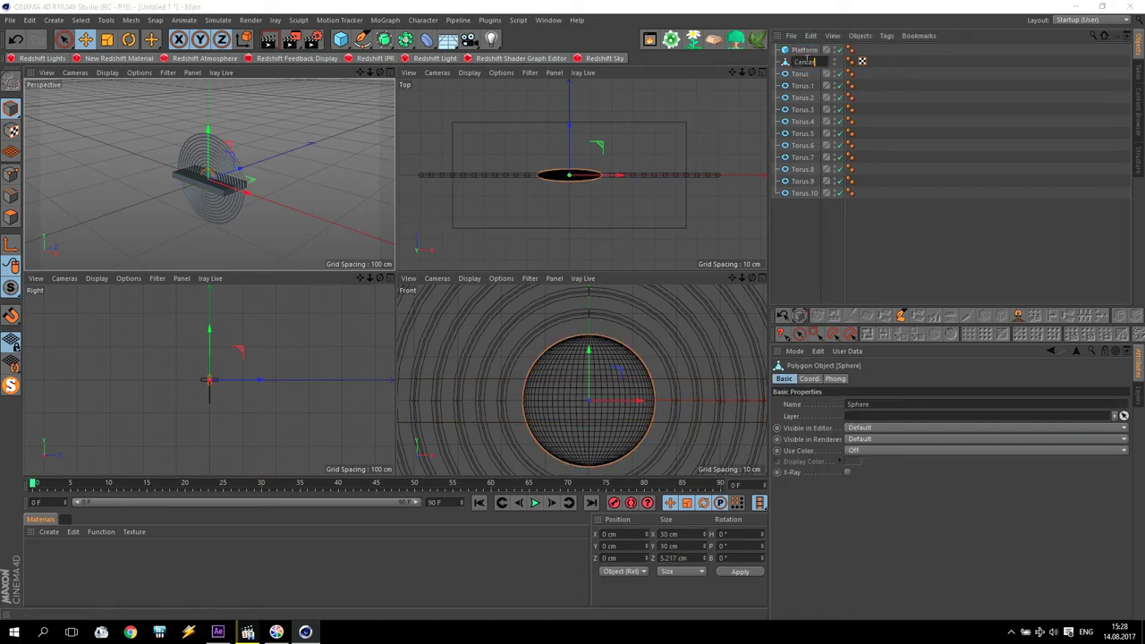
key("Return")
Move the platform straight down to about Y -79.25 cm, just below the outermost ring.
left_click(803, 50)
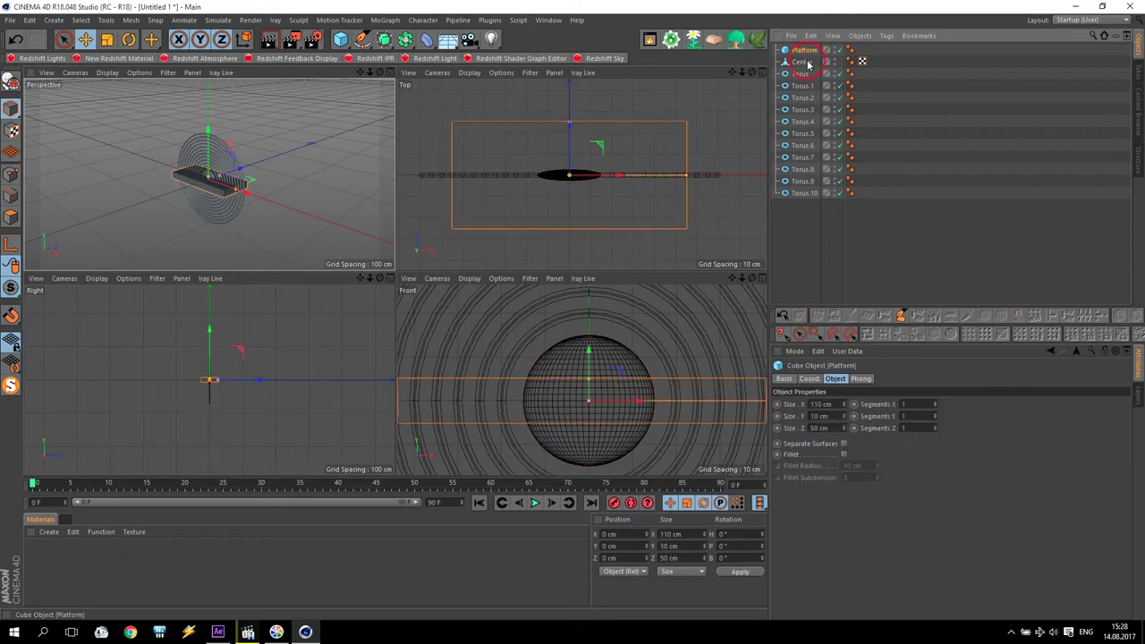
middle_click(653, 331)
scroll(652, 324, "down", 6)
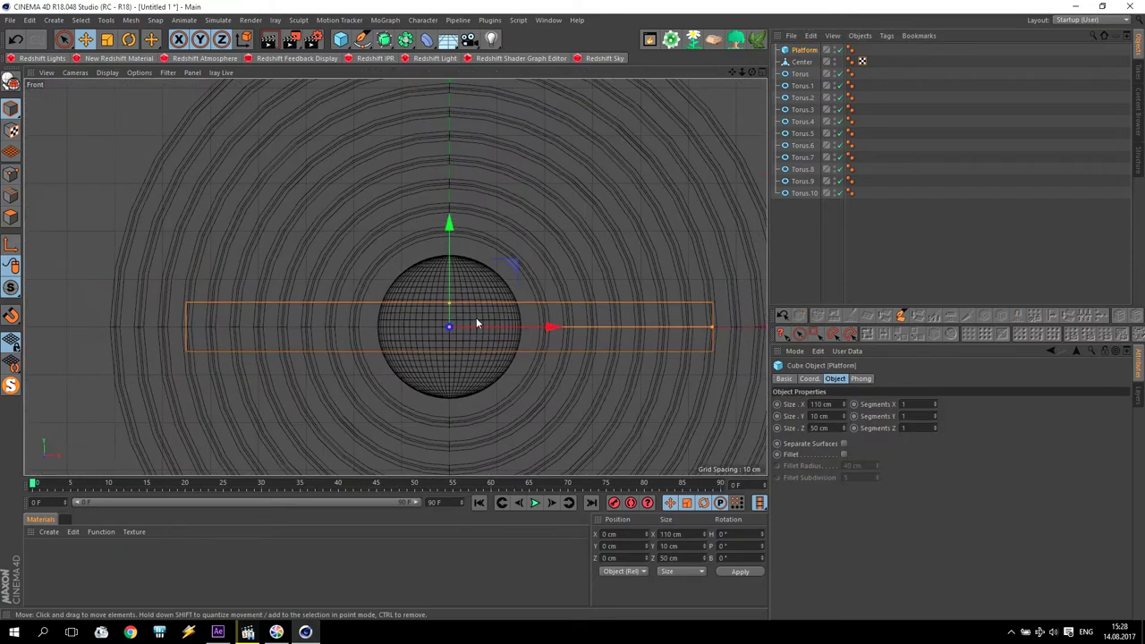
left_click_drag(471, 261, 474, 411)
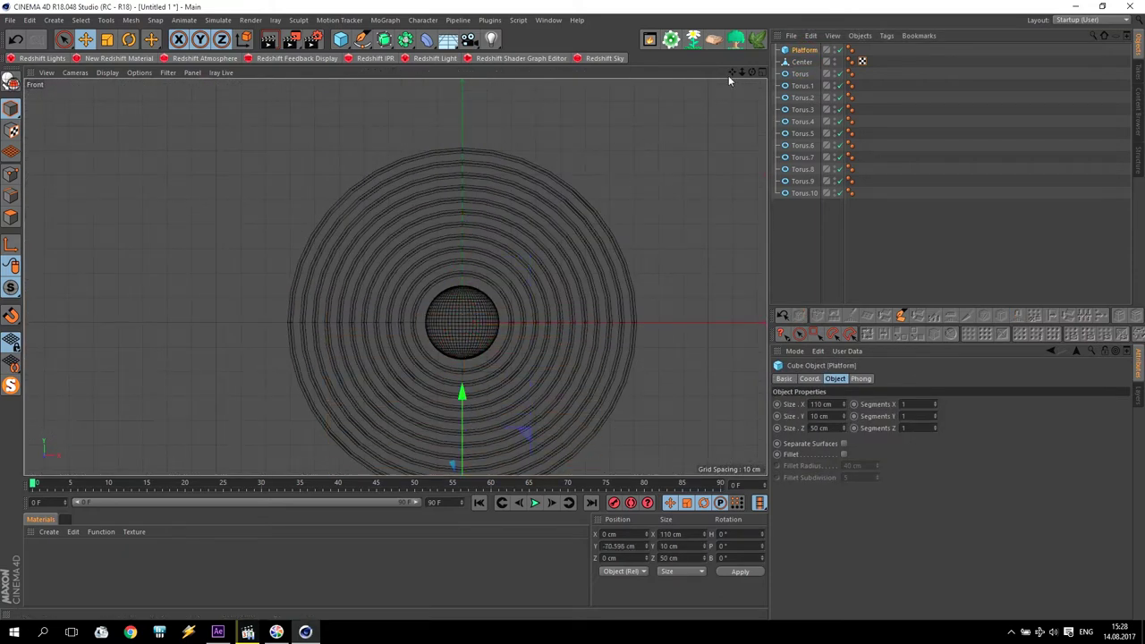
left_click_drag(731, 72, 726, 36)
scroll(472, 412, "up", 5)
left_click_drag(430, 228, 424, 282)
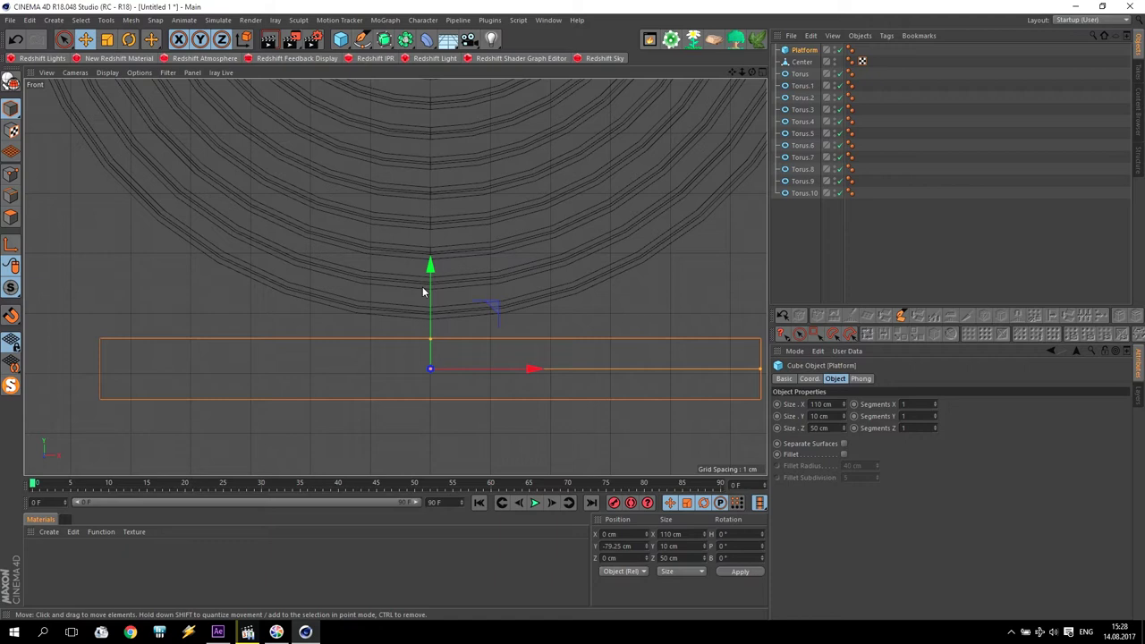
Add a dynamics connector and rotate it to a pitch of -90° so its axis stands vertical.
middle_click(630, 302)
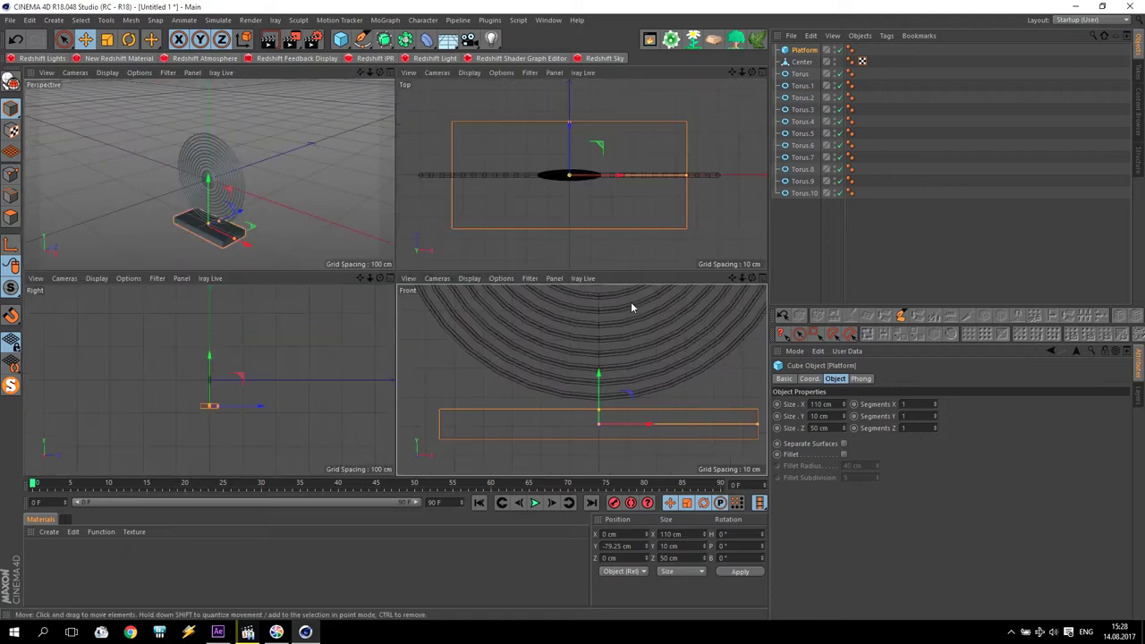
middle_click(287, 216)
scroll(402, 268, "up", 3)
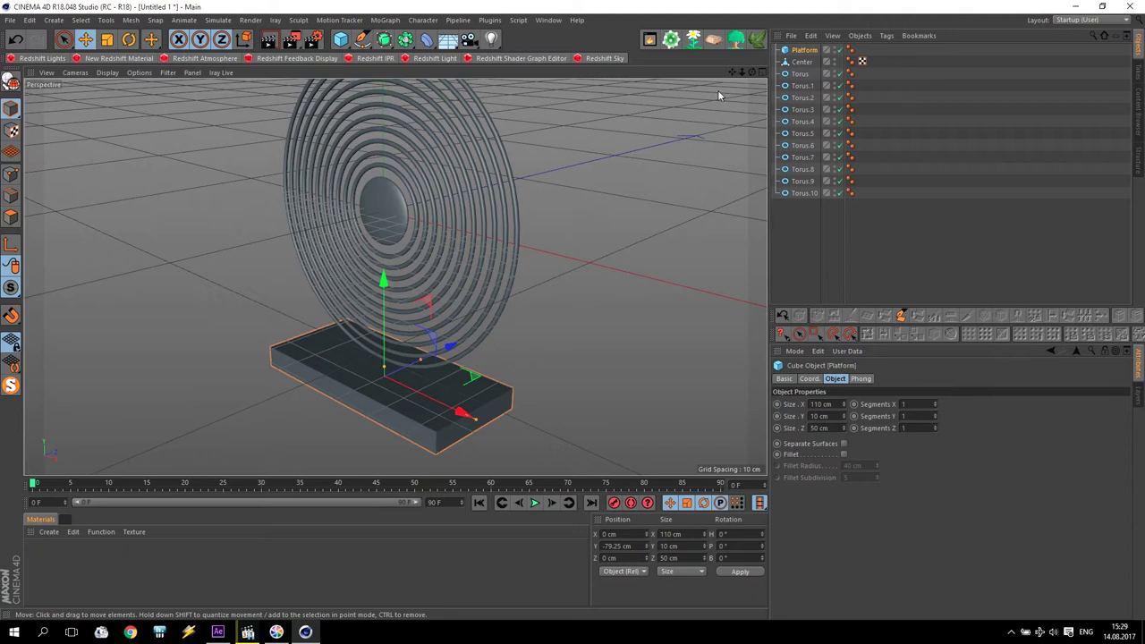
left_click_drag(732, 72, 679, 116)
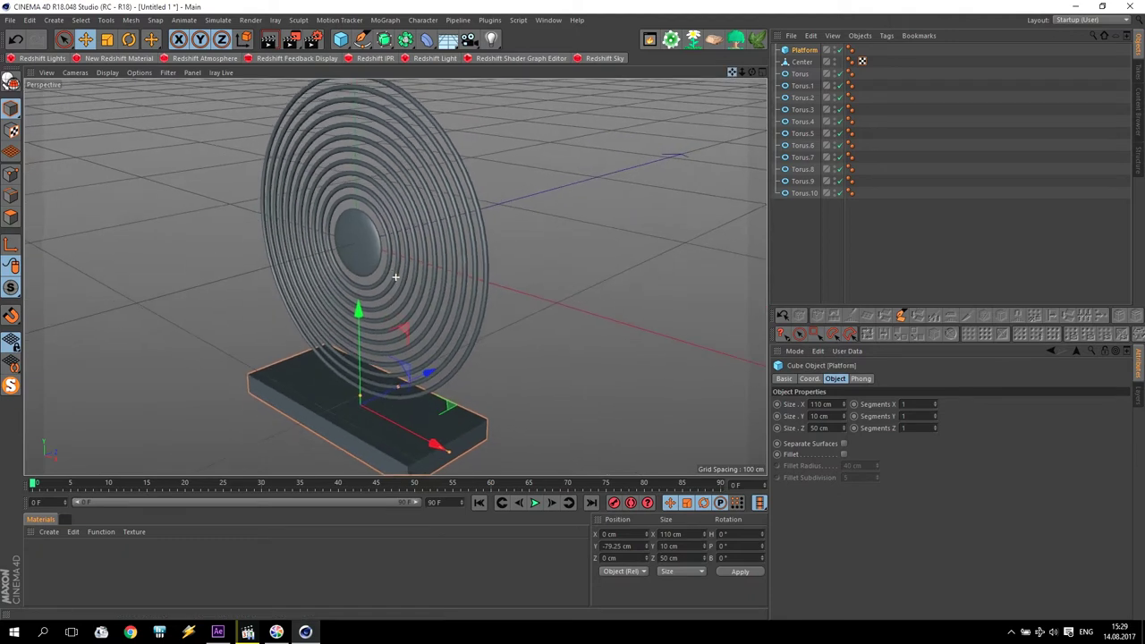
middle_click(570, 214)
middle_click(301, 190)
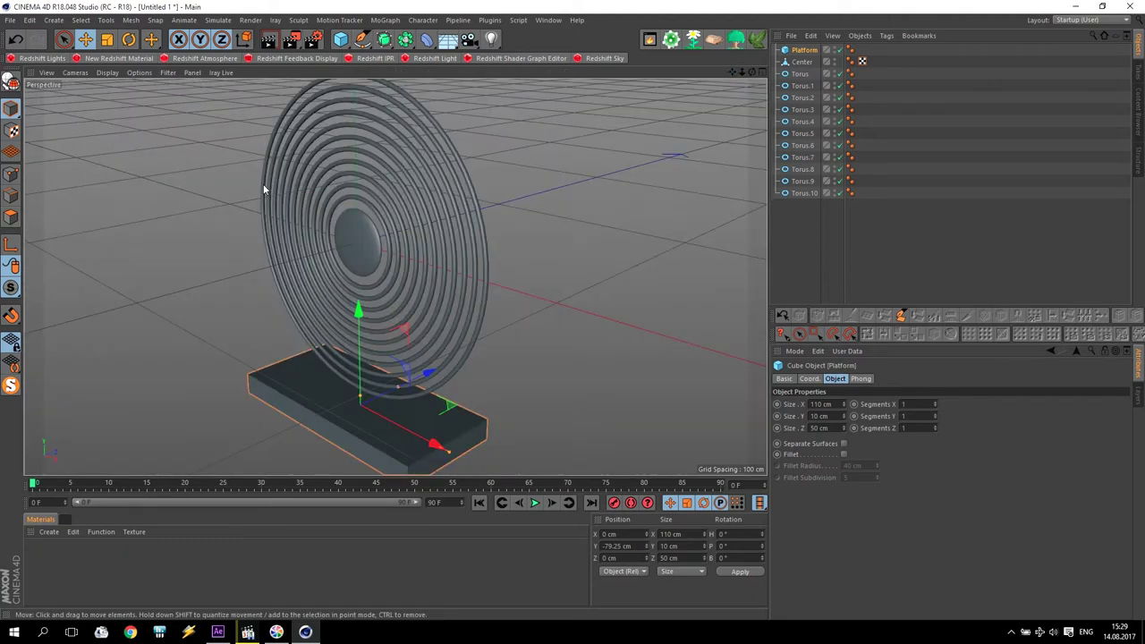
left_click(215, 20)
mouse_move(220, 51)
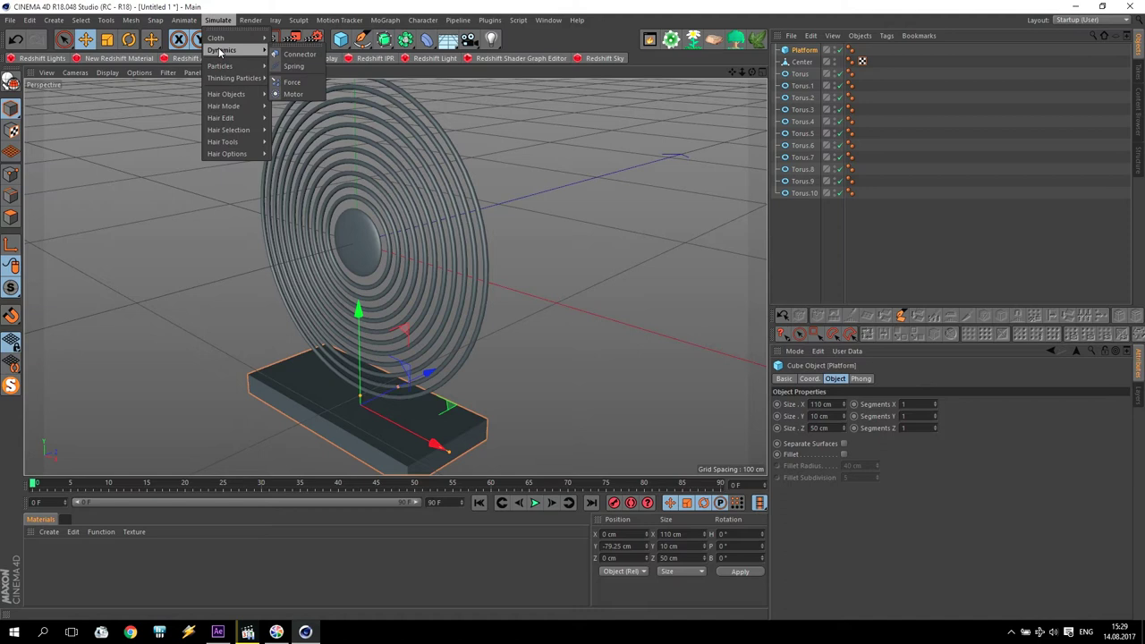
left_click(298, 54)
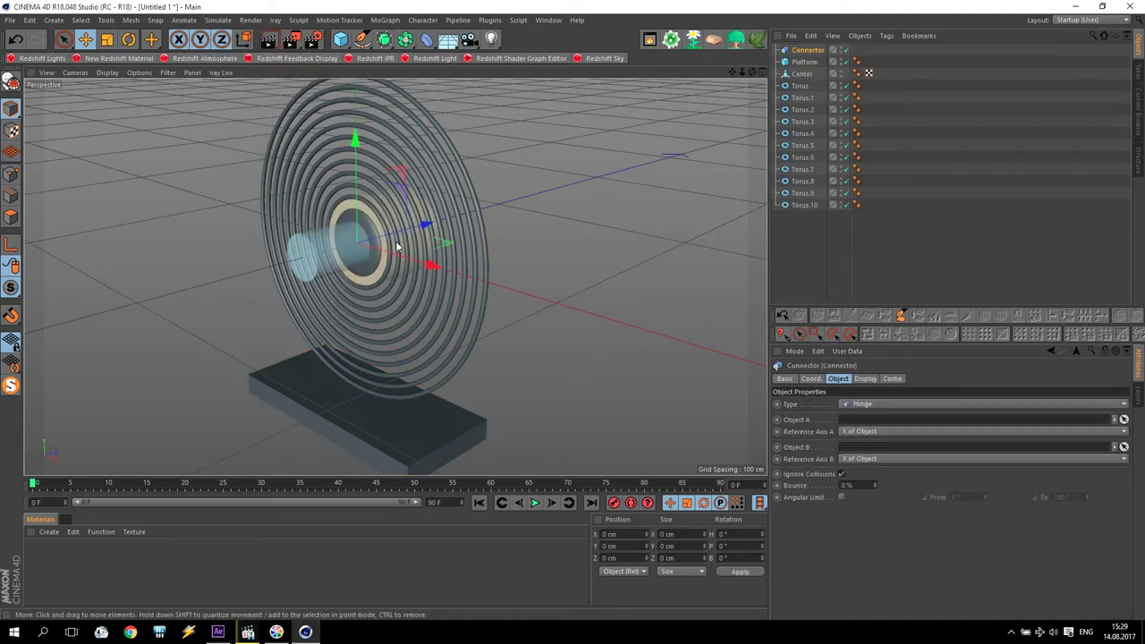
key("r")
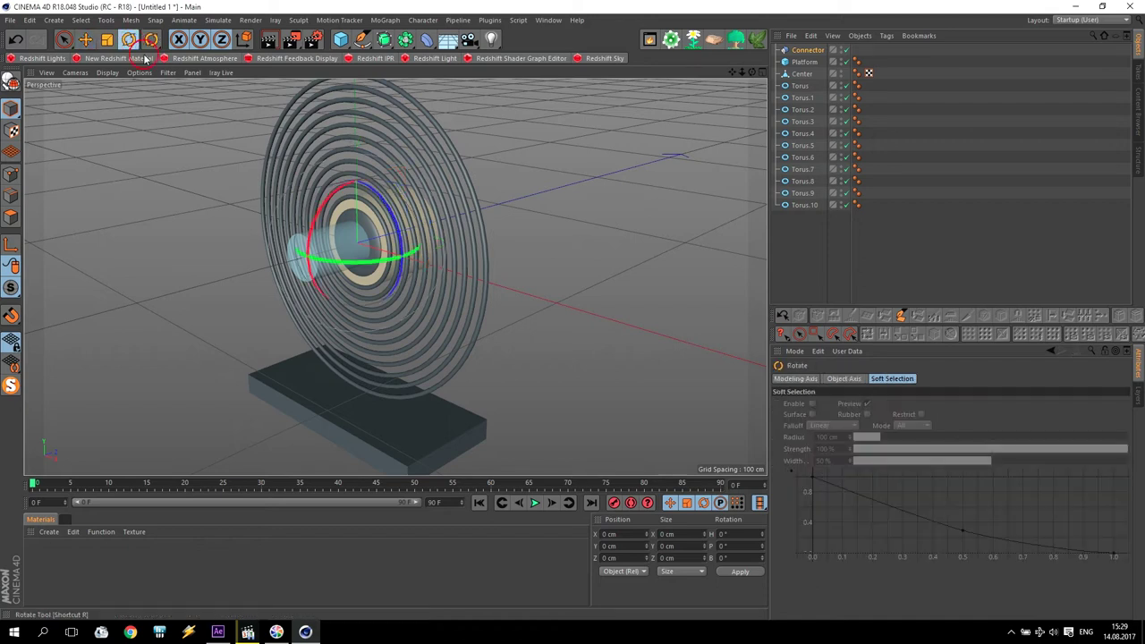
left_click_drag(323, 207, 399, 173)
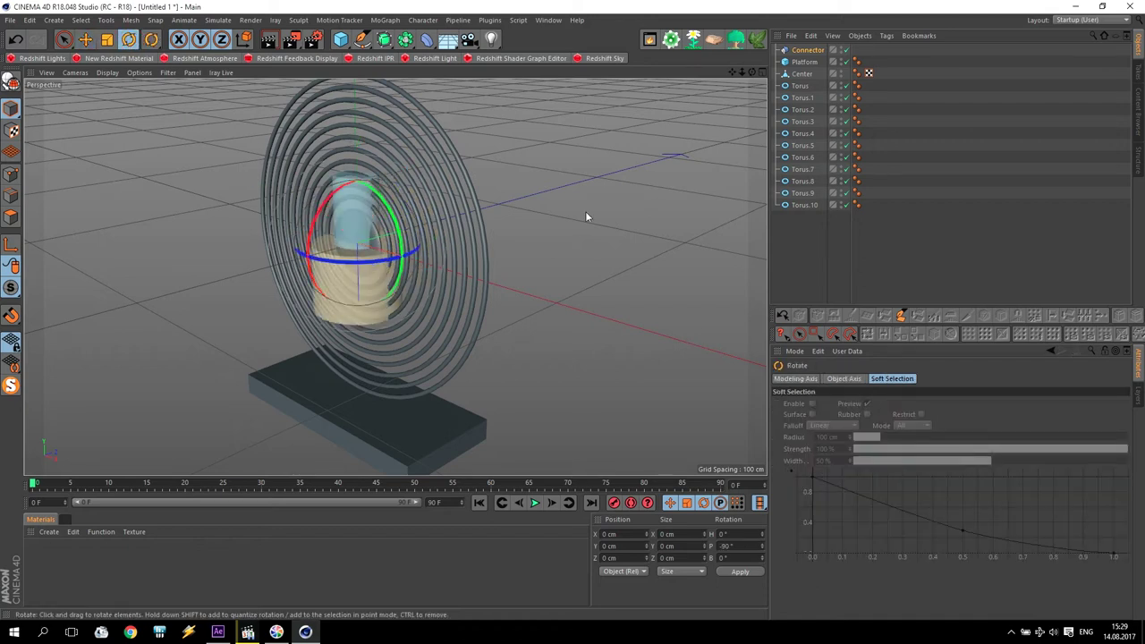
Set the connector's display draw size to 5 cm.
left_click(808, 50)
left_click(868, 383)
left_click(848, 414)
type("5")
key("Return")
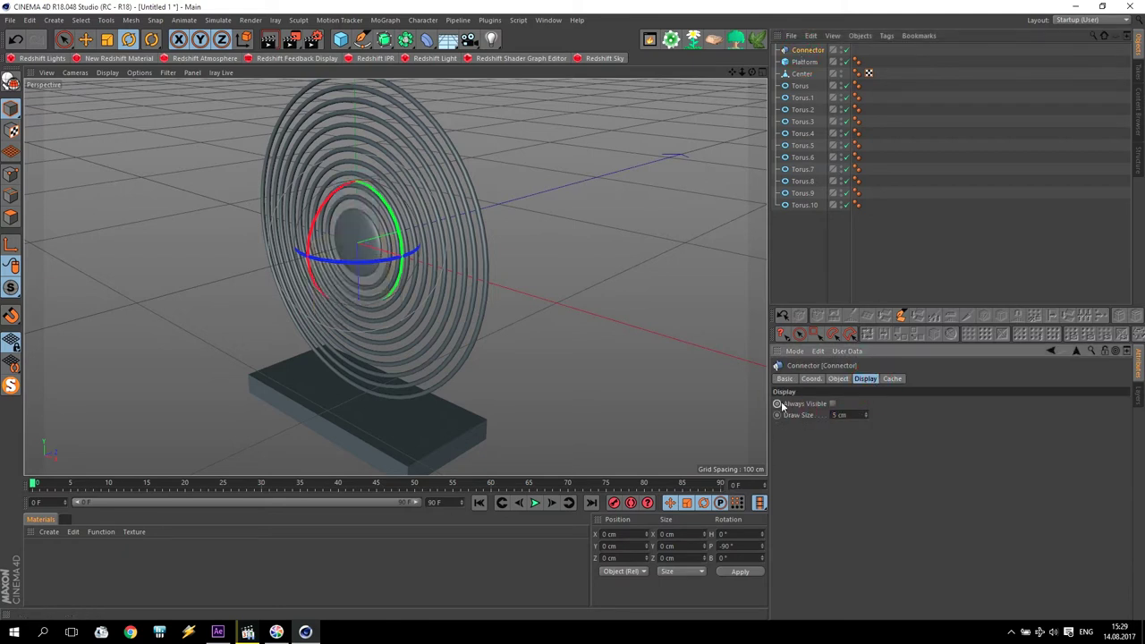
Move the connector down to about Y -73.1 cm, between the platform and the outermost ring.
left_click(85, 39)
left_click_drag(361, 325, 370, 475)
key("F5")
key("F4")
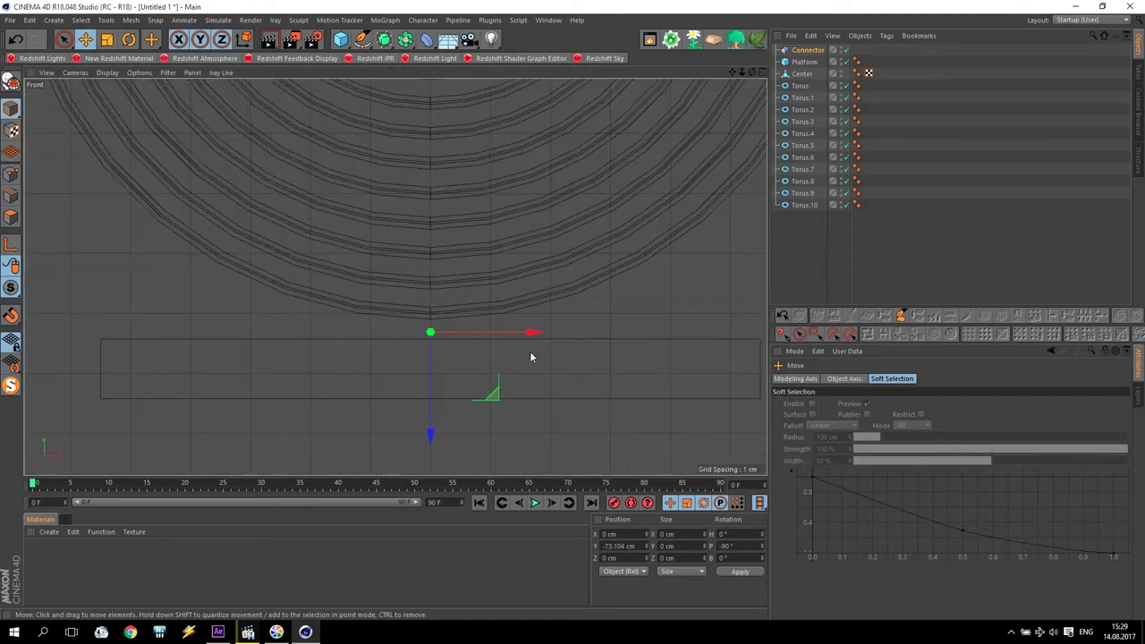
Switch the front view to Quick Shading and fine-tune the connector's height to about Y -72.7 cm, joining platform and outermost ring.
left_click(107, 73)
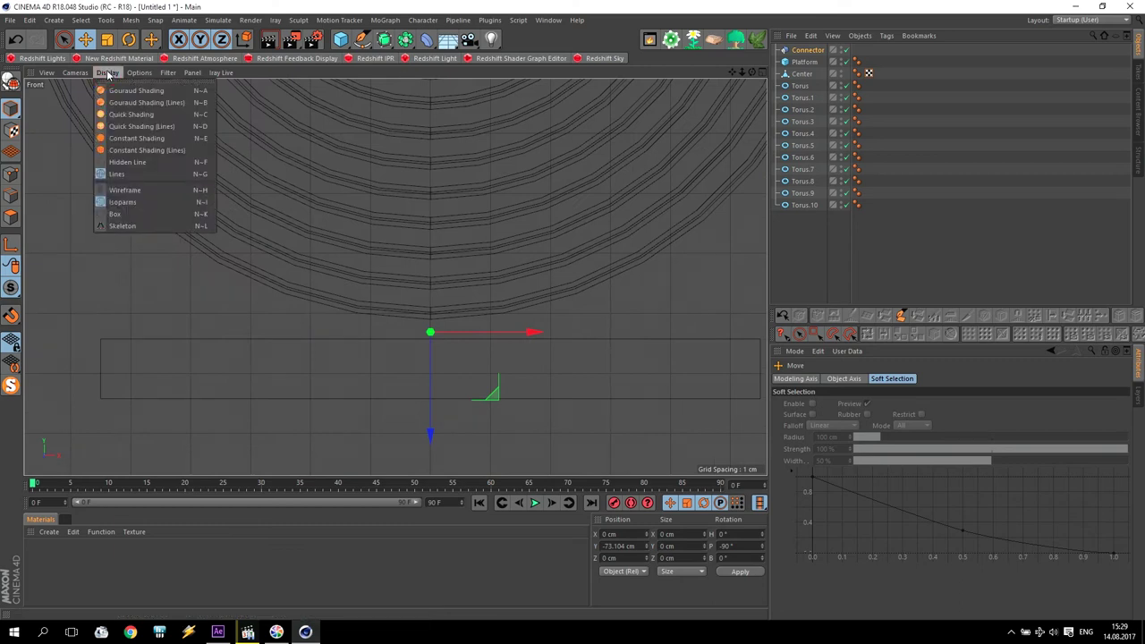
left_click(126, 115)
scroll(390, 361, "up", 3)
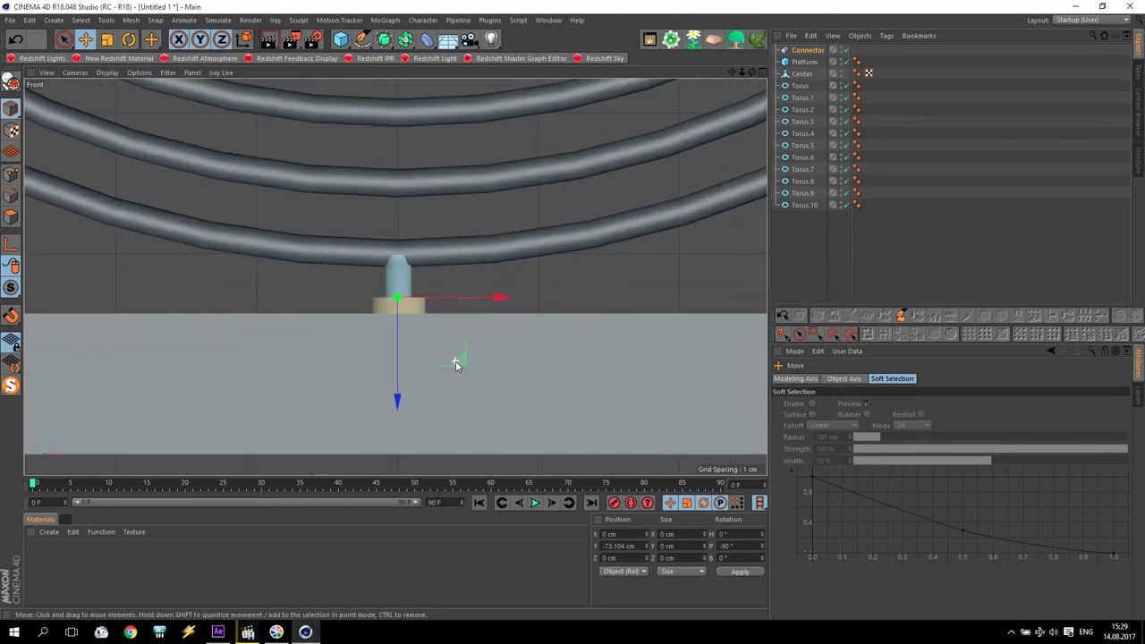
left_click_drag(395, 365, 397, 392)
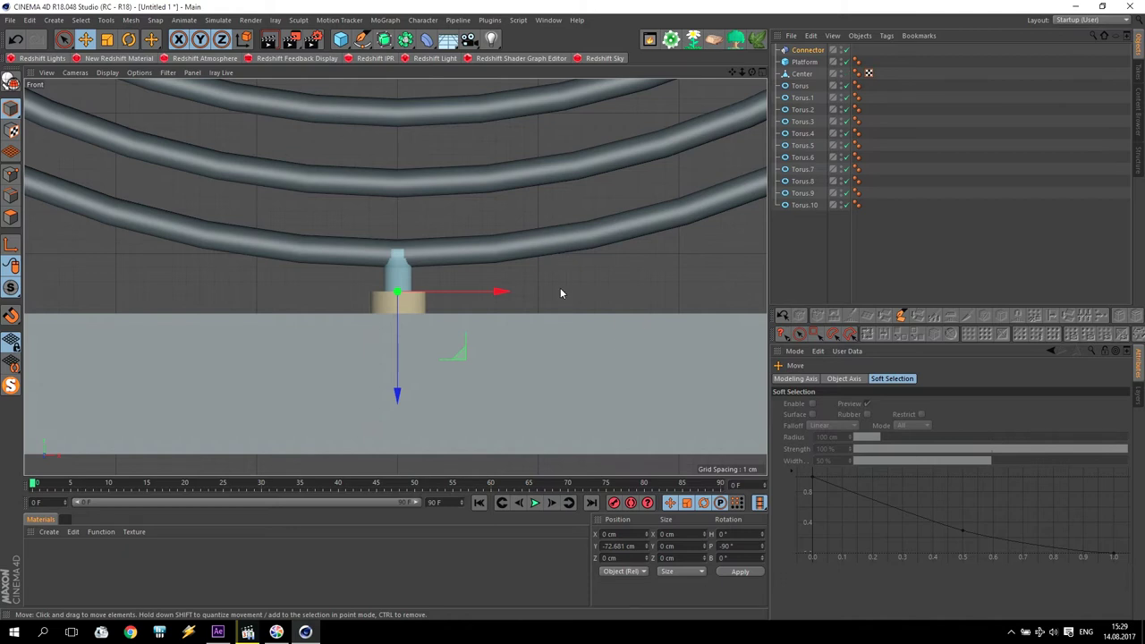
key("Delete")
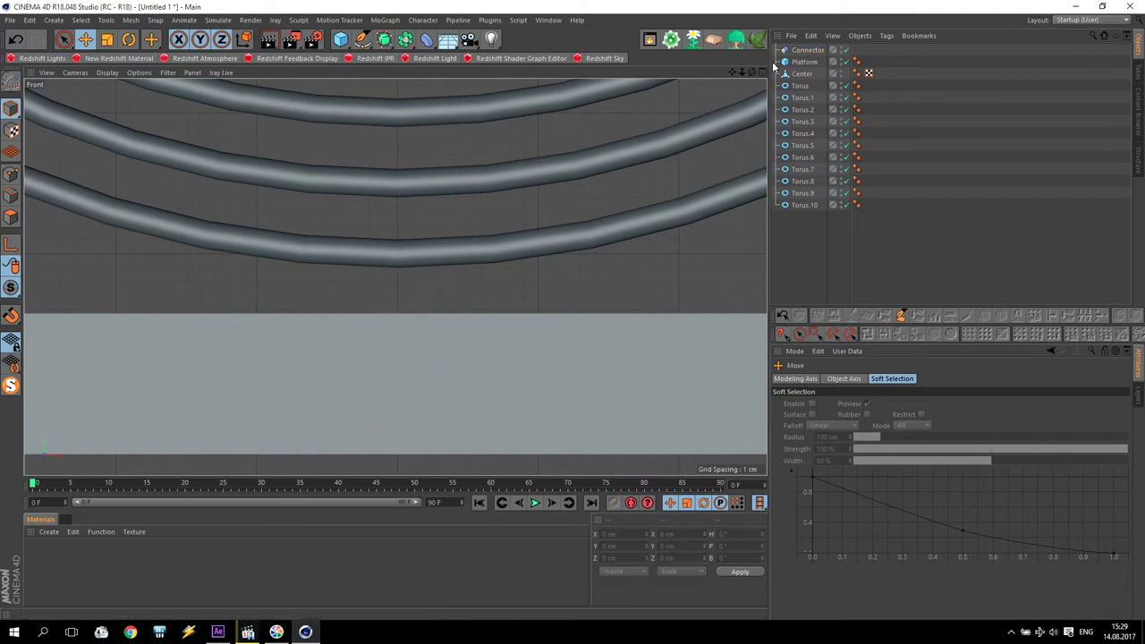
key("ctrl+z")
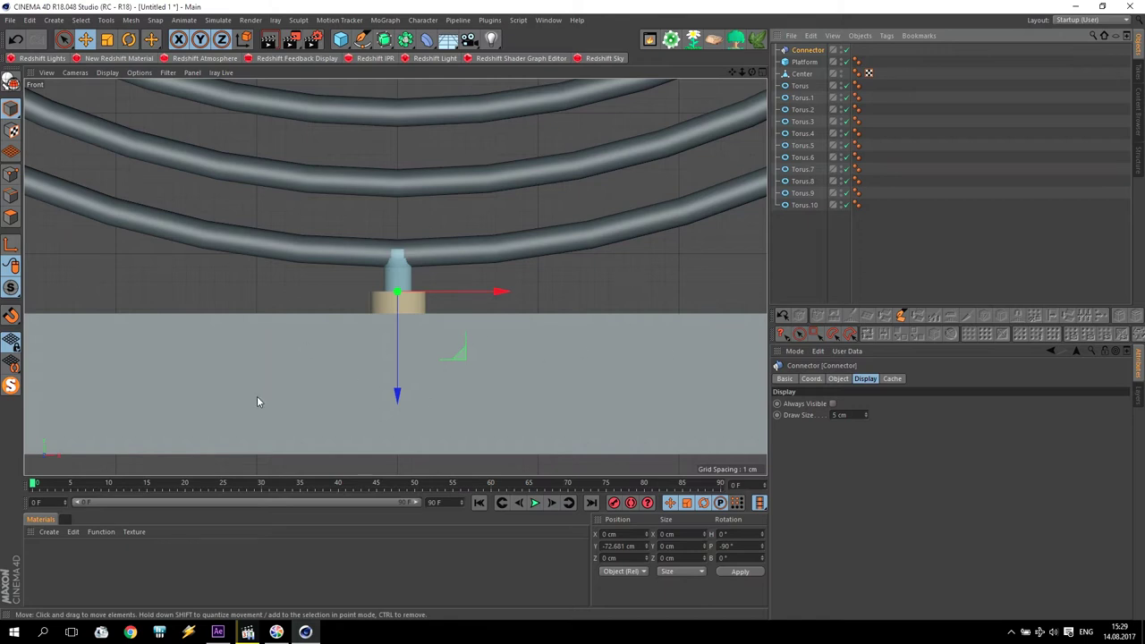
left_click(814, 63)
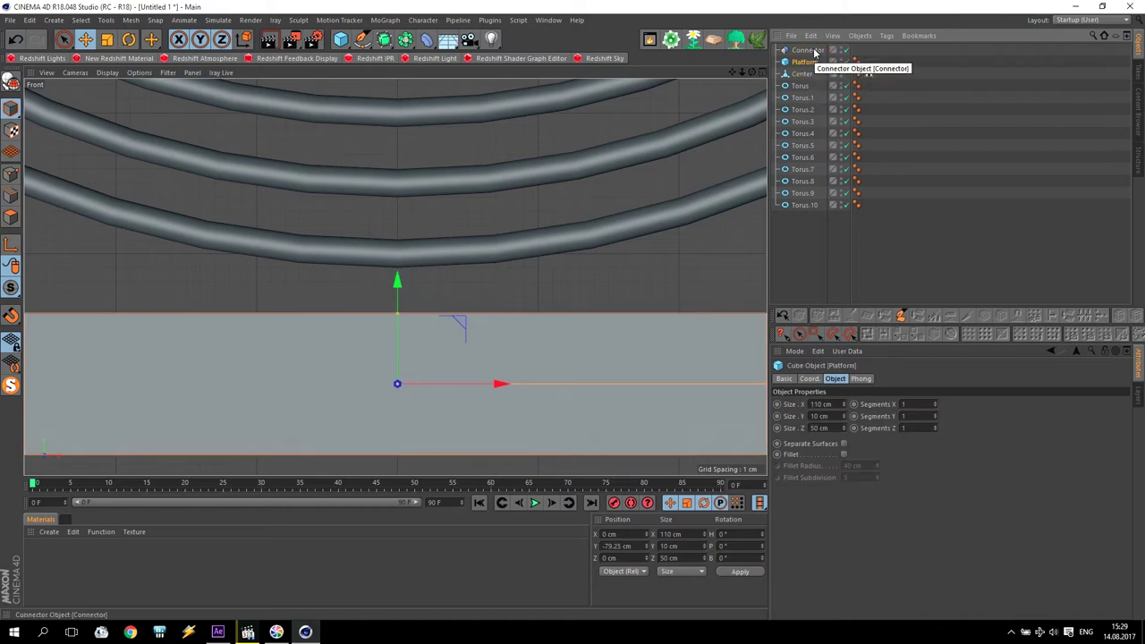
left_click(688, 217)
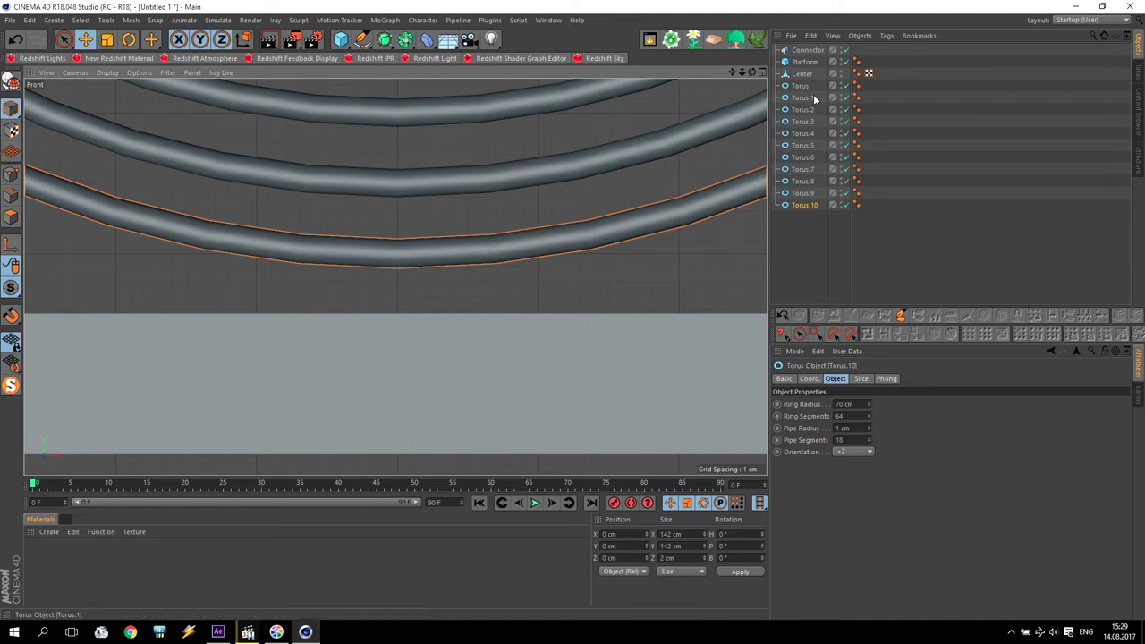
Assign Platform as Object A and the outermost ring, Torus.10, as Object B of the hinge connector.
left_click(808, 50)
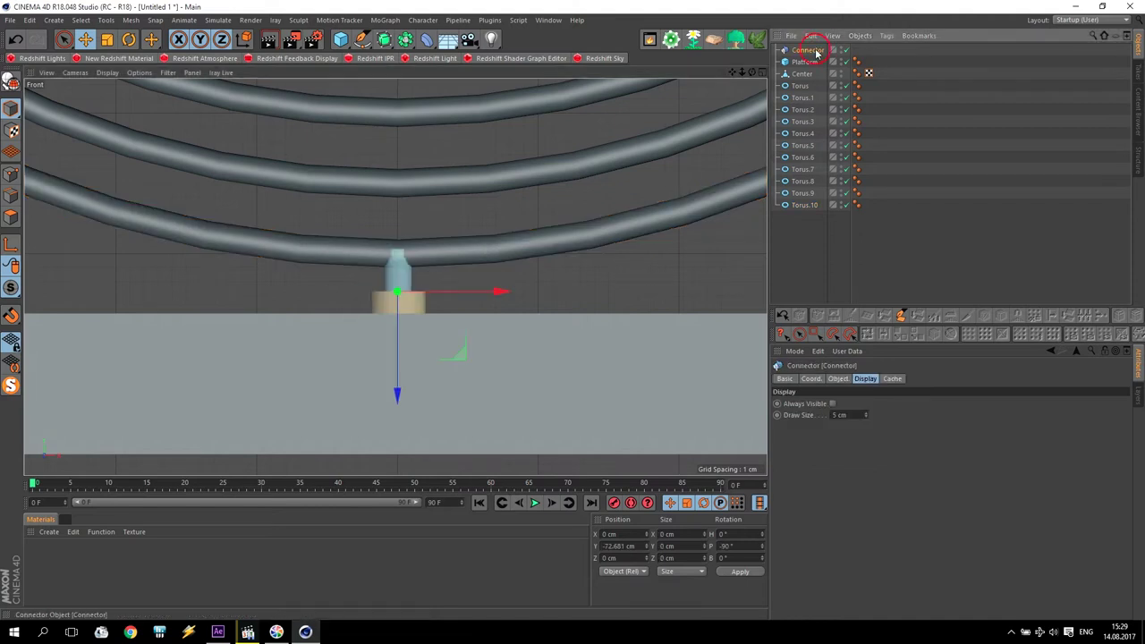
left_click(838, 379)
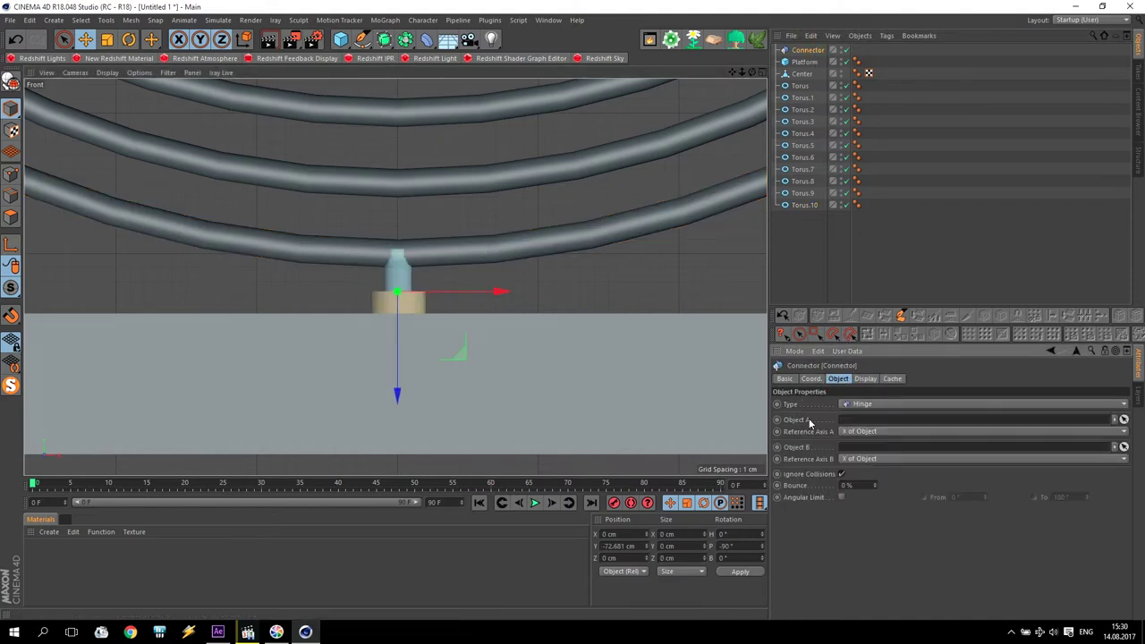
left_click_drag(805, 63, 860, 421)
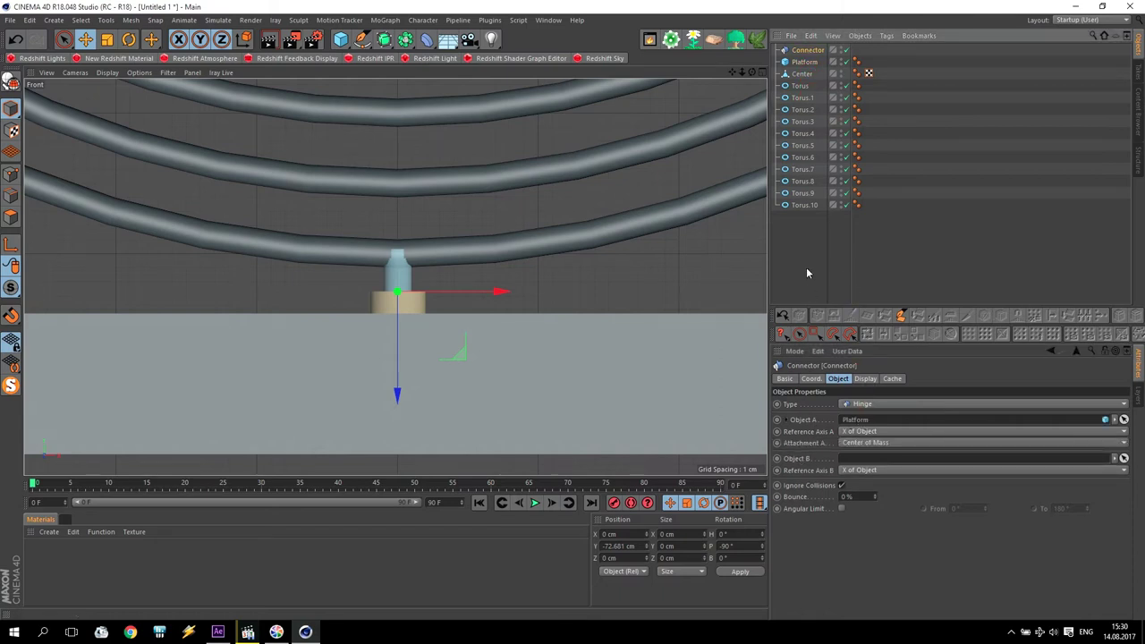
left_click_drag(834, 331, 866, 461)
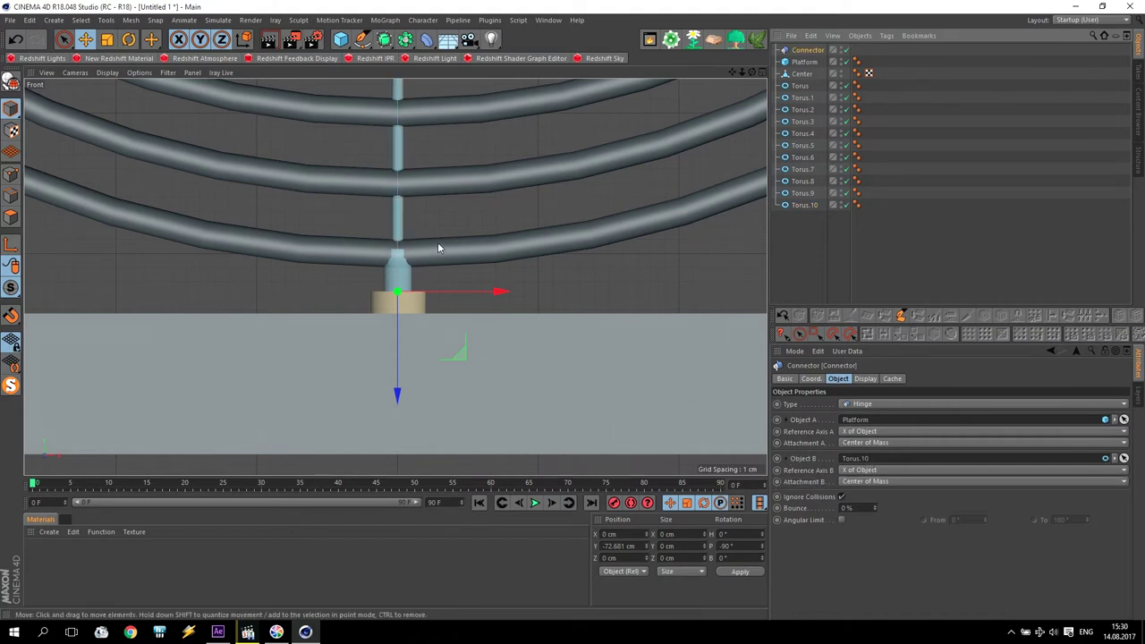
Enable the fillet on the Platform cube with a 2 cm fillet radius.
scroll(438, 248, "down", 10)
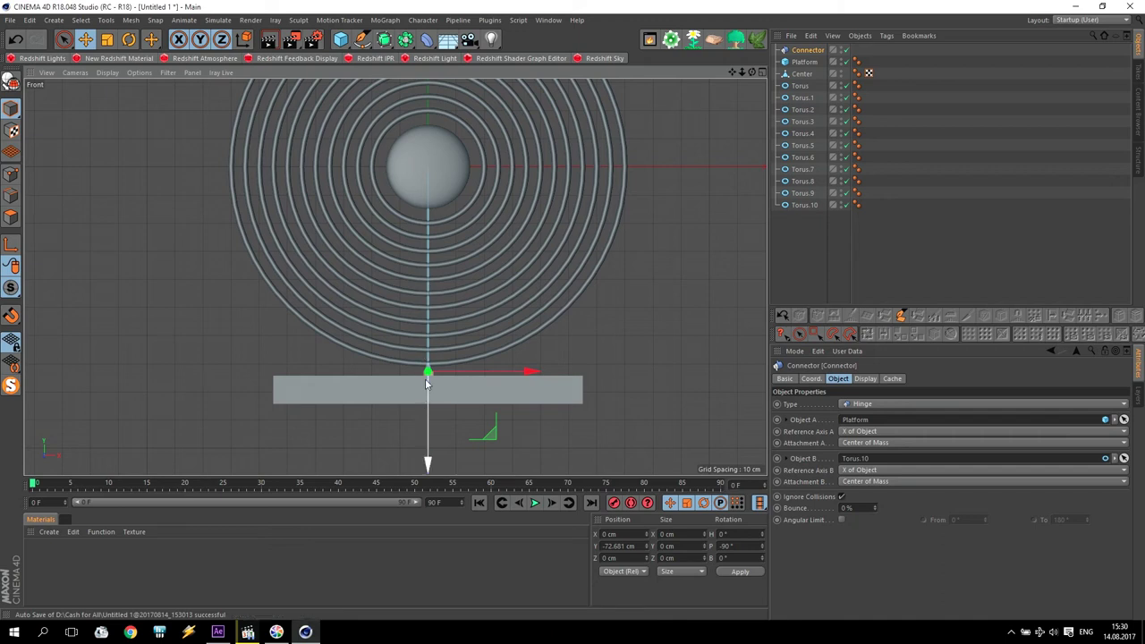
scroll(429, 374, "up", 8)
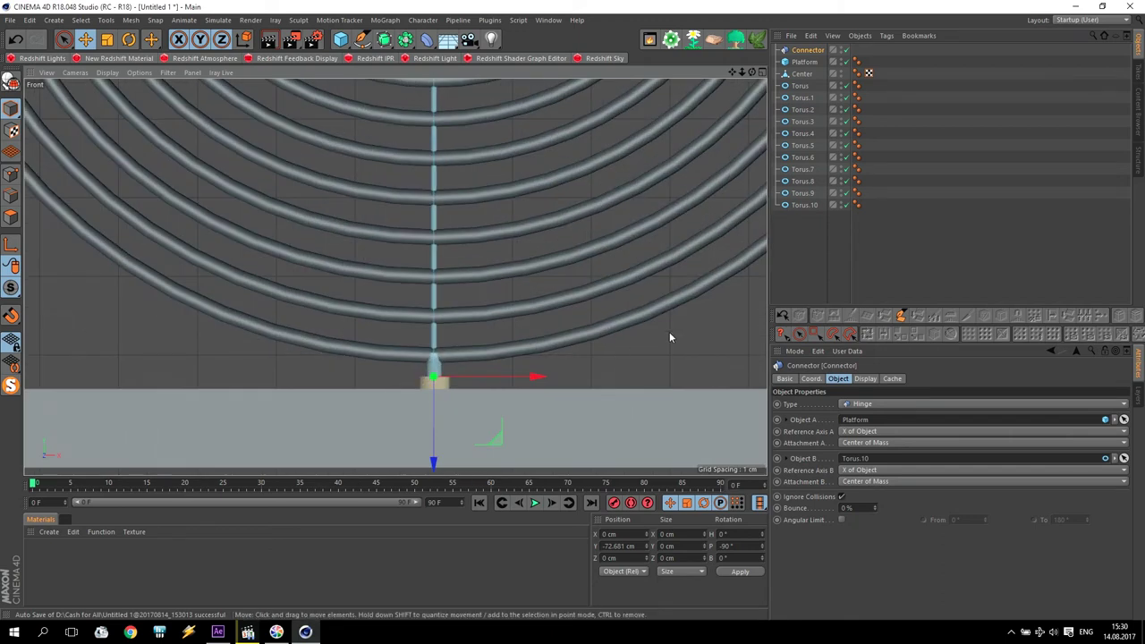
left_click(804, 62)
middle_click(539, 219)
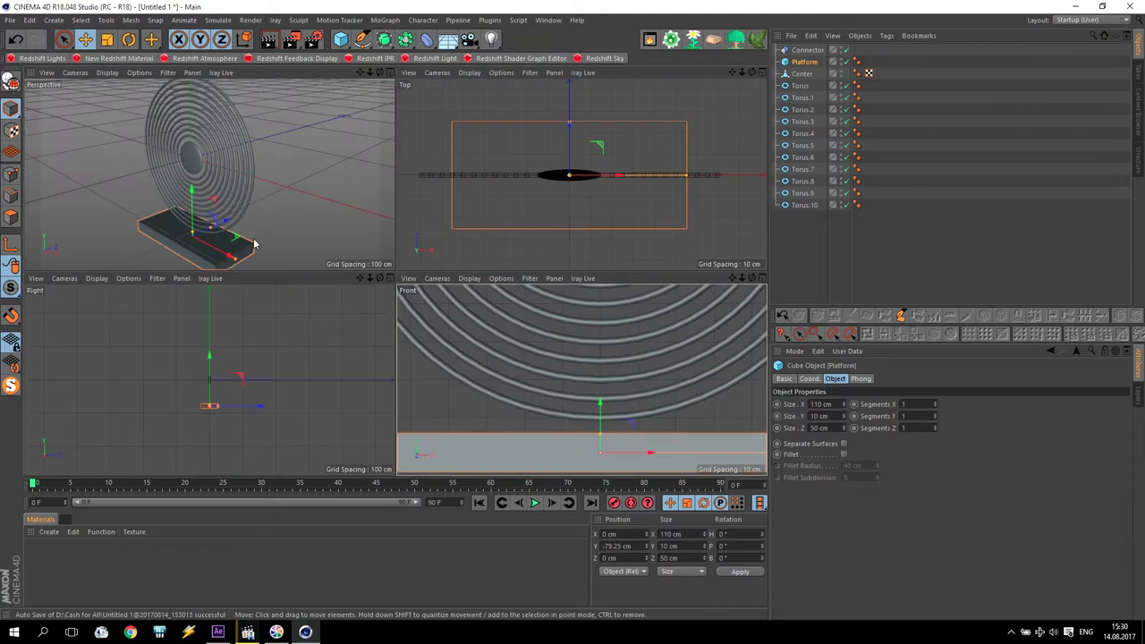
middle_click(255, 243)
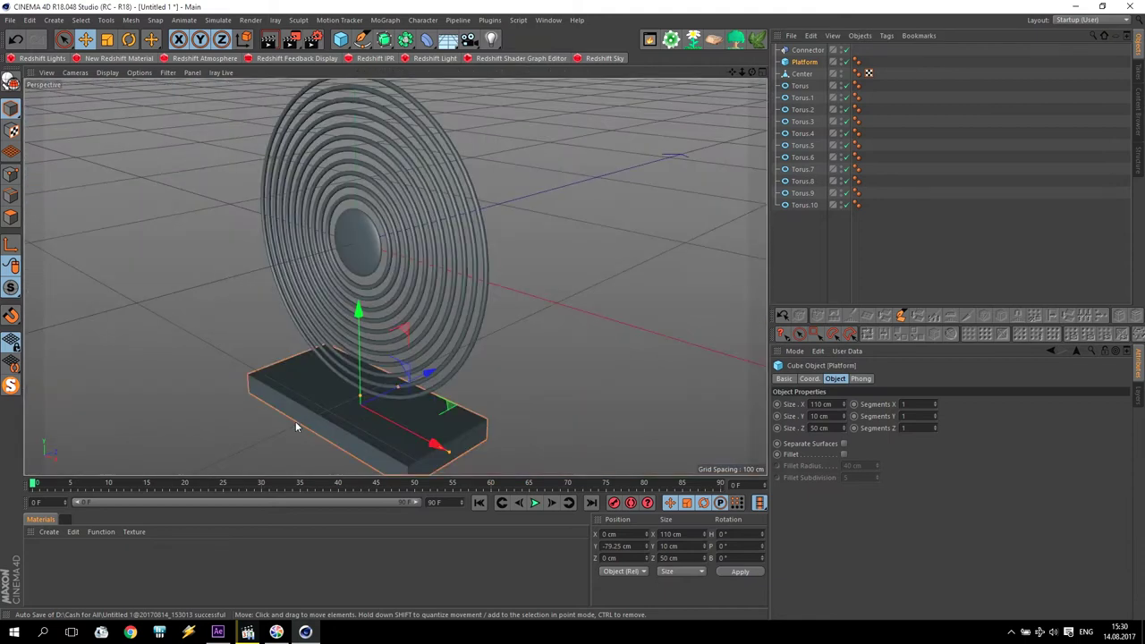
left_click(843, 454)
left_click(816, 462)
type("2")
key("Return")
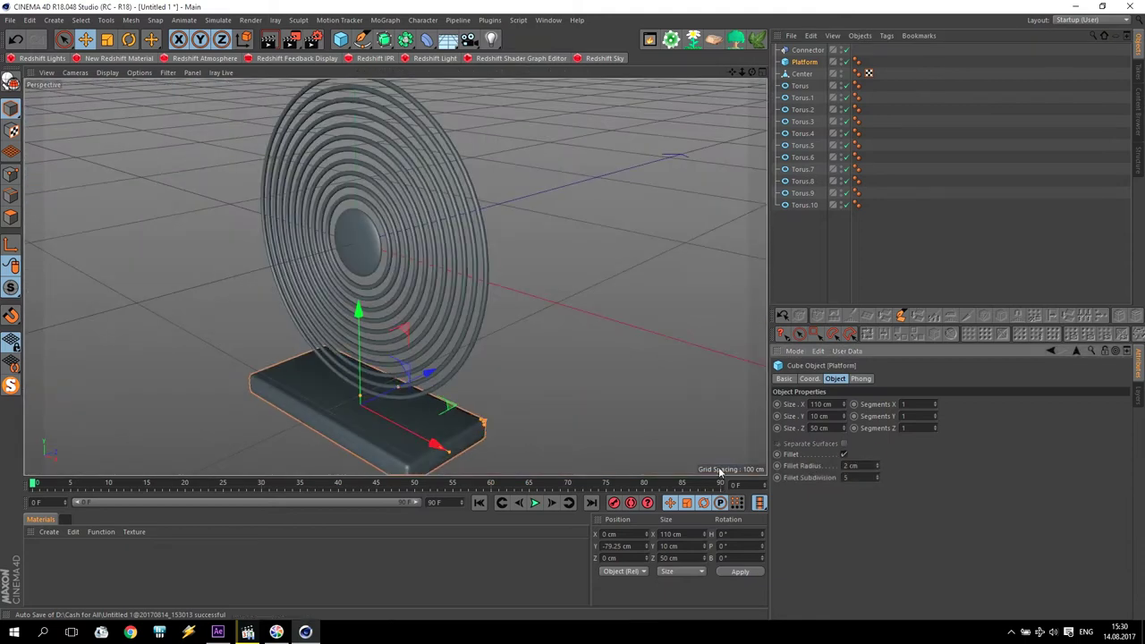
Set the Platform's fillet radius to 1 cm.
scroll(545, 469, "up", 4)
scroll(544, 468, "up", 3)
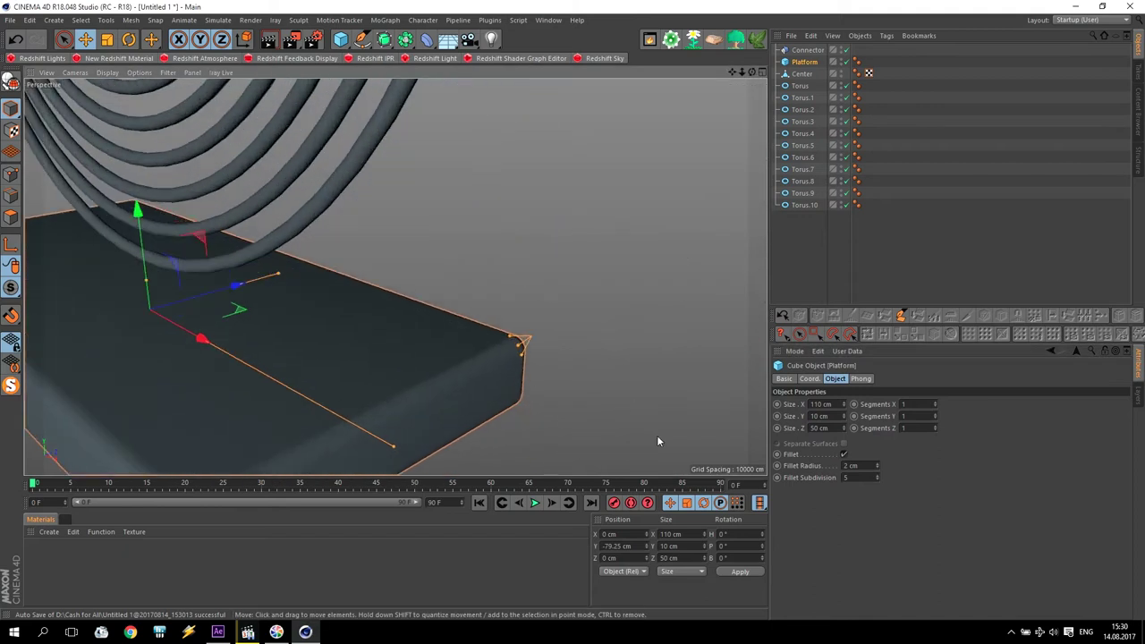
type("1")
key("Return")
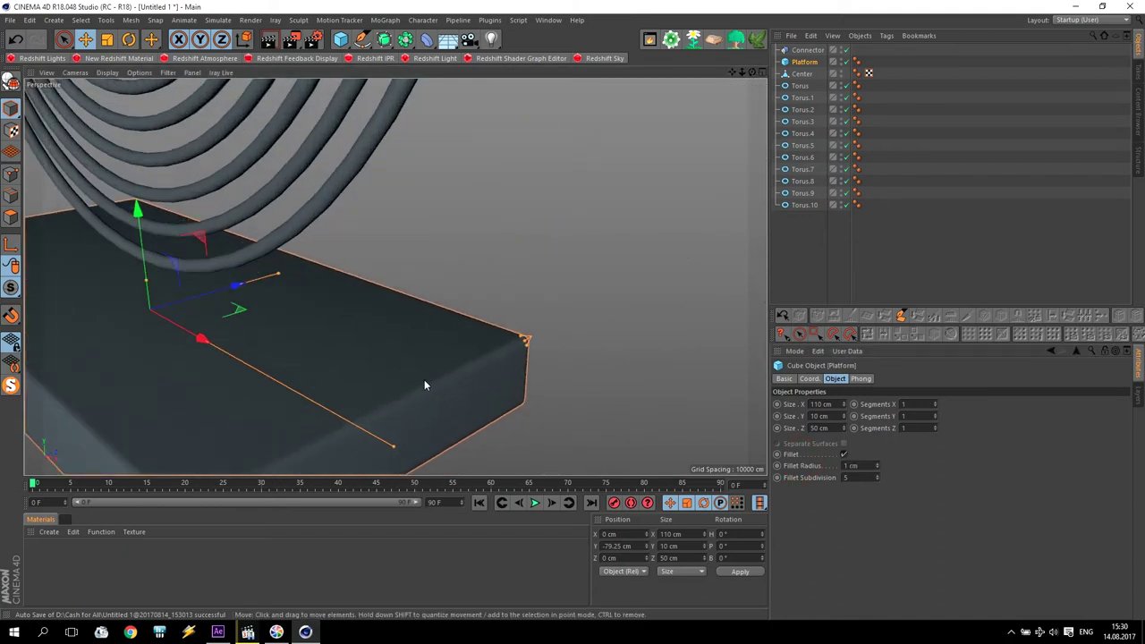
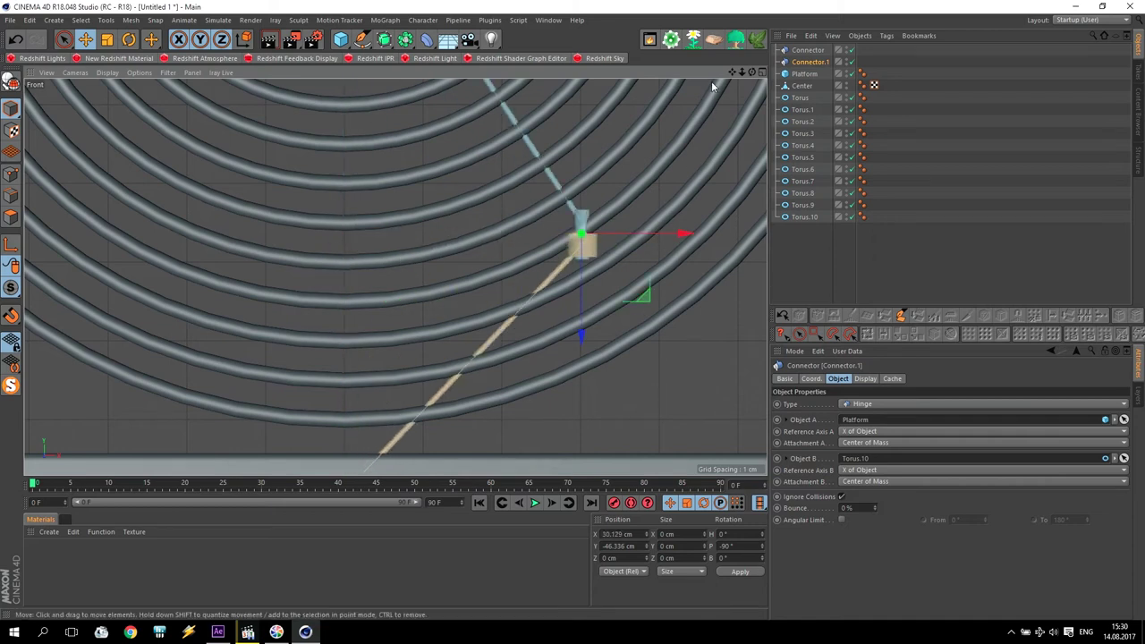
Rotate Connector.1 by 90° in the front view so that its axis lies horizontally.
left_click_drag(732, 72, 363, 281)
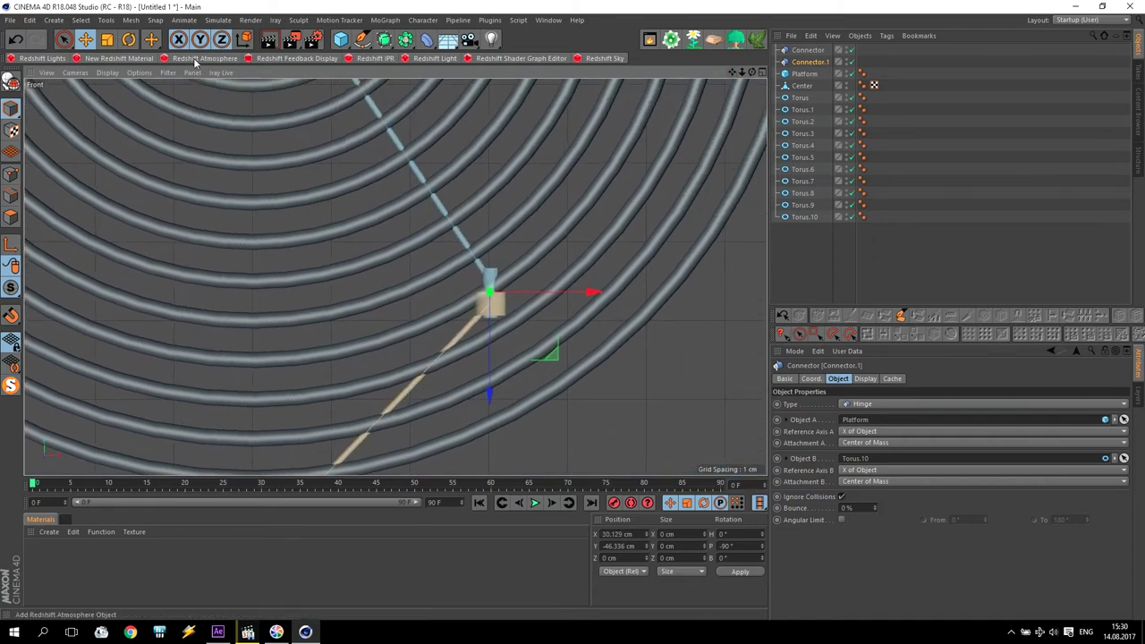
left_click(129, 38)
mouse_move(524, 235)
left_mouse_down()
mouse_move(462, 225)
mouse_move(522, 234)
left_mouse_up()
left_click_drag(731, 72, 672, 143)
scroll(672, 143, "down", 3)
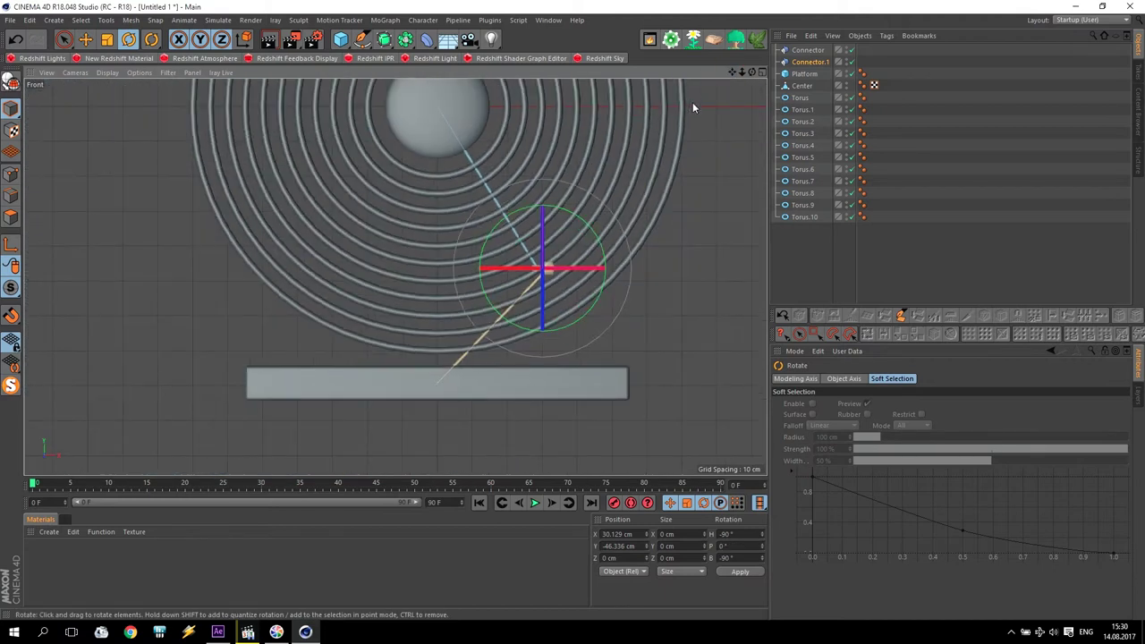
Raise Connector.1 to the rings' centre height and set its Y position to 0 cm.
left_click_drag(731, 71, 693, 135)
left_click(85, 38)
left_click_drag(490, 296, 537, 125)
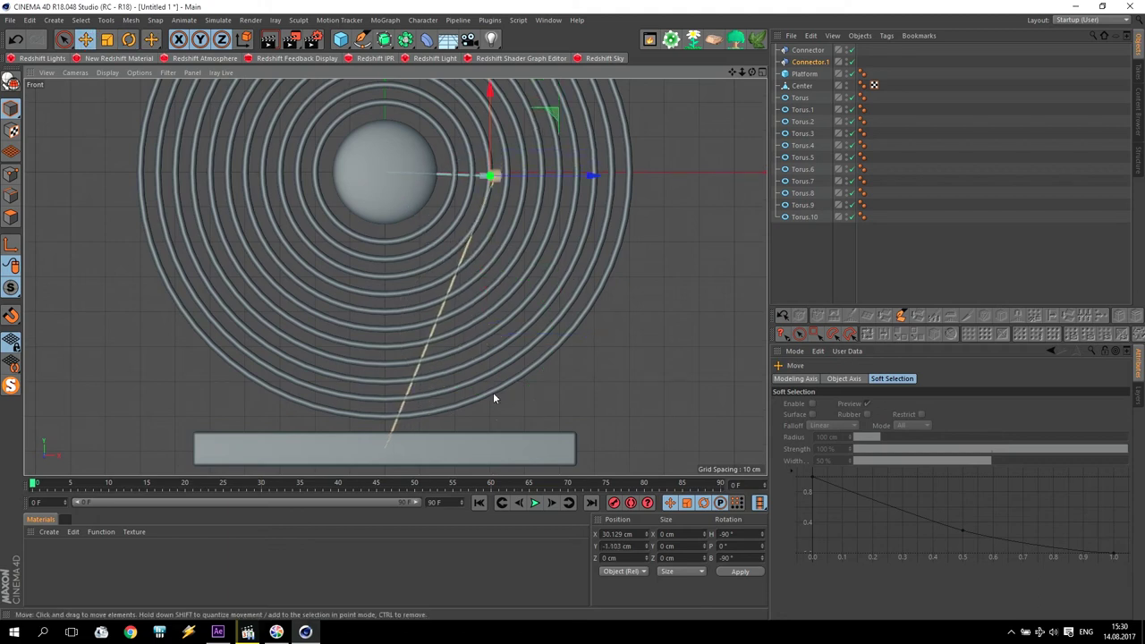
left_click_drag(631, 545, 575, 539)
type("0")
key("Return")
Move Connector.1 outward to about X 67.3 cm, between the two outermost rings.
scroll(545, 187, "up", 5)
left_click_drag(511, 153, 765, 159)
left_click_drag(732, 71, 695, 160)
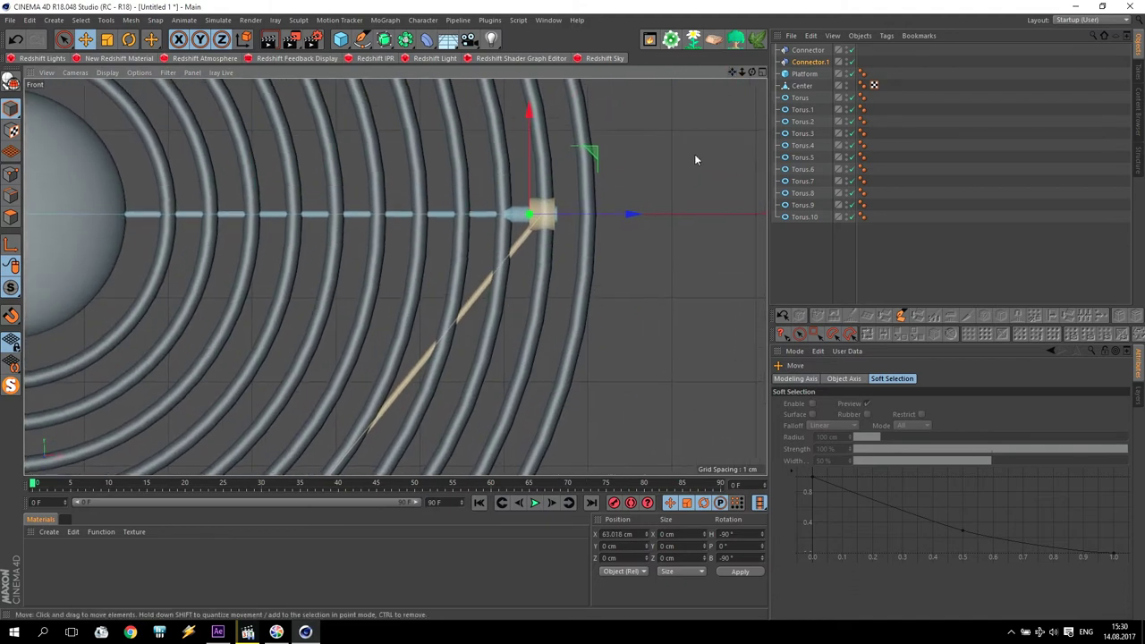
scroll(696, 160, "up", 3)
left_click_drag(529, 235, 590, 235)
scroll(590, 236, "down", 6)
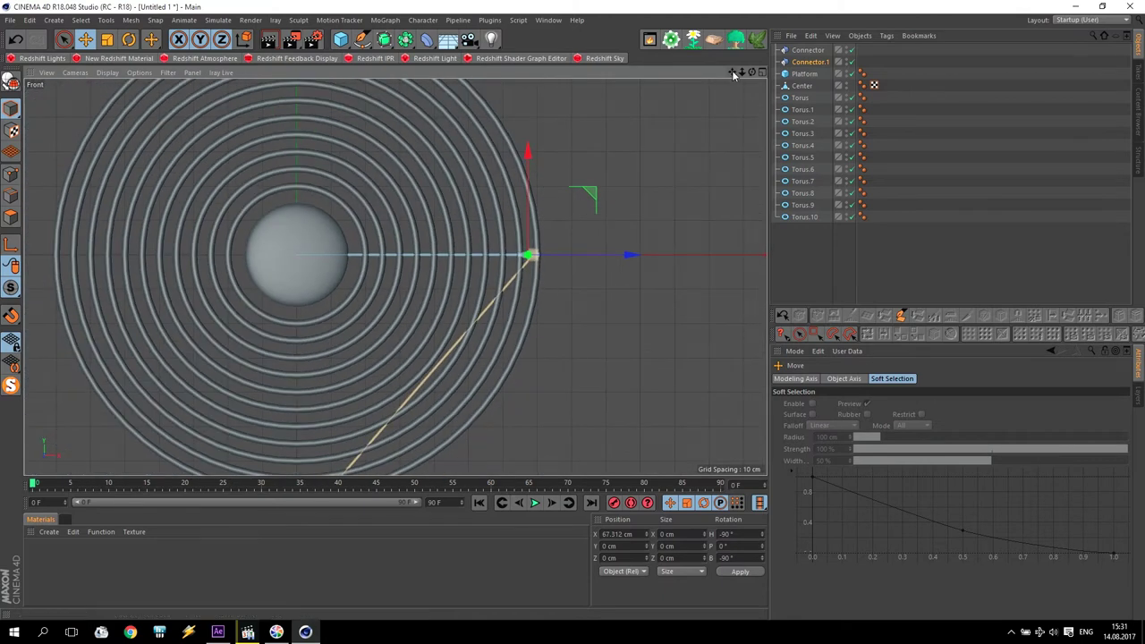
Assign Torus.10 as Object A and Torus.9 as Object B of Connector.1.
left_click_drag(732, 71, 721, 84)
middle_click_drag(395, 278, 413, 165, "alt")
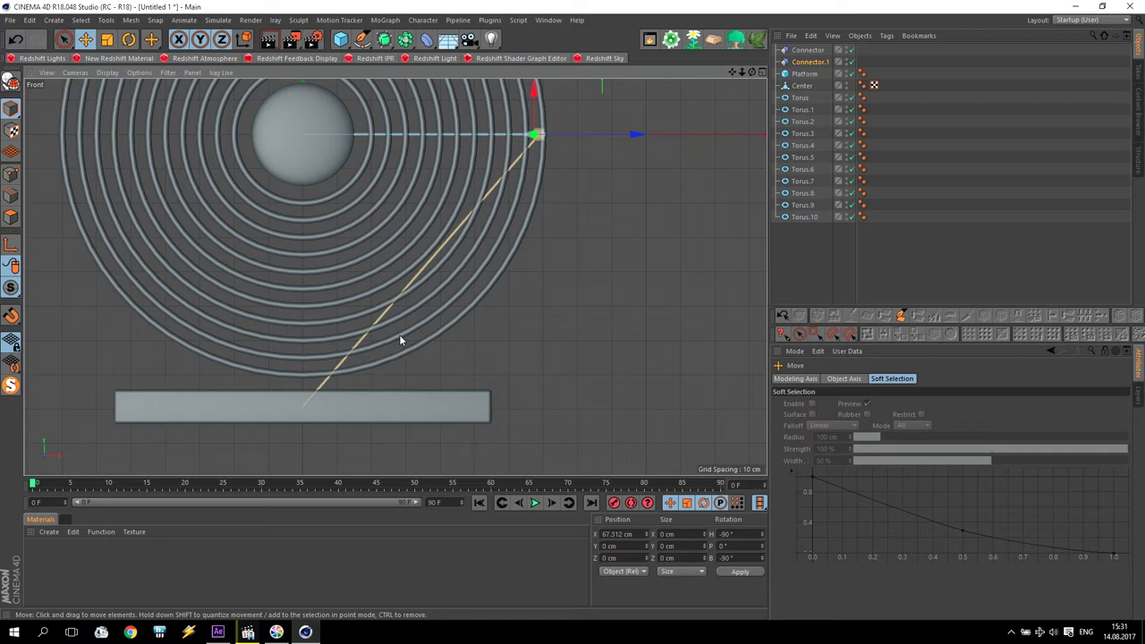
left_click(809, 63)
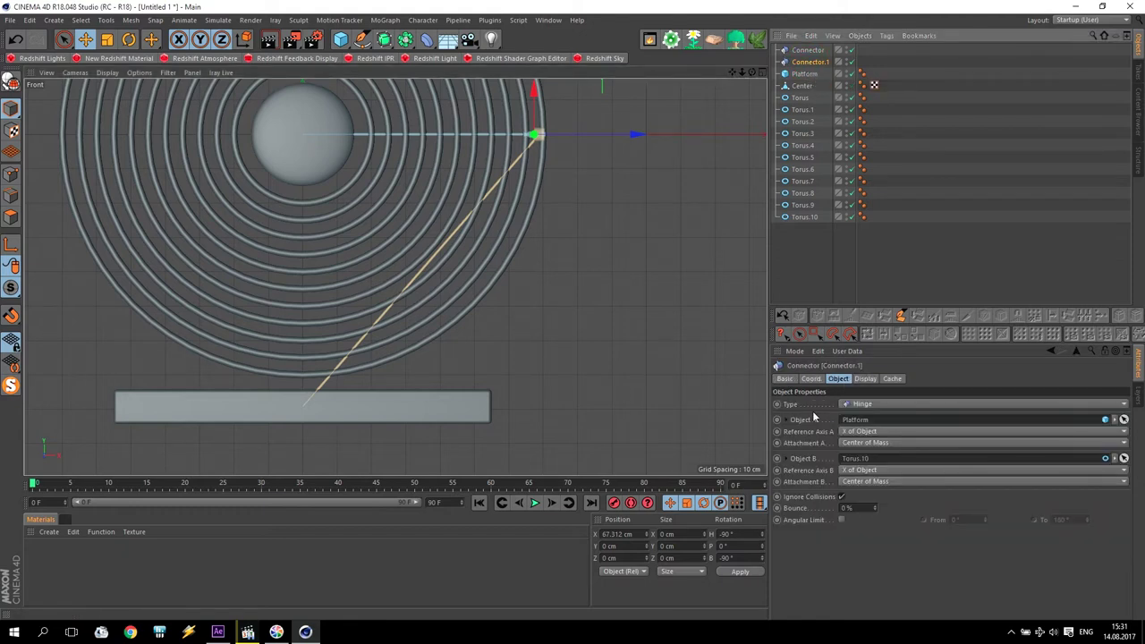
left_click_drag(803, 217, 857, 421)
left_click_drag(803, 205, 865, 464)
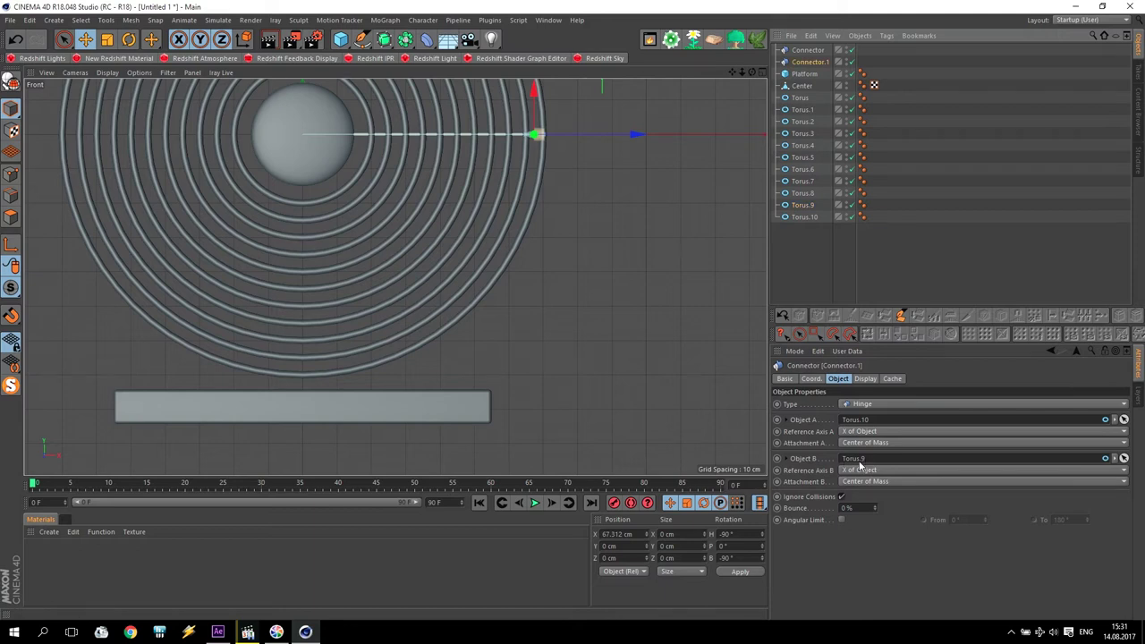
Duplicate the platform connector and move the copy up to about Y -62.4 cm, between the second and third rings from outside.
left_click(807, 50)
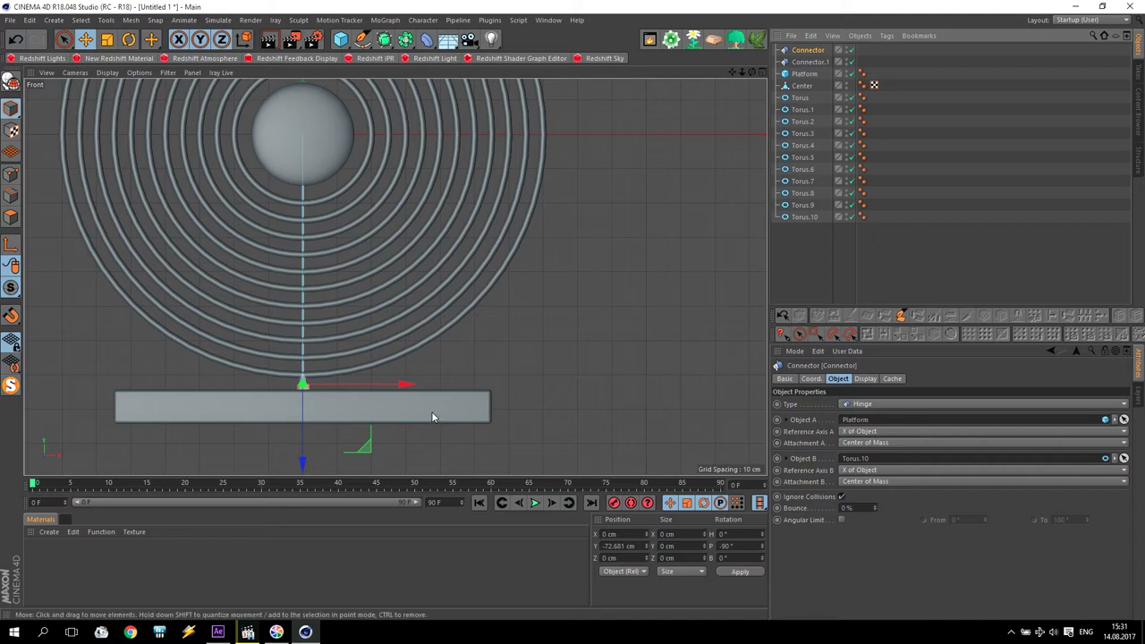
left_click(365, 367)
left_click(816, 62)
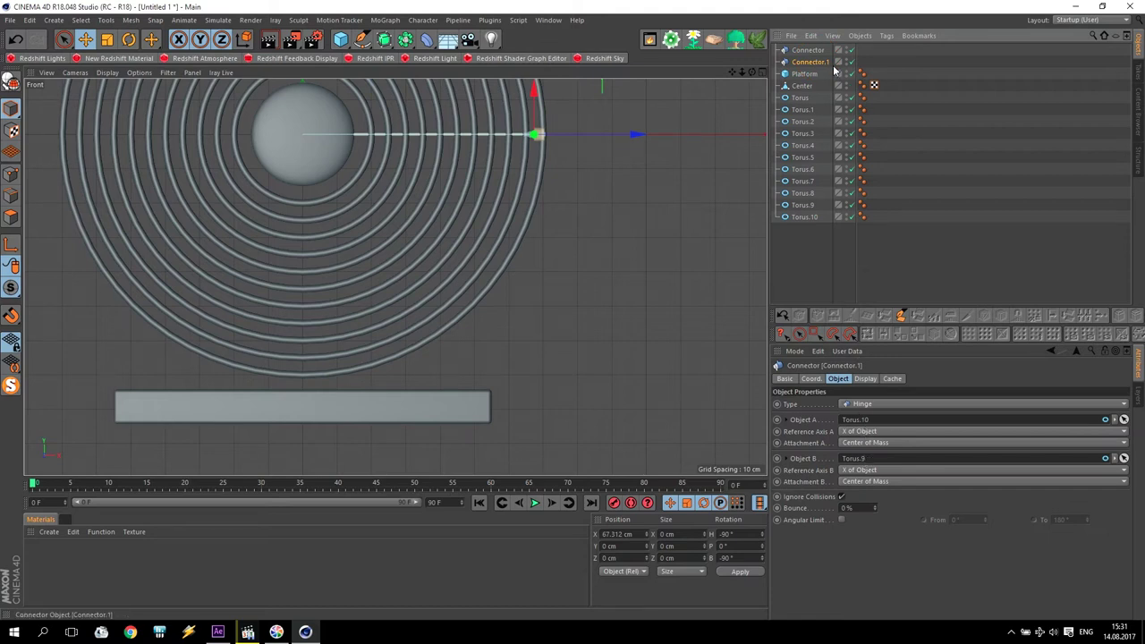
left_click(807, 51)
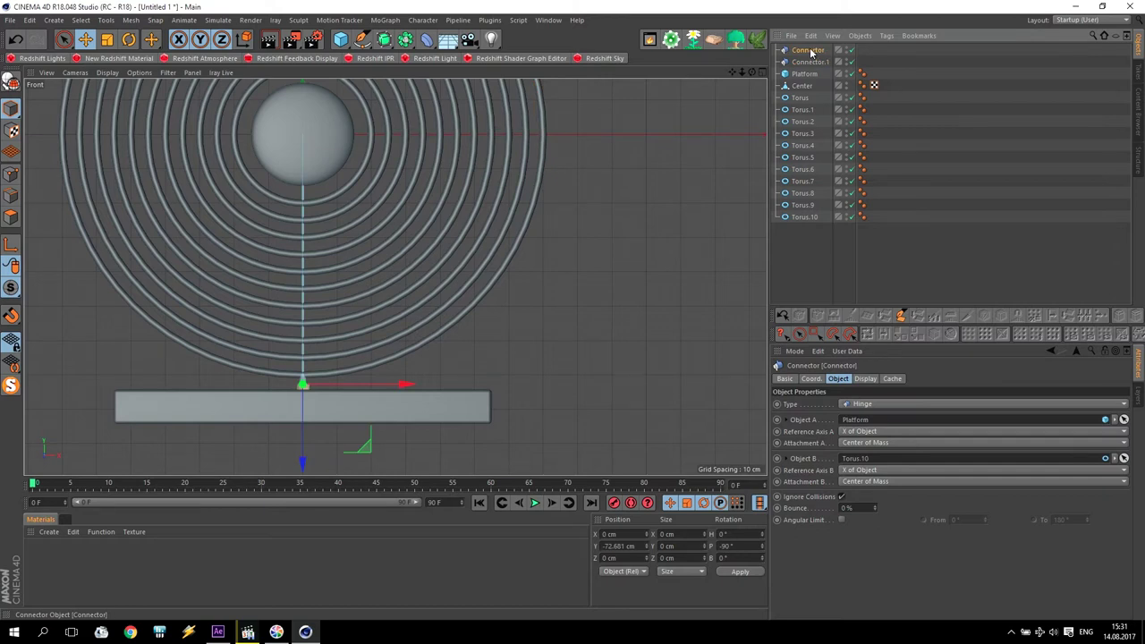
left_click_drag(812, 51, 814, 72, "ctrl")
scroll(301, 409, "up", 5)
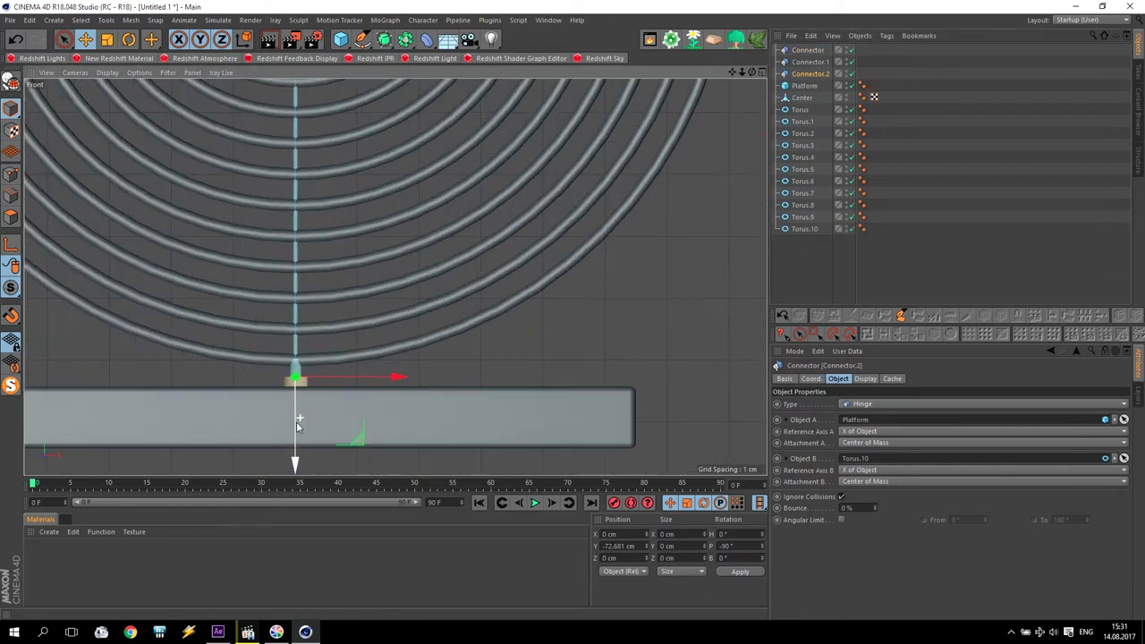
left_click_drag(296, 455, 302, 393)
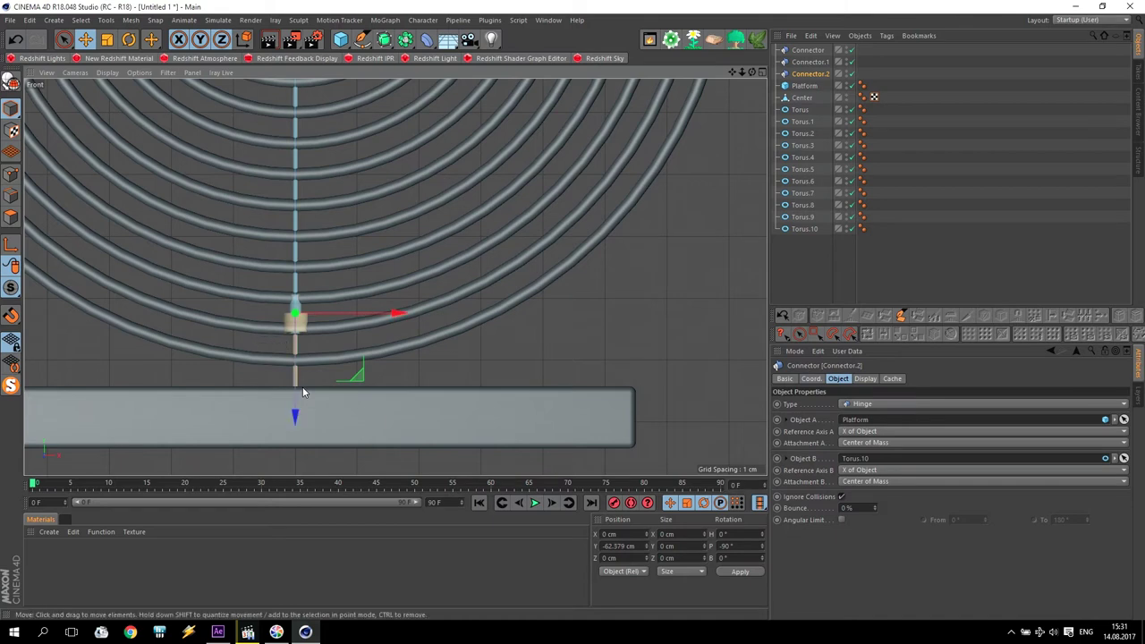
Assign Torus.9 as Object A and Torus.8 as Object B of Connector.2.
left_click(444, 303)
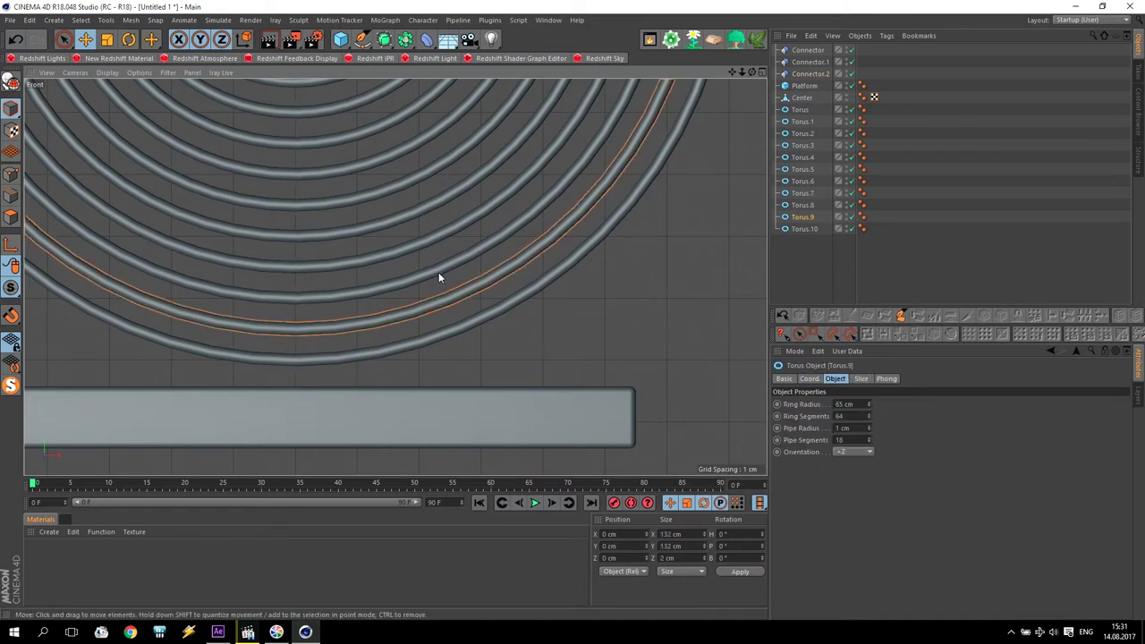
left_click(807, 74)
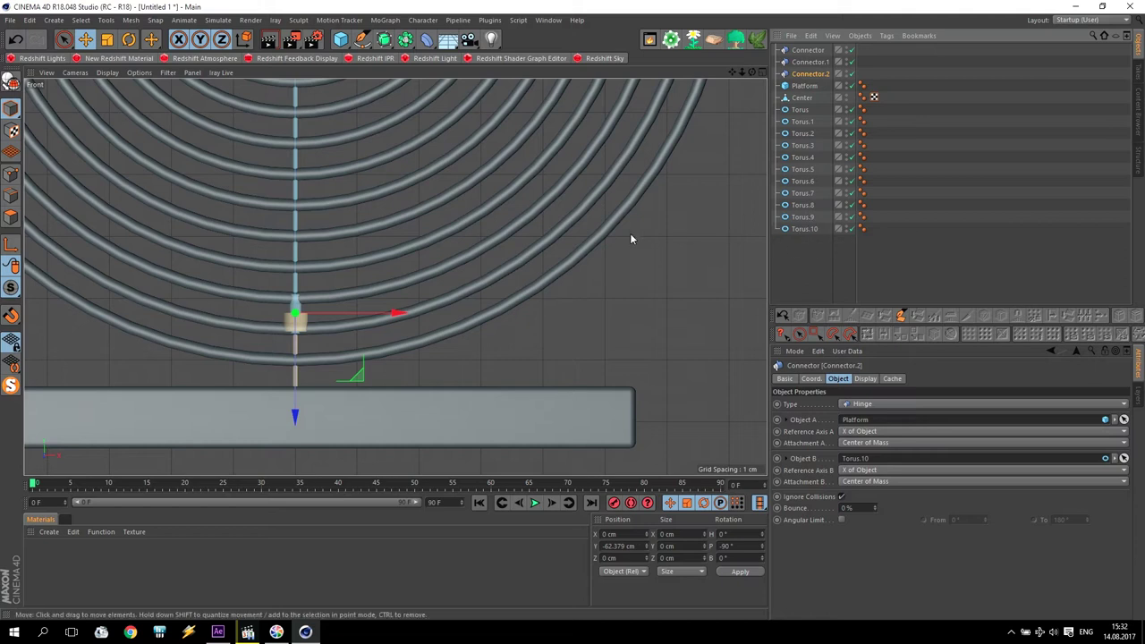
left_click(547, 247)
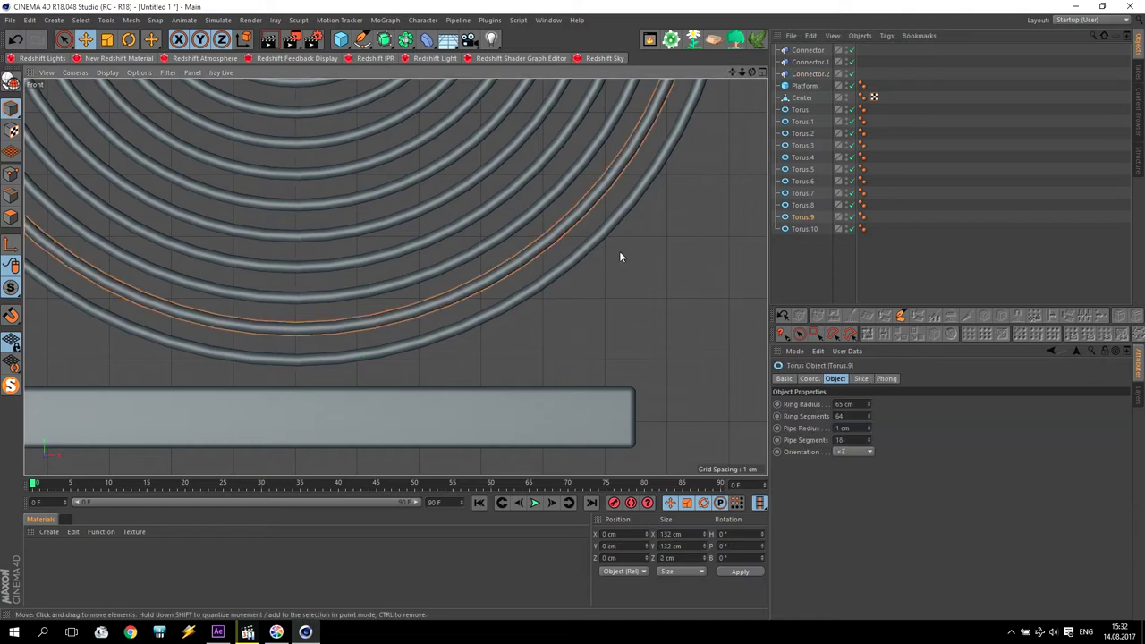
left_click(818, 75)
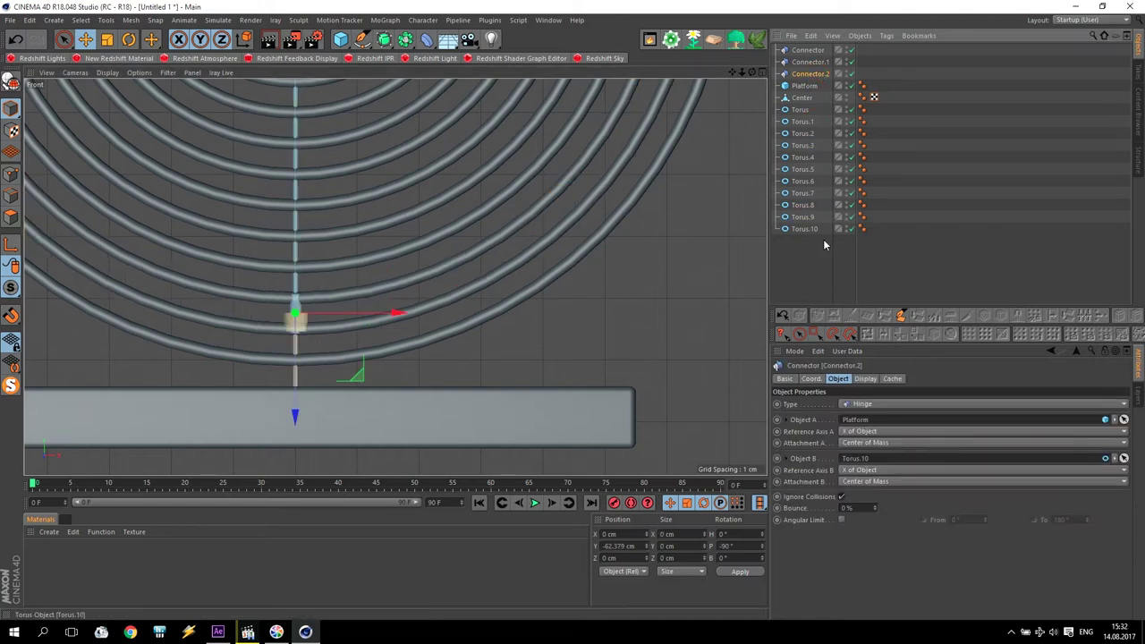
left_click_drag(805, 217, 865, 423)
left_click_drag(805, 205, 864, 462)
Duplicate Connector.1 as a separate top-level object and move the copy to about X 57.4 cm, between Torus.8 and Torus.7.
left_click(812, 62)
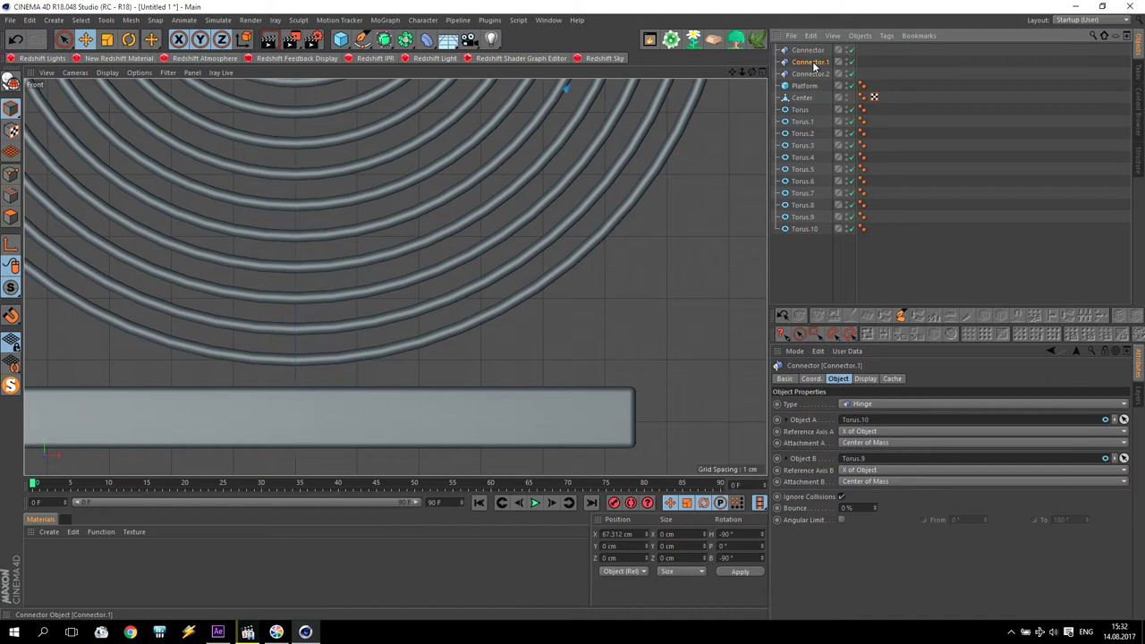
left_click_drag(807, 67, 810, 77, "ctrl")
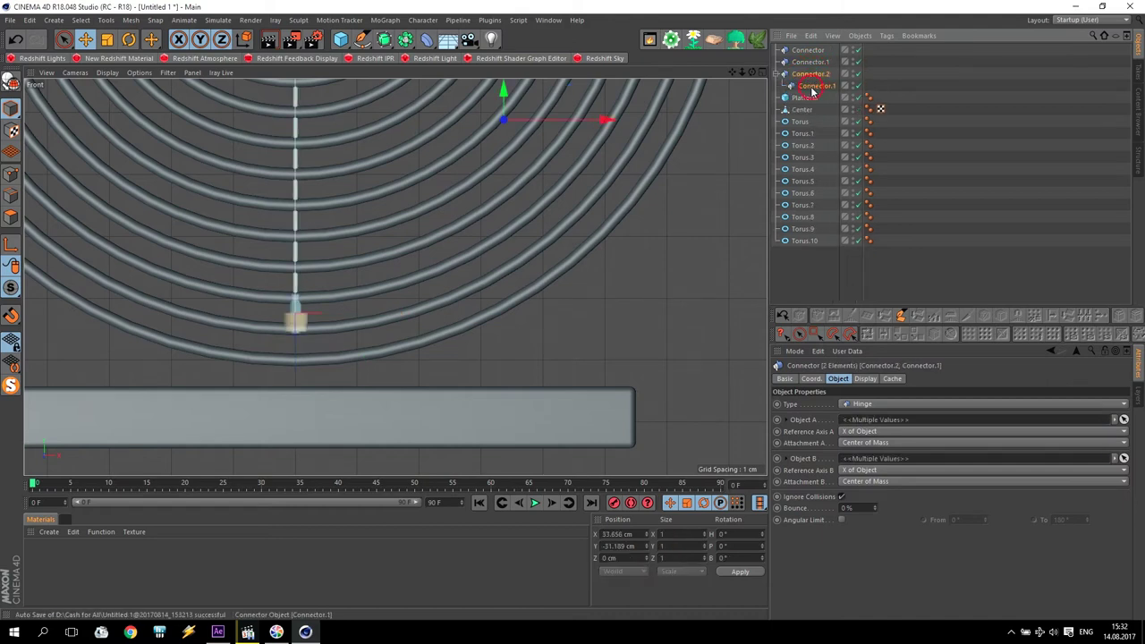
key("ctrl+z")
left_click_drag(815, 66, 817, 92, "ctrl")
left_click_drag(732, 72, 651, 139)
left_click_drag(723, 185, 654, 188)
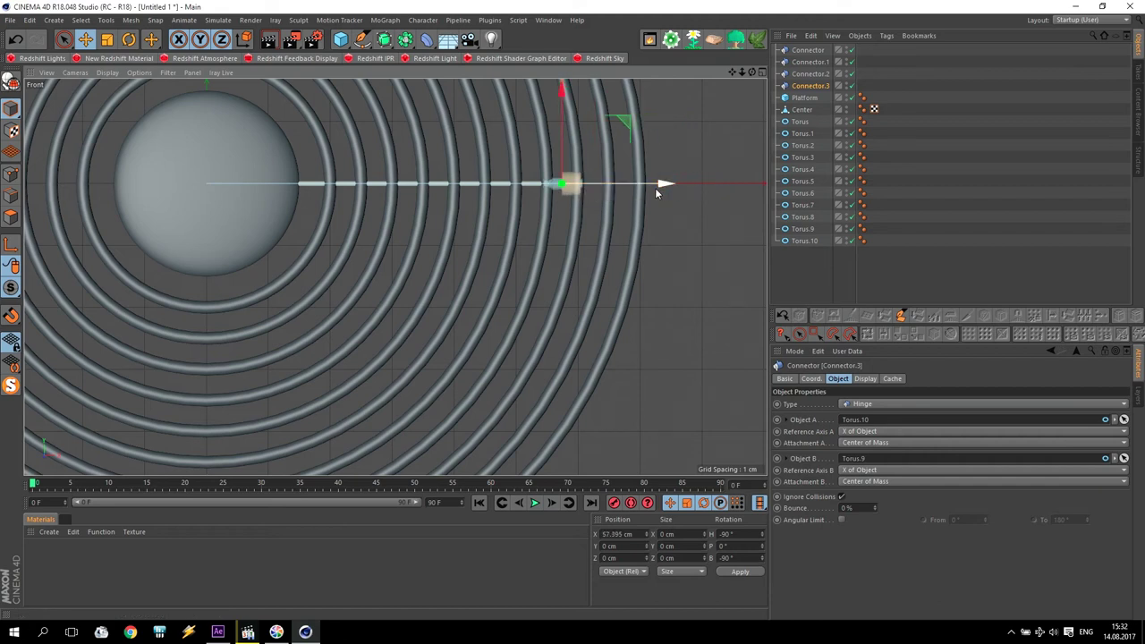
Identify the rings beside Connector.3 and assign Torus.8 as its Object A and Torus.7 as its Object B.
left_click(578, 229)
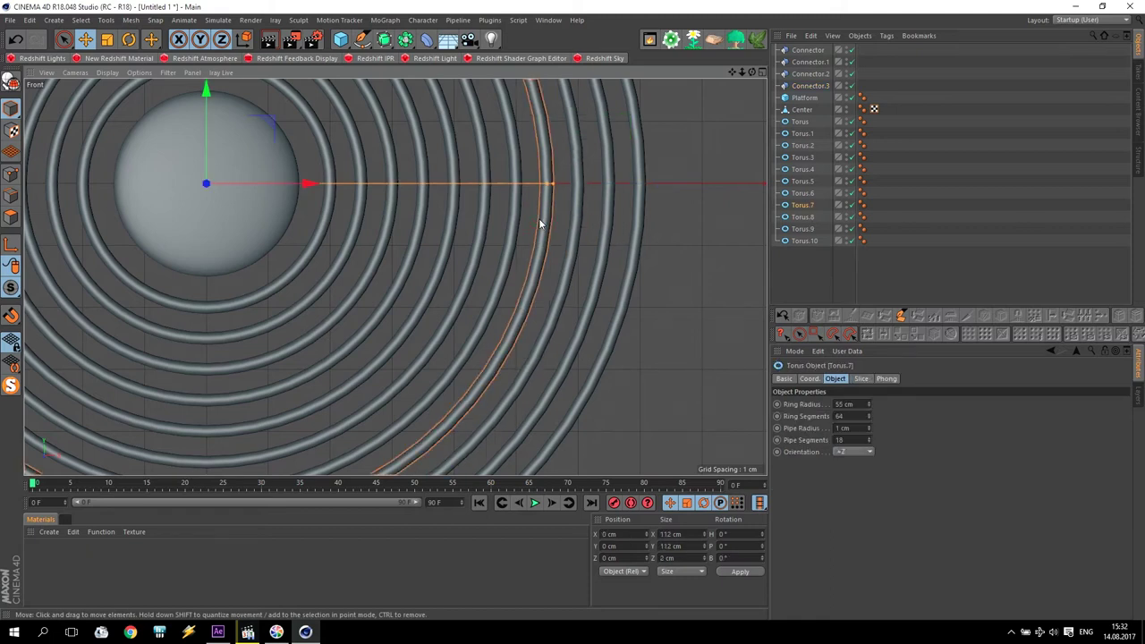
left_click(809, 86)
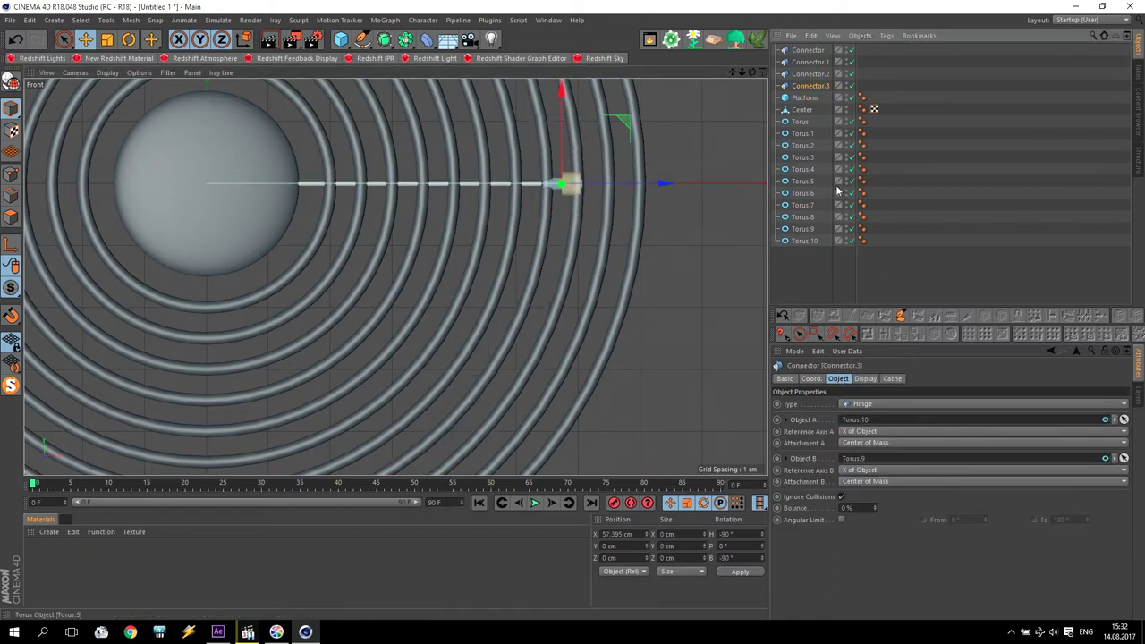
left_click_drag(856, 403, 864, 422)
Duplicate Connector.2 and move the copy up to about Y -52.4 cm, between Torus.7 and Torus.6.
left_click(817, 75)
left_click_drag(818, 80, 813, 93, "ctrl")
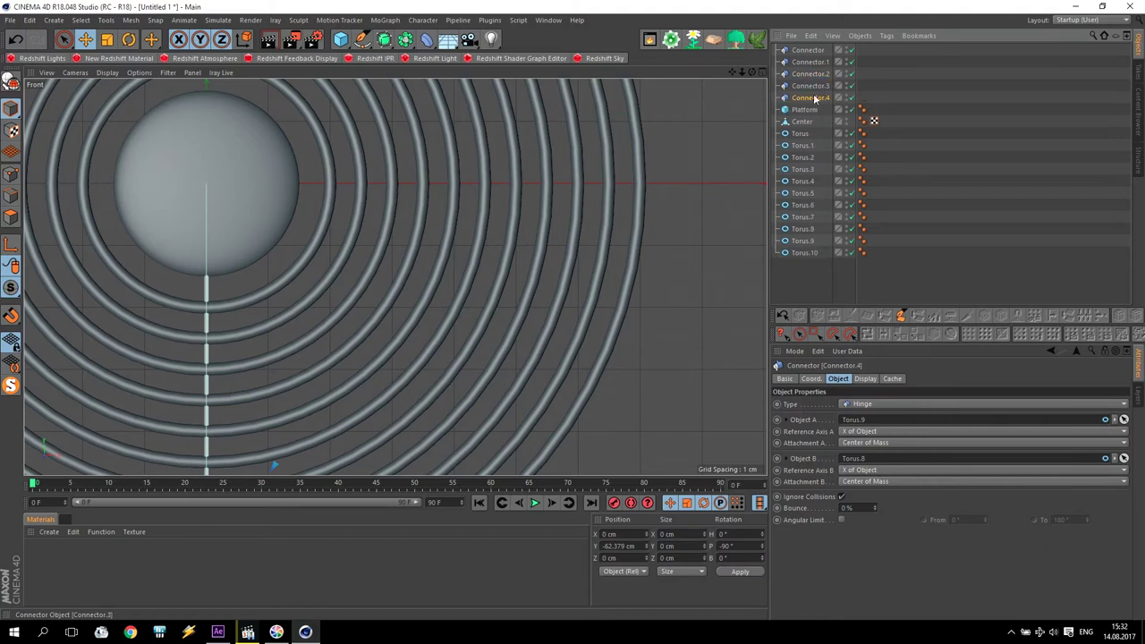
middle_click_drag(364, 358, 395, 277)
scroll(395, 278, "down", 3)
scroll(638, 189, "up", 1)
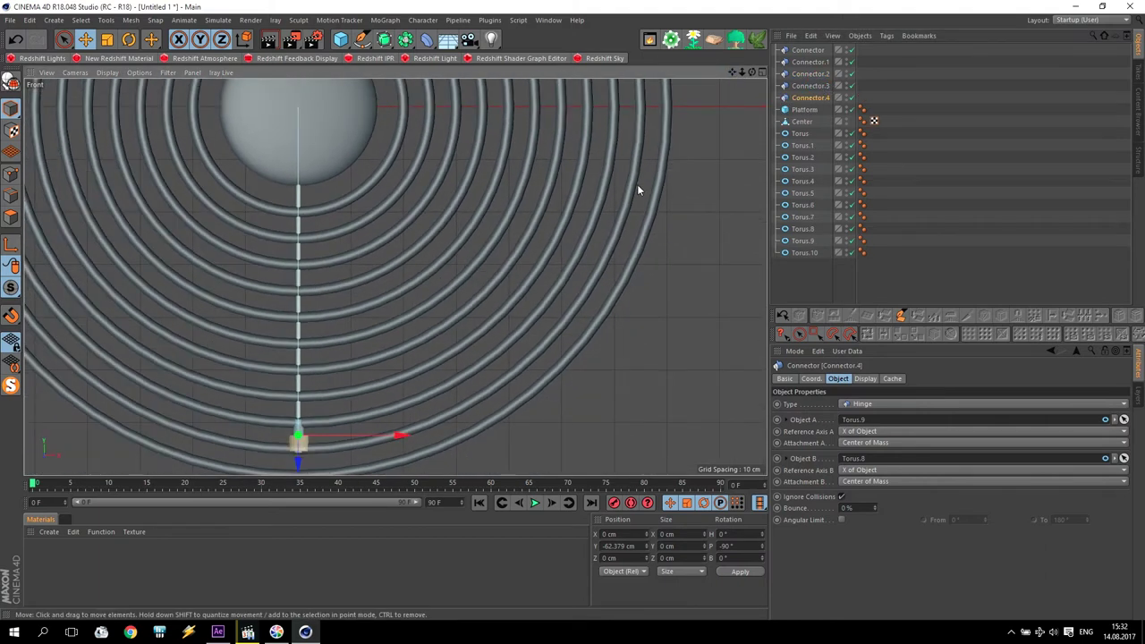
left_click_drag(298, 460, 301, 418)
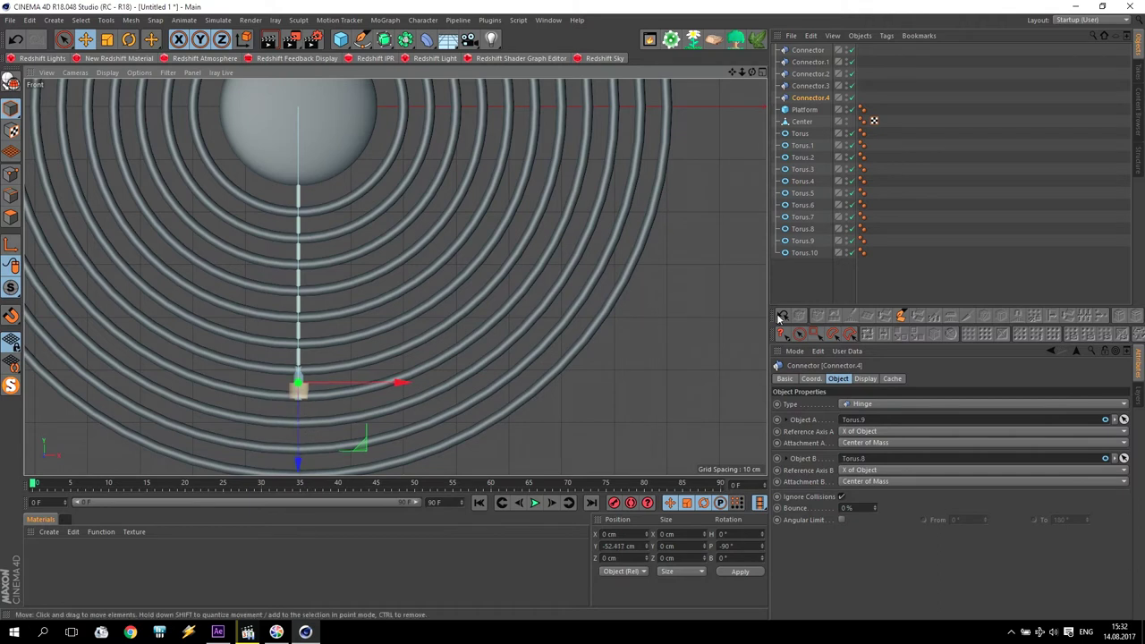
Assign Torus.7 as Object A and Torus.6 as Object B of Connector.4.
left_click_drag(809, 219, 863, 420)
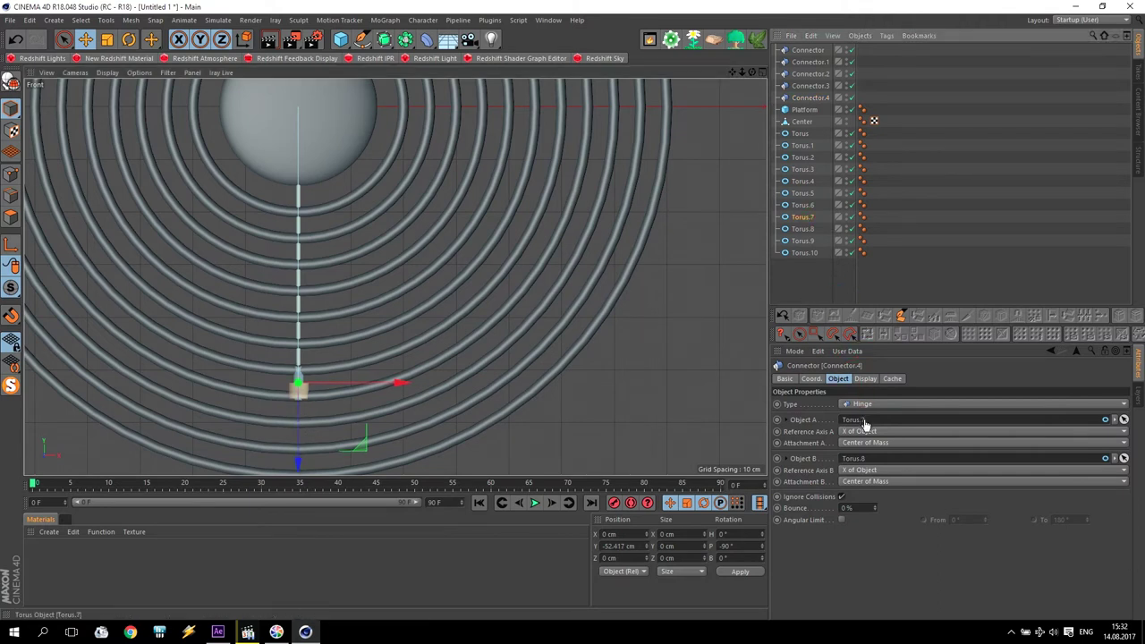
left_click_drag(807, 208, 868, 461)
Duplicate Connector.3 and move the copy inward to about X 48 cm, between Torus.6 and Torus.5.
left_click_drag(815, 95, 825, 109, "ctrl")
left_click_drag(675, 112, 627, 104)
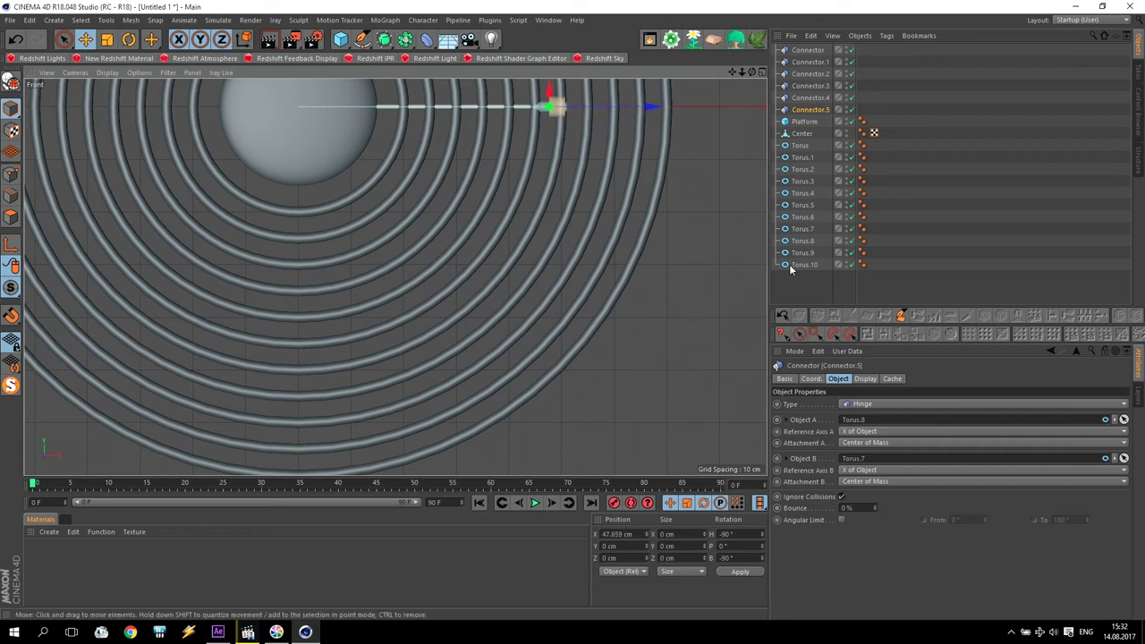
Assign Torus.6 as Object A and Torus.5 as Object B of Connector.5.
left_click_drag(811, 219, 868, 420)
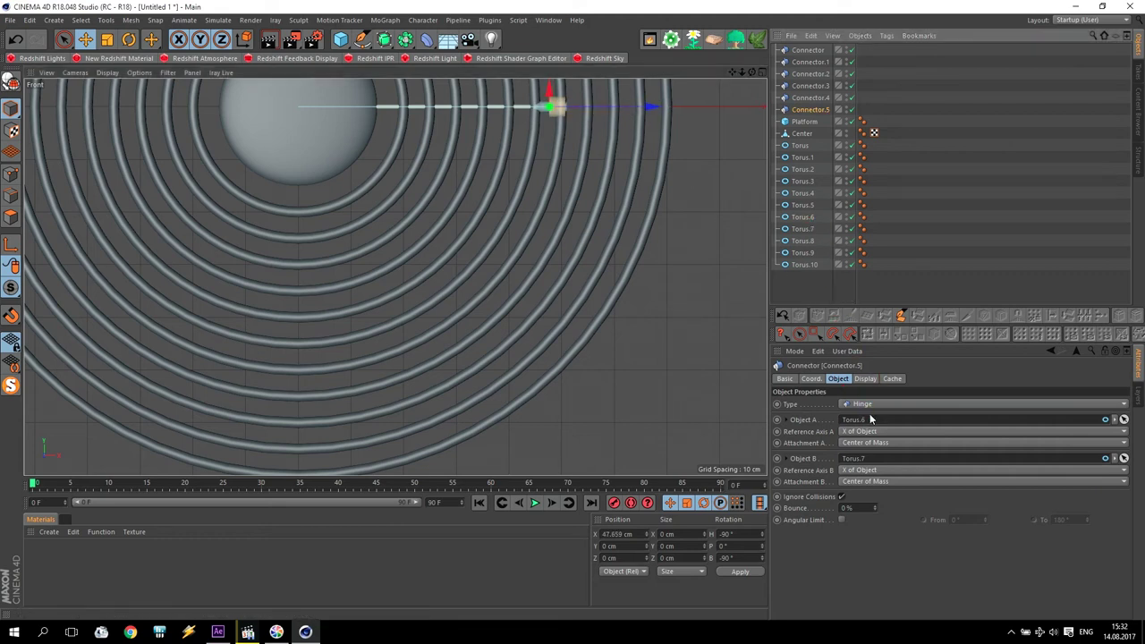
left_click_drag(812, 205, 866, 459)
Duplicate Connector.4, move the copy up to about Y -42.8 cm, and assign Torus.5 as Object A and Torus.4 as Object B.
left_click(816, 97)
left_click_drag(819, 96, 821, 117, "ctrl")
left_click_drag(304, 457, 306, 406)
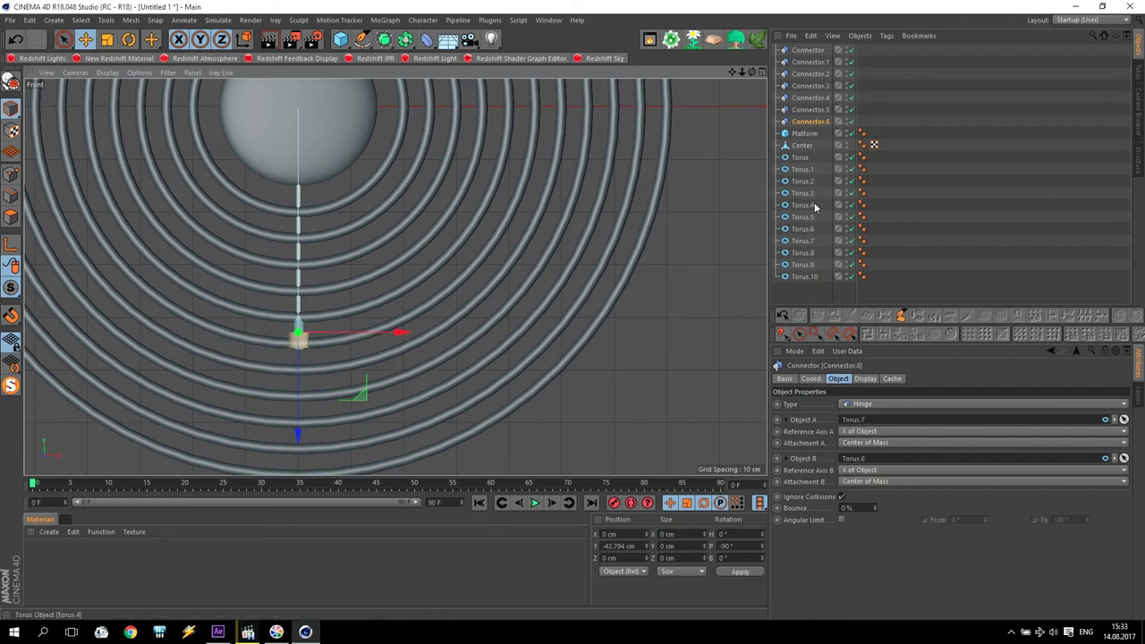
left_click_drag(847, 409, 857, 420)
left_click_drag(805, 206, 859, 458)
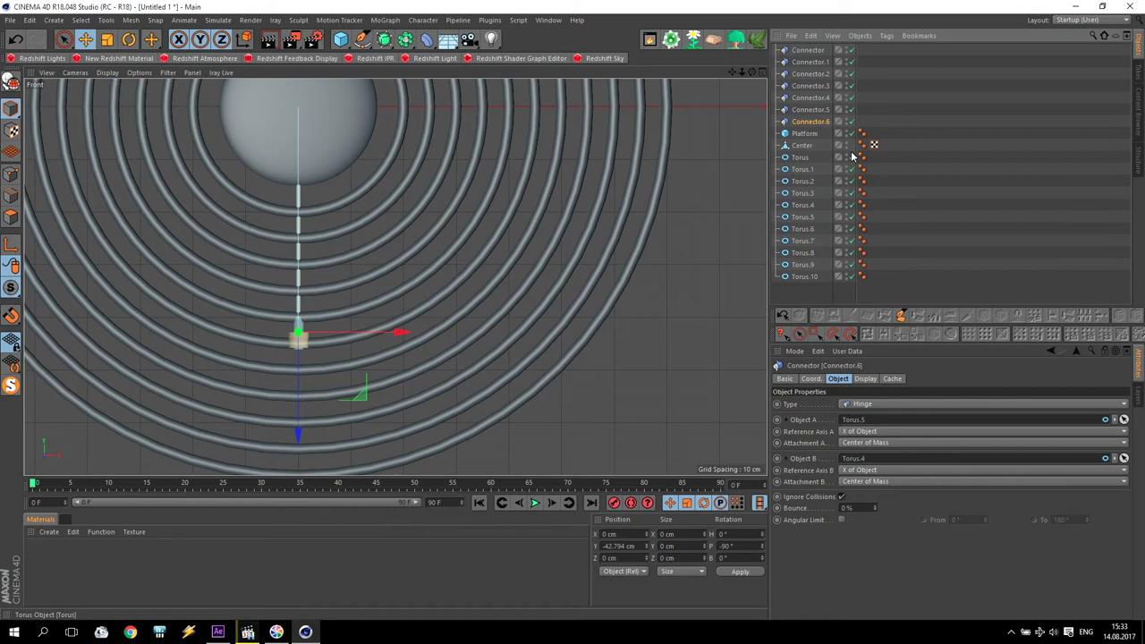
Duplicate Connector.5, move the copy inward to about X 37.7 cm, and assign Torus.4 as Object A and Torus.3 as Object B.
left_click(818, 110)
left_click_drag(819, 115, 823, 128, "ctrl")
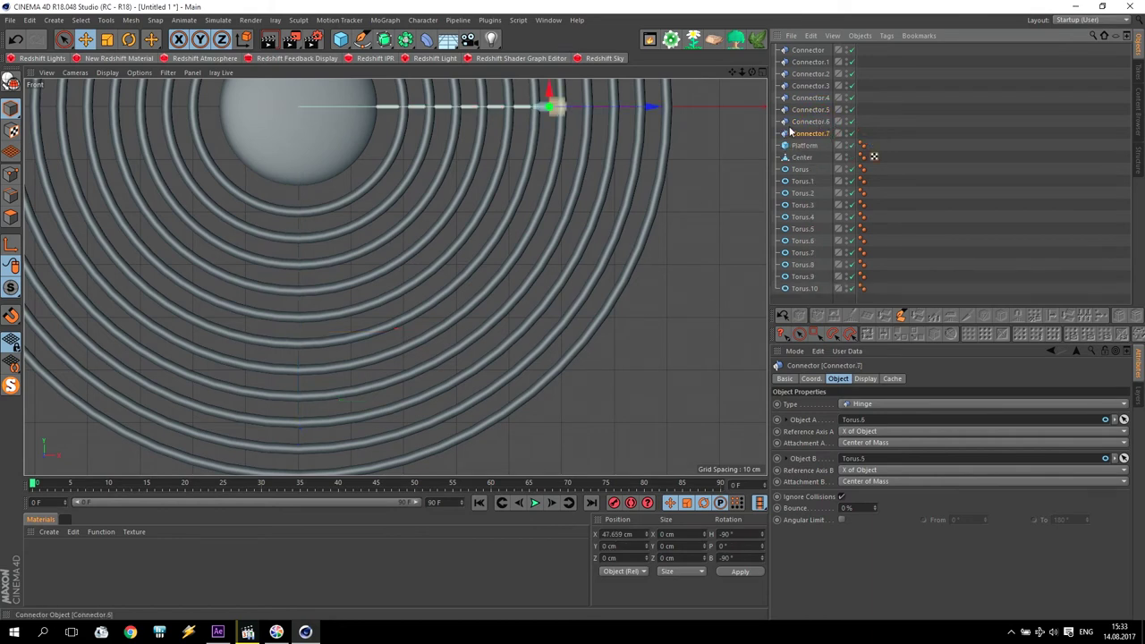
left_click_drag(627, 106, 577, 104)
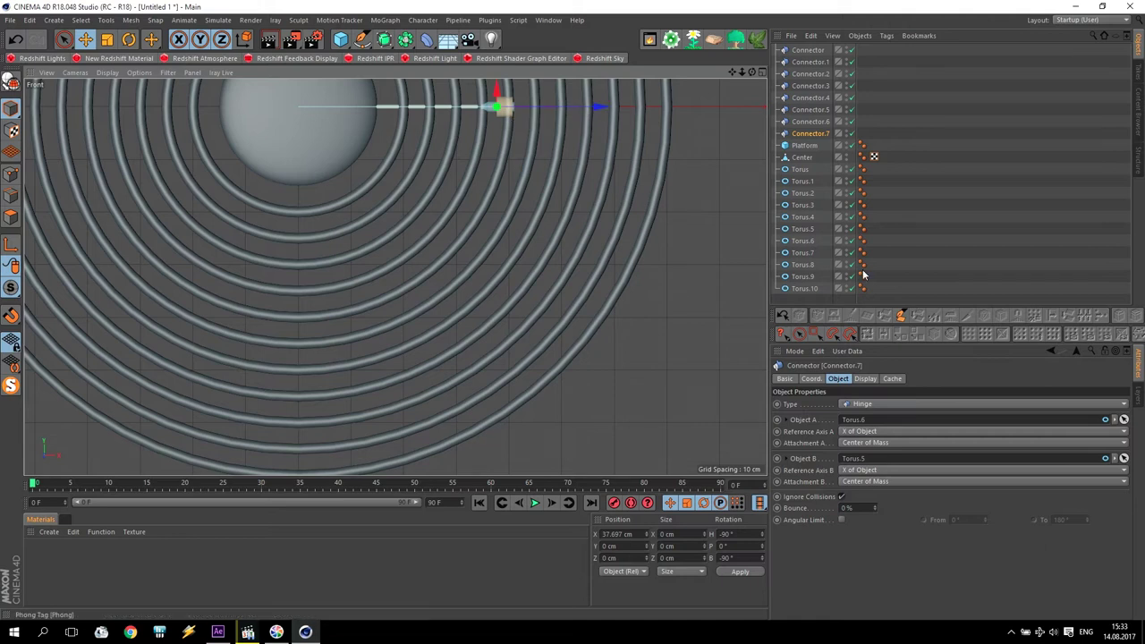
left_click_drag(803, 219, 806, 223)
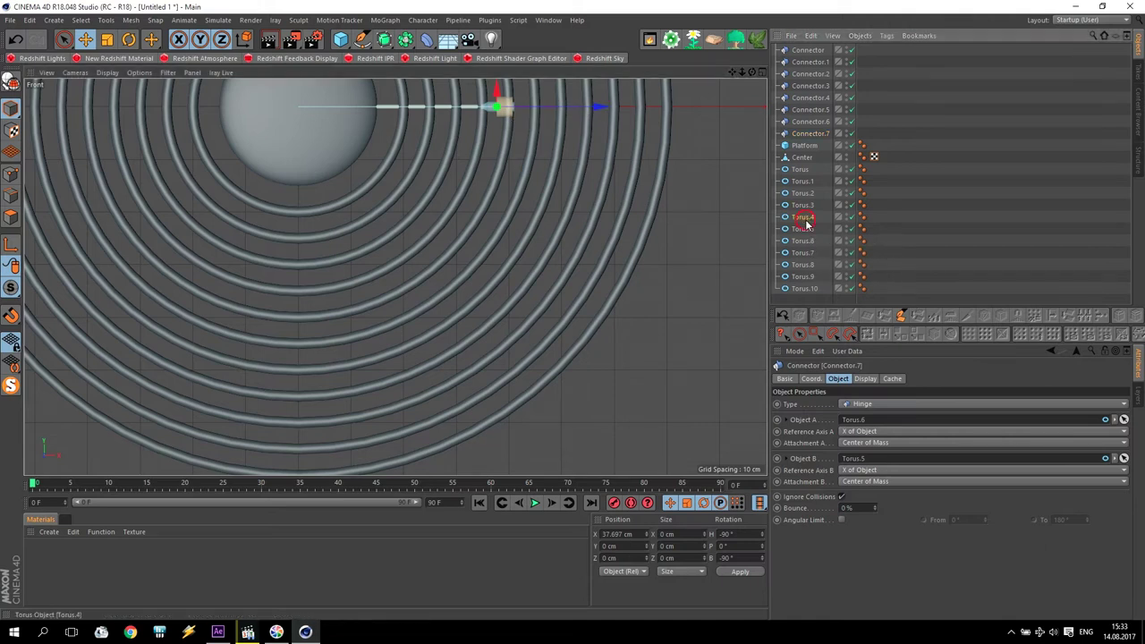
left_click_drag(852, 425, 852, 426)
left_click_drag(802, 205, 857, 462)
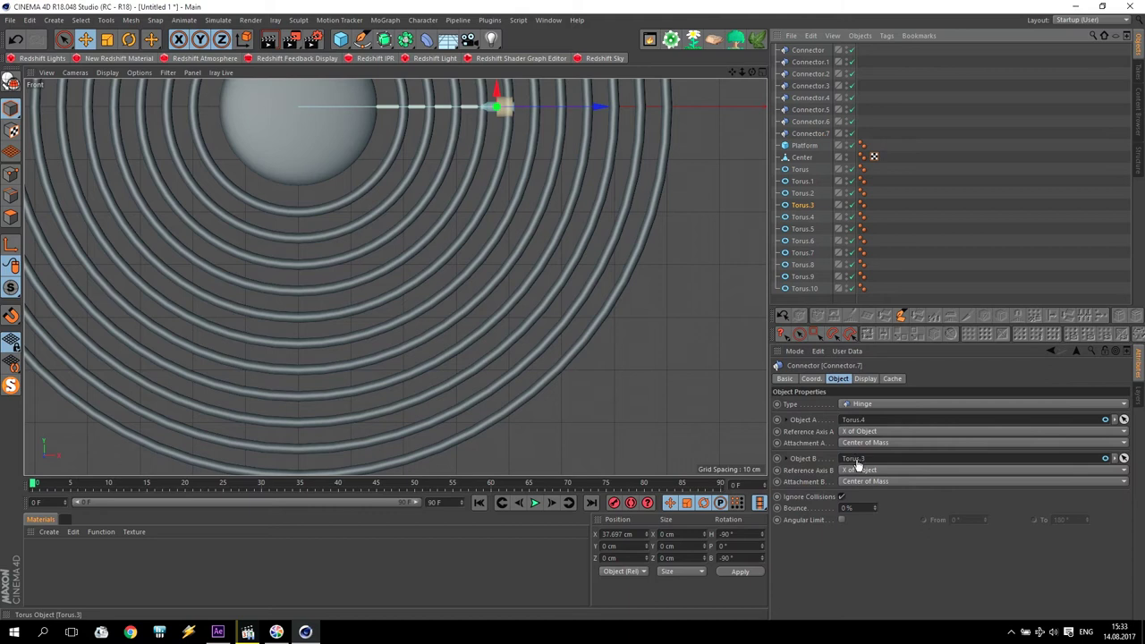
Duplicate Connector.6, move the copy up to about Y -32.4 cm, and assign Torus.3 as Object A and Torus.2 as Object B.
left_click(818, 122)
left_click_drag(830, 141, 830, 143, "ctrl")
left_click_drag(304, 403, 300, 354)
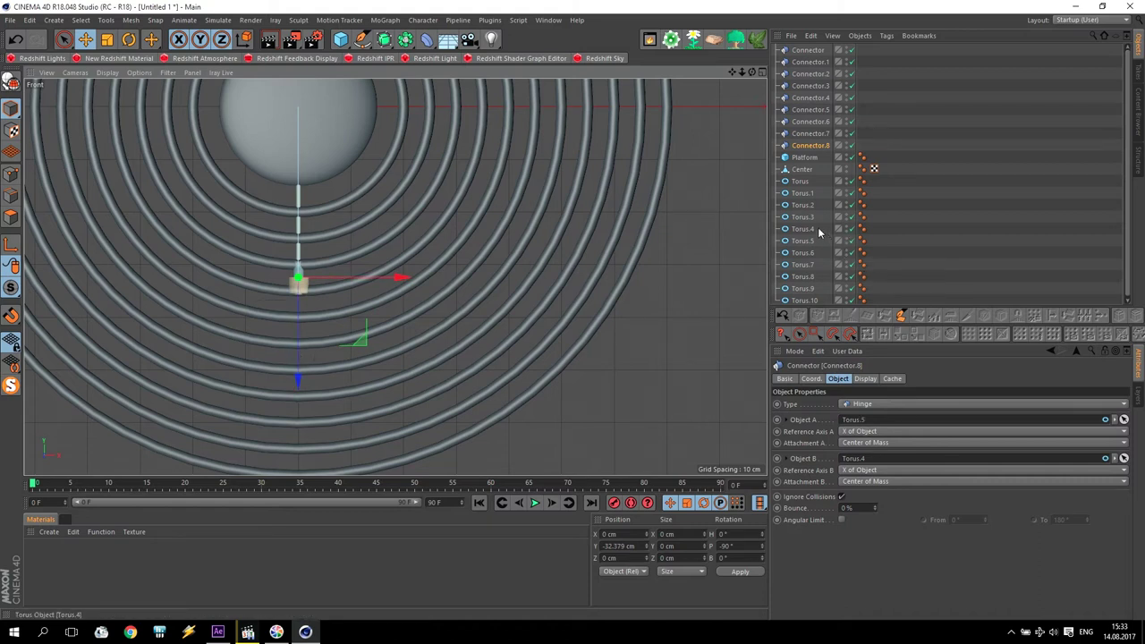
left_click_drag(810, 217, 861, 430)
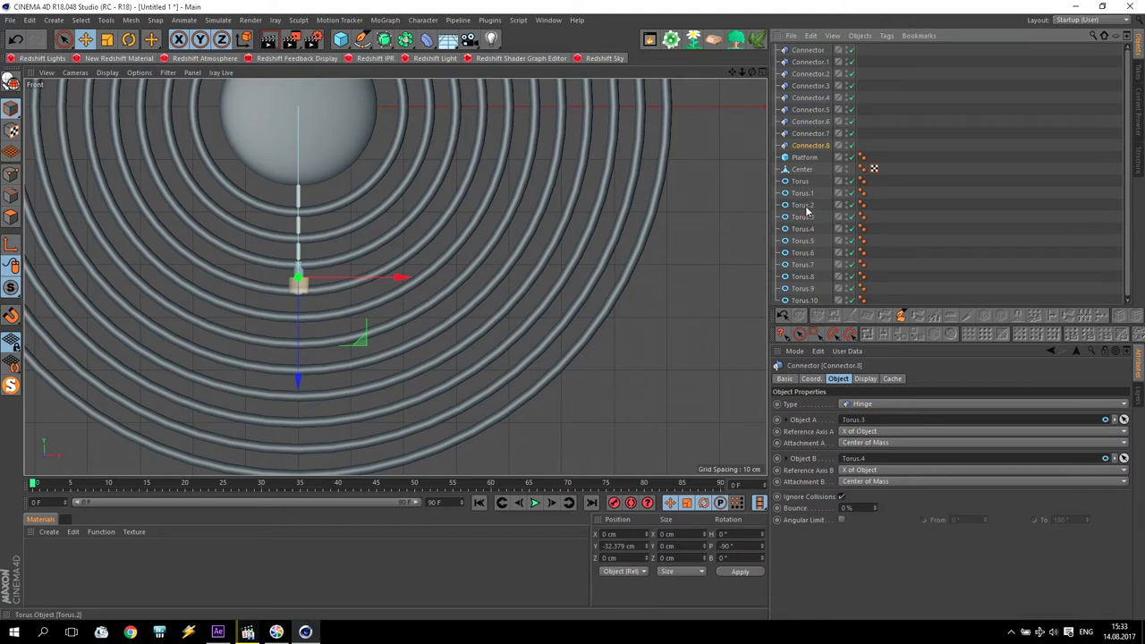
Duplicate Connector.7, move the copy inward to about X 27.5 cm, and assign Torus.2 as Object A and Torus.1 as Object B.
left_click(823, 136)
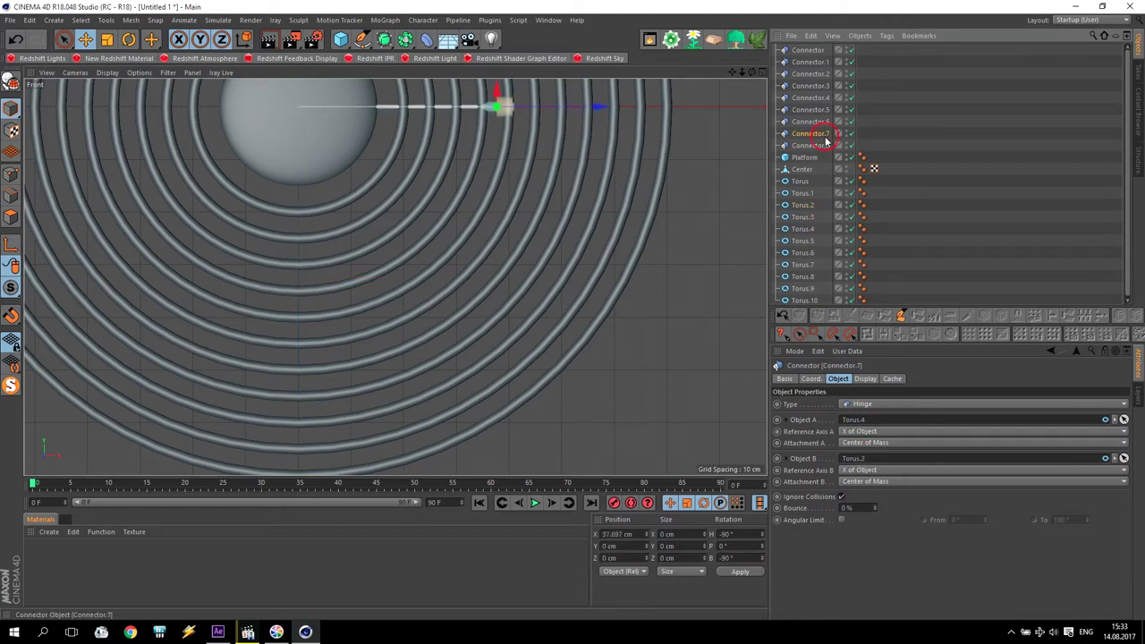
left_click_drag(826, 145, 828, 154, "ctrl")
left_click_drag(580, 109, 521, 115)
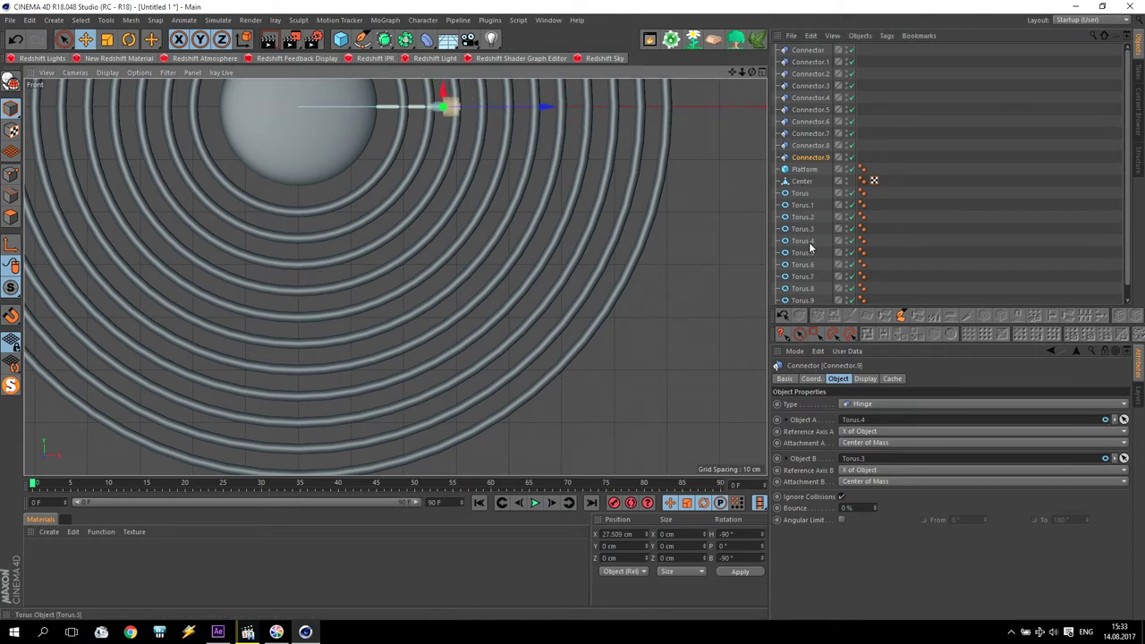
left_click_drag(805, 217, 864, 419)
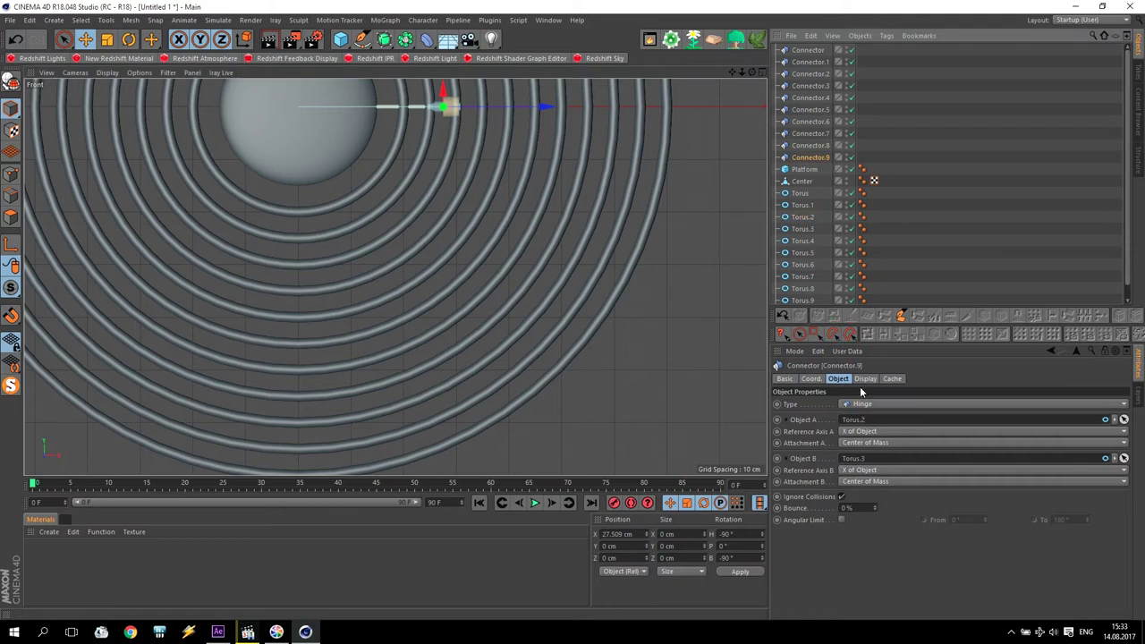
left_click_drag(806, 210, 872, 462)
Duplicate Connector.8, move the copy up to about Y -22.3 cm, and assign Torus.1 as Object A and Torus as Object B.
left_click(805, 146)
left_click_drag(813, 145, 816, 163, "ctrl")
left_click_drag(297, 326, 302, 276)
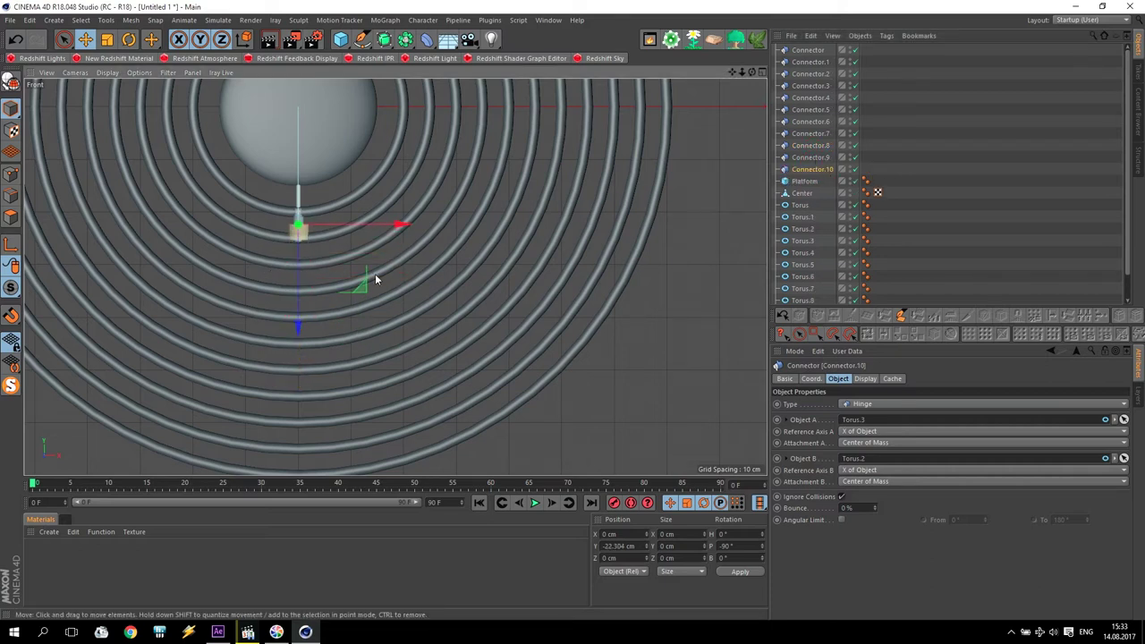
left_click_drag(809, 219, 864, 423)
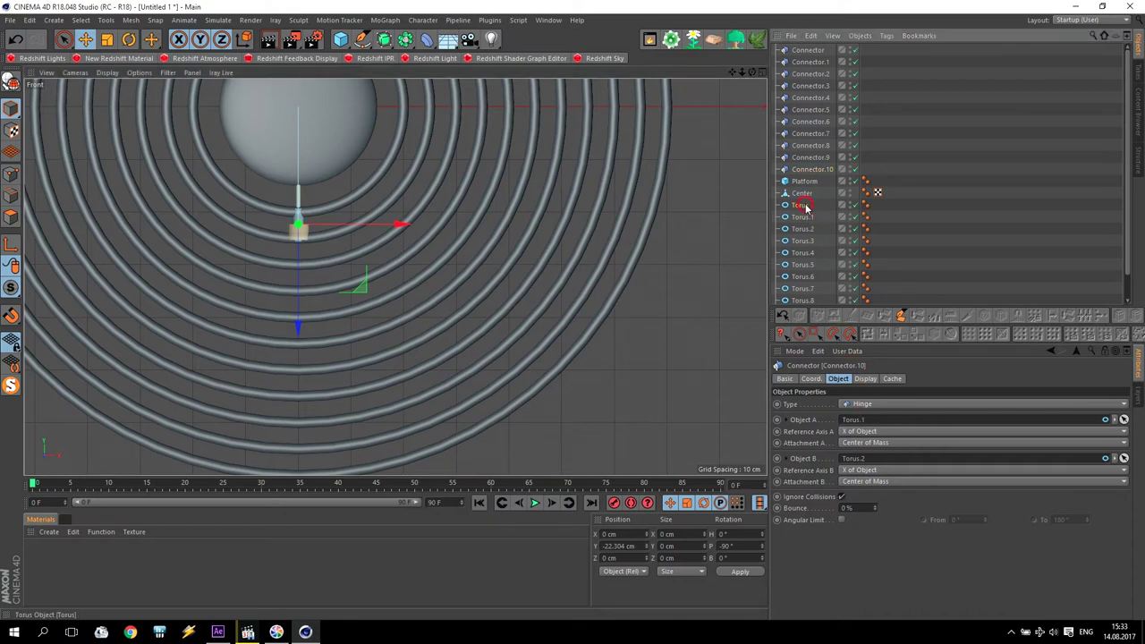
Duplicate Connector.9 and move the copy inward to about X 17.2 cm, between the innermost ring and the center sphere.
left_click(821, 157)
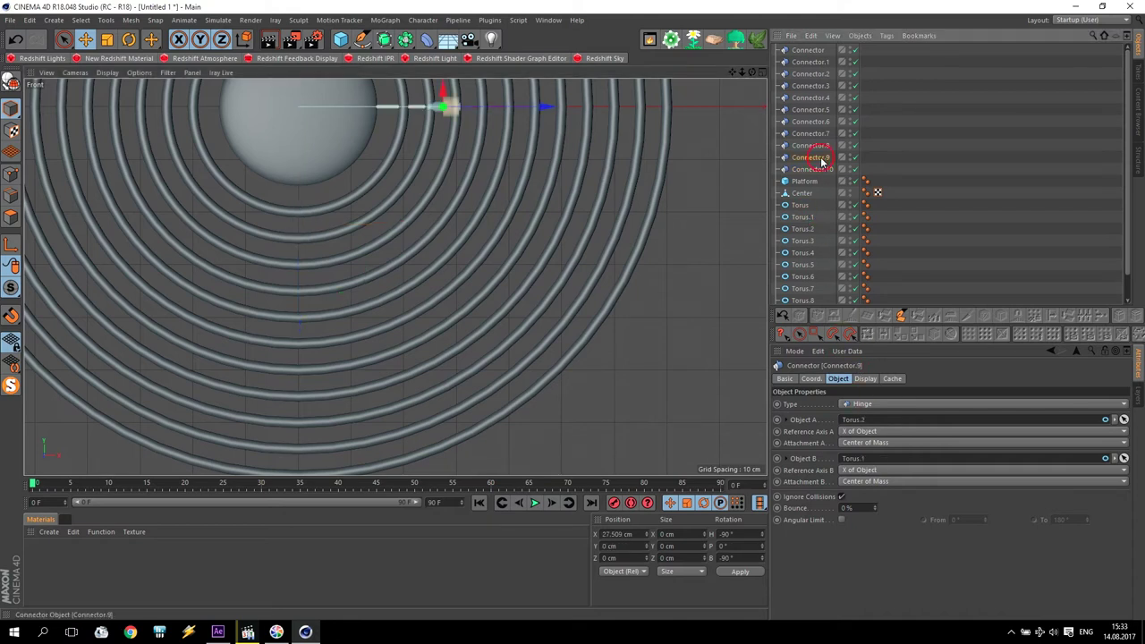
left_click_drag(814, 161, 817, 179, "ctrl")
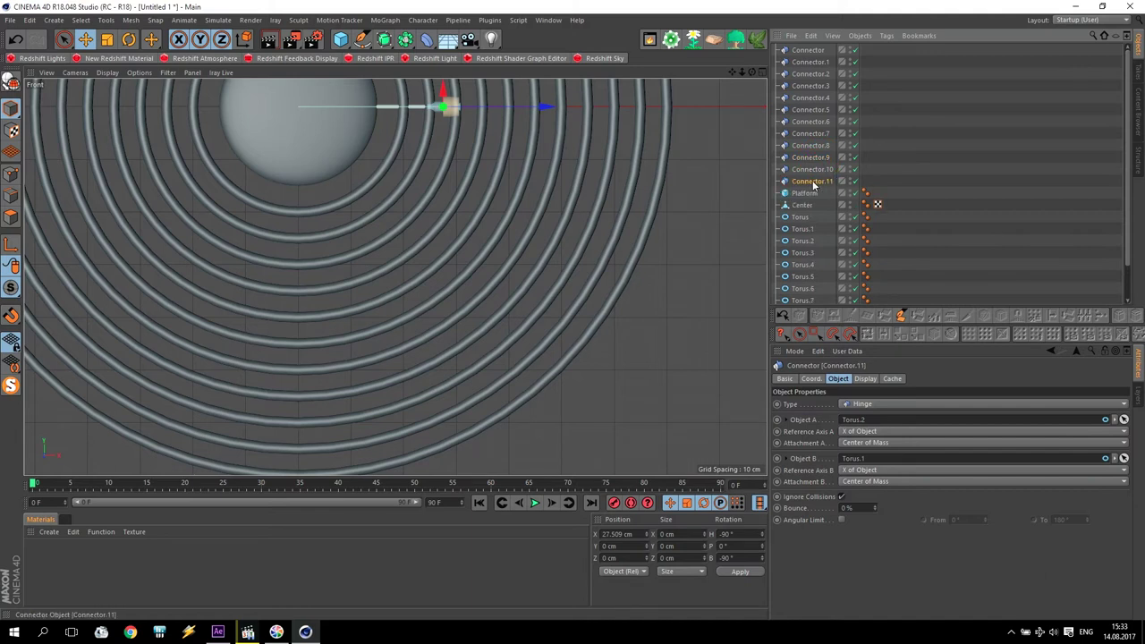
left_click_drag(533, 108, 483, 115)
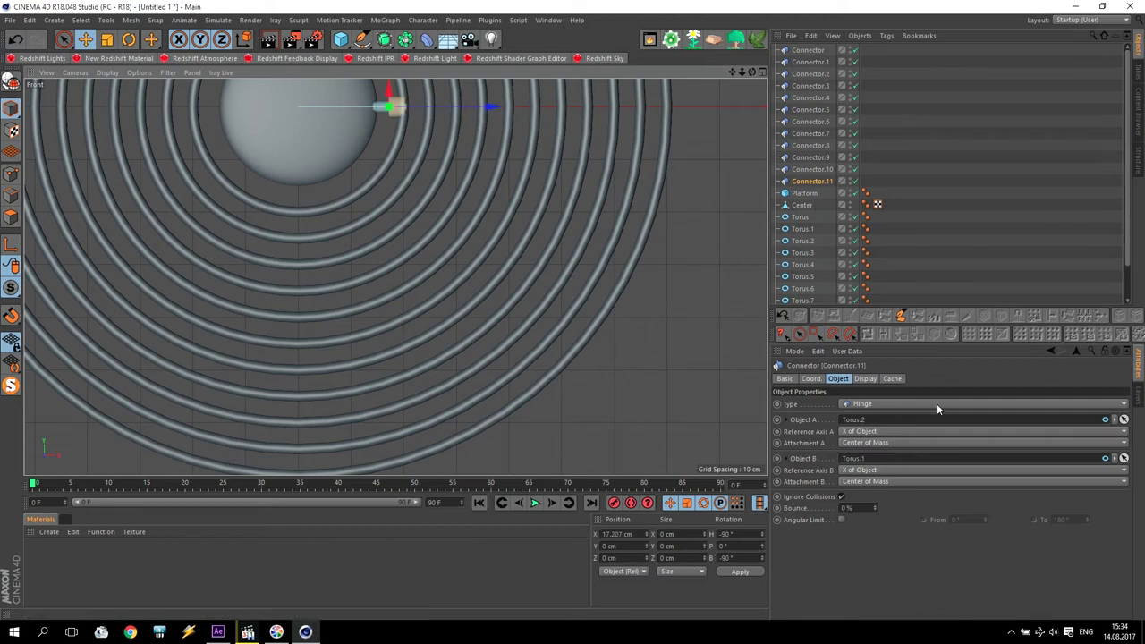
Assign Torus as Object A and Center as Object B of Connector.11.
left_click_drag(804, 220, 831, 334)
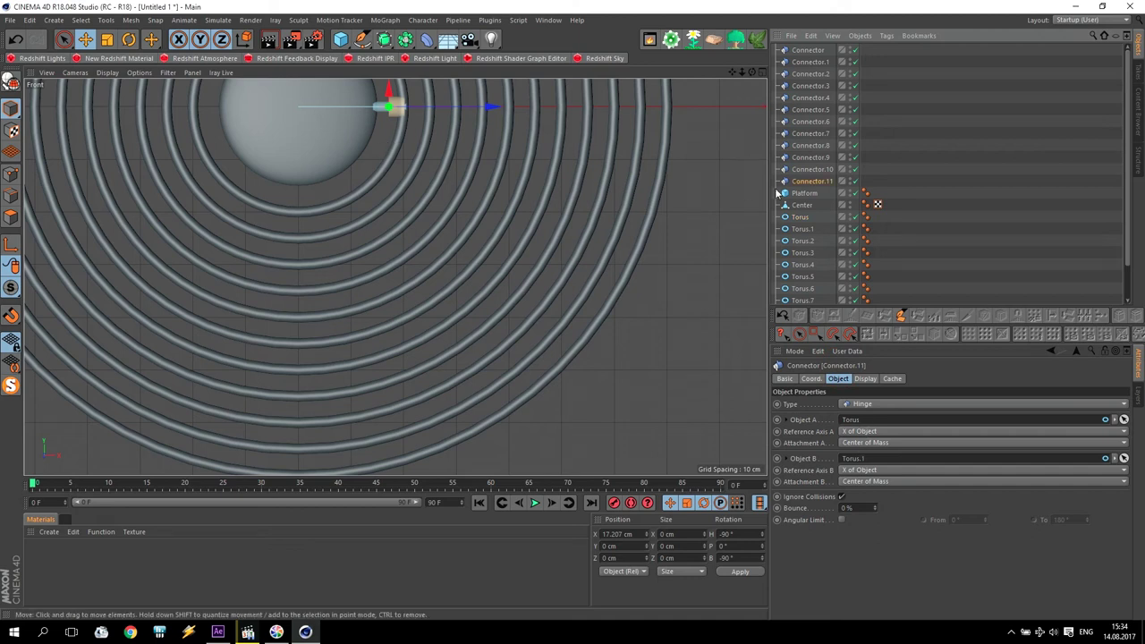
left_click(808, 207)
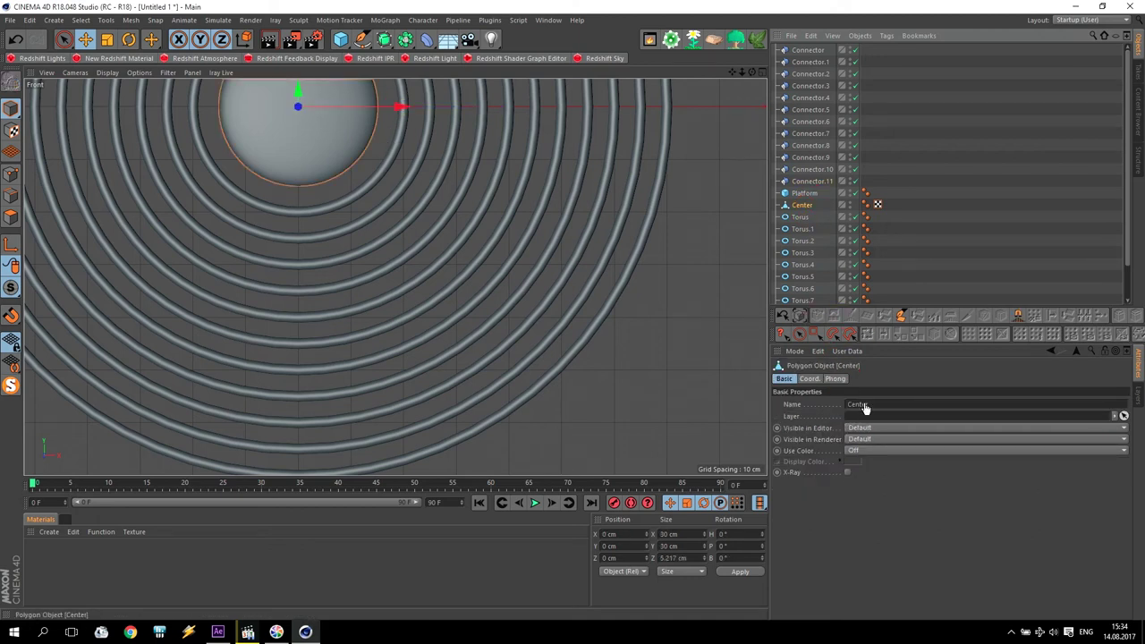
scroll(836, 276, "down", 1)
mouse_move(810, 198)
left_mouse_down()
mouse_move(810, 183)
mouse_move(807, 198)
left_mouse_up()
left_click_drag(865, 441, 863, 460)
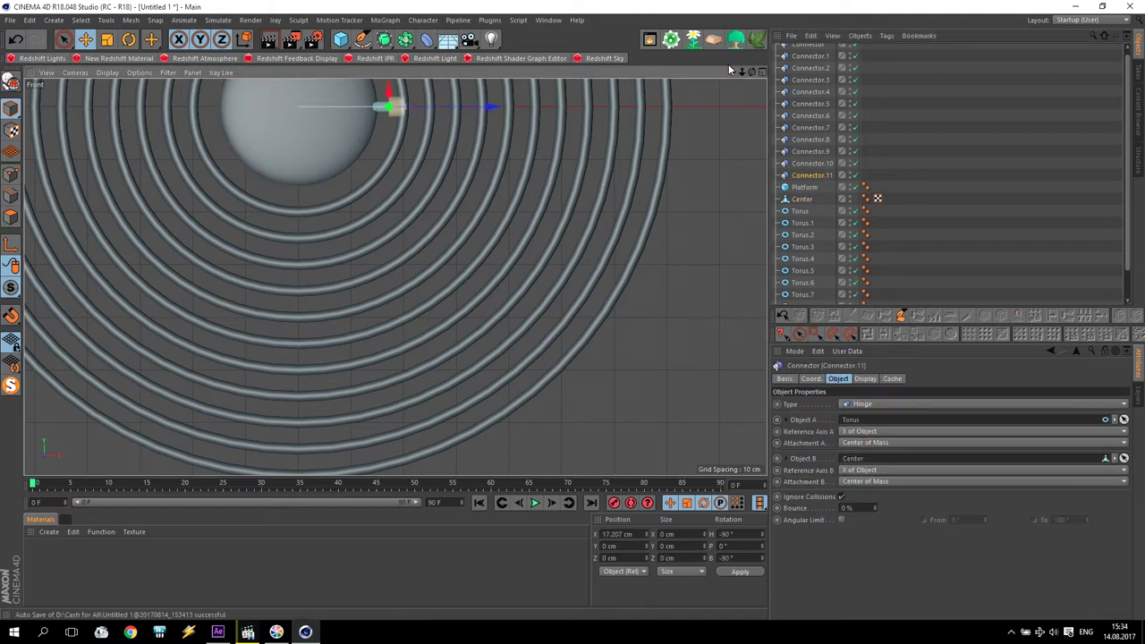
Add a cylinder with a radius of 0.5 cm and a height of 5 cm.
middle_click_drag(393, 376, 396, 274)
scroll(492, 271, "down", 3)
scroll(505, 187, "up", 2)
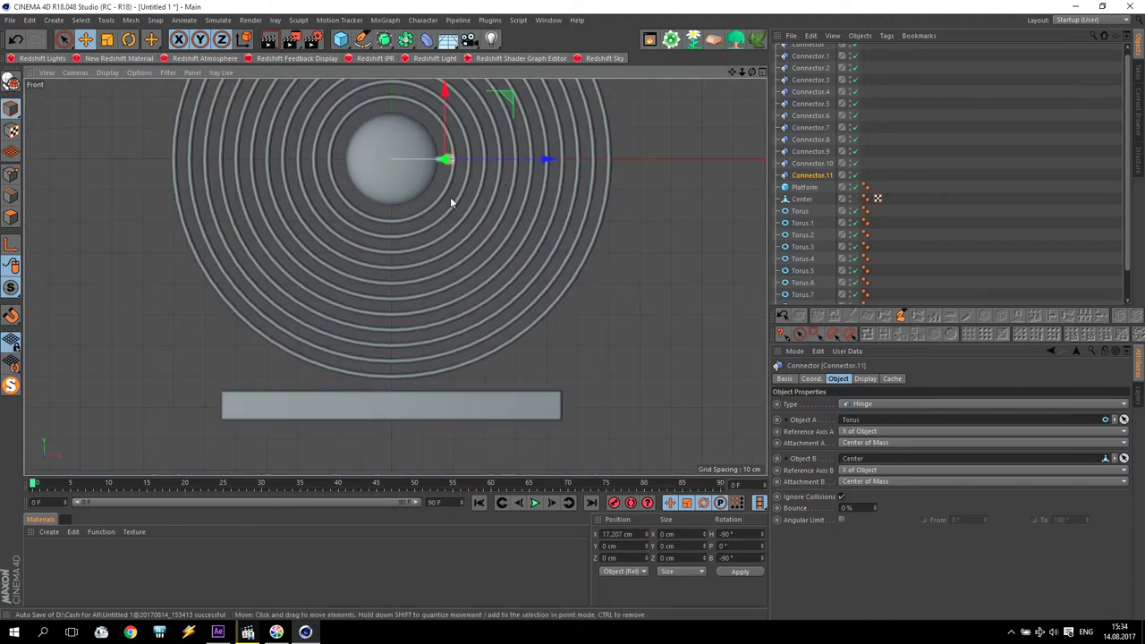
left_click(340, 38)
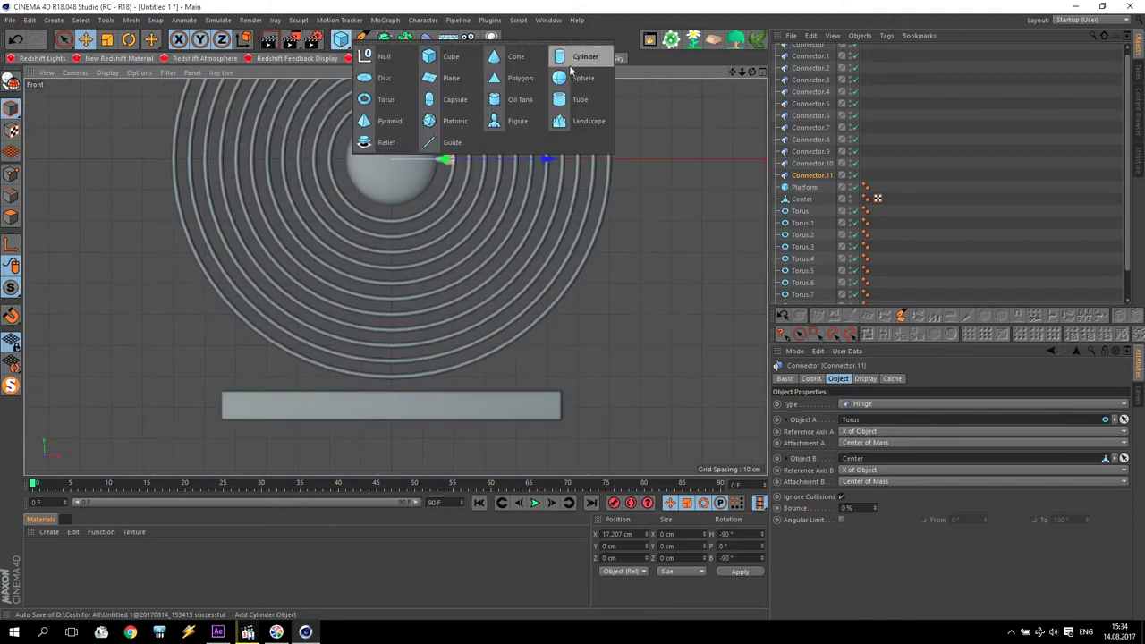
left_click(577, 60)
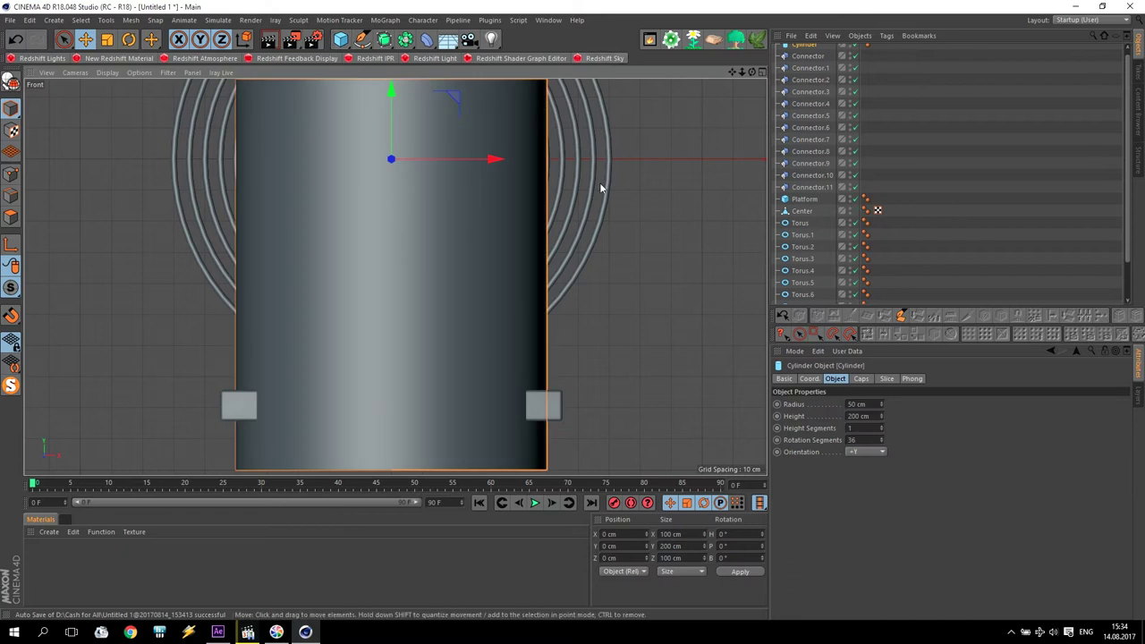
double_click(872, 403)
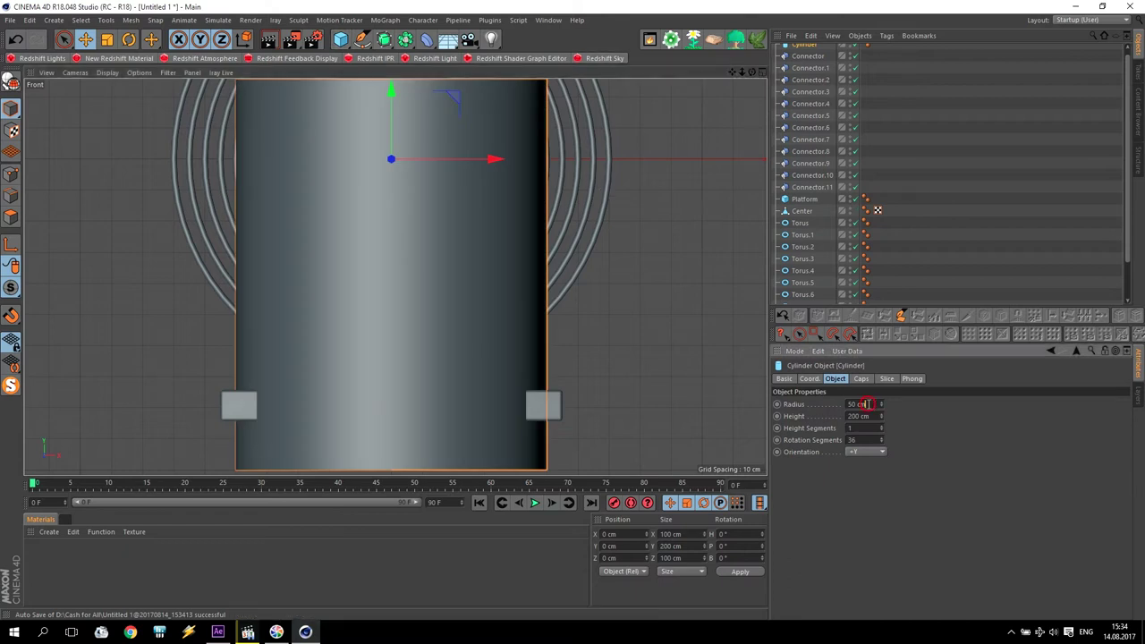
type(".5")
key("Return")
left_click(813, 417)
type("5")
key("Return")
Move the cylinder down to about Y -72.6 cm so it bridges the platform and the outermost ring.
left_click_drag(391, 93, 439, 267)
scroll(373, 404, "up", 2)
scroll(373, 404, "up", 5)
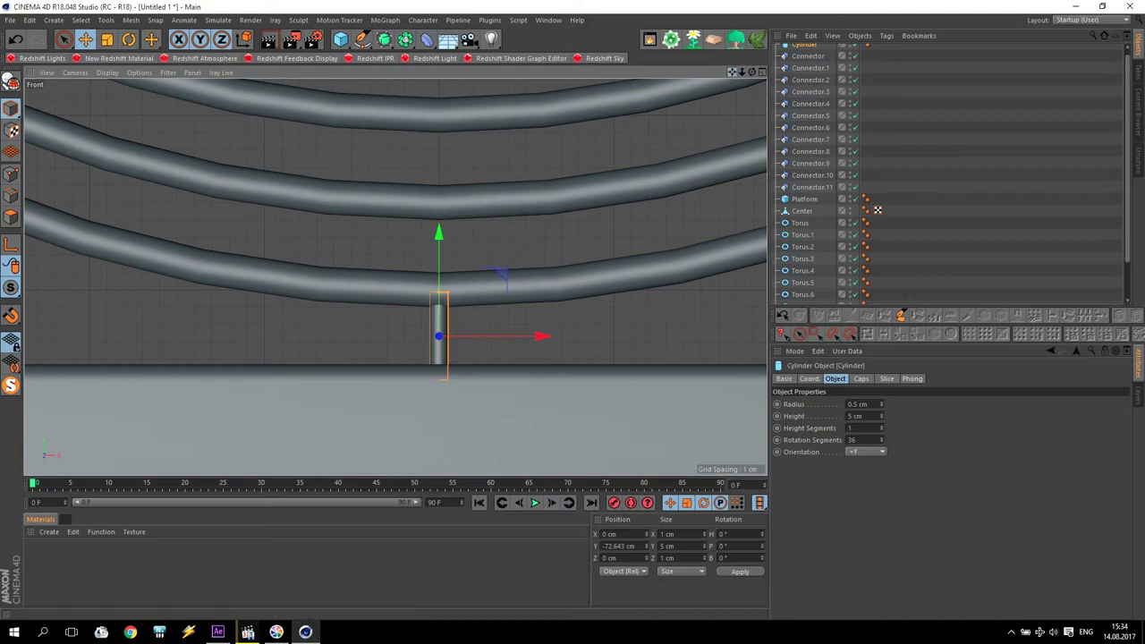
scroll(396, 274, "down", 6)
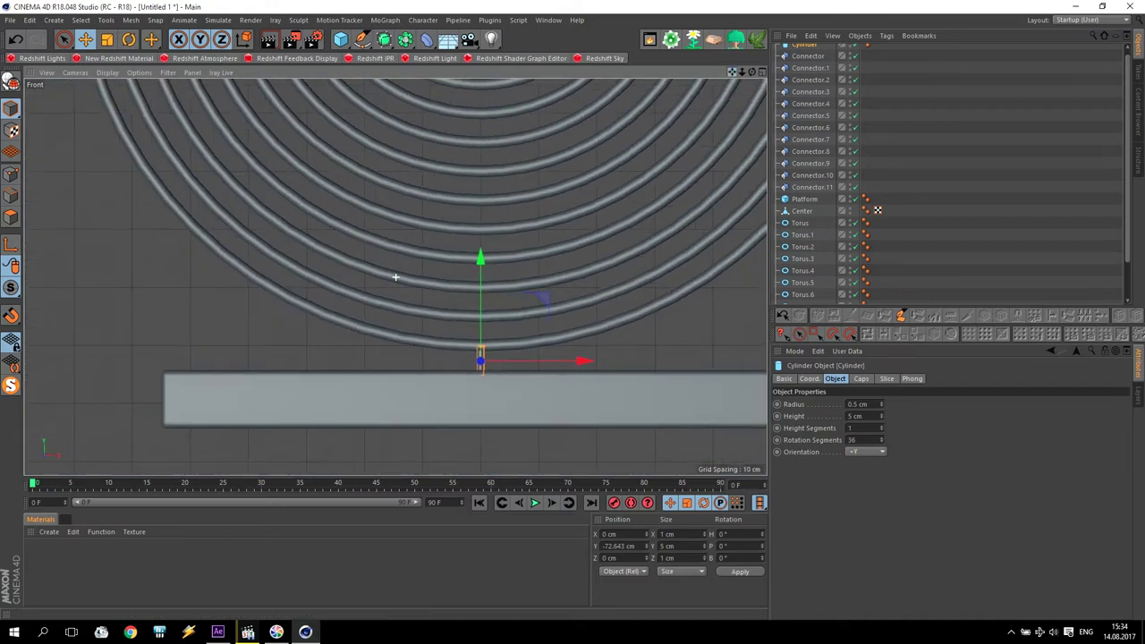
Copy the cylinder upward five times into every second ring gap, placing the last copy at about Y -22.8 cm.
left_click_drag(732, 72, 730, 91)
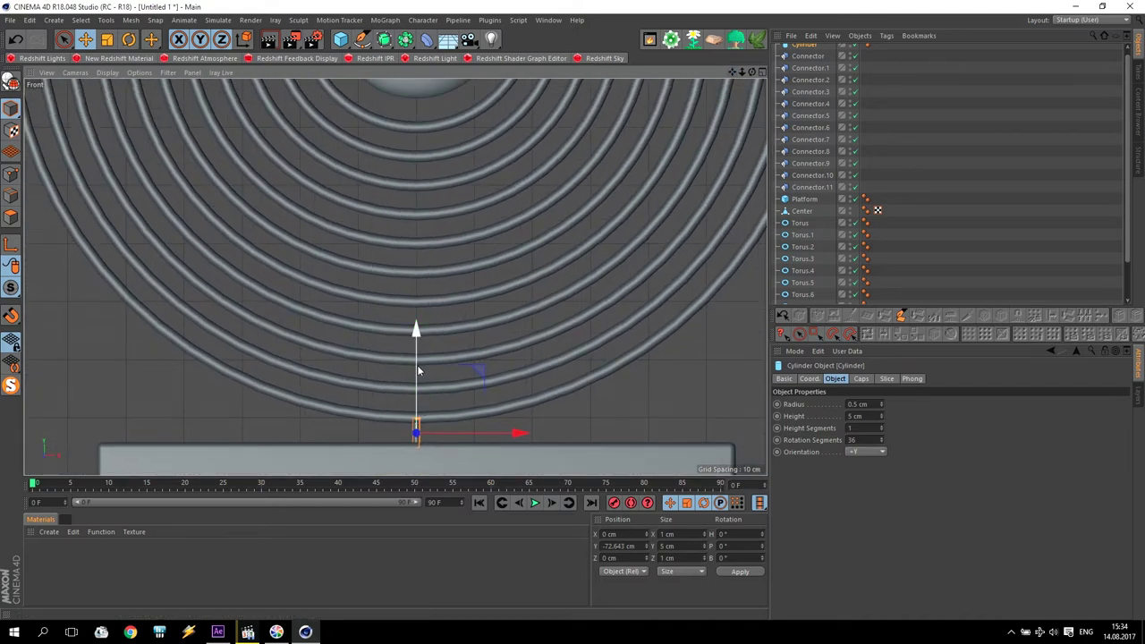
left_click_drag(416, 378, 420, 150)
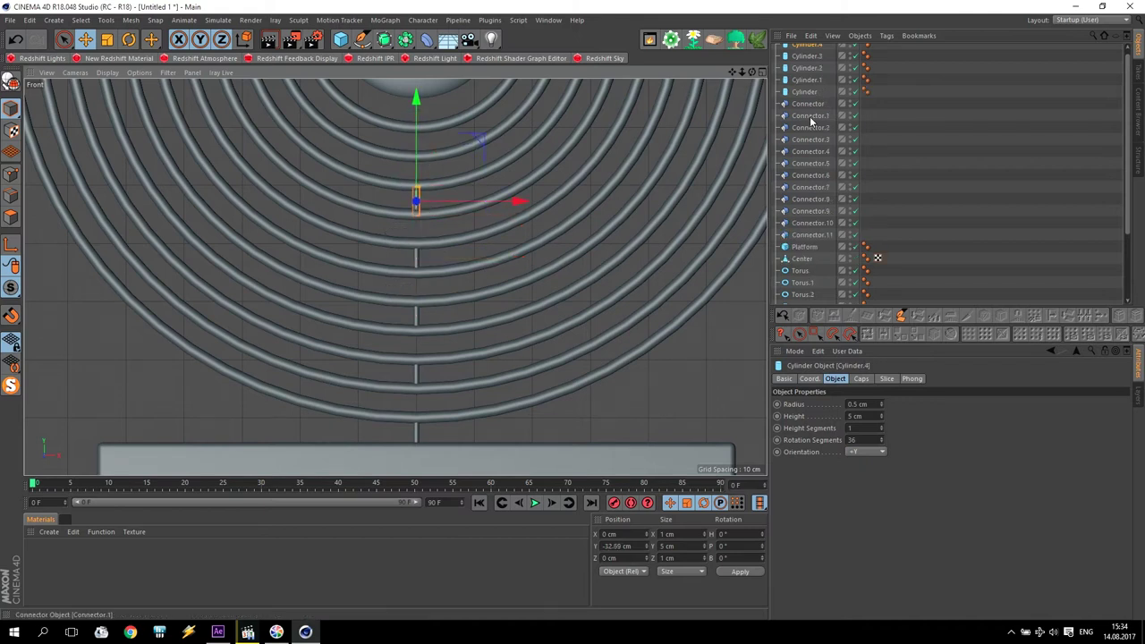
middle_click_drag(416, 154, 447, 314, "alt")
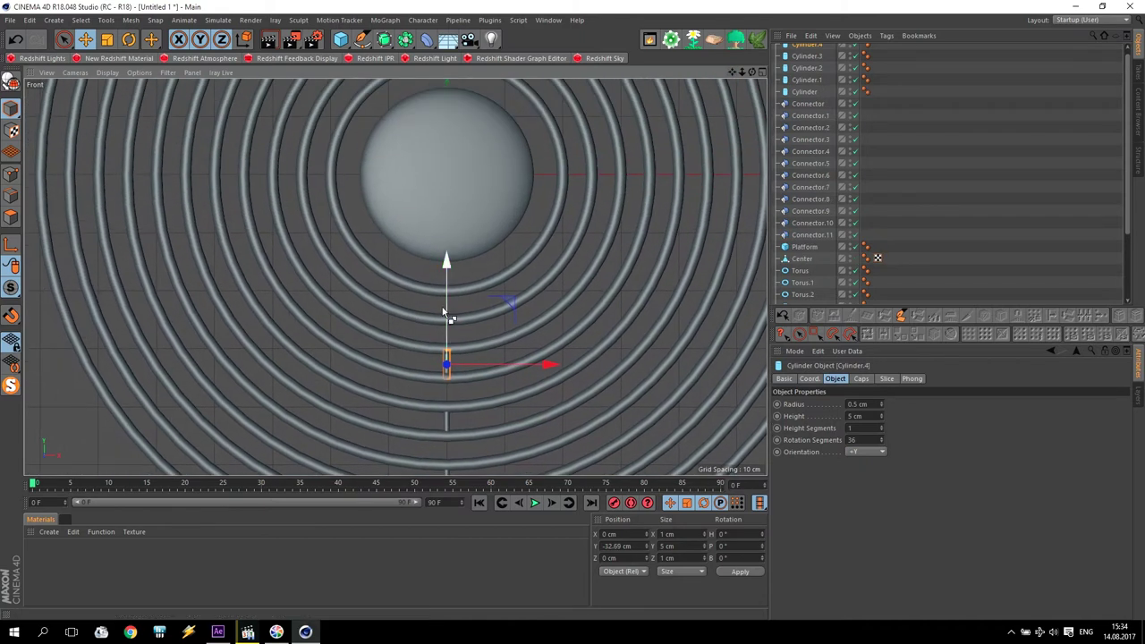
left_click_drag(451, 320, 451, 251, "ctrl")
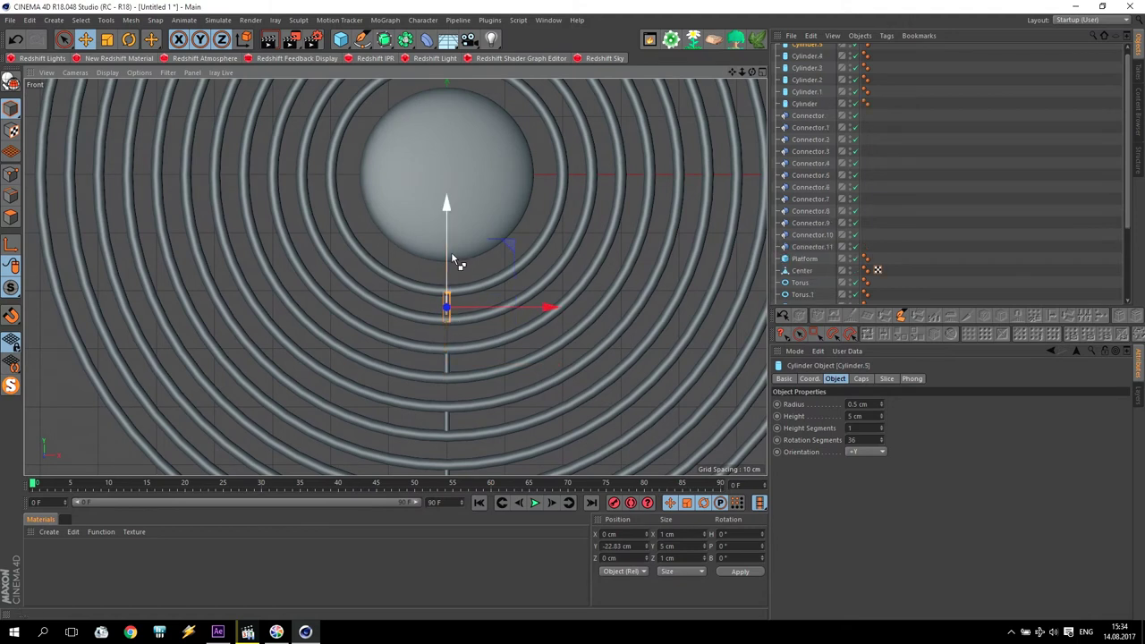
left_click_drag(731, 71, 570, 21)
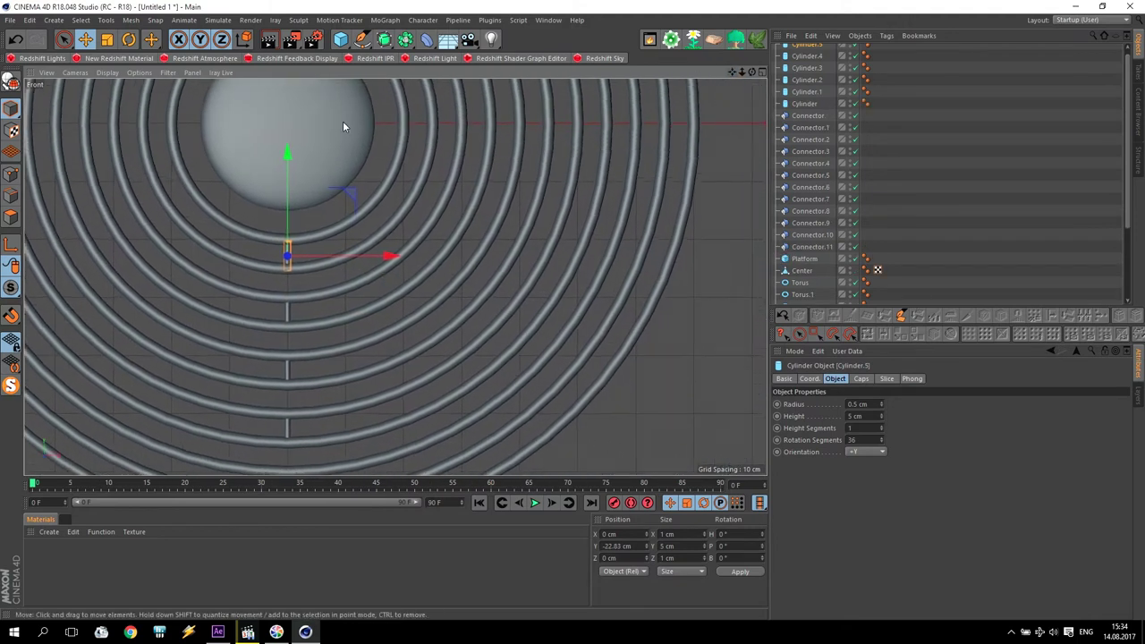
left_click(131, 41)
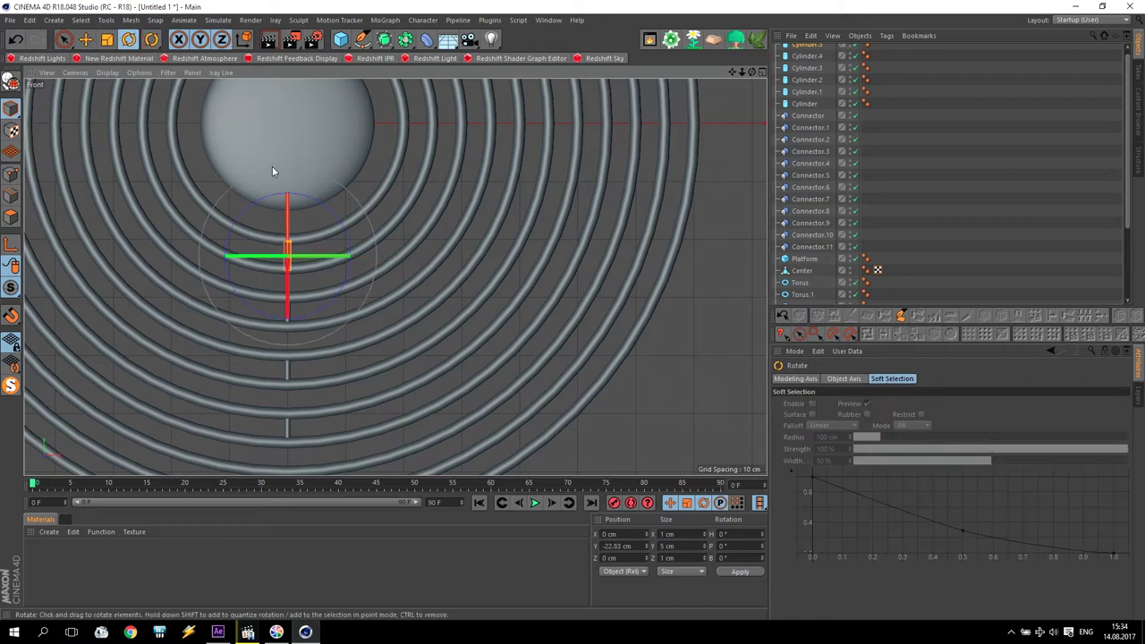
left_click_drag(332, 205, 197, 170)
left_click(15, 39)
left_click_drag(327, 211, 176, 216)
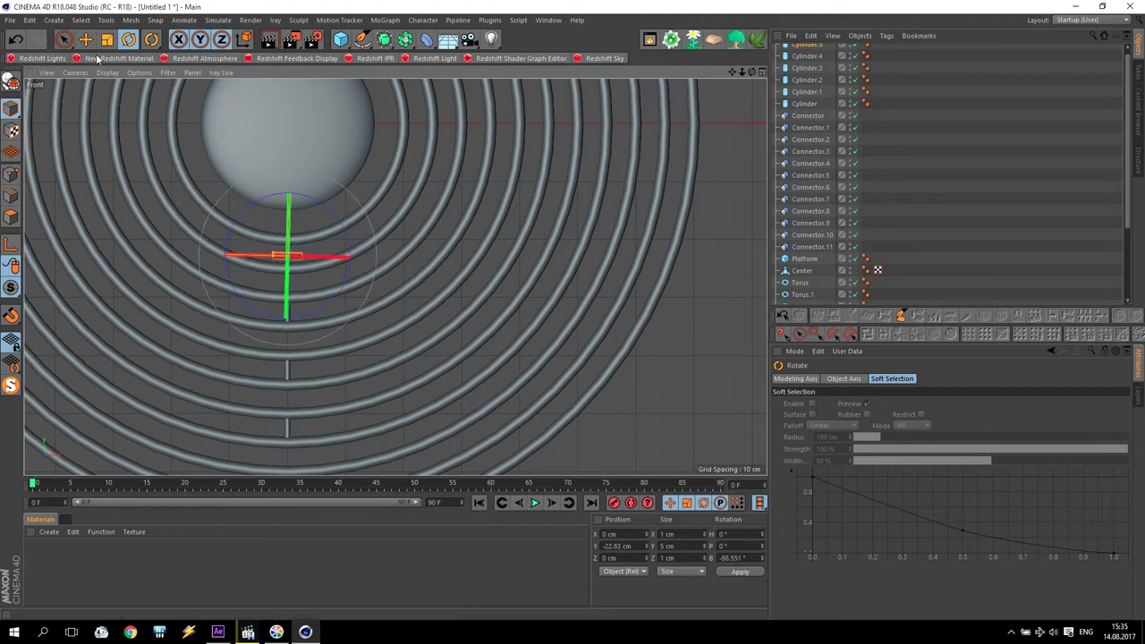
left_click(15, 39)
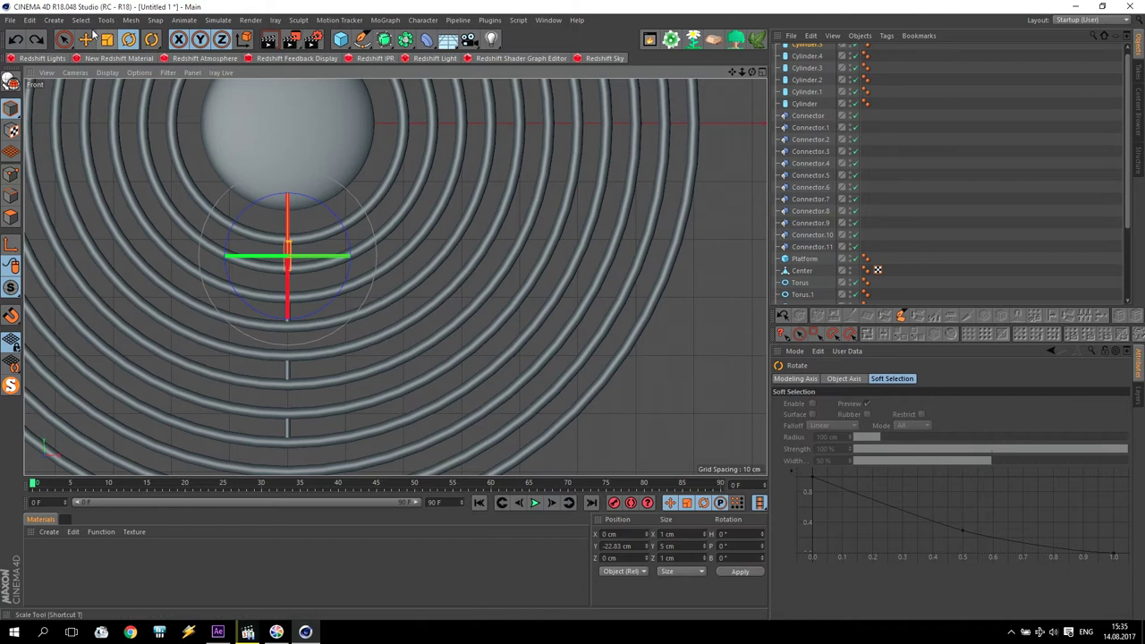
Duplicate the uppermost cylinder, rotate the copy to a bank of -90°, and place it on the horizontal axis at about X 38.5 cm.
key("e")
left_click_drag(384, 255, 597, 273)
key("r")
left_click_drag(567, 220, 524, 102)
key("e")
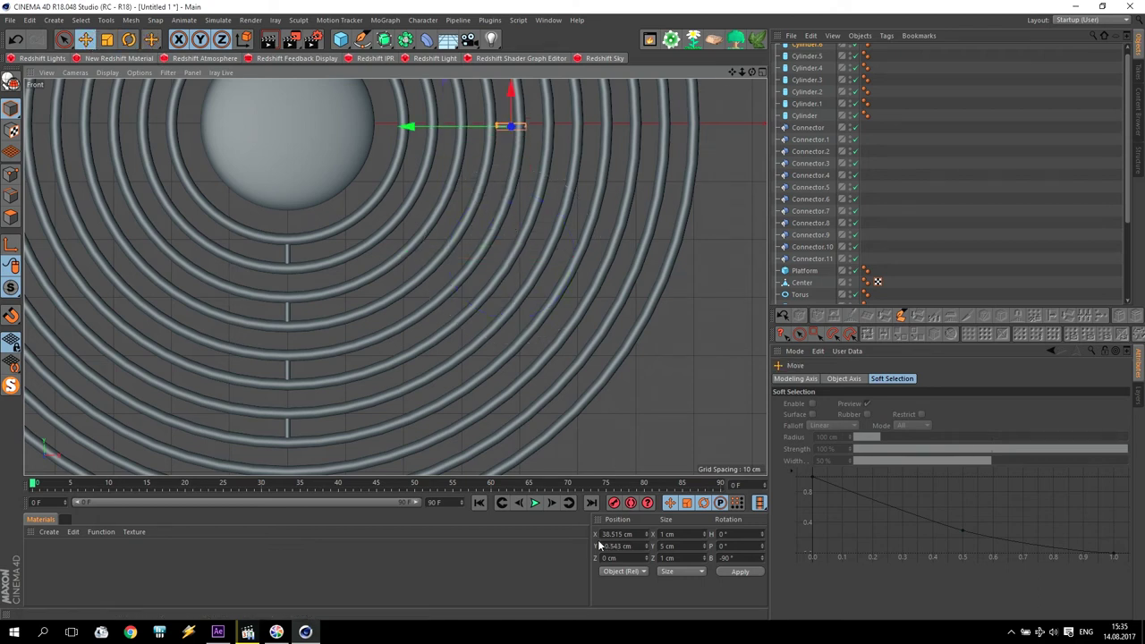
Set the horizontal cylinder's Y position to 0 cm and copy it into the alternate ring gaps along the axis, the innermost at about X 17.3 cm.
double_click(634, 546)
type("0")
key("Return")
left_click_drag(442, 127, 327, 124)
scroll(403, 295, "down", 5)
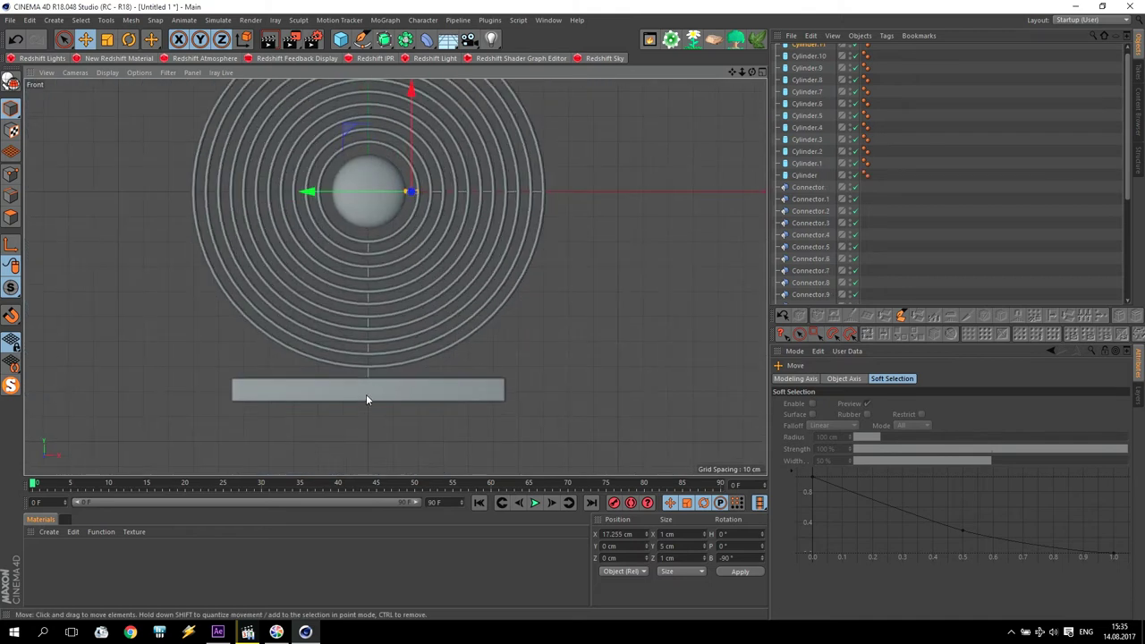
left_click(548, 197)
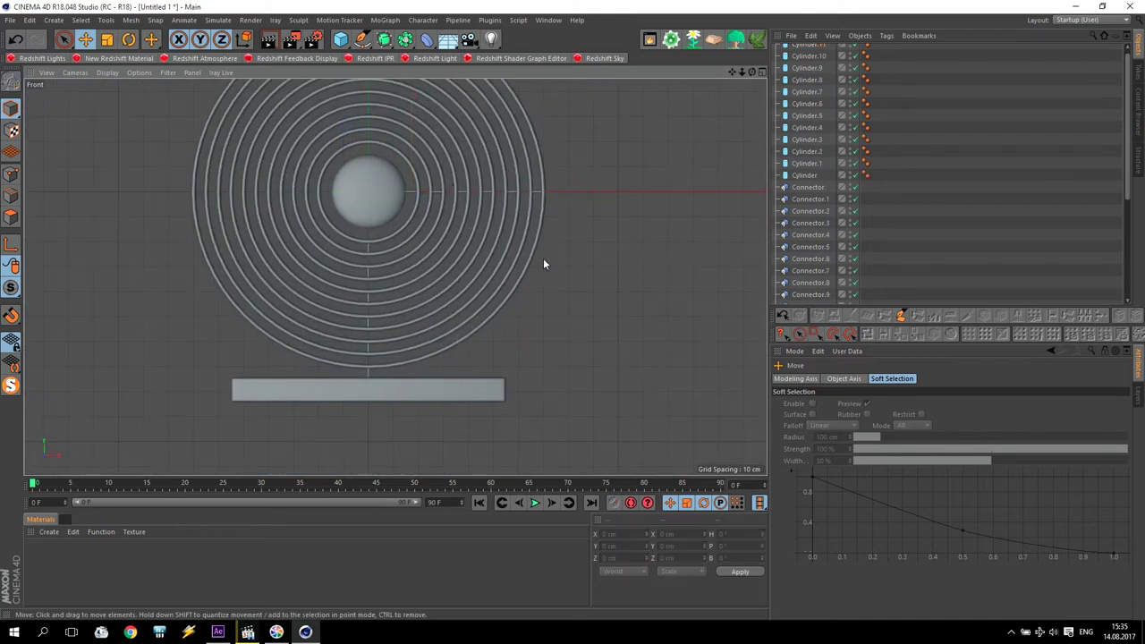
Move all twelve connectors, from Connector to Connector.11, to the top of the object hierarchy above the cylinders.
left_click(812, 187)
scroll(805, 233, "down", 5)
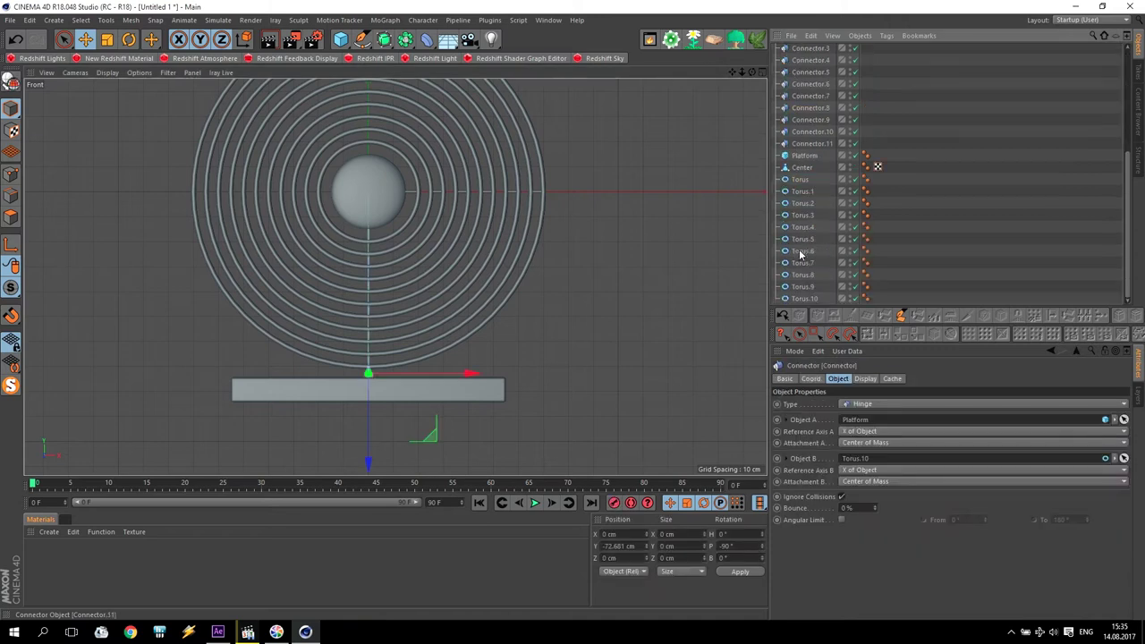
left_click(812, 144, "shift")
scroll(814, 188, "up", 5)
left_click_drag(813, 168, 811, 51)
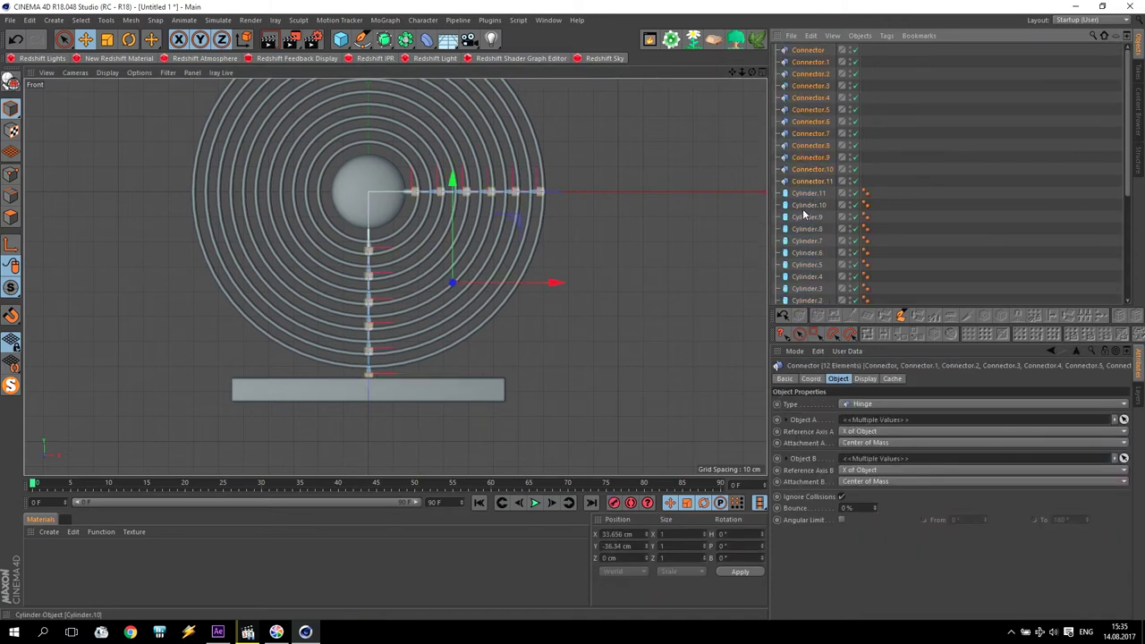
scroll(381, 387, "up", 3)
scroll(623, 291, "down", 3)
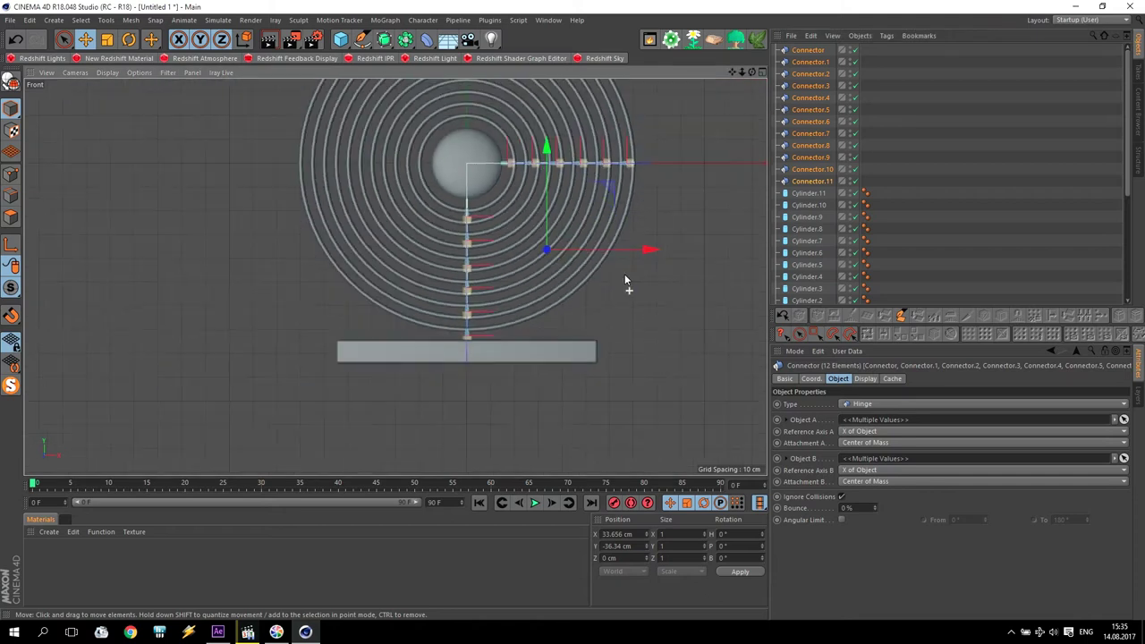
scroll(626, 260, "up", 1)
left_click(725, 285)
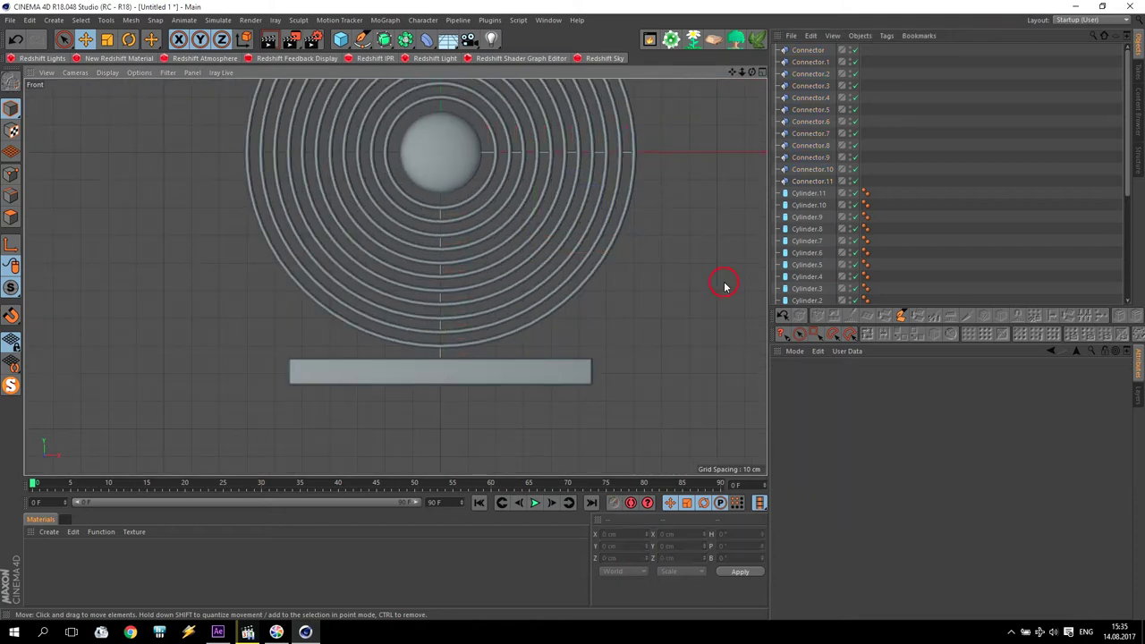
Make the lowest cylinder, between the platform and the outermost ring, a child of Platform and collapse the group.
scroll(461, 372, "up", 4)
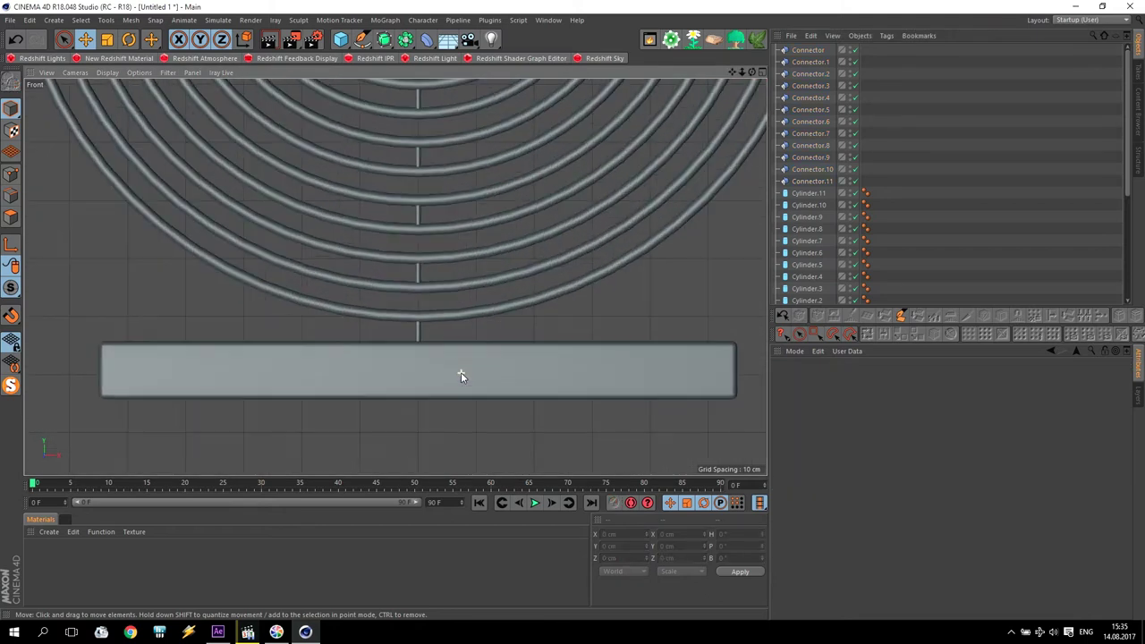
left_click(416, 336)
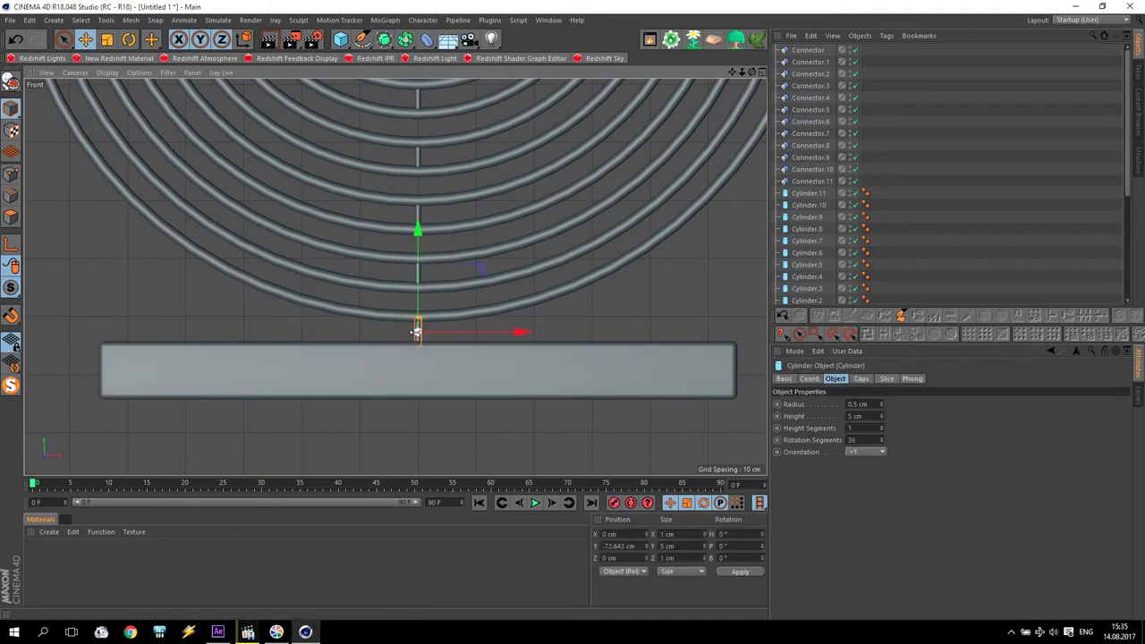
left_click(626, 326)
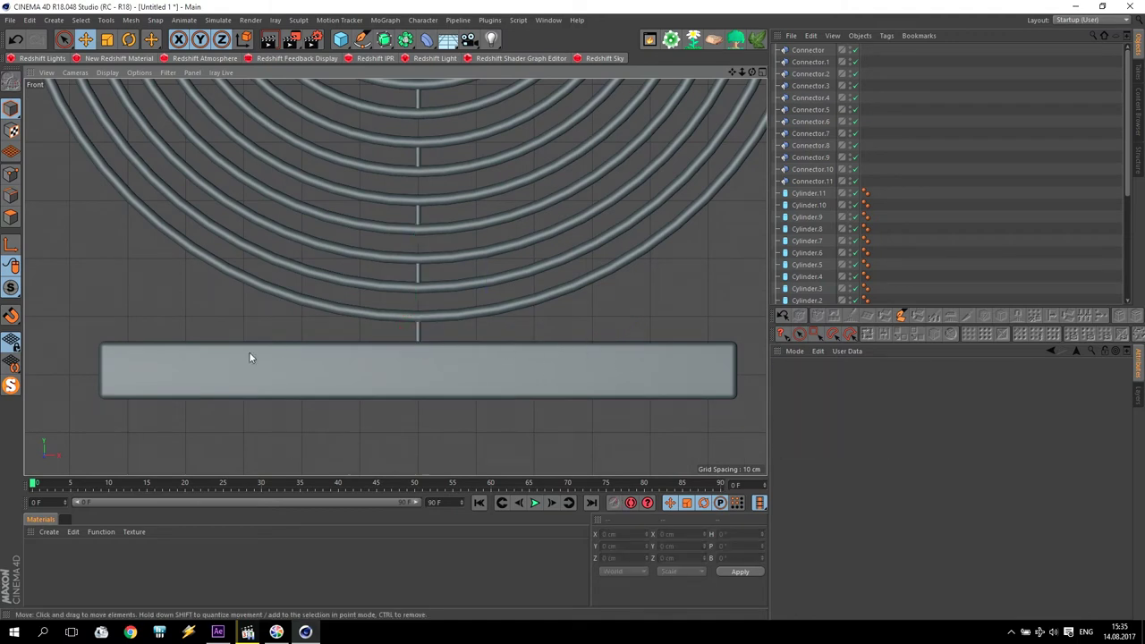
left_click(417, 333)
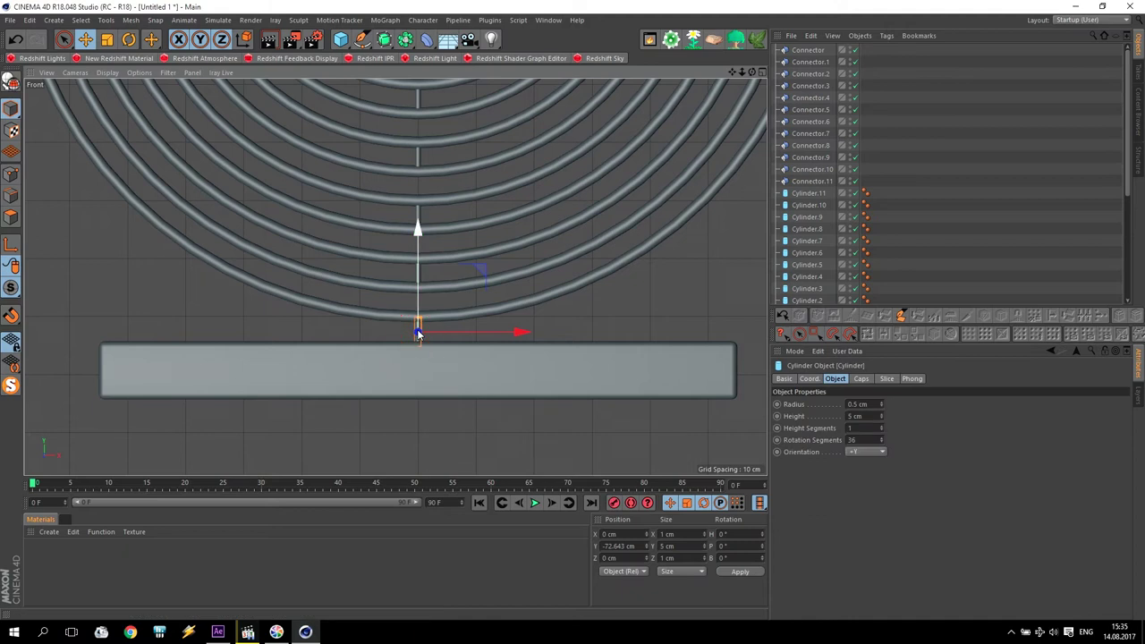
left_click(158, 367)
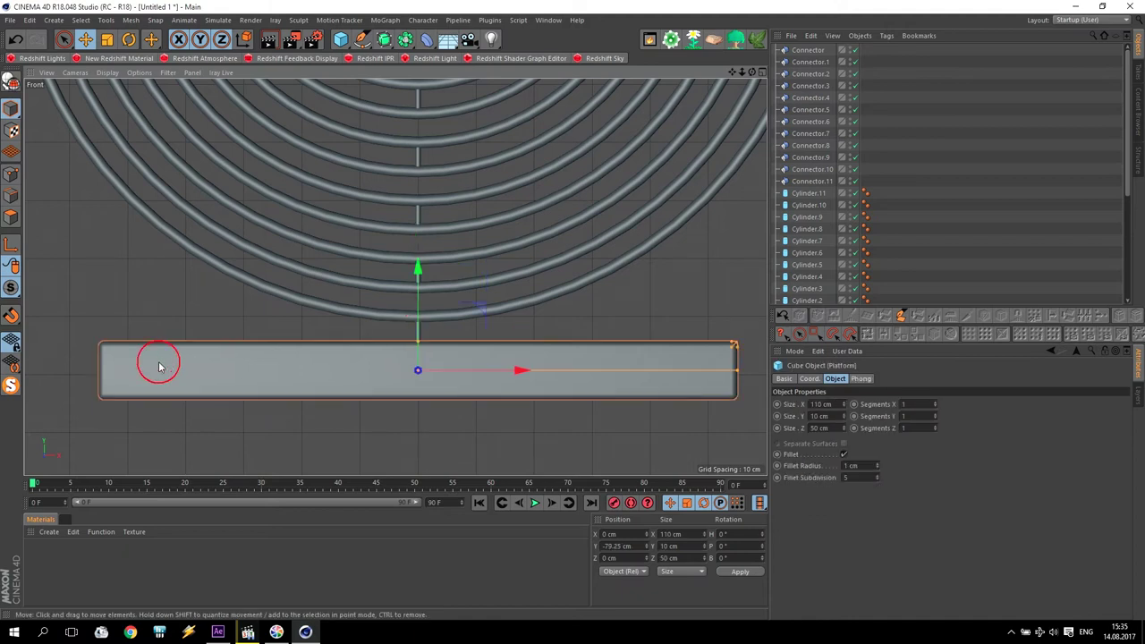
scroll(824, 168, "down", 3)
left_click(821, 261)
scroll(812, 257, "down", 3)
left_click_drag(810, 195, 809, 195)
left_click(774, 182)
Make Cylinder.1 a child of Torus.9, the second ring from the outside.
left_click(806, 169)
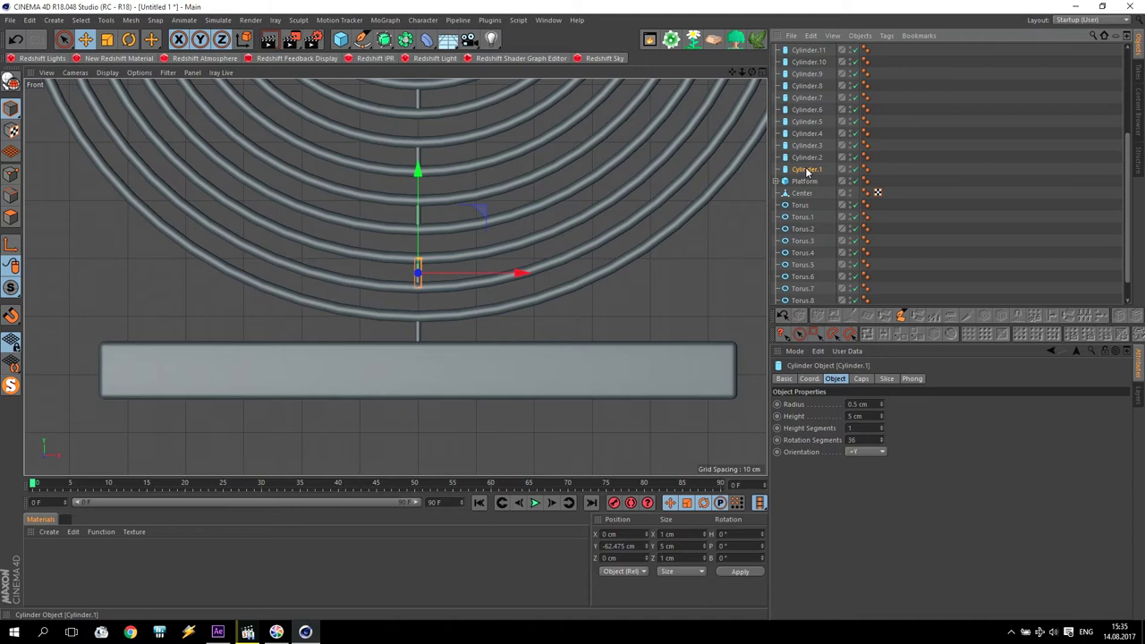
left_click(607, 236)
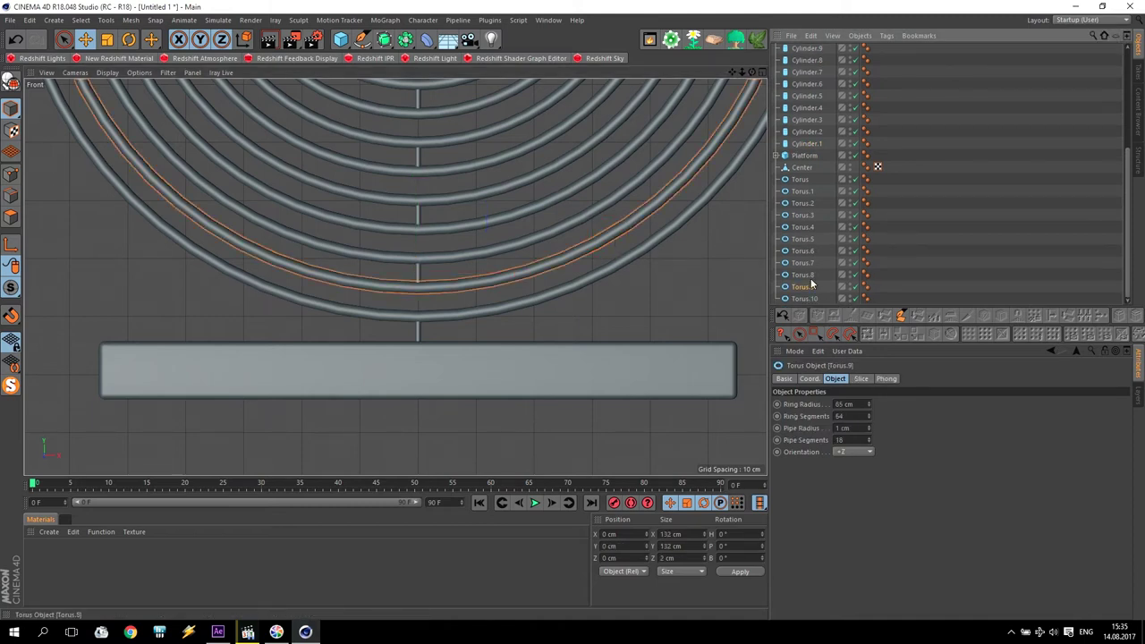
left_click(806, 144)
left_click_drag(807, 289, 781, 278)
Make Cylinder.2 a child of Torus.7, Cylinder.3 a child of Torus.5 and Cylinder.4 a child of Torus.3.
left_click(812, 146)
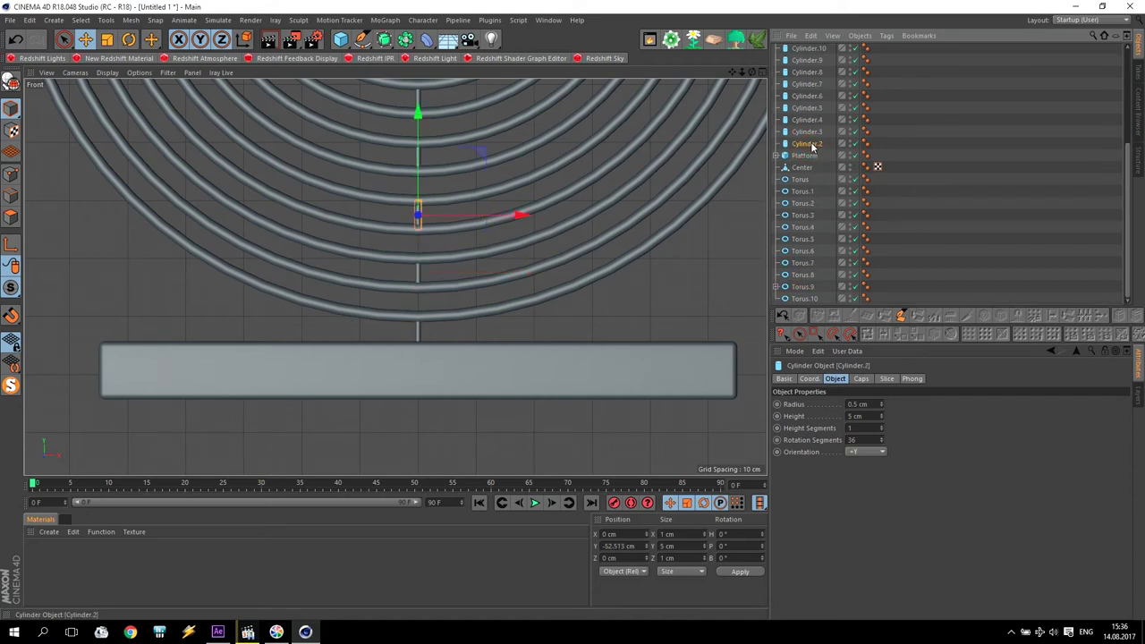
left_click_drag(812, 149, 784, 261)
left_click(807, 145)
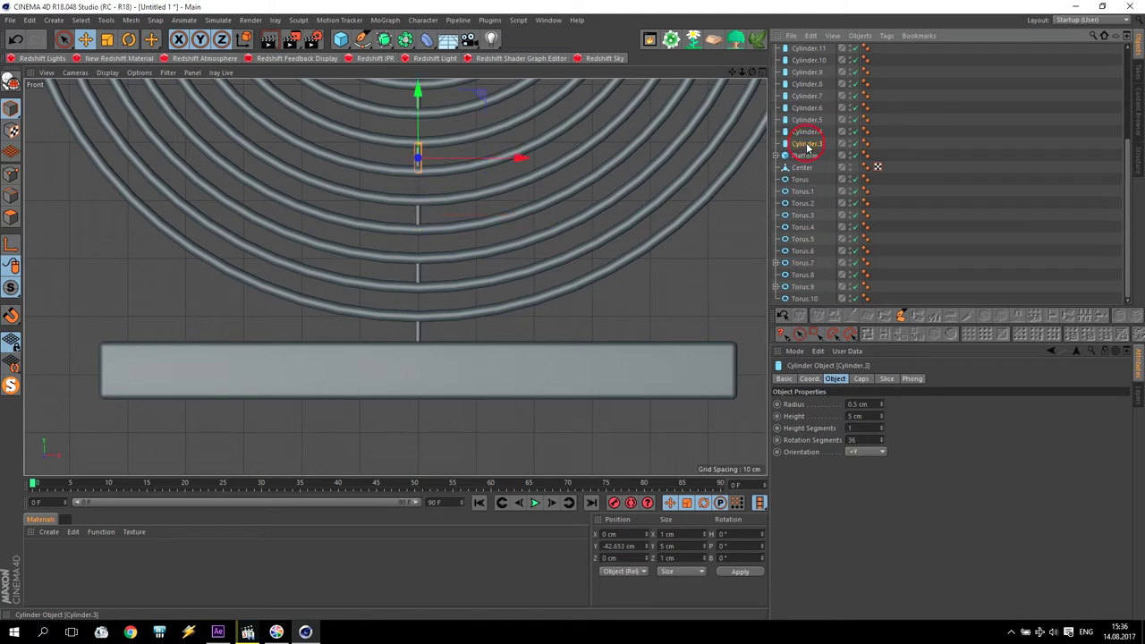
left_click_drag(812, 153, 806, 242)
left_click(811, 145)
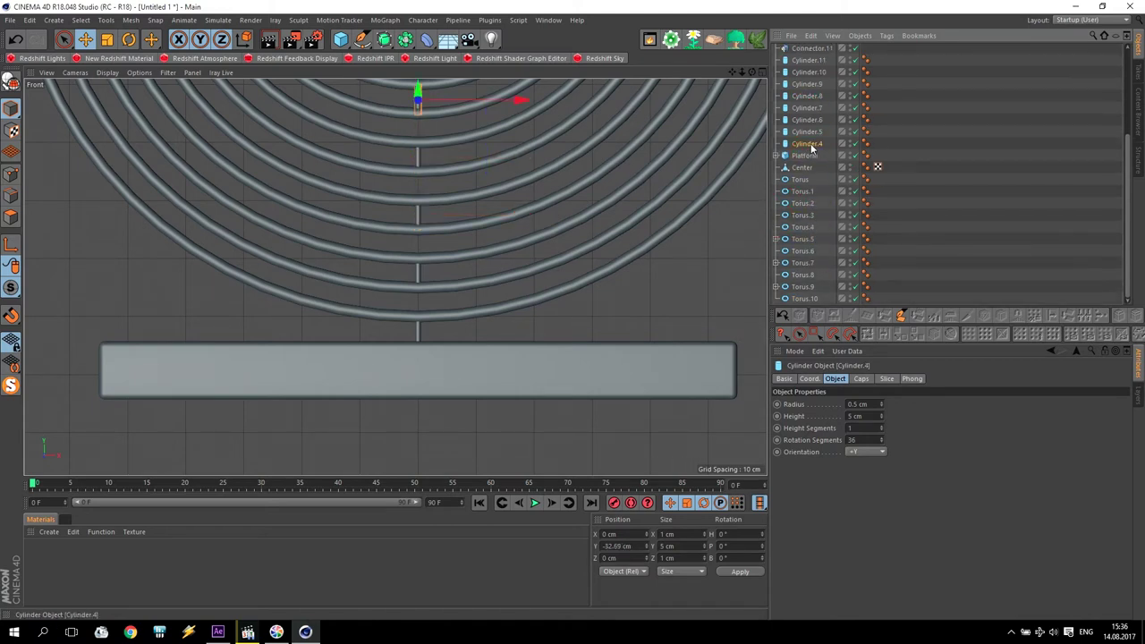
left_click_drag(811, 147, 779, 209)
Make Cylinder.5, the uppermost vertical pin, a child of Torus.1 and collapse the group.
scroll(792, 226, "up", 4)
scroll(796, 226, "down", 3)
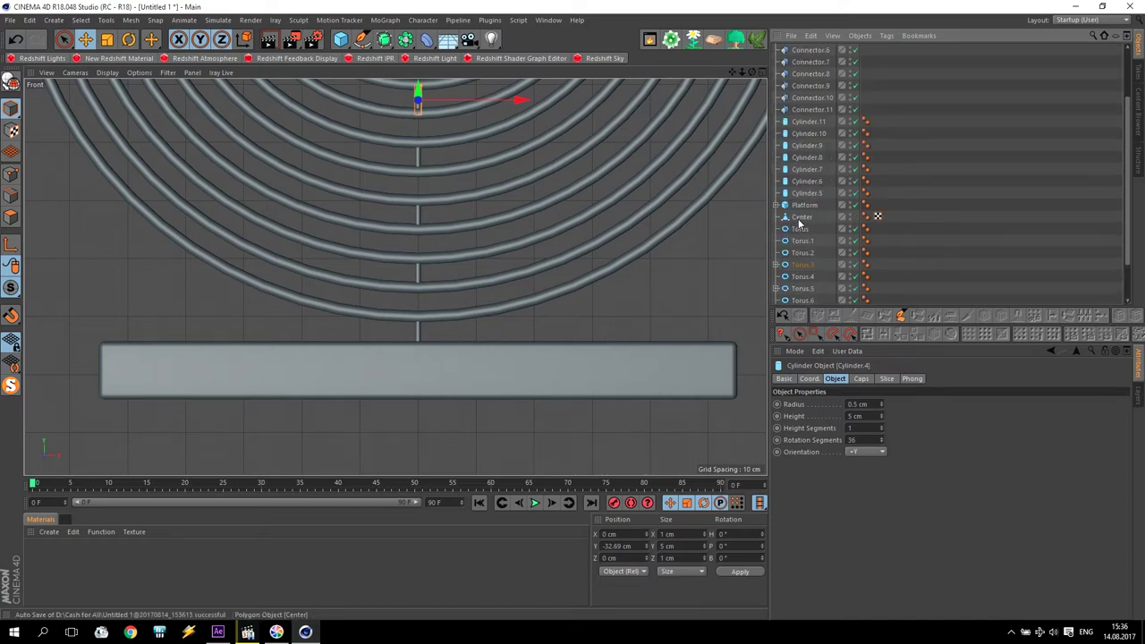
left_click(812, 194)
scroll(675, 191, "up", 4)
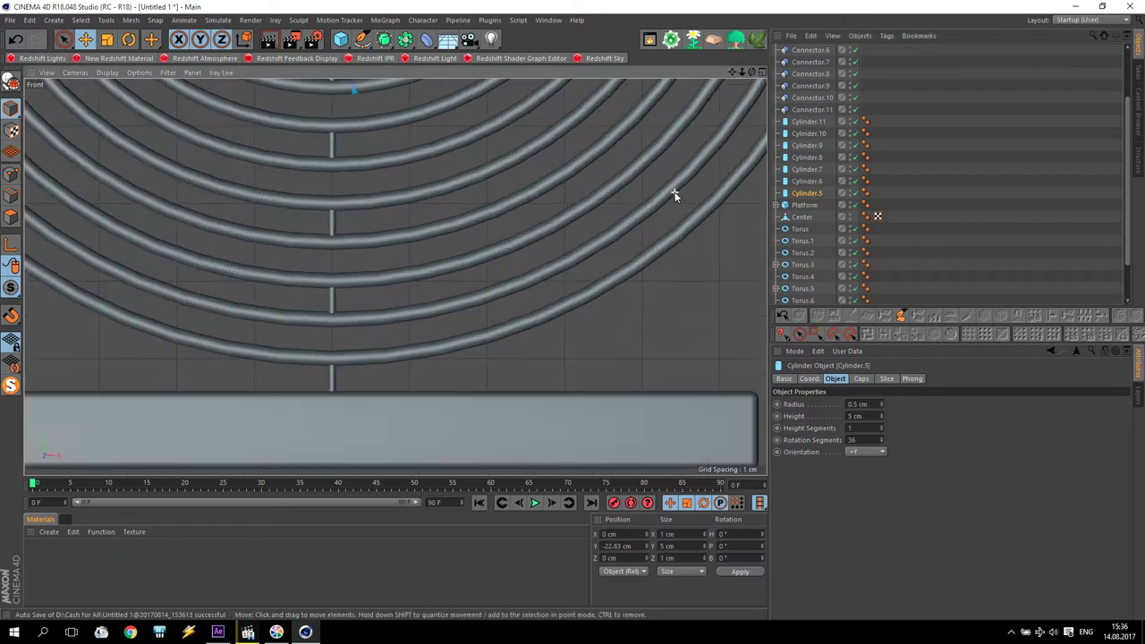
middle_click_drag(386, 90, 334, 193, "alt")
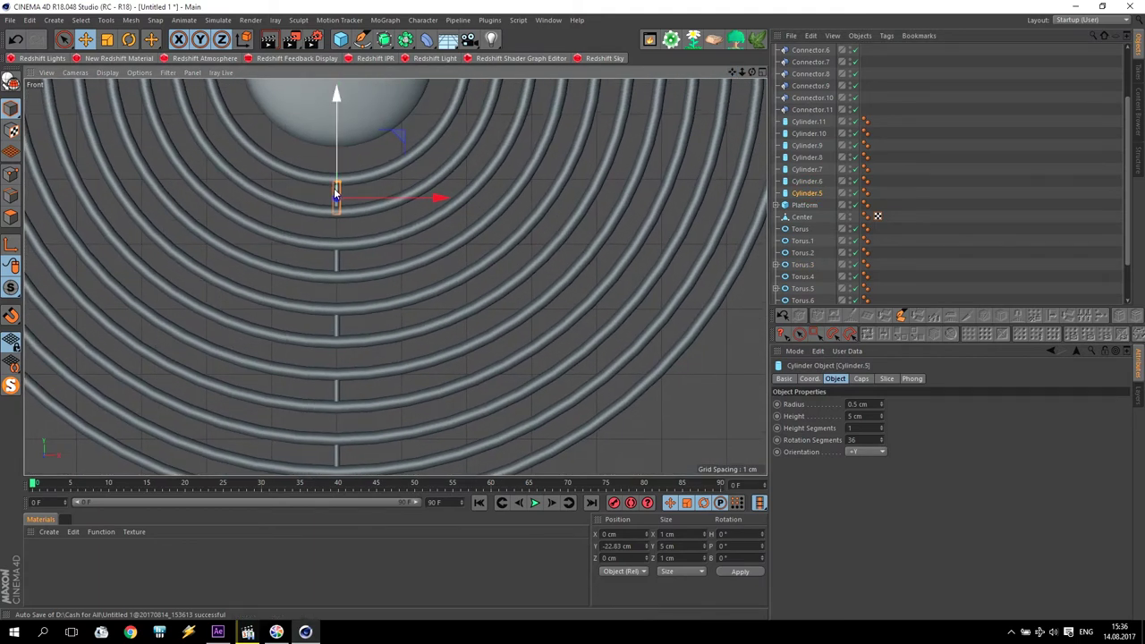
left_click(296, 208)
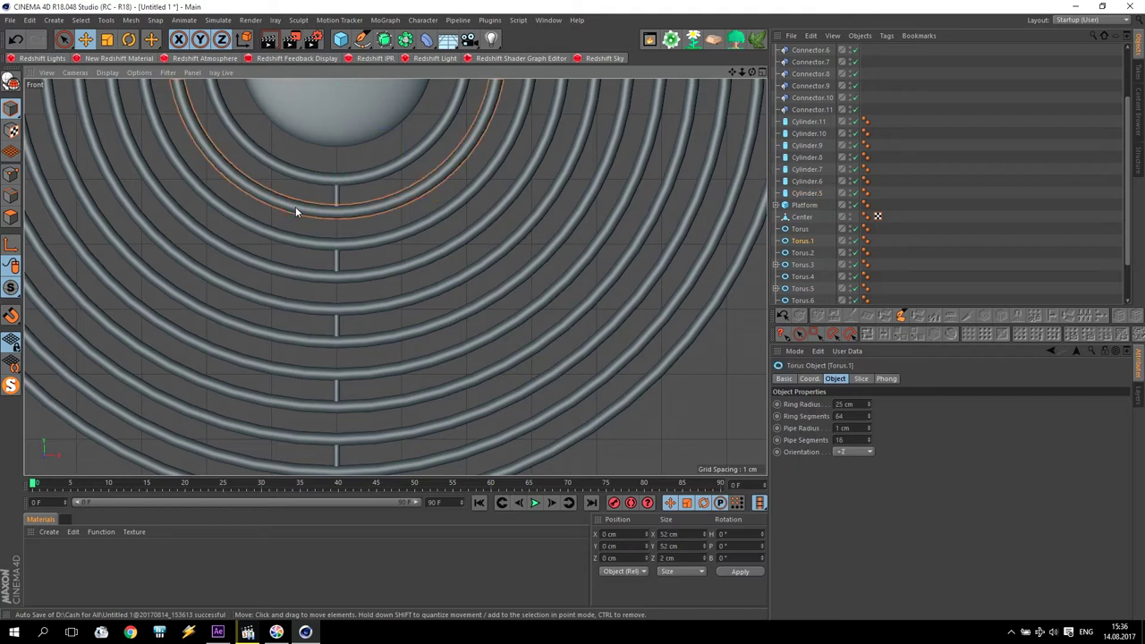
left_click(810, 193)
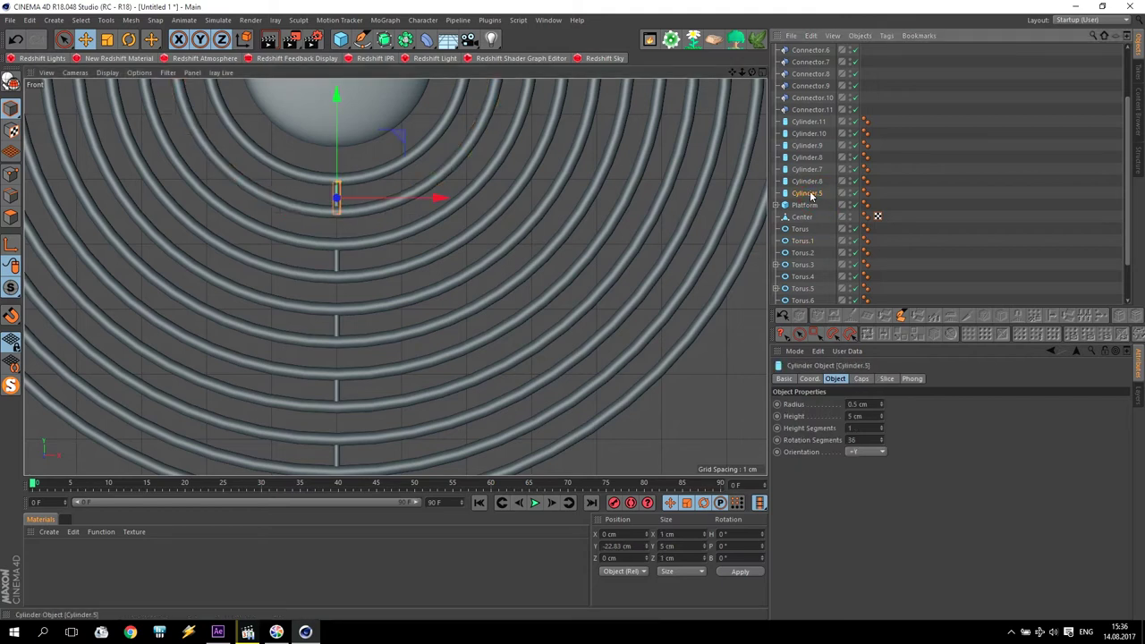
left_click_drag(811, 240, 808, 244)
left_click(775, 229)
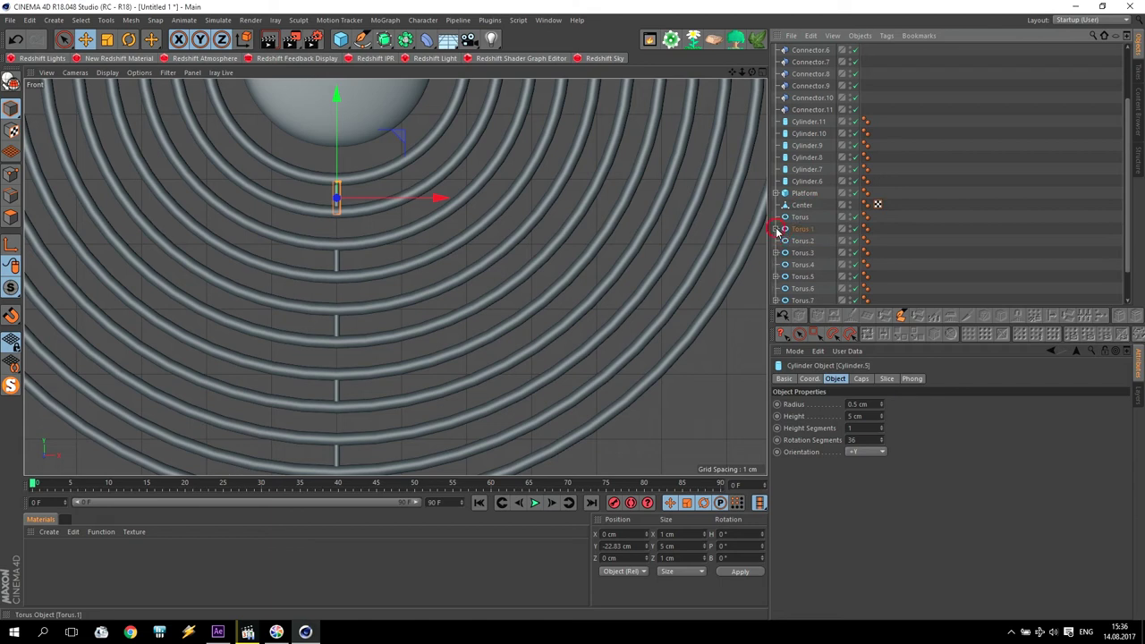
Make Cylinder.6, the outermost horizontal pin, a child of the outermost ring Torus.10.
left_click(807, 181)
left_click_drag(739, 78, 581, 136)
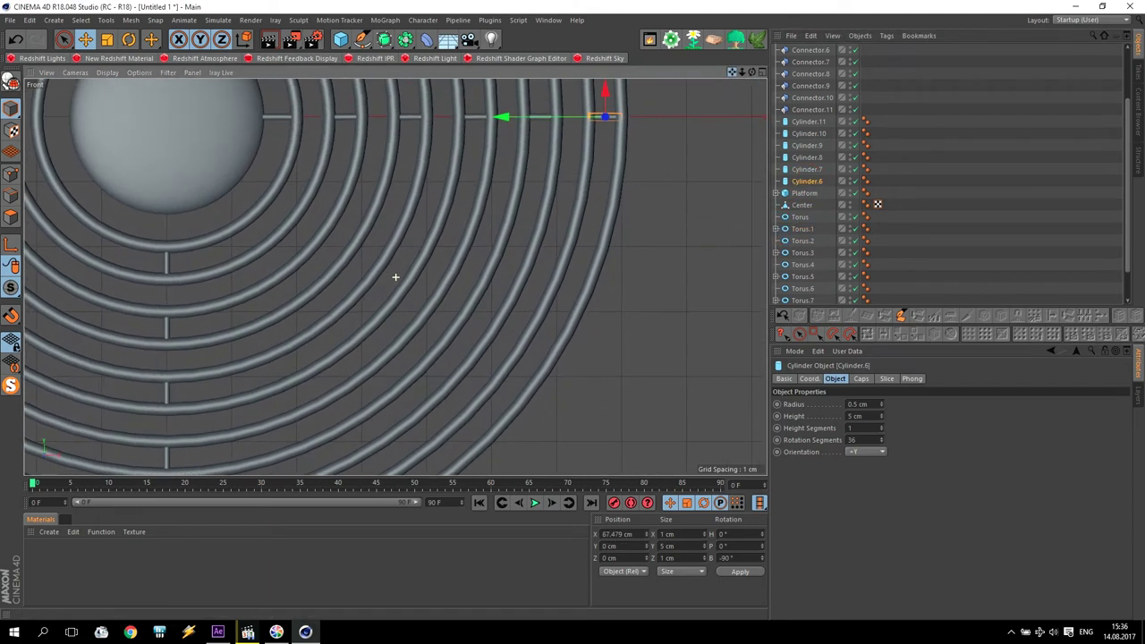
left_click(621, 159)
left_click(808, 143)
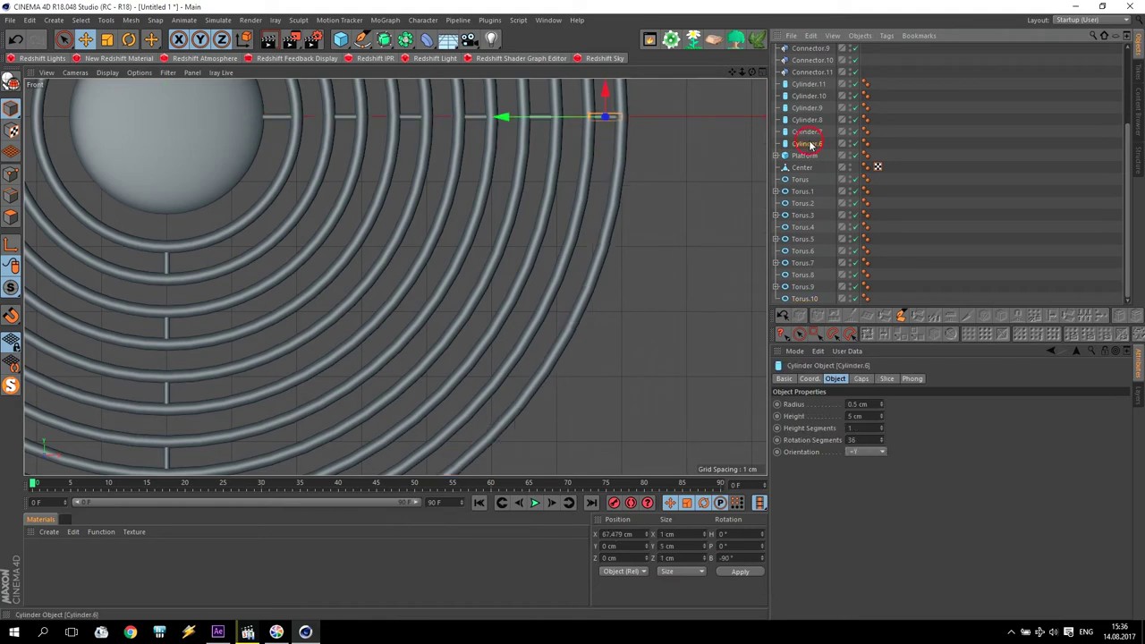
left_click_drag(805, 150, 784, 289)
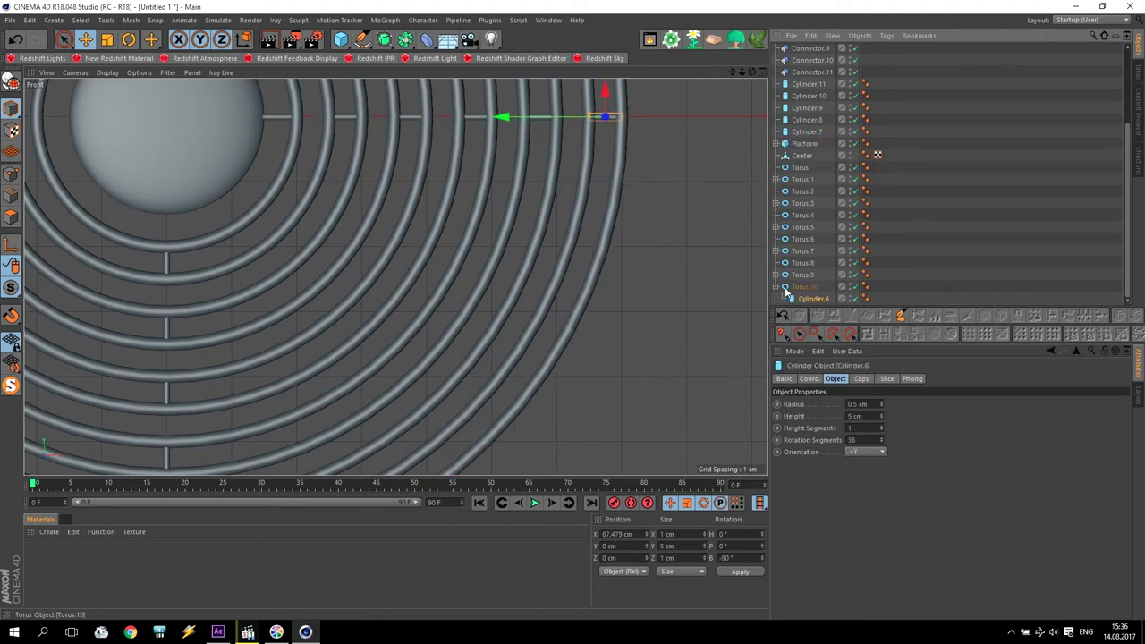
Make Cylinder.7 a child of Torus.8, Cylinder.8 a child of Torus.6 and Cylinder.9 a child of Torus.4.
left_click(812, 144)
left_click_drag(809, 146, 809, 278)
left_click(806, 134)
left_click_drag(805, 243, 805, 240)
left_click(807, 121)
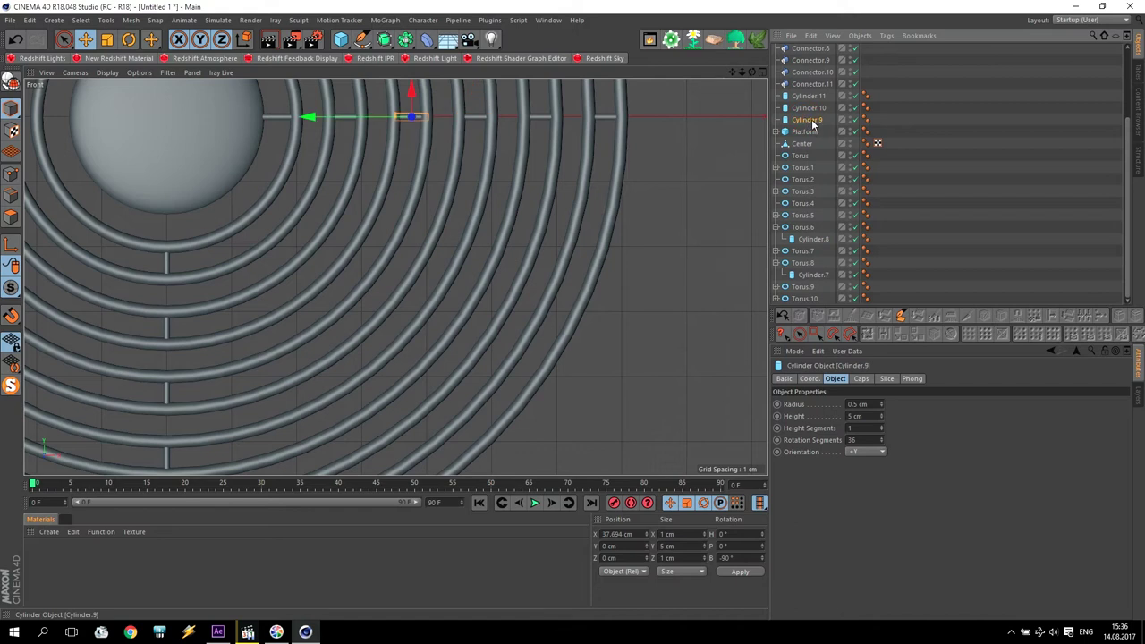
left_click_drag(808, 204, 808, 204)
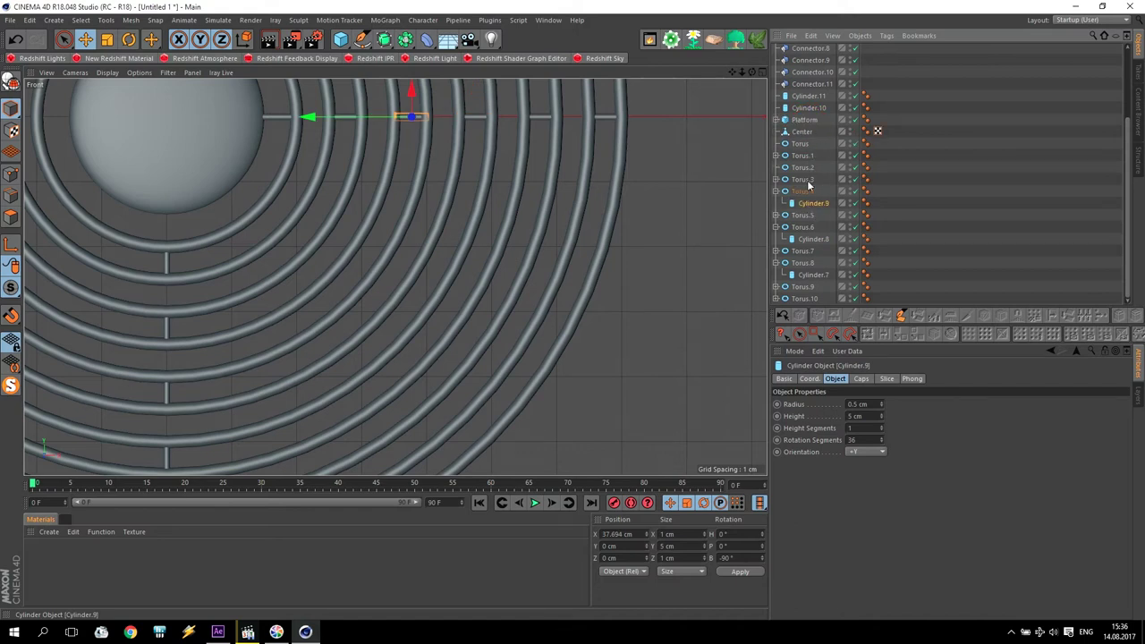
Make Cylinder.10 a child of Torus.2 and Cylinder.11 a child of Torus, and collapse the expanded ring groups.
left_click_drag(814, 111, 807, 169)
left_click(804, 97)
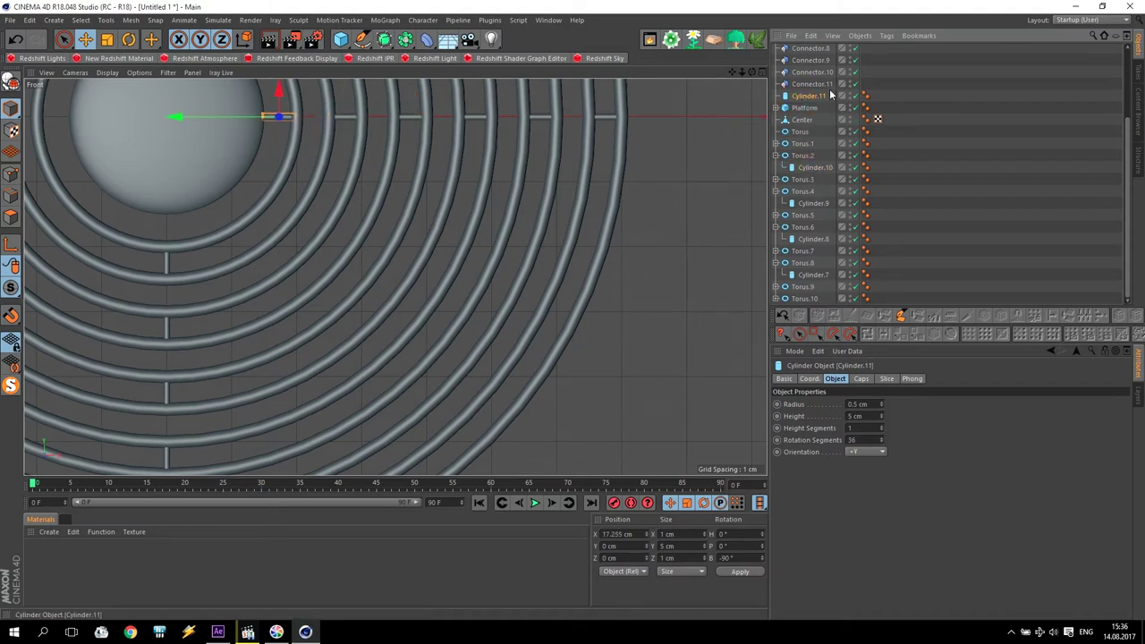
left_click_drag(807, 125, 803, 132)
left_click(775, 156)
left_click(775, 192)
left_click(776, 227)
left_click(776, 262)
scroll(803, 263, "up", 1)
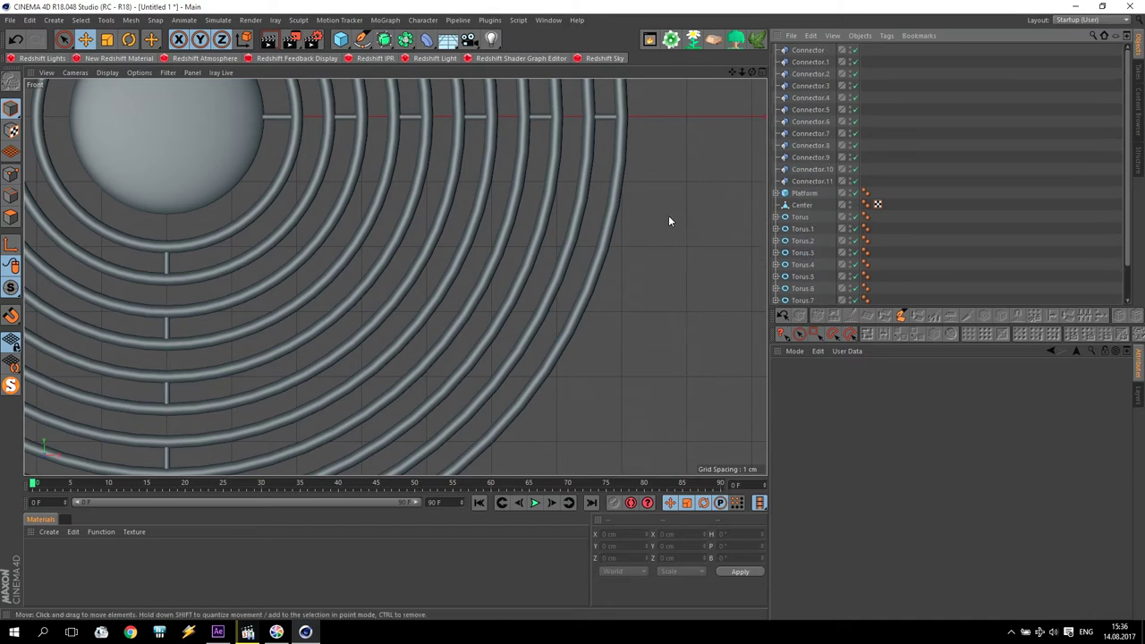
Add a Collider Body simulation tag to the Platform object.
key("h")
left_click_drag(734, 79, 739, 93)
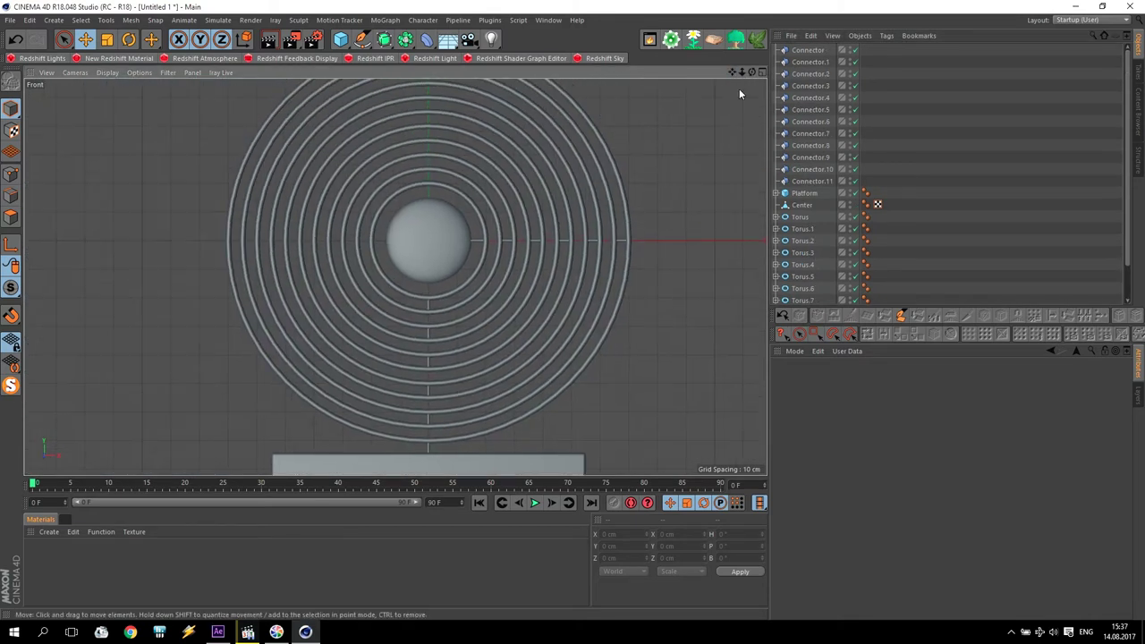
left_click(805, 193)
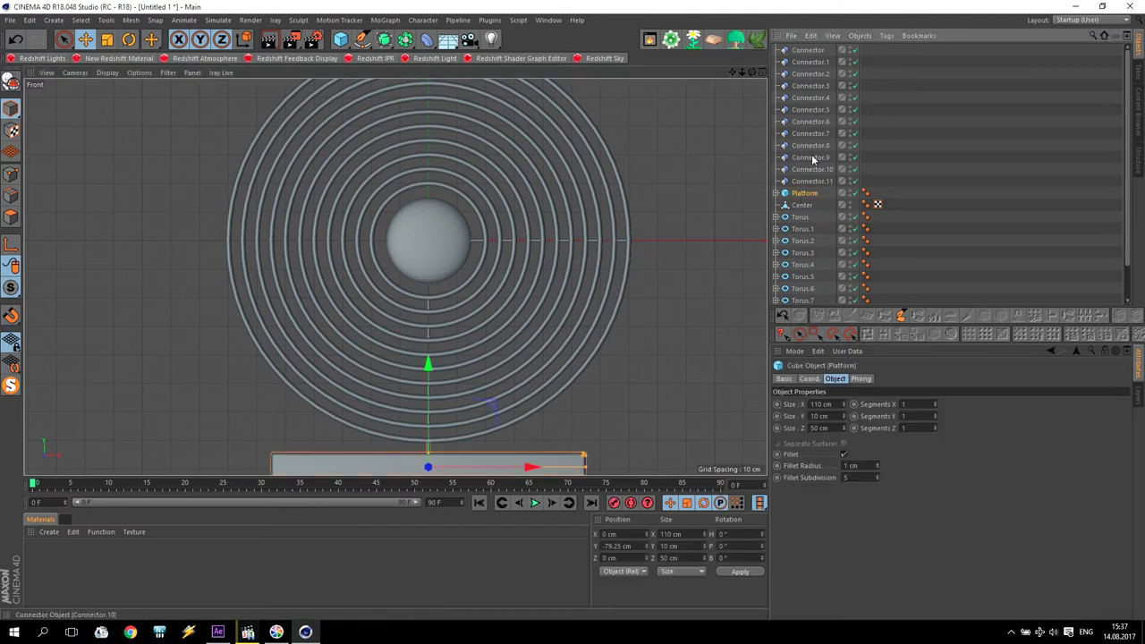
left_click(886, 35)
mouse_move(930, 186)
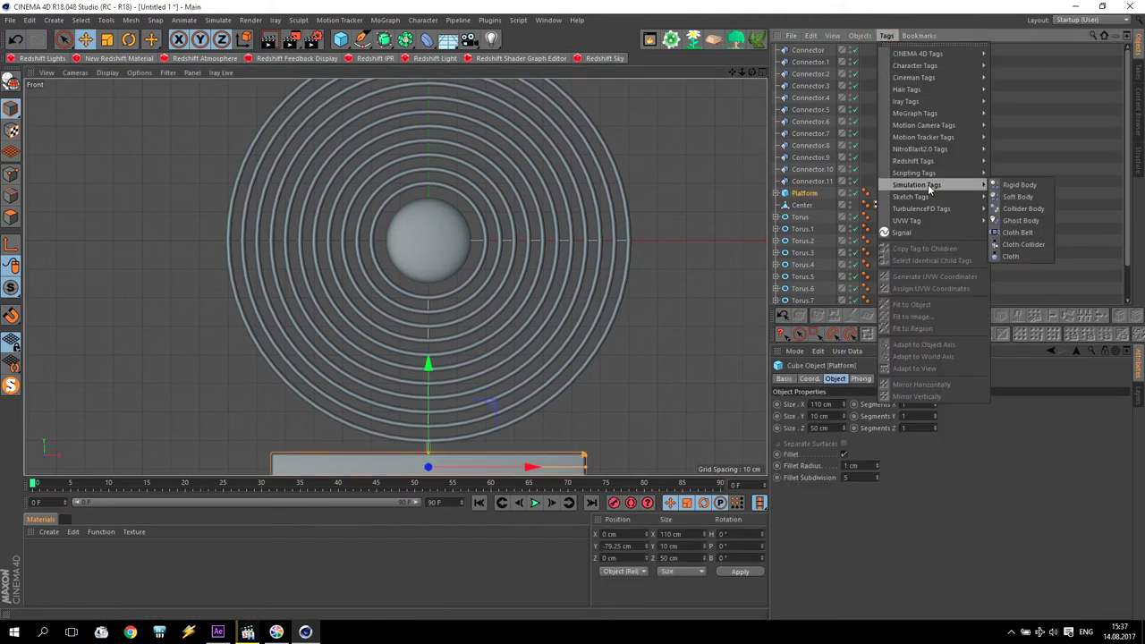
left_click(1025, 209)
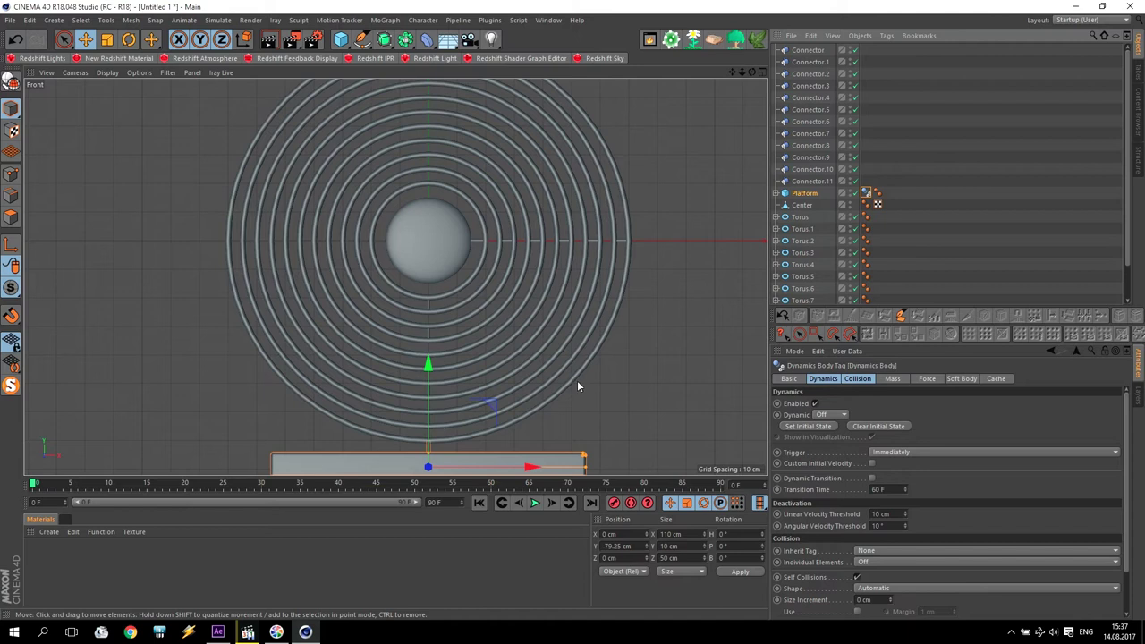
left_click(683, 312)
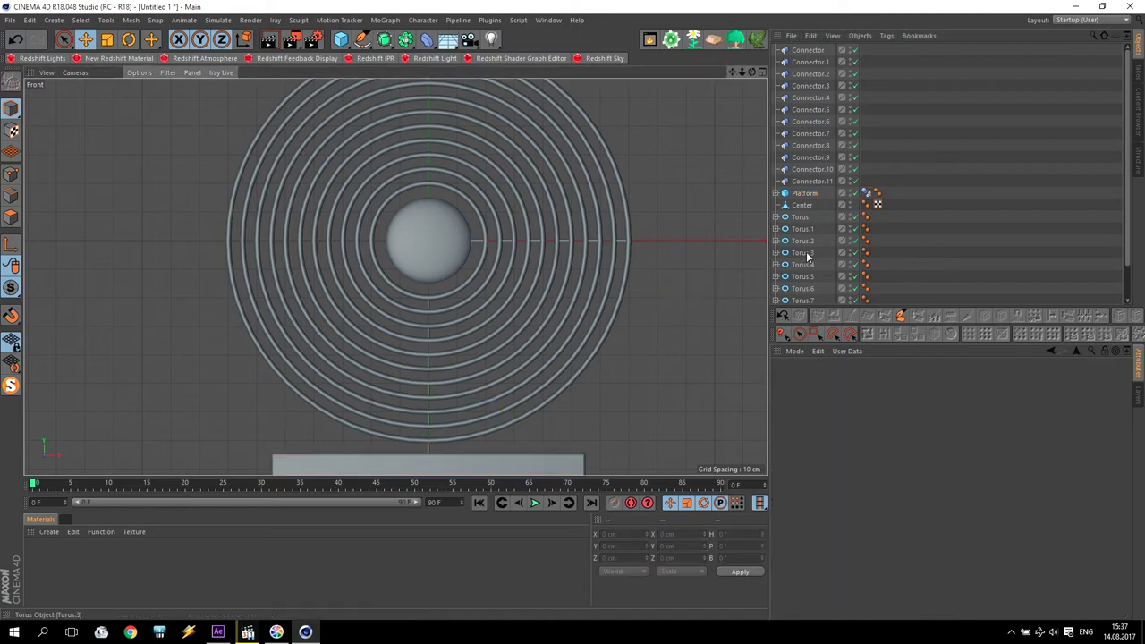
Add Rigid Body simulation tags to the Center object and all rings from Torus to Torus.10.
scroll(807, 241, "down", 2)
left_click(803, 168)
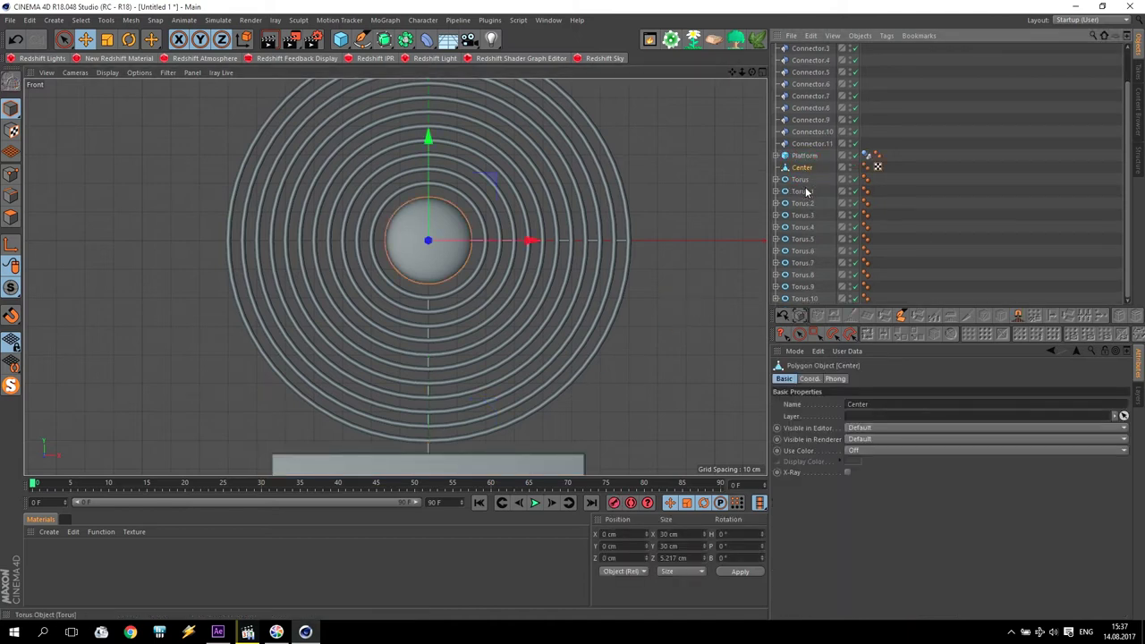
left_click(806, 300, "shift")
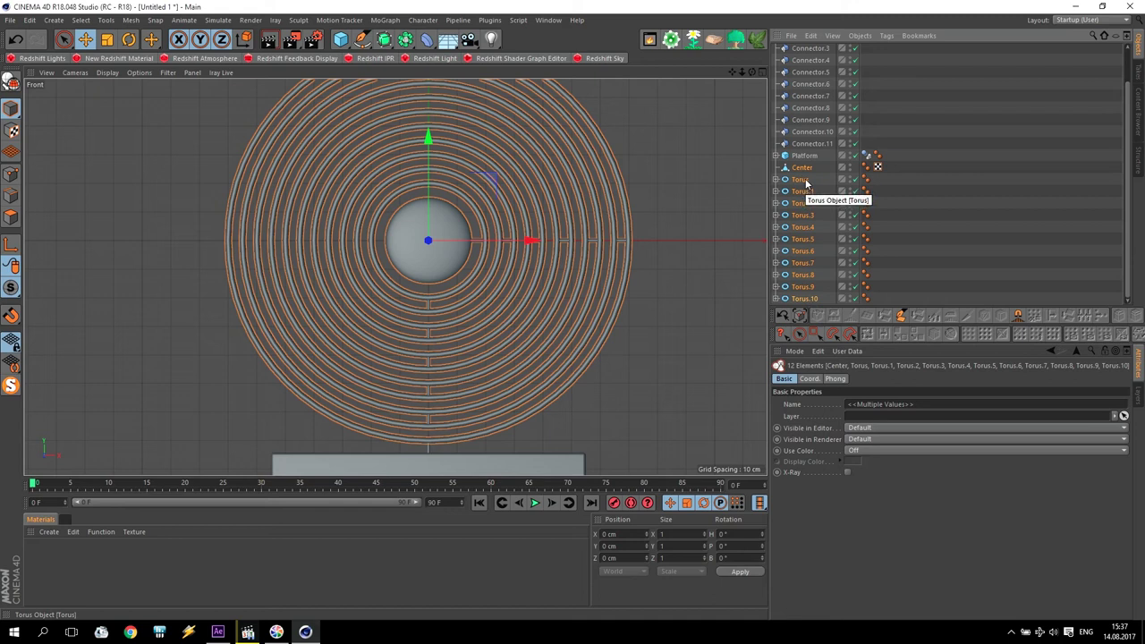
left_click(885, 37)
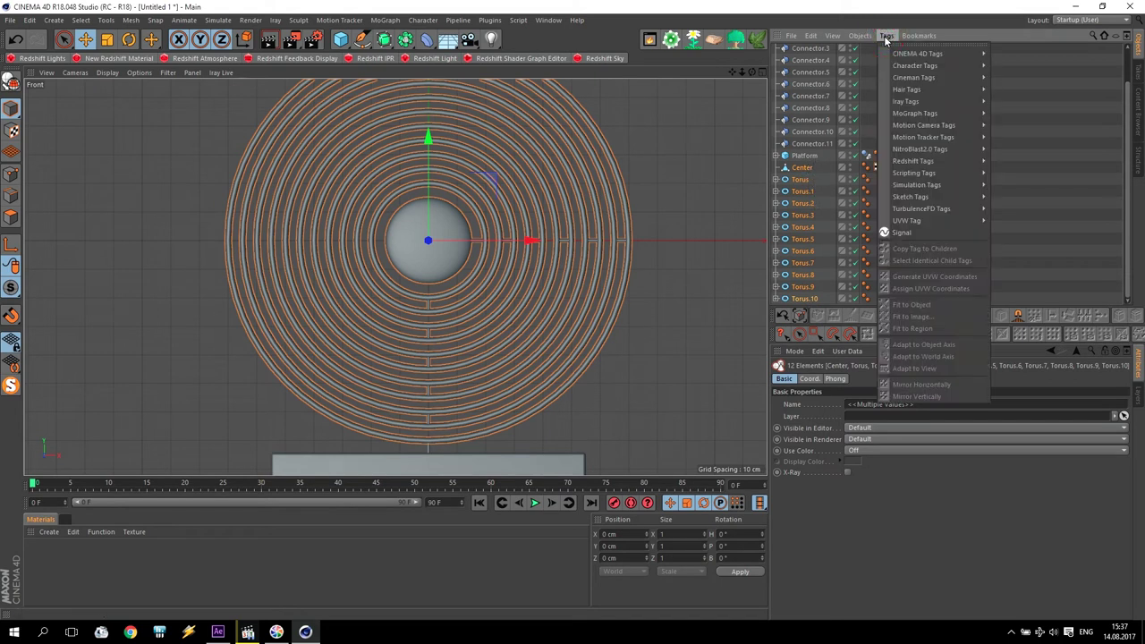
mouse_move(938, 185)
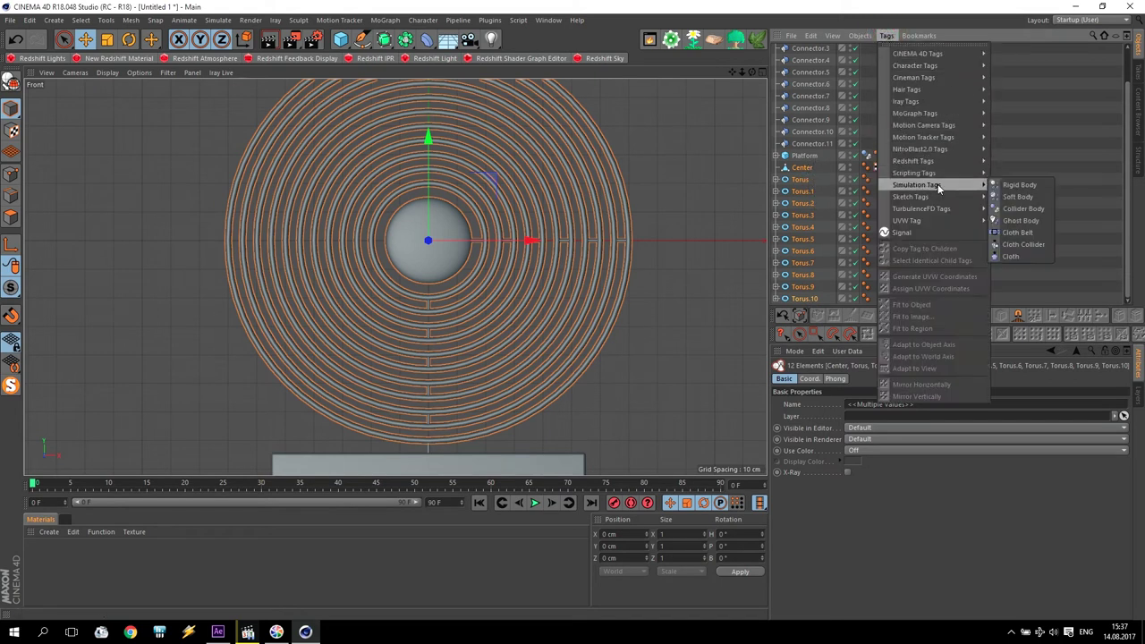
left_click(1009, 186)
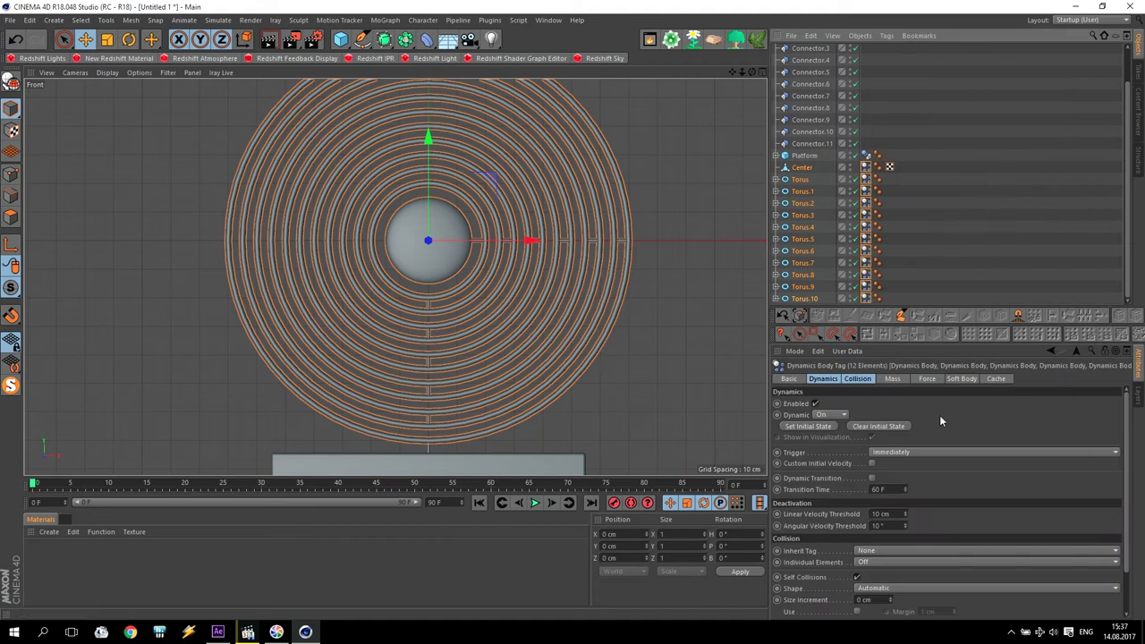
Set the collision shape of the Center and ring Rigid Body tags to Moving Mesh.
left_click(836, 381)
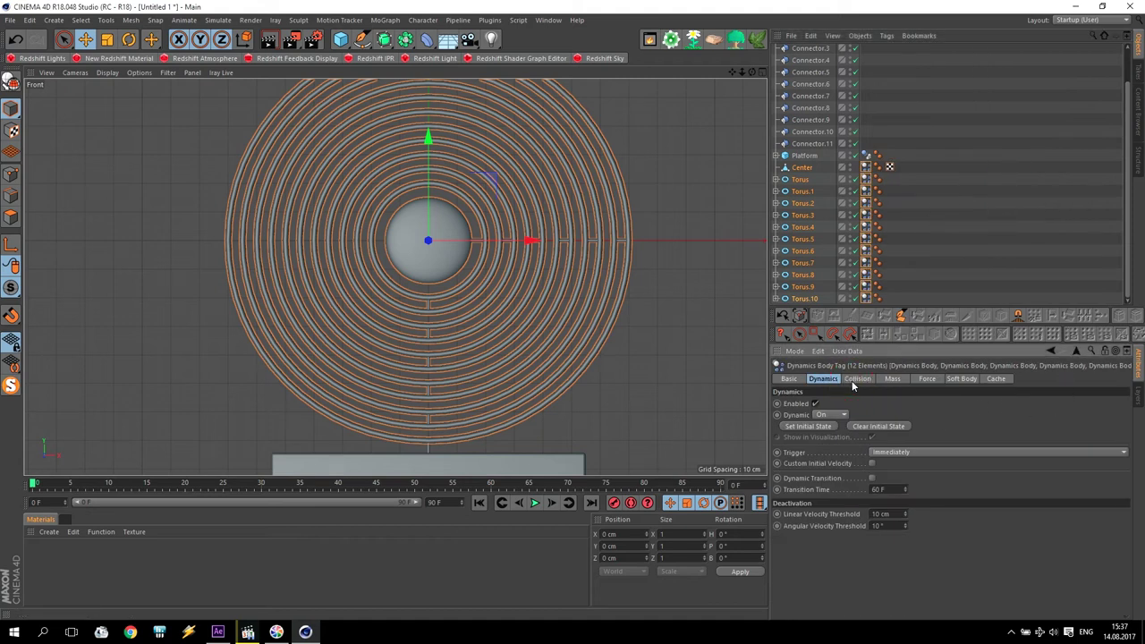
left_click(855, 380)
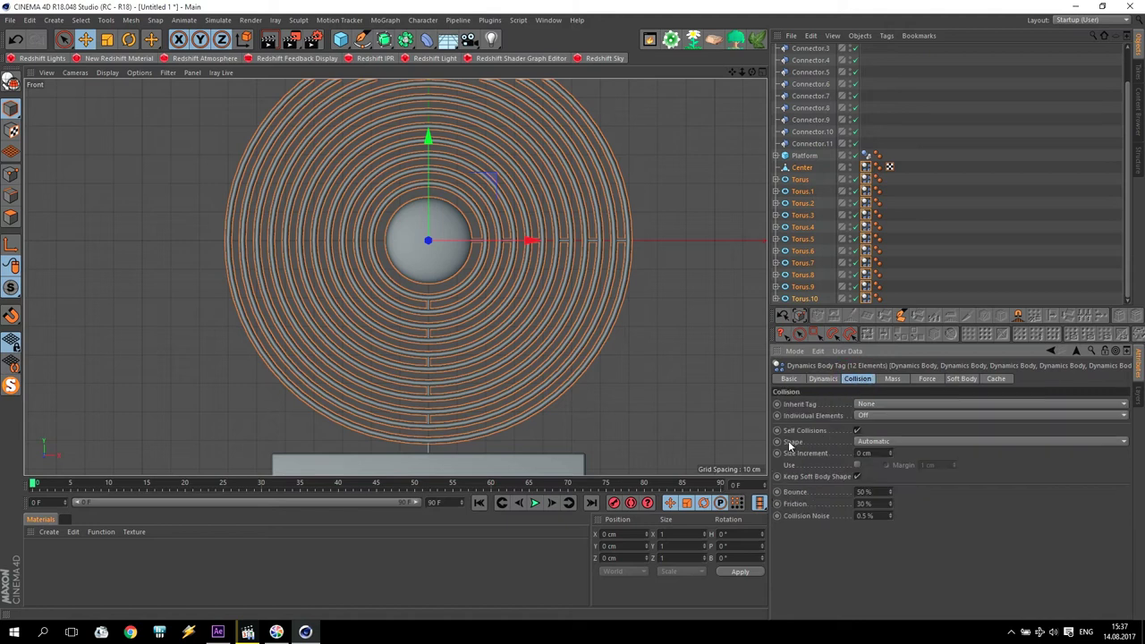
left_click(877, 443)
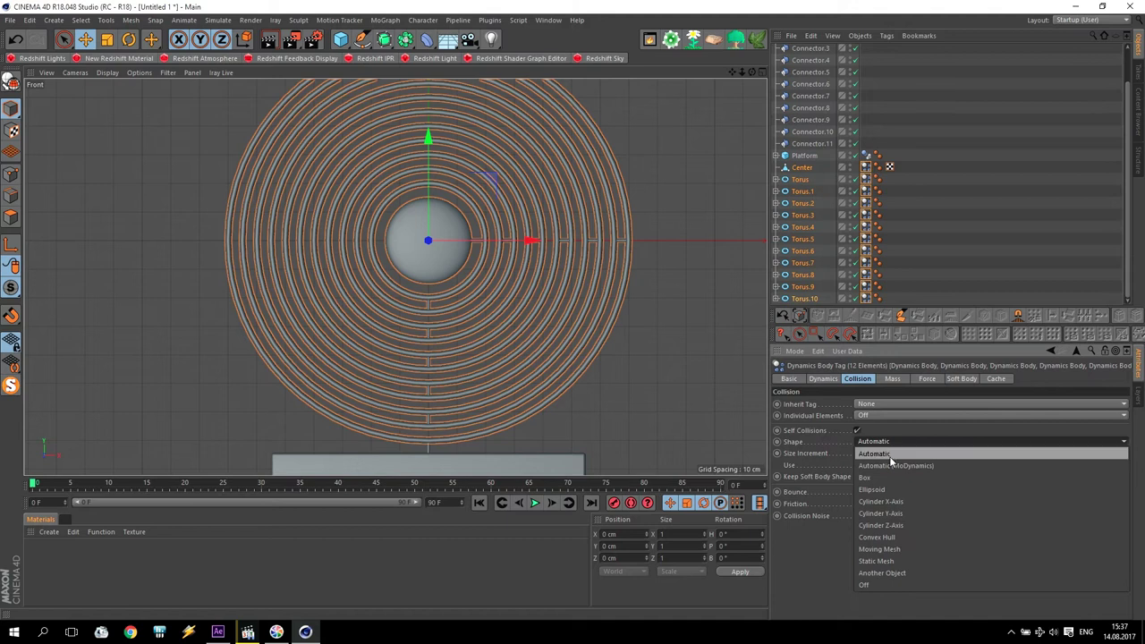
left_click(898, 549)
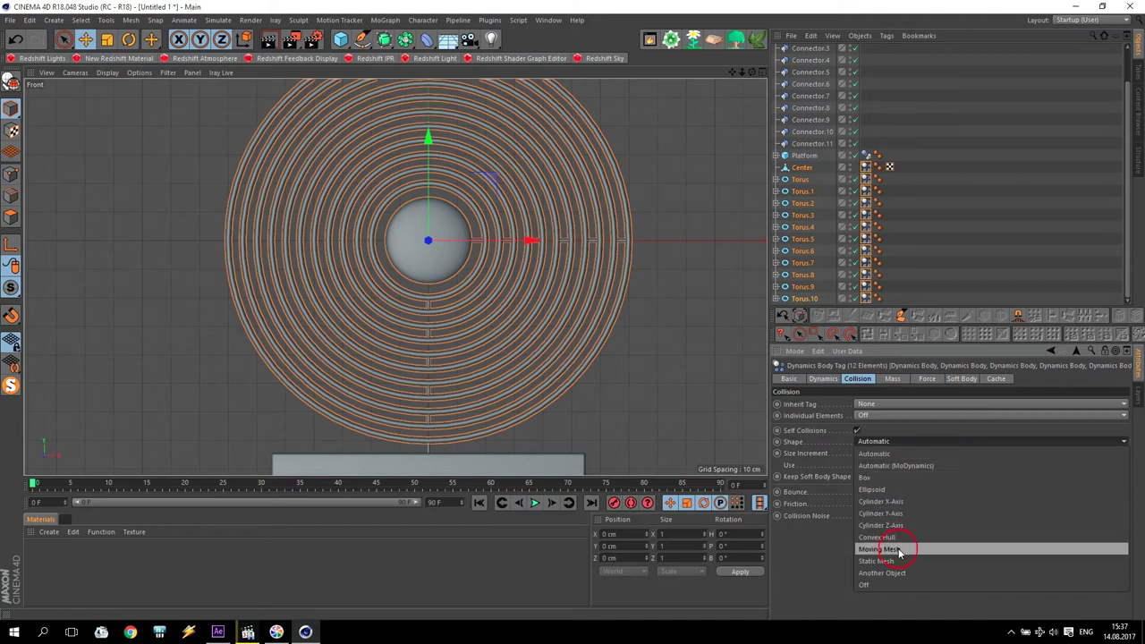
left_click(863, 381)
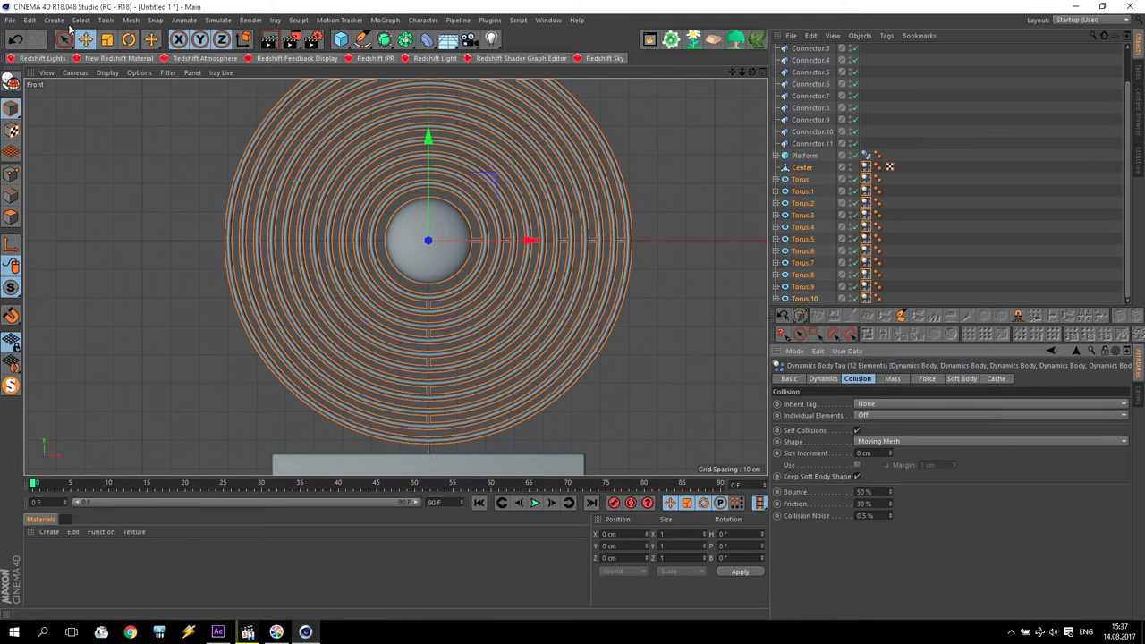
Open the project settings and bring up the Expert options for dynamics.
left_click(28, 21)
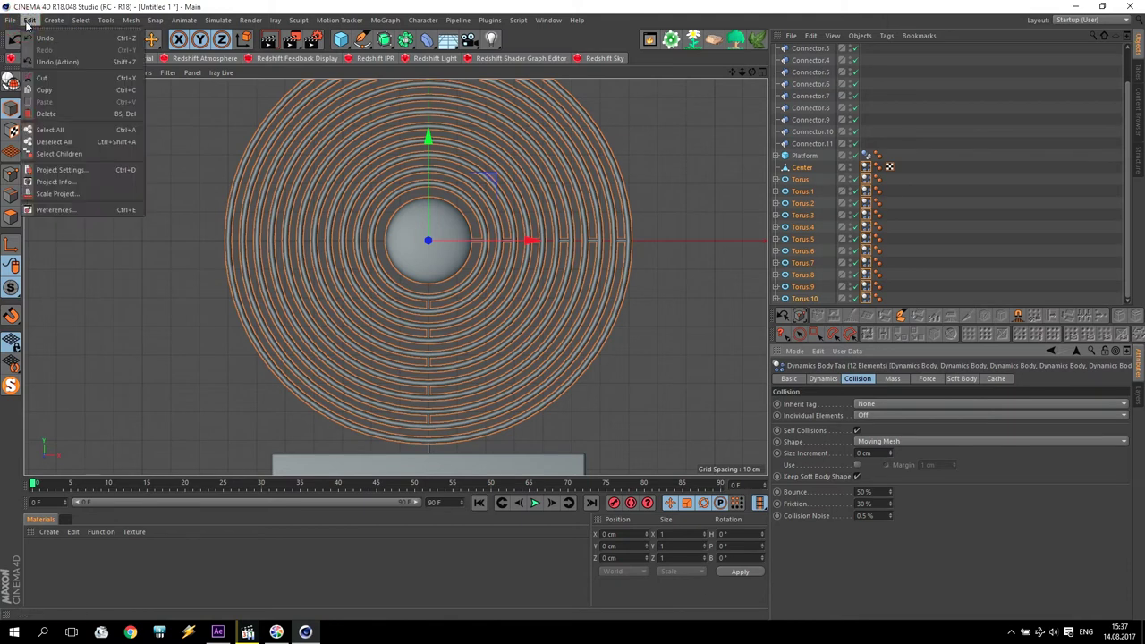
left_click(64, 171)
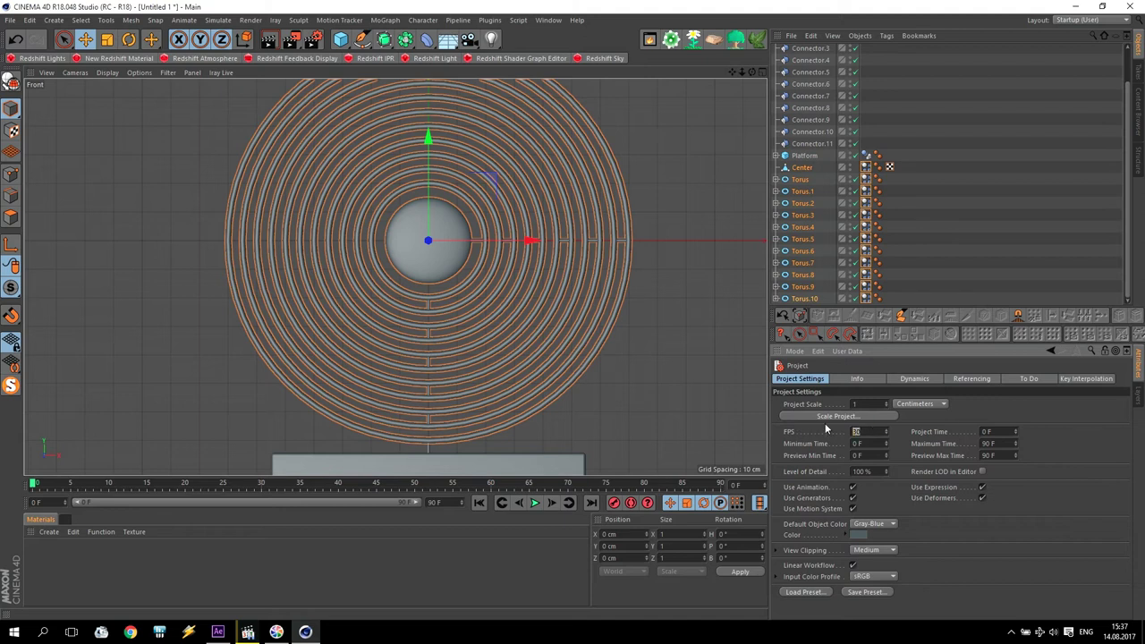
left_click(920, 380)
left_click(884, 406)
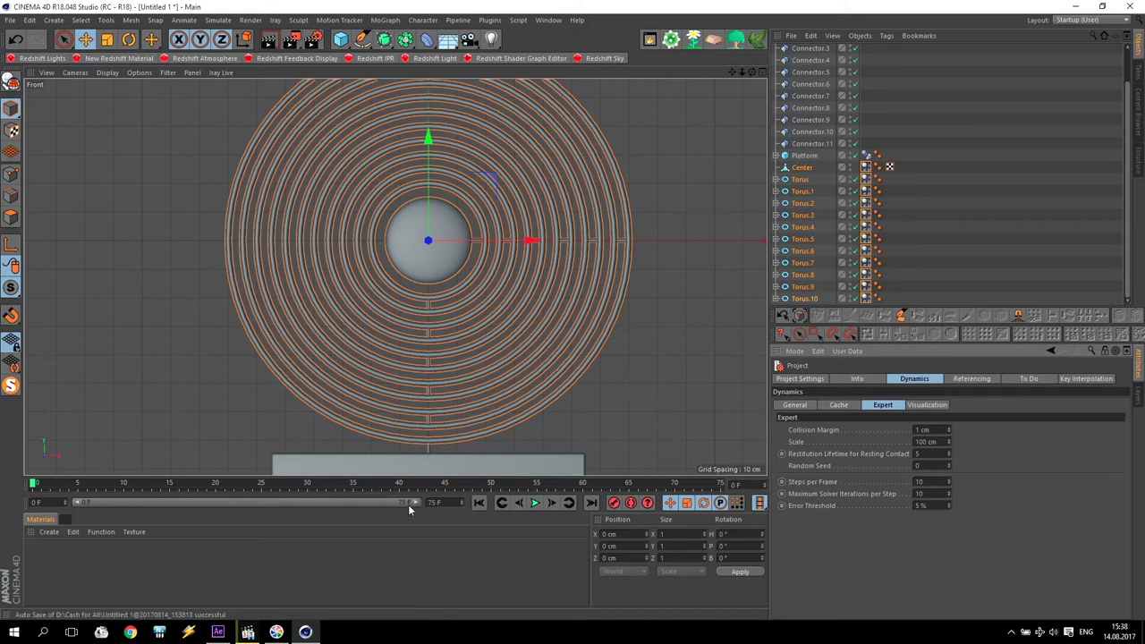
Set the animation's end frame to 1200 and extend the preview range over the whole timeline.
type("1200")
key("Return")
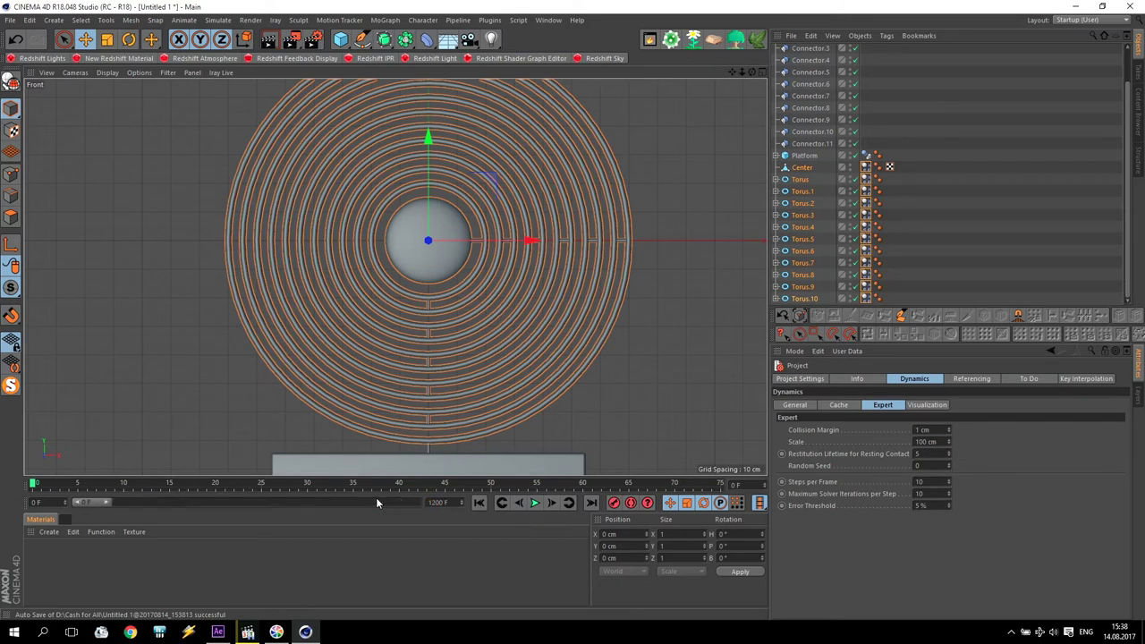
left_click_drag(107, 501, 436, 533)
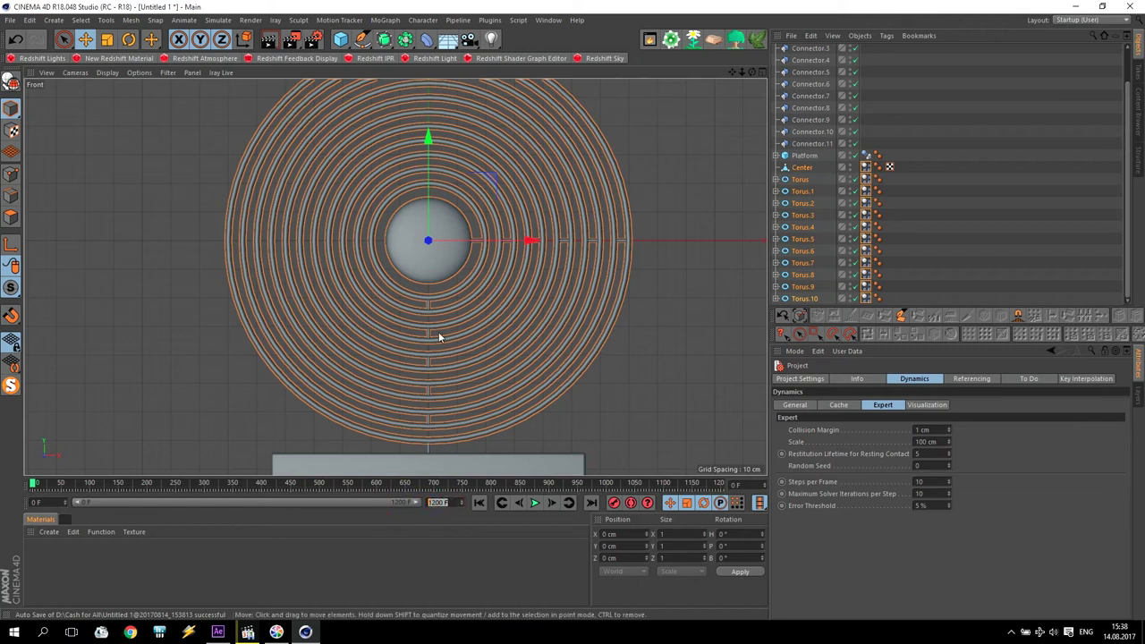
Play the simulation of the whole sculpture in the perspective view and return to the first frame.
scroll(482, 340, "down", 1)
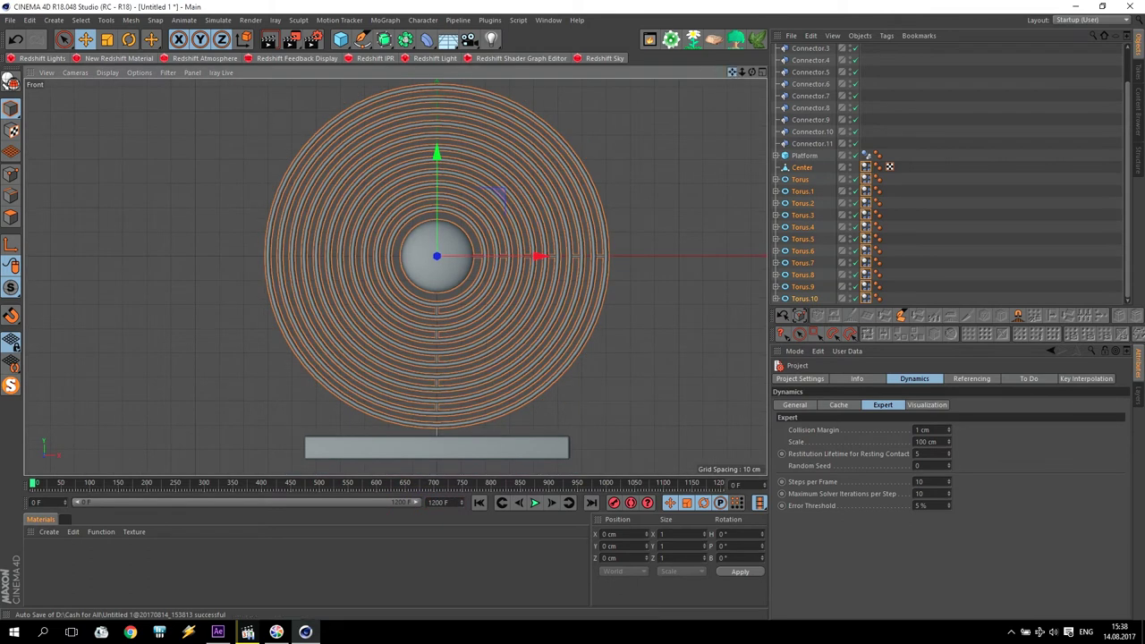
left_click_drag(732, 72, 705, 75)
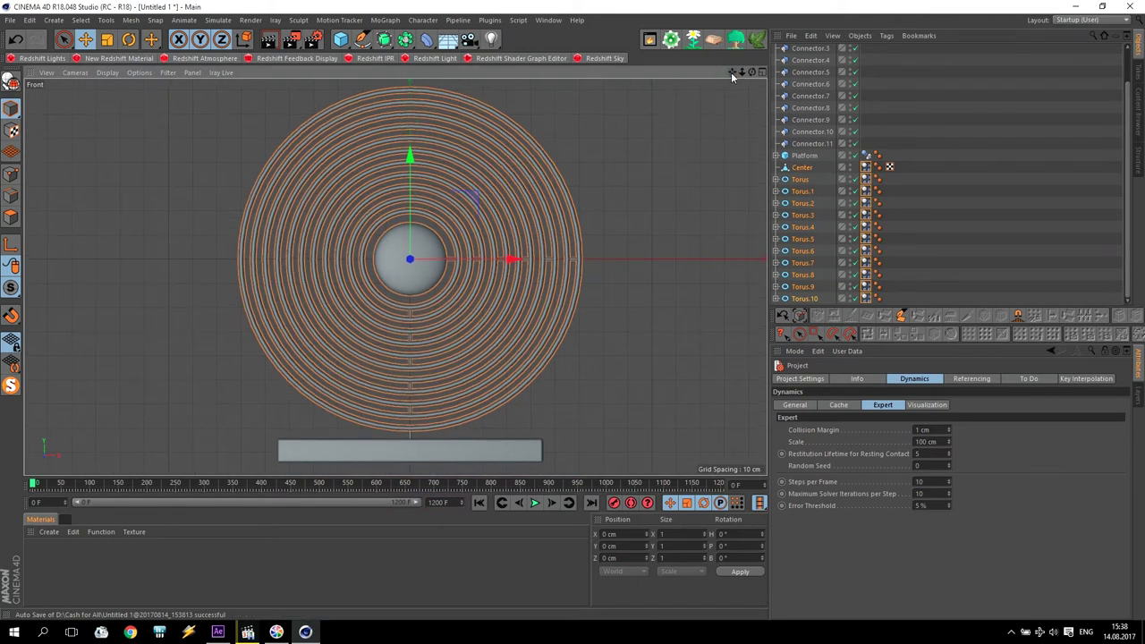
middle_click(419, 286)
middle_click(245, 141)
scroll(539, 173, "down", 4)
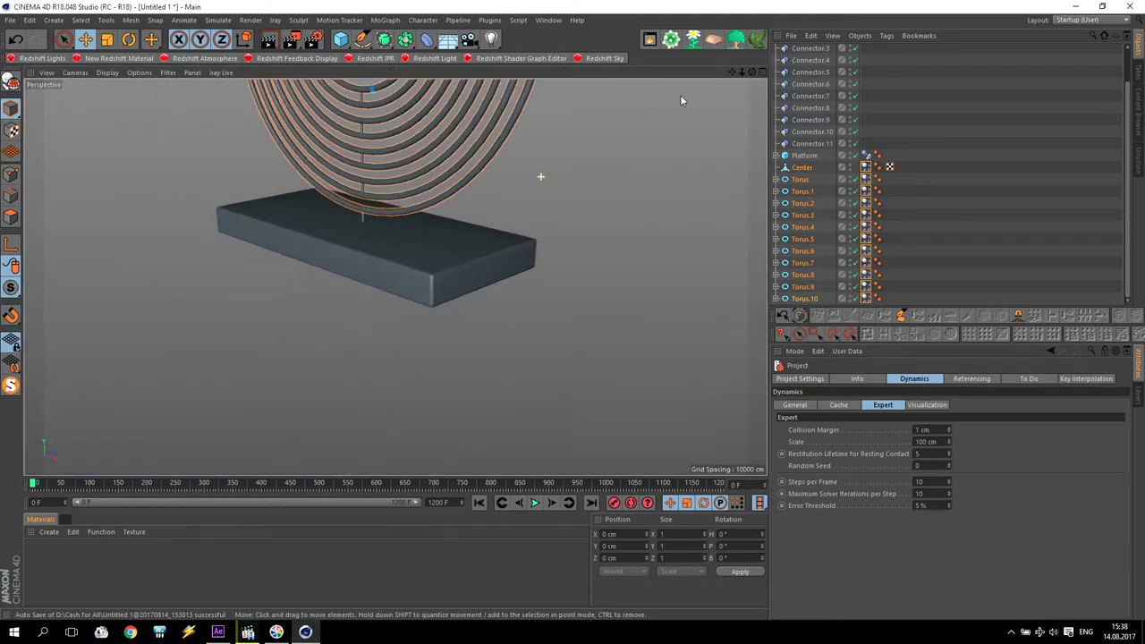
left_click_drag(680, 100, 731, 87, "alt")
scroll(670, 107, "up", 2)
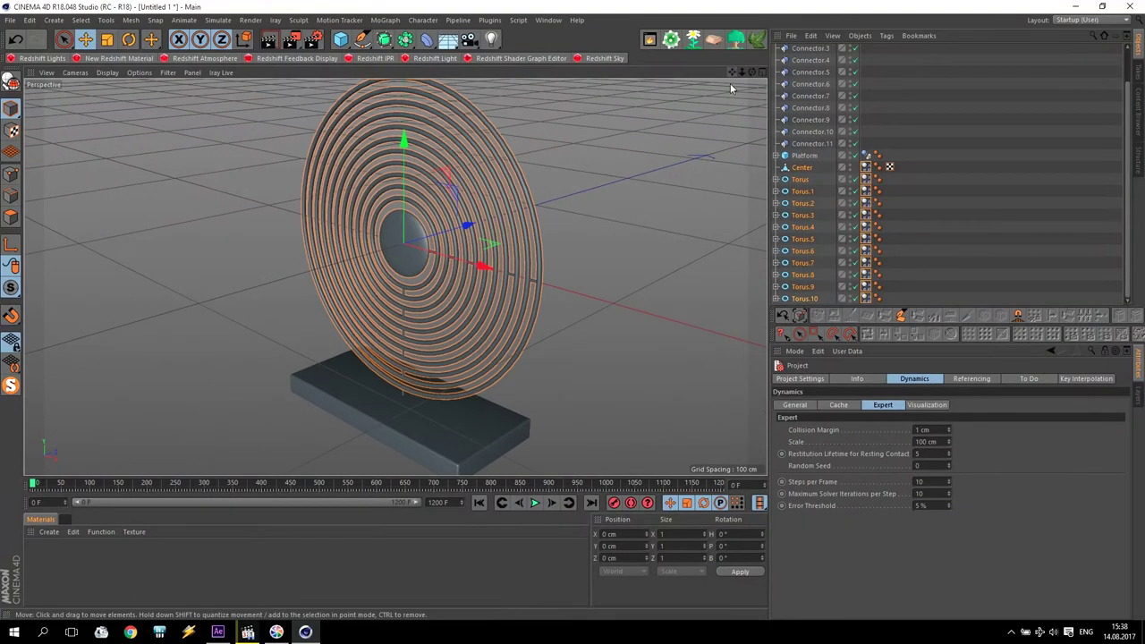
left_click(535, 502)
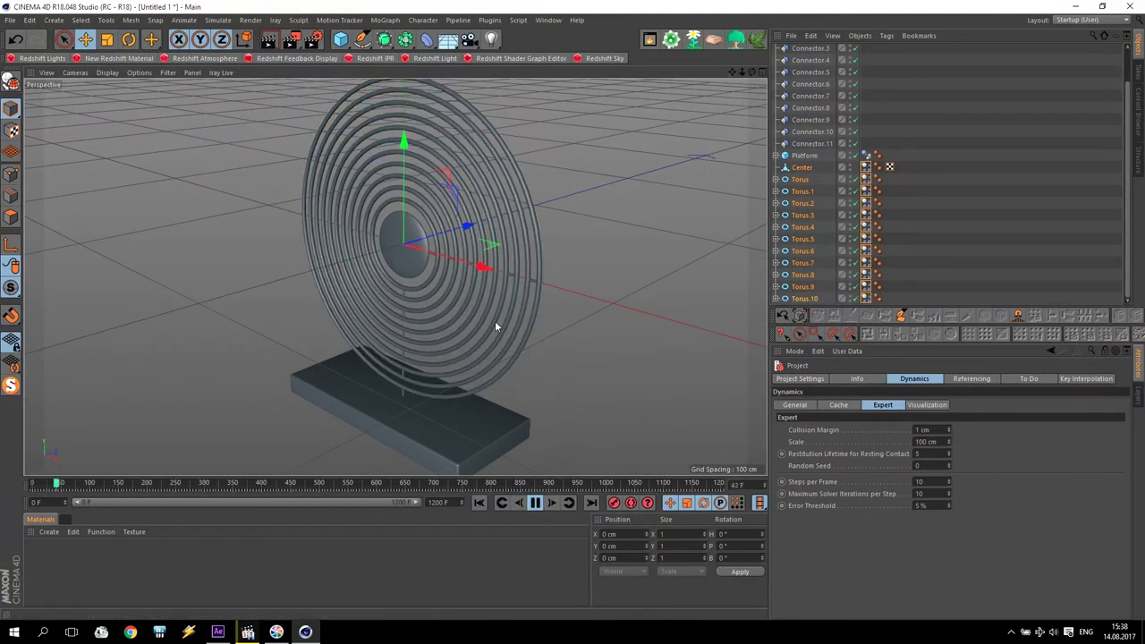
left_click(535, 502)
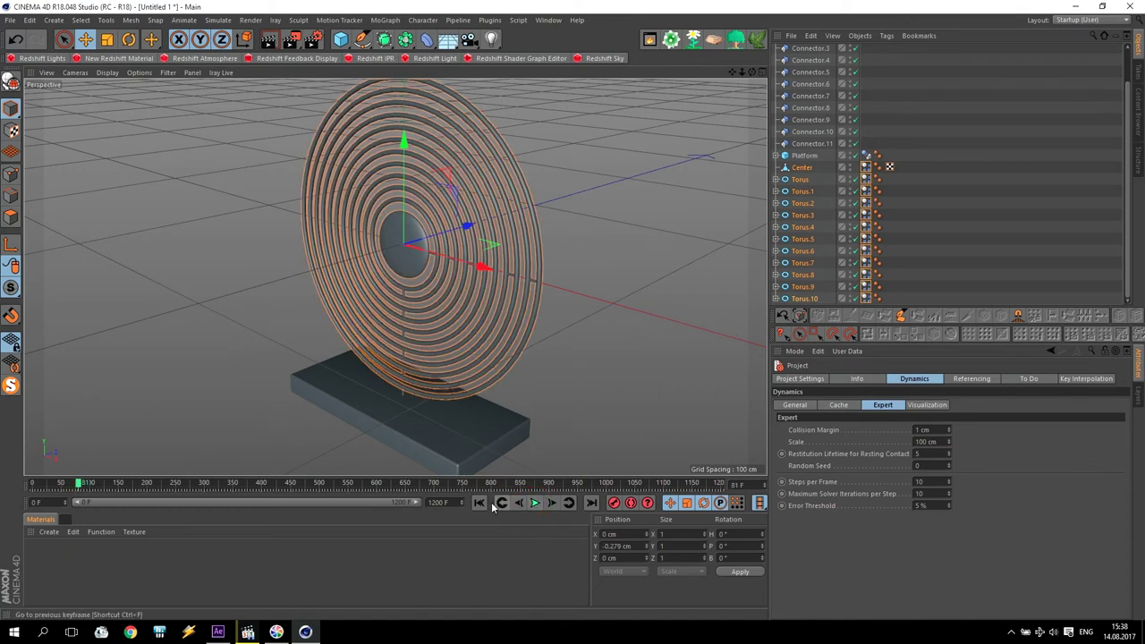
left_click(479, 503)
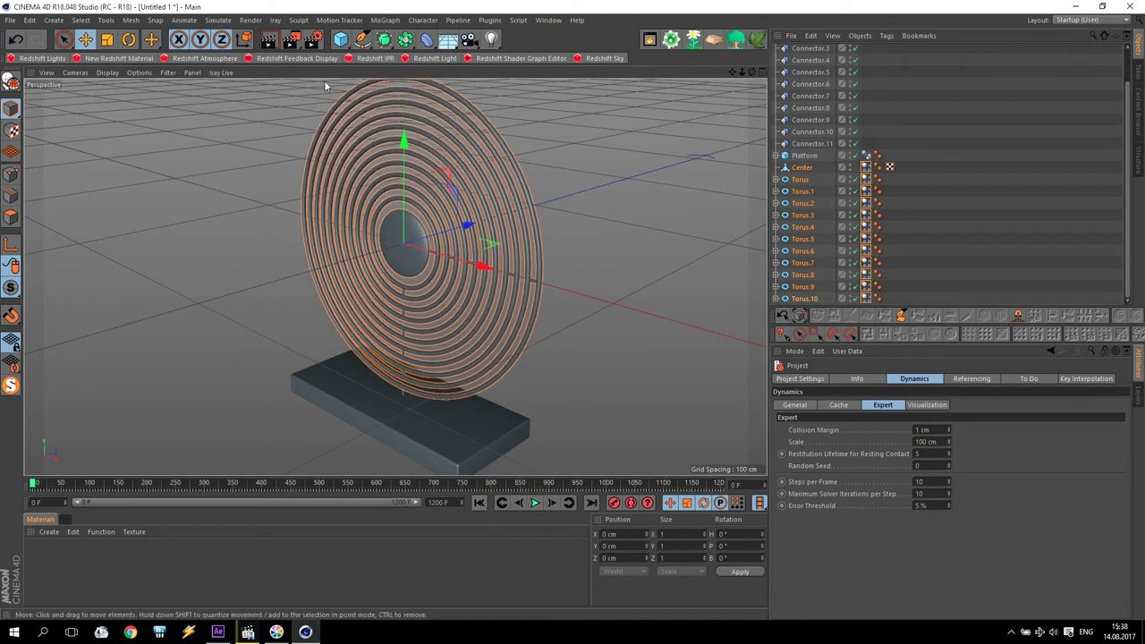
Add a cylinder with +Z orientation, 2 cm radius and 145 cm height as a striking rod.
left_click_drag(341, 39, 568, 59)
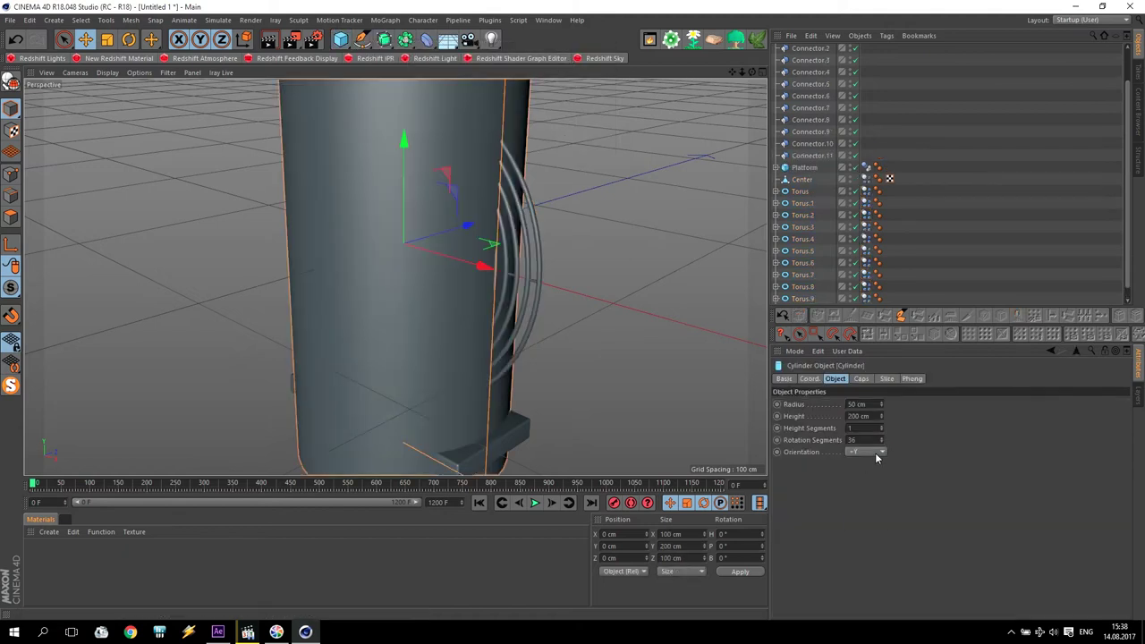
left_click(876, 455)
left_click(868, 490)
left_click(872, 461)
left_click(881, 452)
left_click(859, 512)
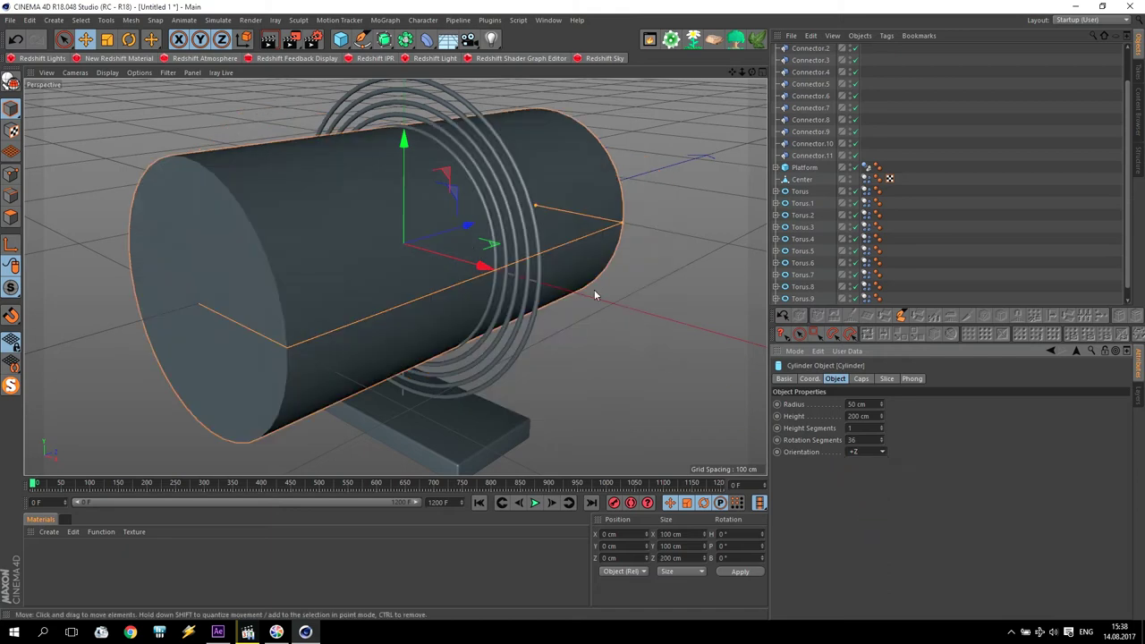
left_click_drag(881, 419, 881, 447)
left_click_drag(881, 405, 881, 450)
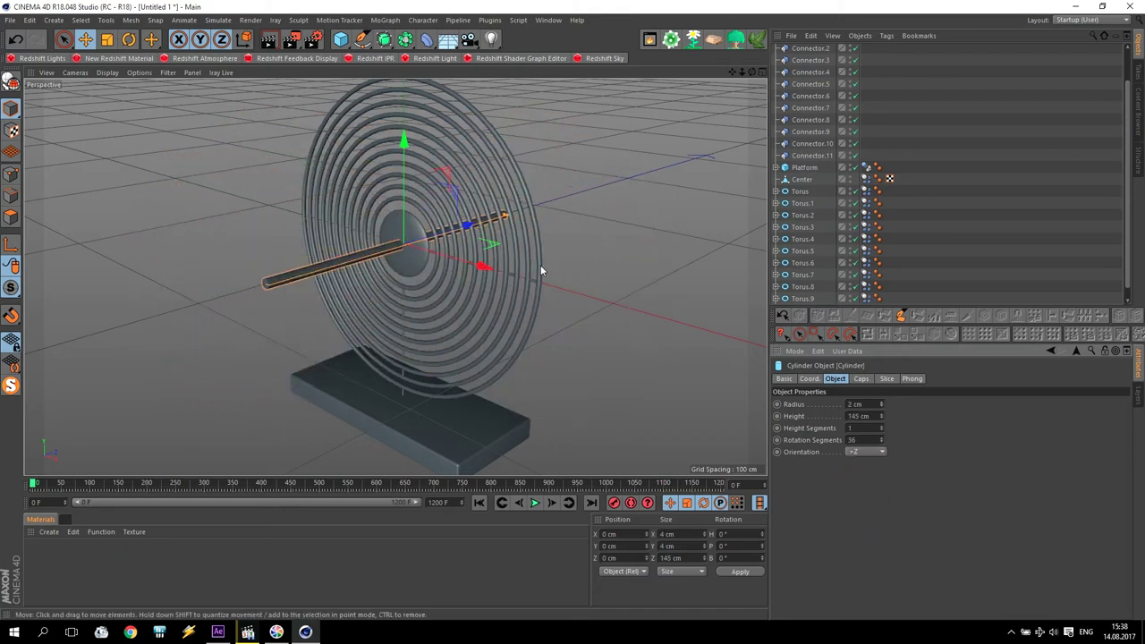
Move the rod in front of the rings and slightly off centre, at about X -8.4 cm and Z -106 cm.
left_click_drag(468, 225, 235, 324)
middle_click(362, 281)
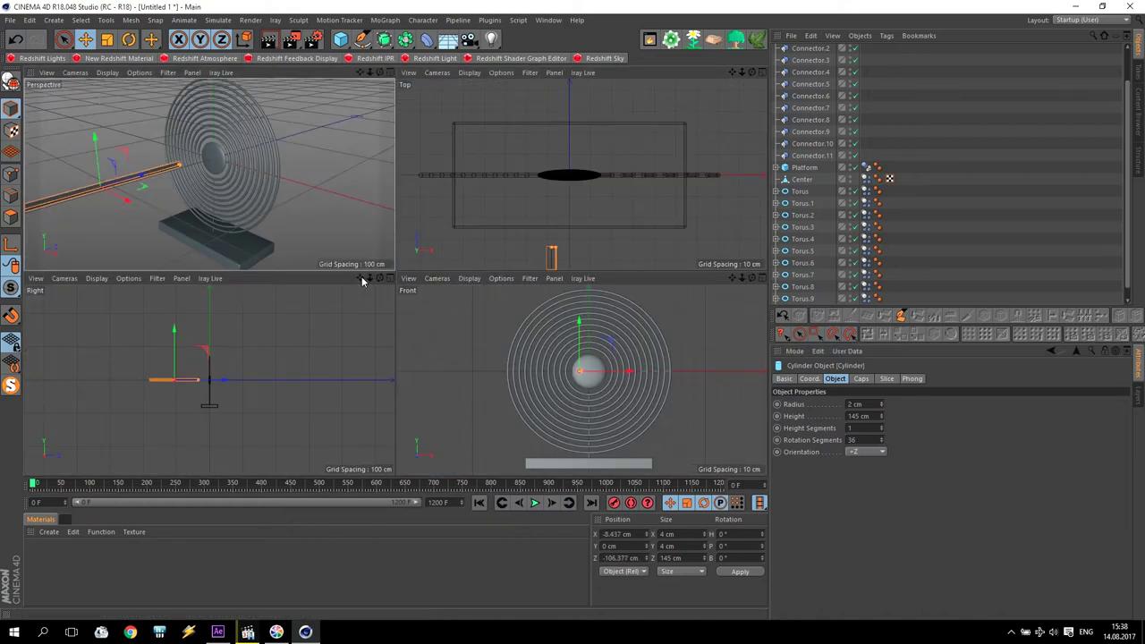
middle_click(212, 203)
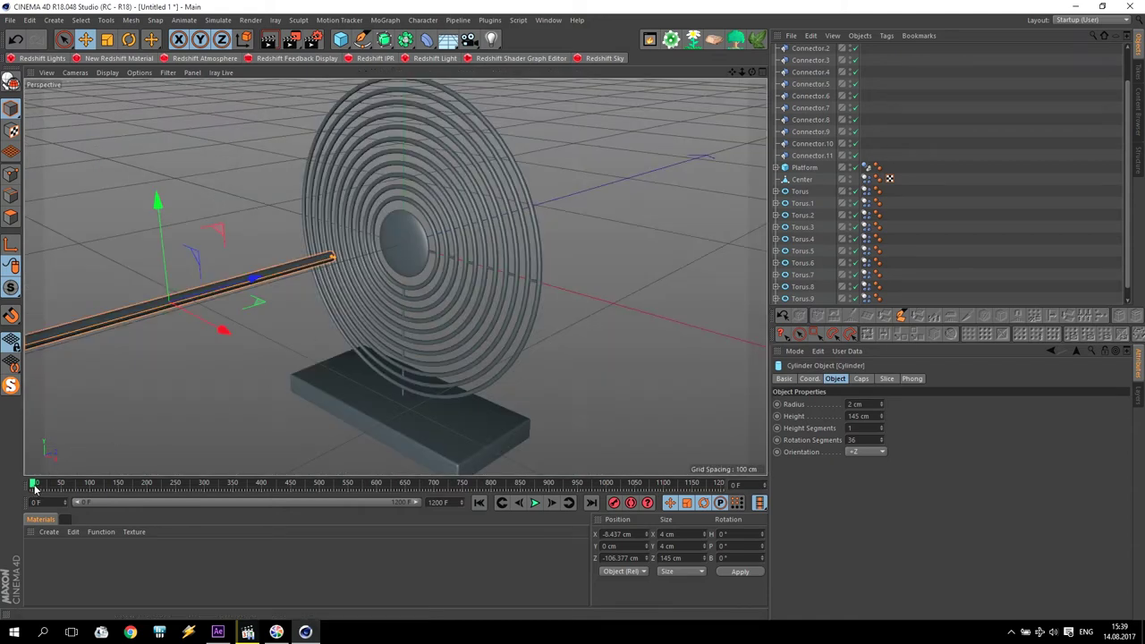
Shift the rod slightly back to about Z -107.3 cm and keyframe its Z position at frame 0.
left_click(809, 378)
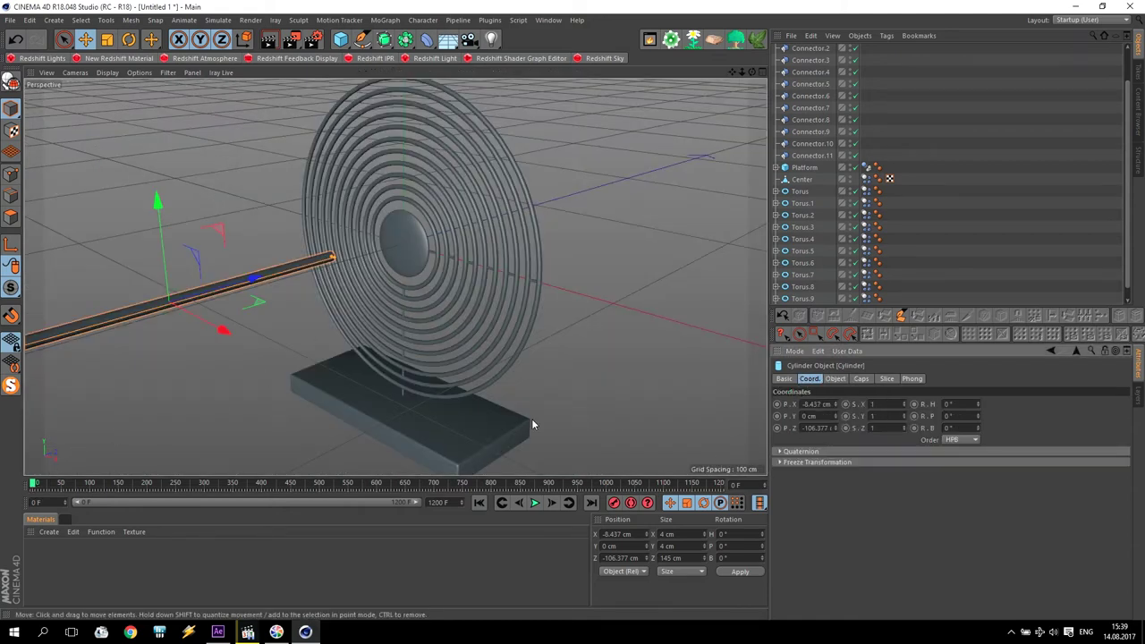
left_click_drag(234, 283, 222, 296)
left_click(777, 427)
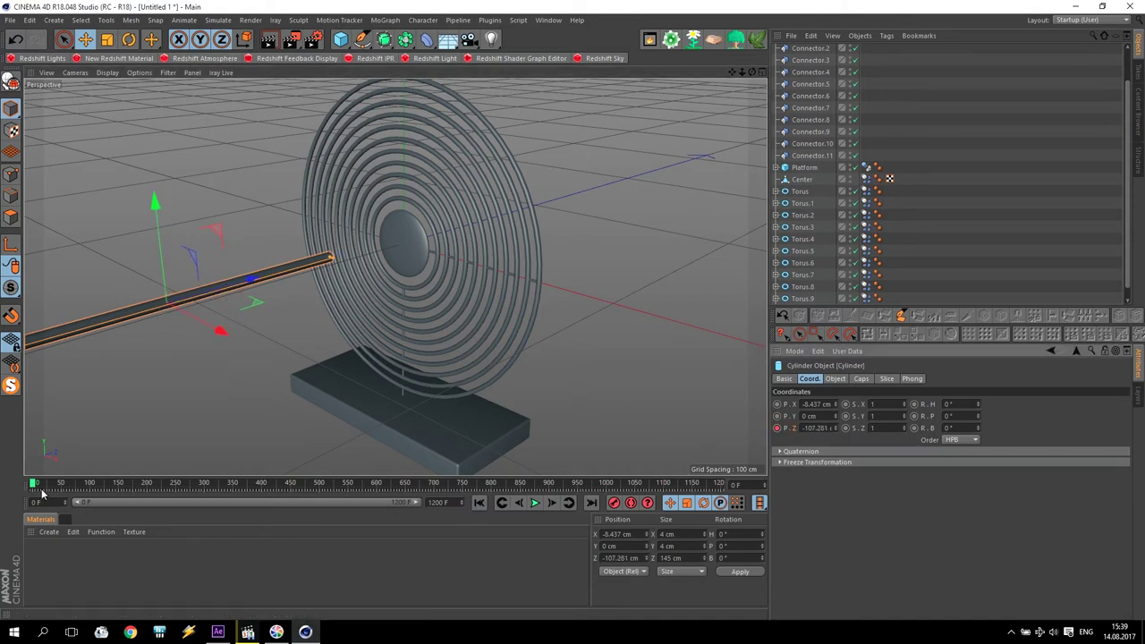
Shorten the preview range to about 204 frames and keyframe the rod's Z position at about -60.5 cm on frame 10.
left_click_drag(417, 507, 142, 506)
left_click_drag(32, 483, 68, 485)
left_click_drag(238, 286, 335, 257)
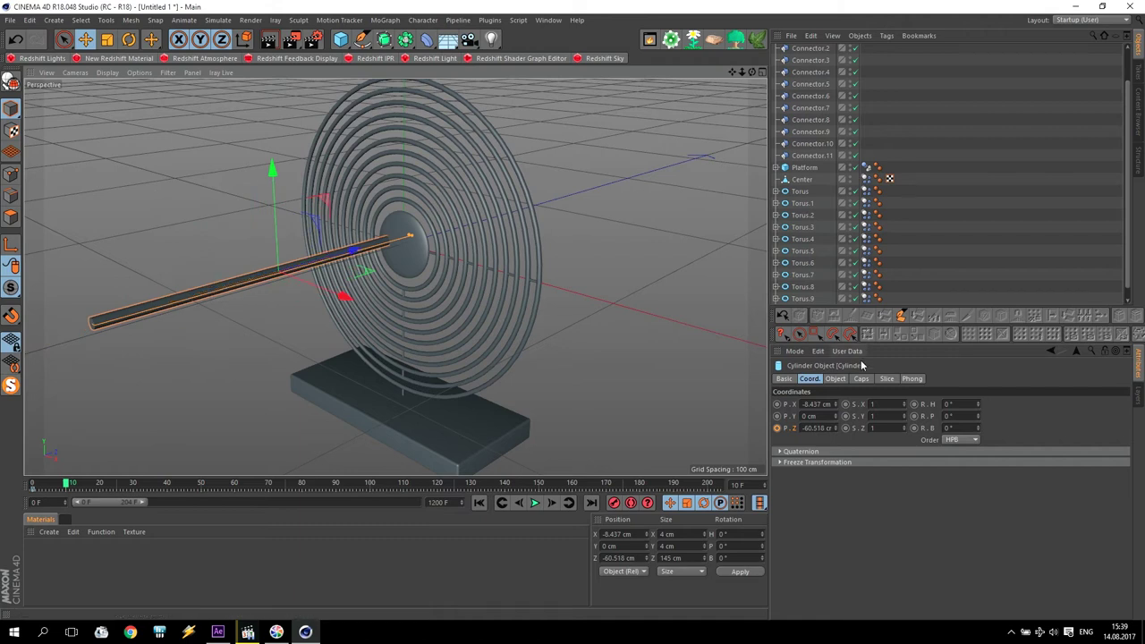
left_click(777, 427)
Pull the rod back from the rings to about Z -198.8 cm and keyframe that position on frame 15.
left_click(76, 483)
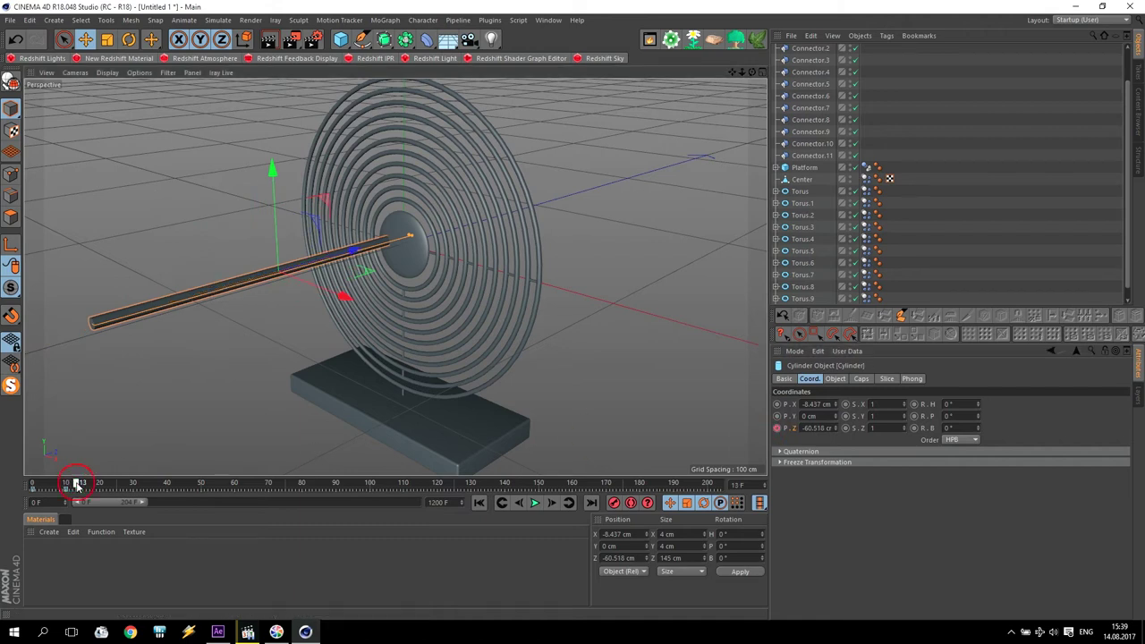
left_click_drag(346, 256, 112, 320)
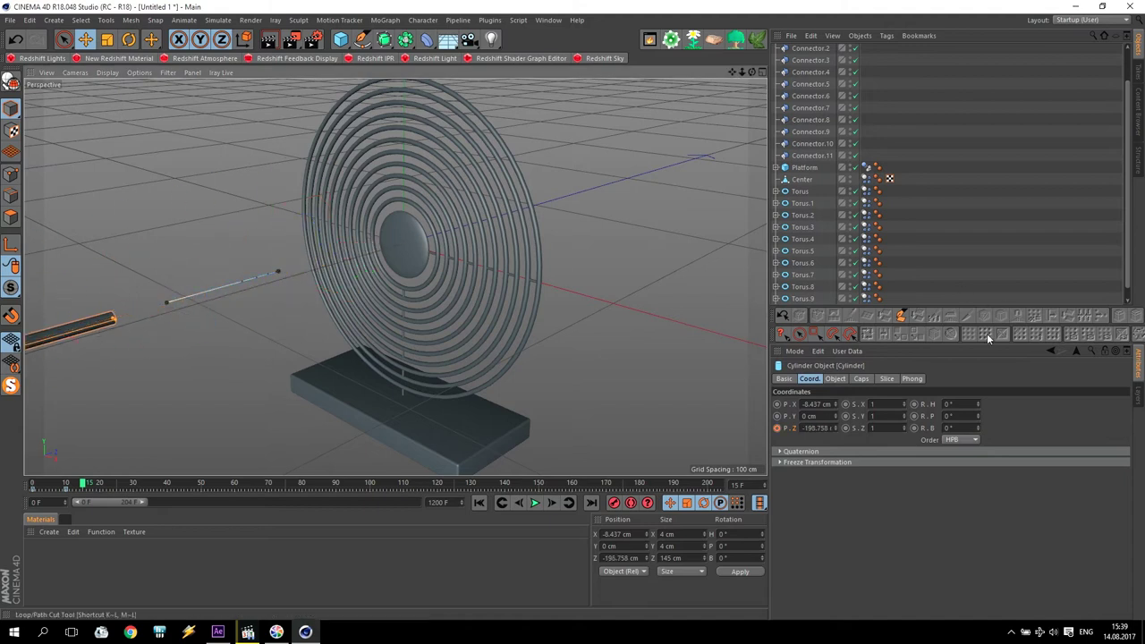
left_click(776, 428)
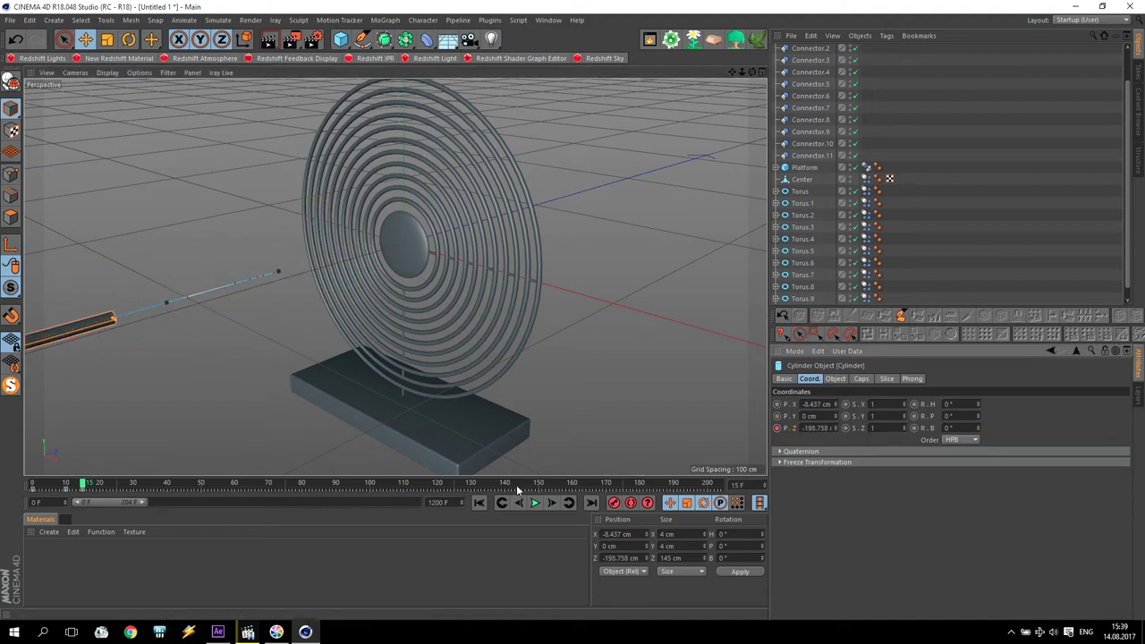
Play the rod's keyframed motion from the start and return to the first frame.
left_click(479, 502)
left_click(534, 503)
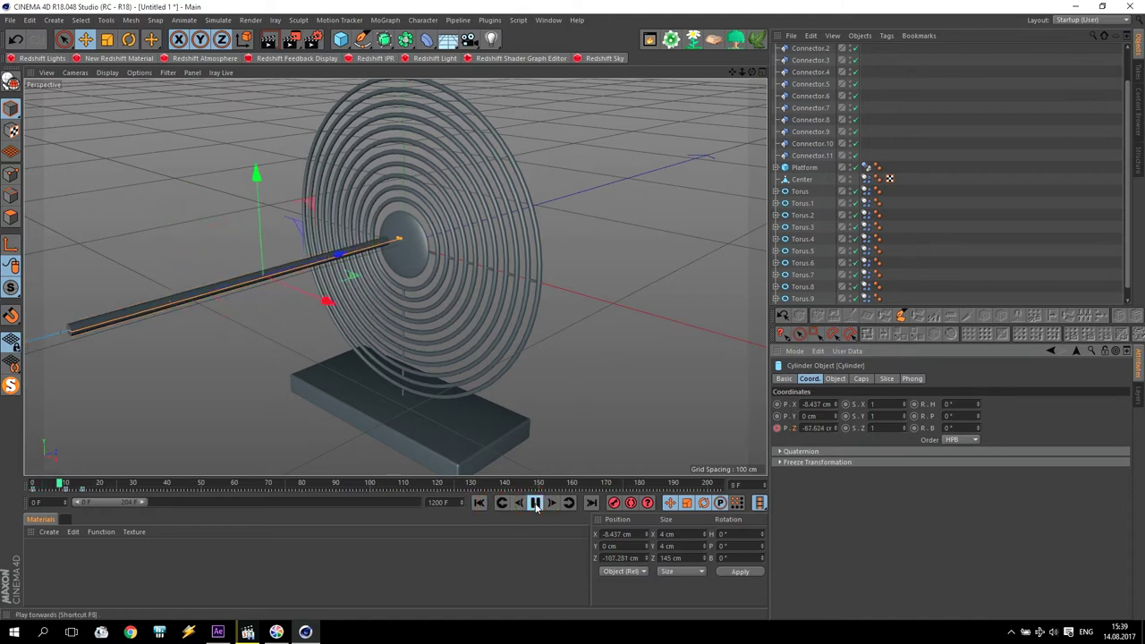
left_click(534, 502)
left_click(479, 502)
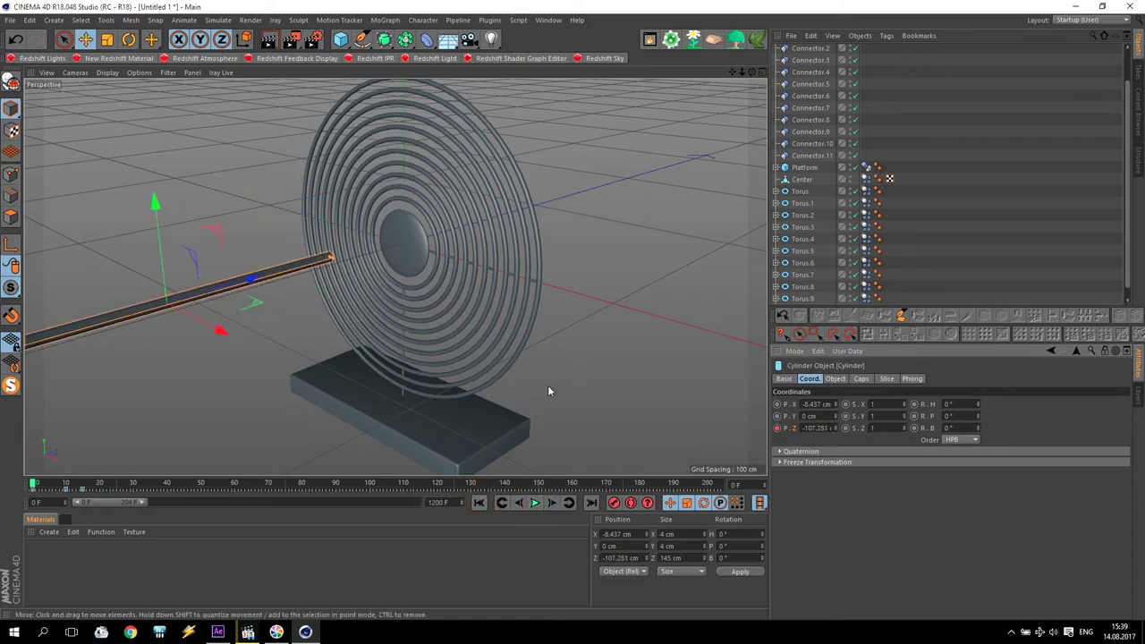
Add a Collider Body simulation tag to the animated Cylinder rod.
scroll(916, 168, "up", 3)
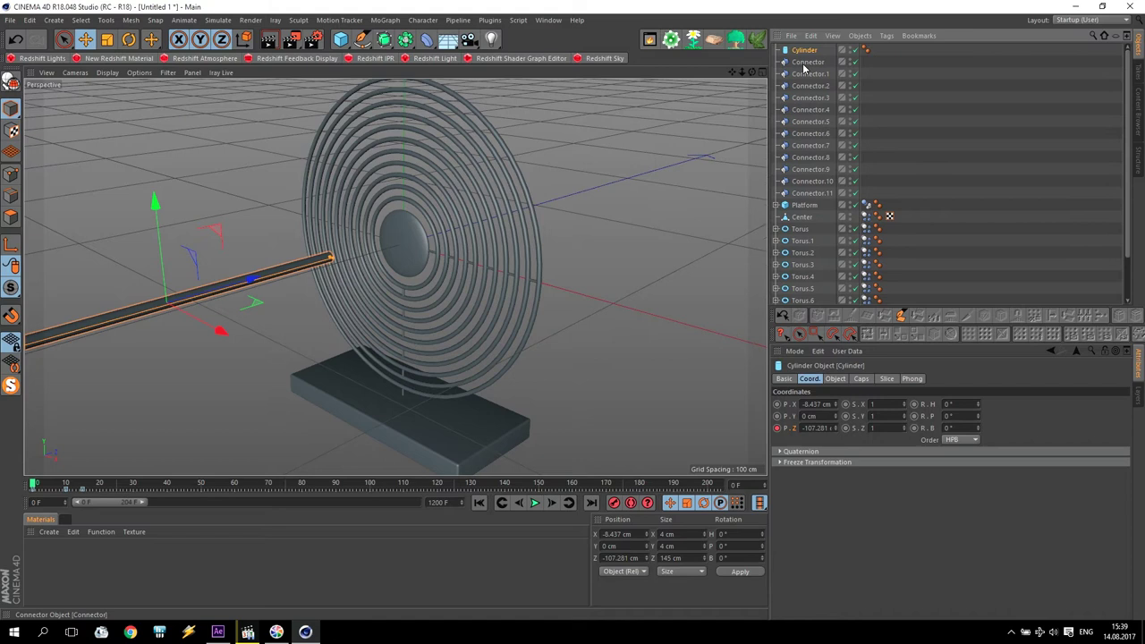
left_click(896, 36)
mouse_move(931, 184)
left_click(1016, 198)
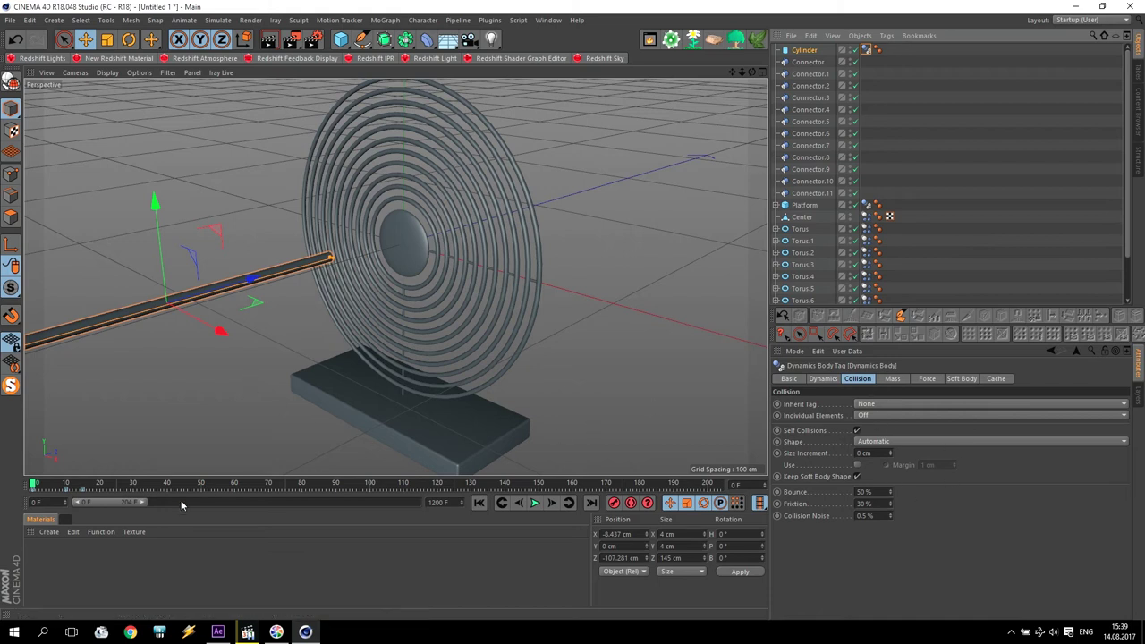
Extend the preview range to all 1200 frames and play the simulation, viewing the struck rings from several angles.
left_click_drag(143, 502, 416, 502)
left_click(534, 502)
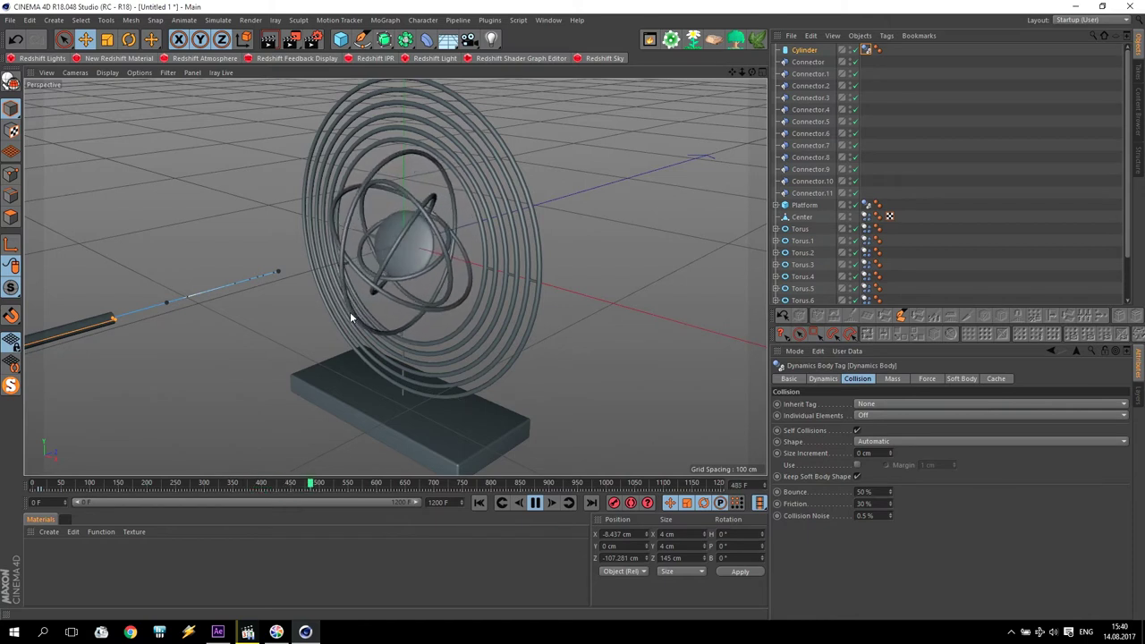
left_click_drag(310, 319, 255, 312, "alt")
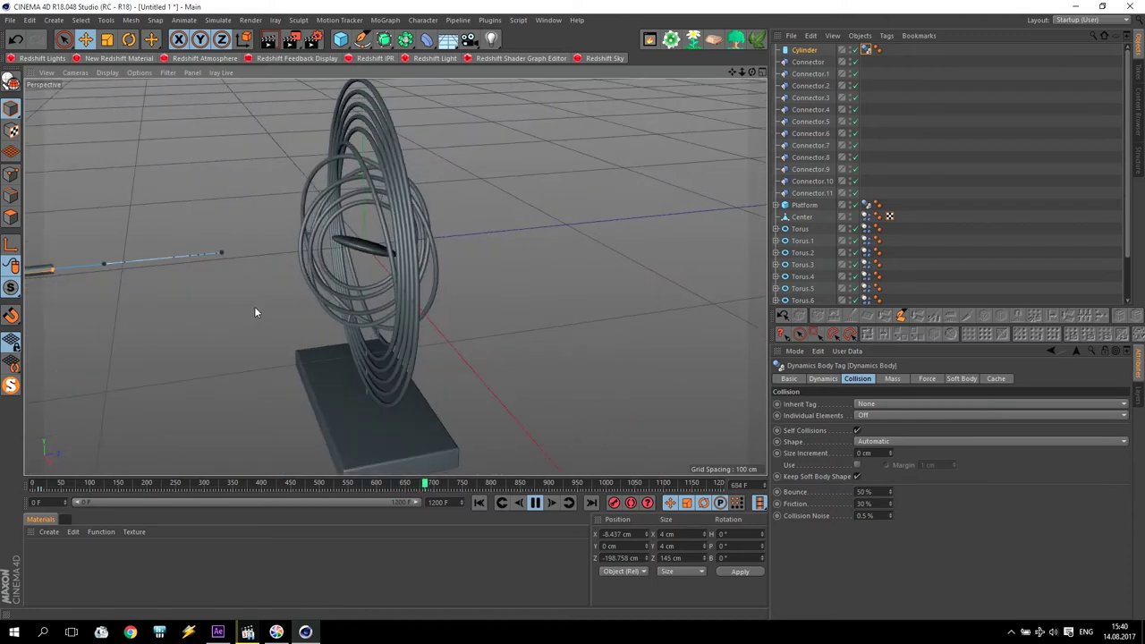
left_click_drag(408, 341, 476, 365, "alt")
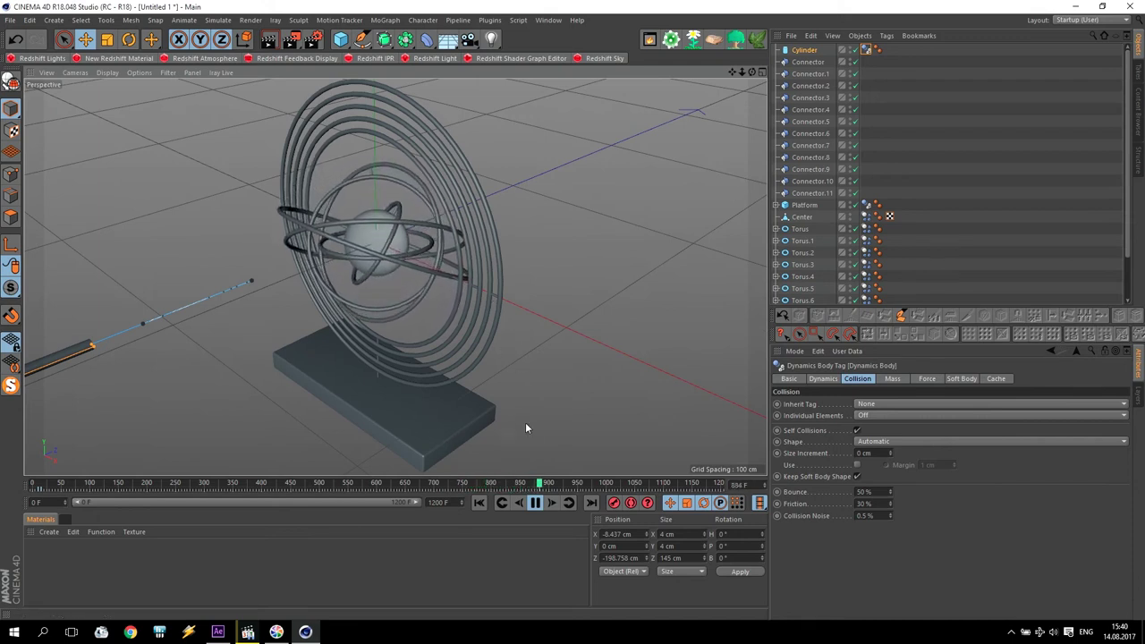
Stop the simulation, return to frame 0 and delete the Cylinder object.
left_click(535, 503)
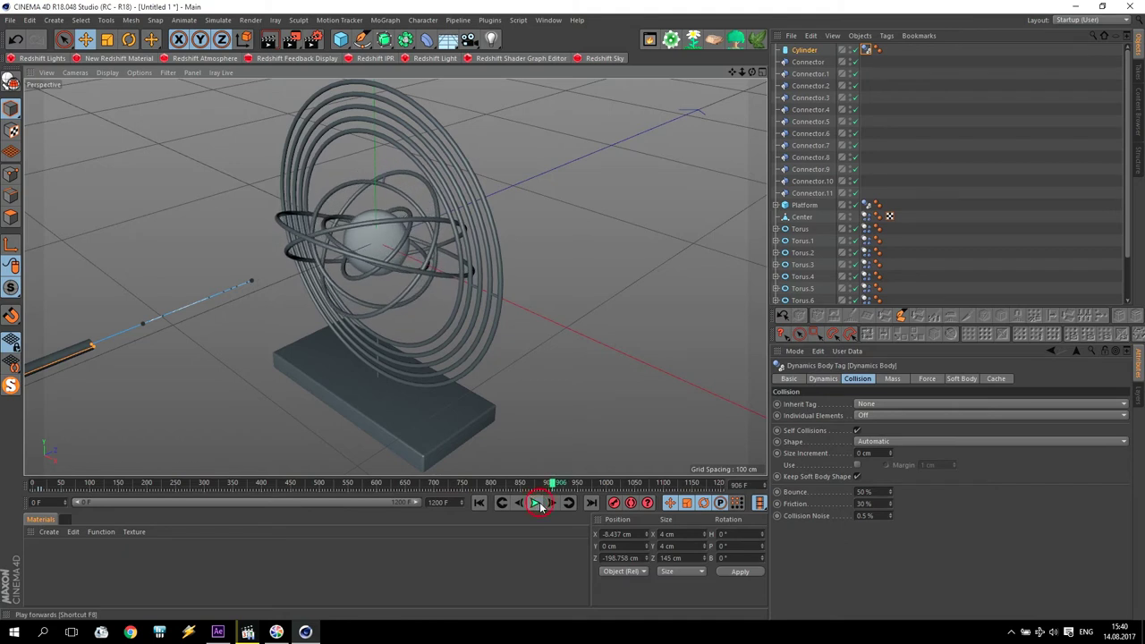
left_click(481, 502)
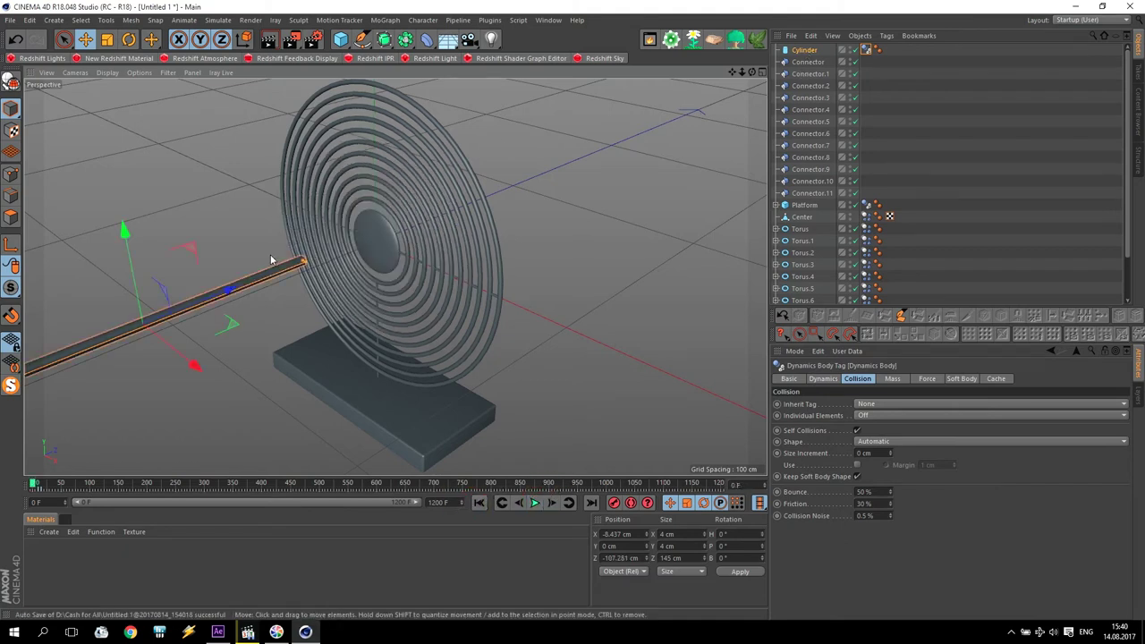
left_click(804, 51)
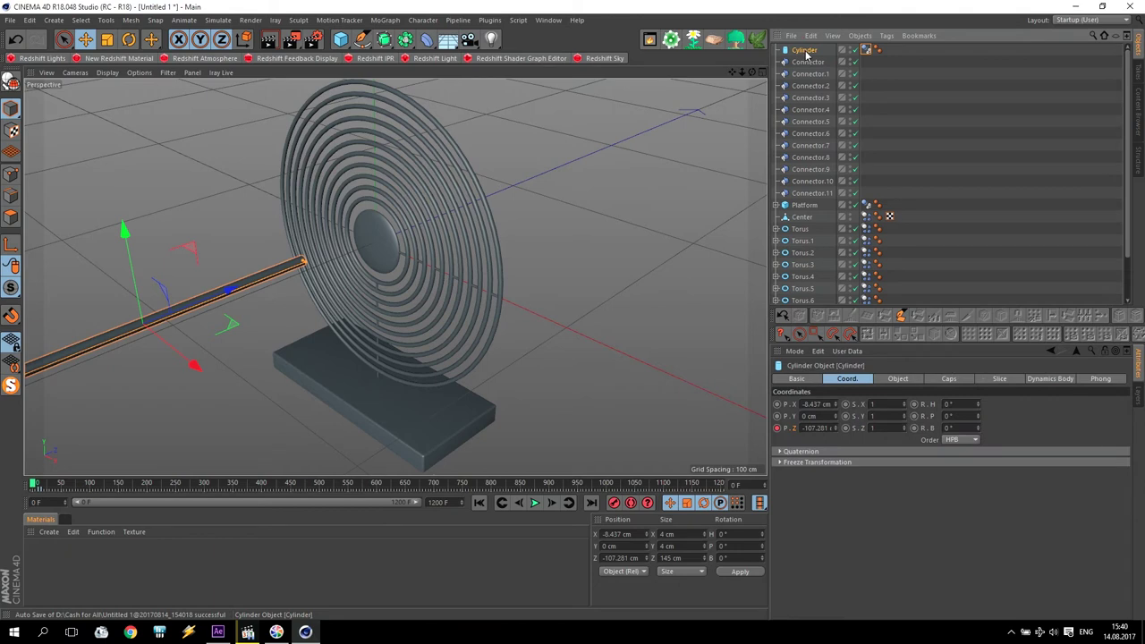
key("Delete")
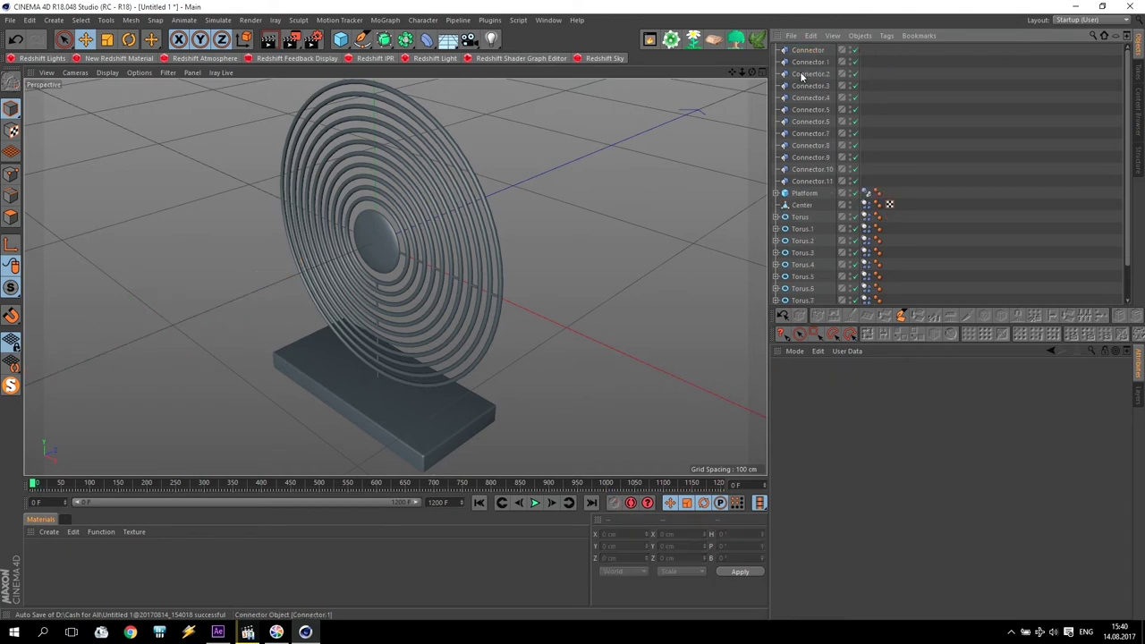
Replace the Center object's dynamics tag with a Collider Body tag and set its collision shape to Moving Mesh.
left_click(803, 205)
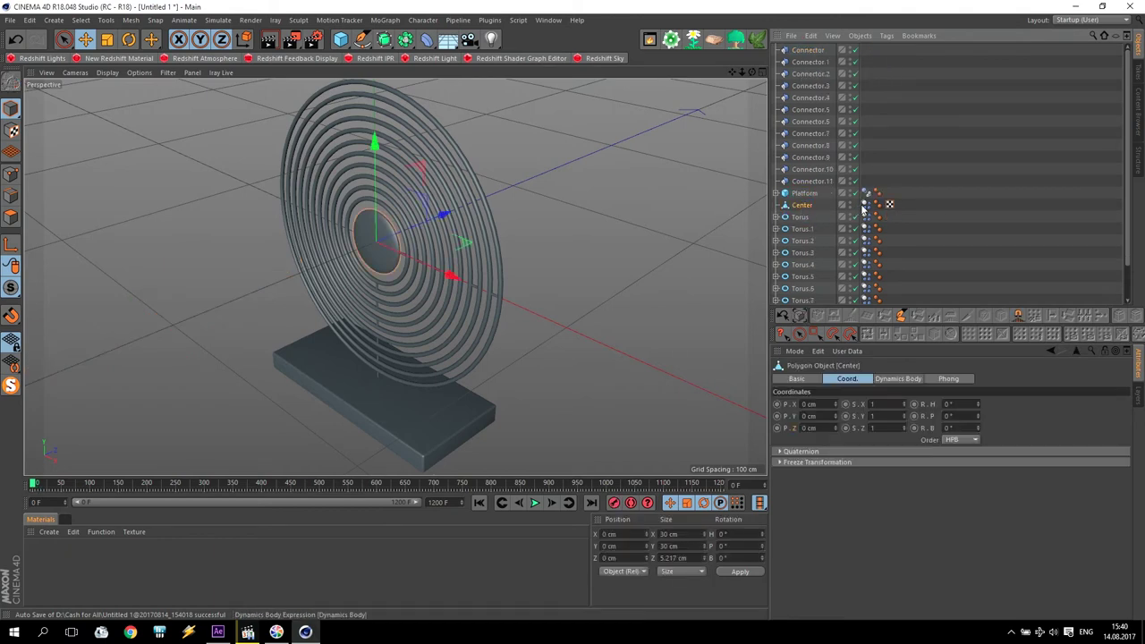
left_click(865, 205)
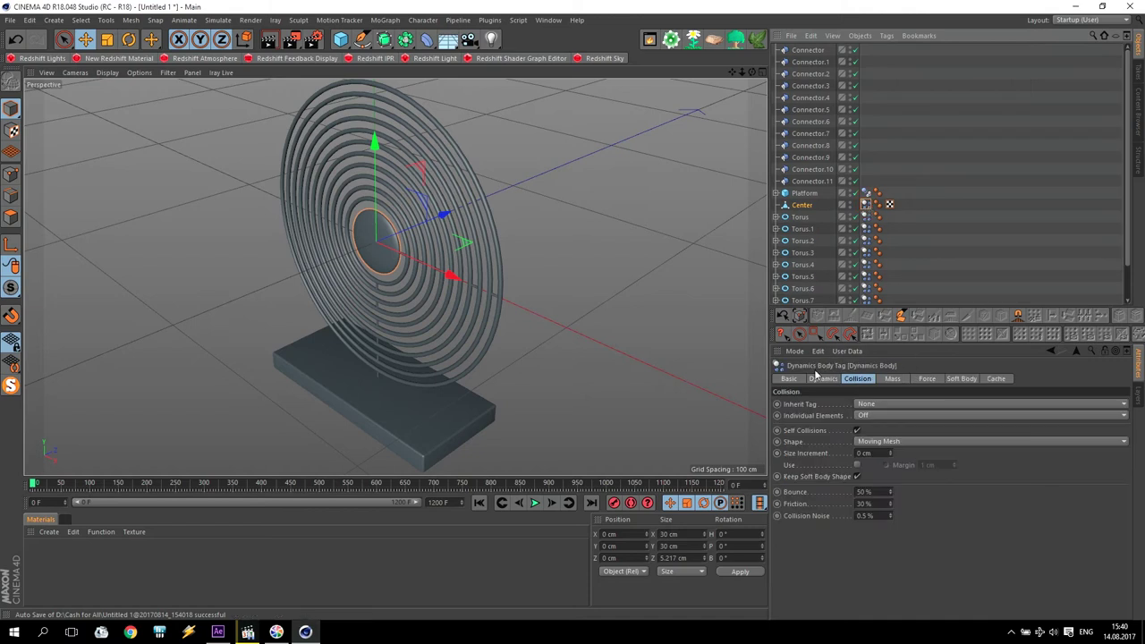
left_click_drag(867, 205, 877, 193)
left_click(886, 36)
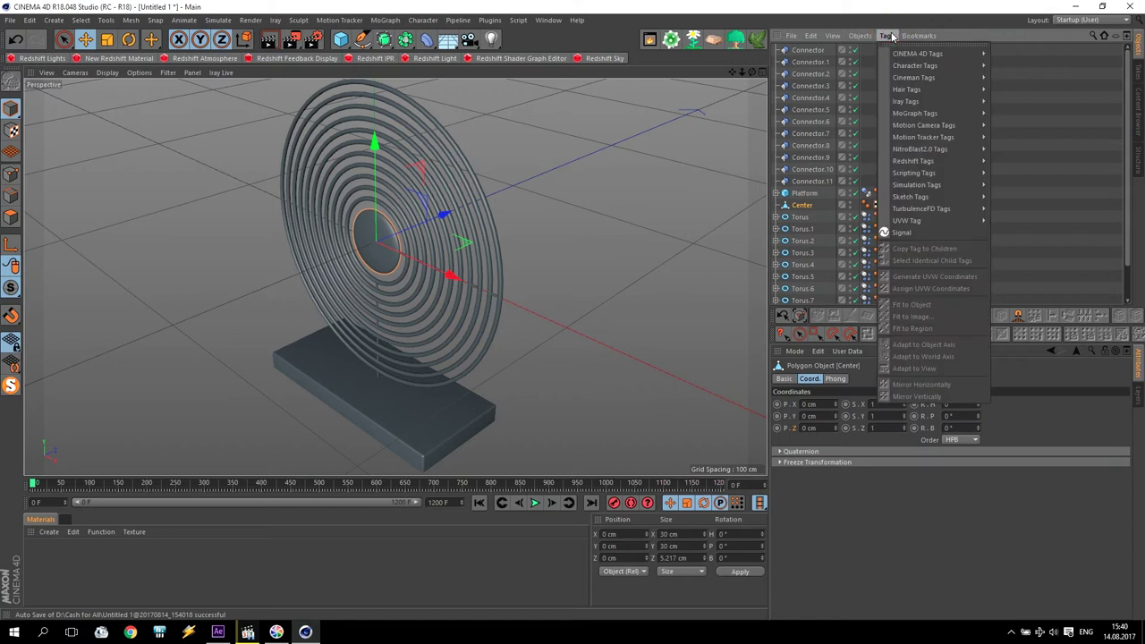
mouse_move(930, 184)
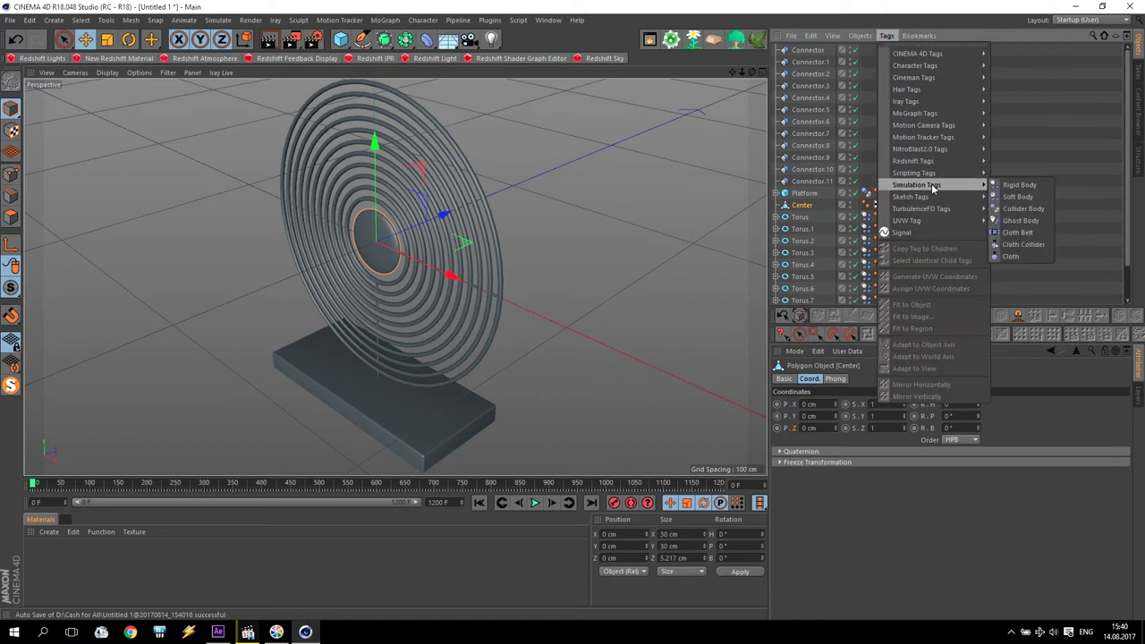
left_click(1022, 208)
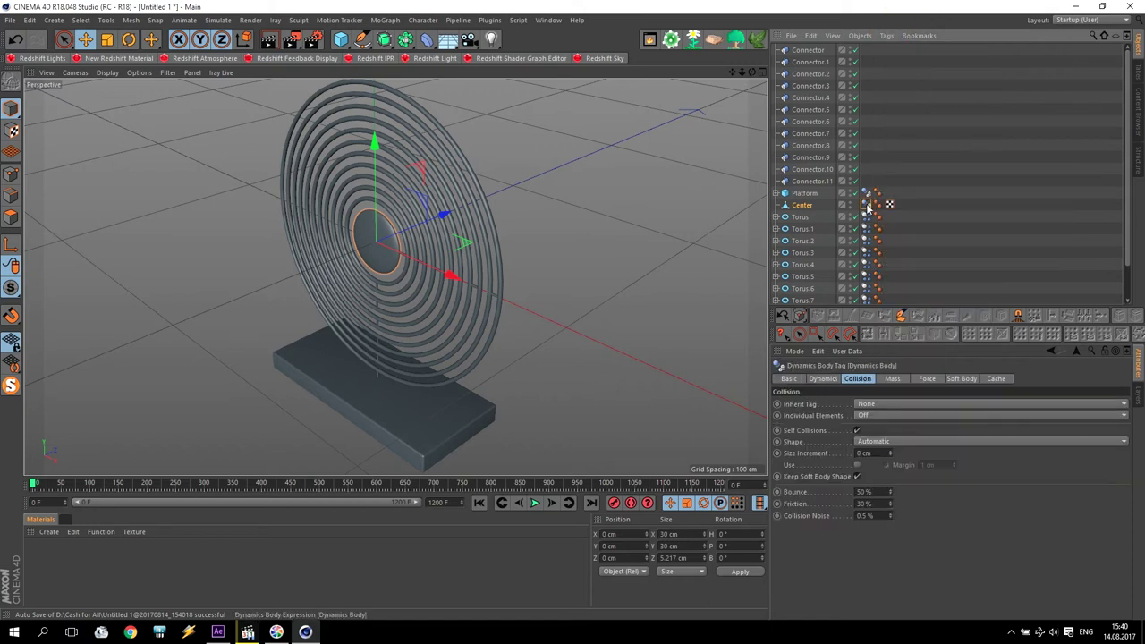
left_click(875, 444)
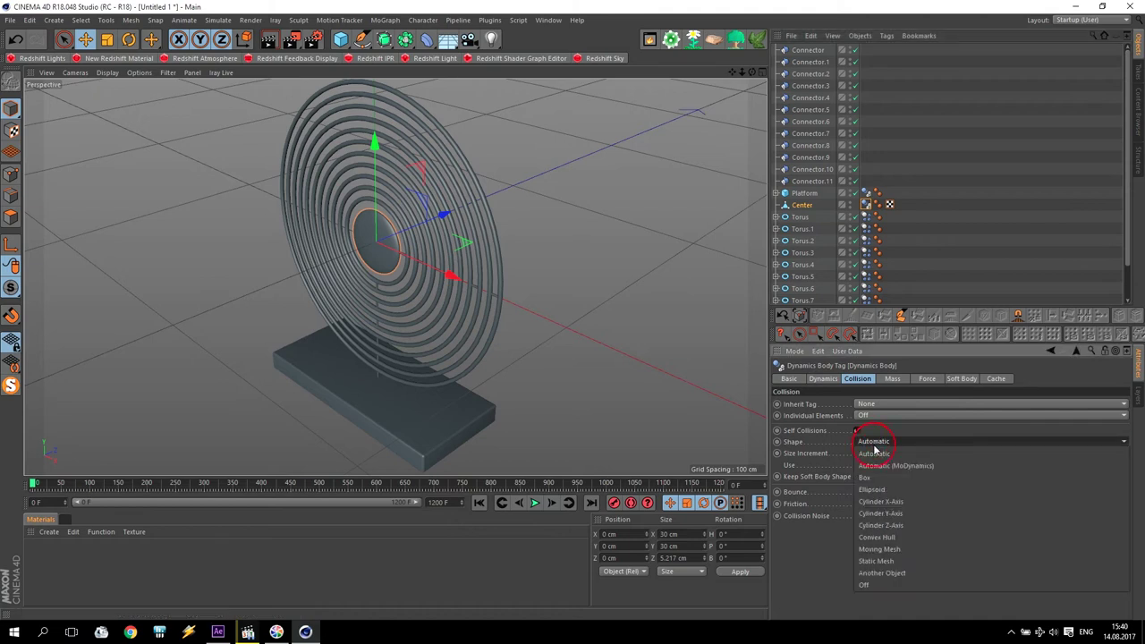
left_click(915, 543)
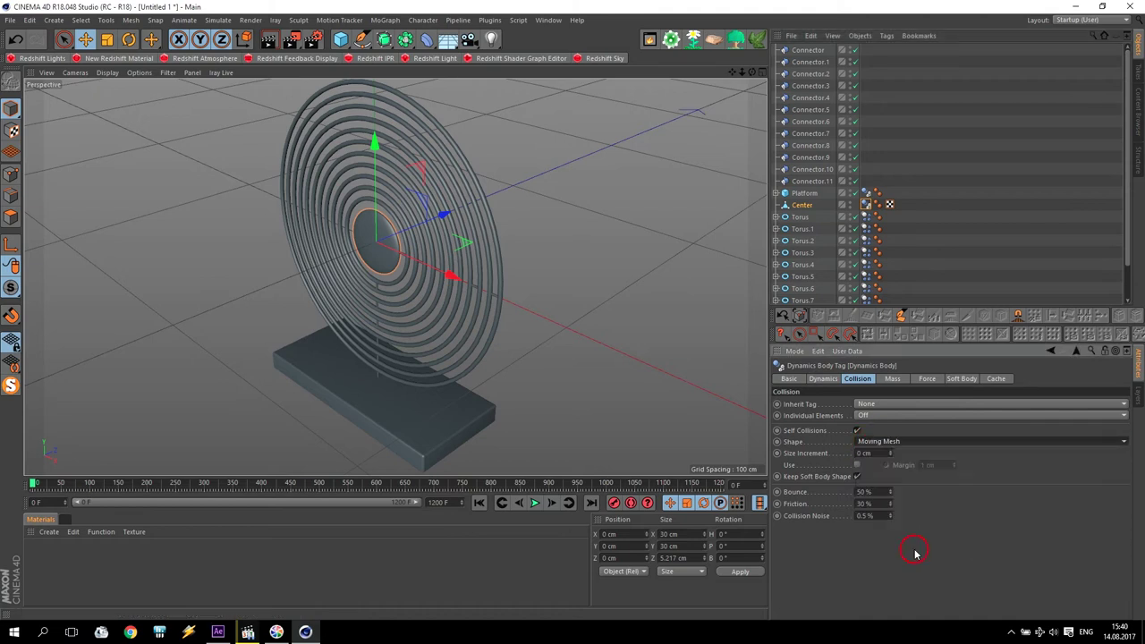
Add a Vibrate tag to Center with rotation enabled, amplitude 360° on all three axes and frequency 0.2.
left_click(808, 205)
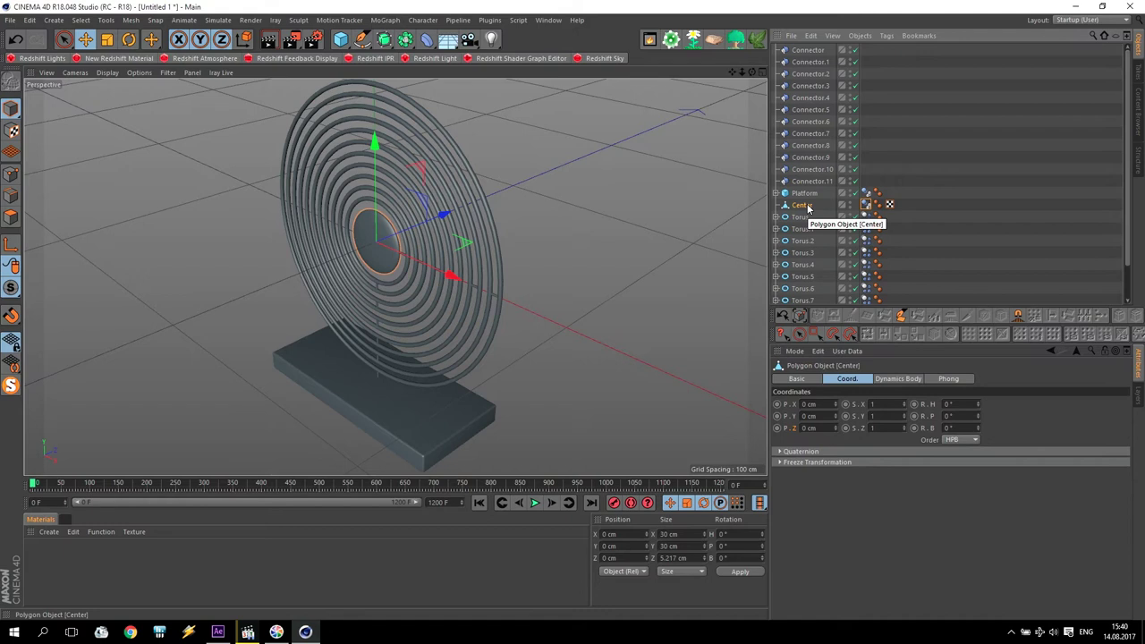
left_click(887, 36)
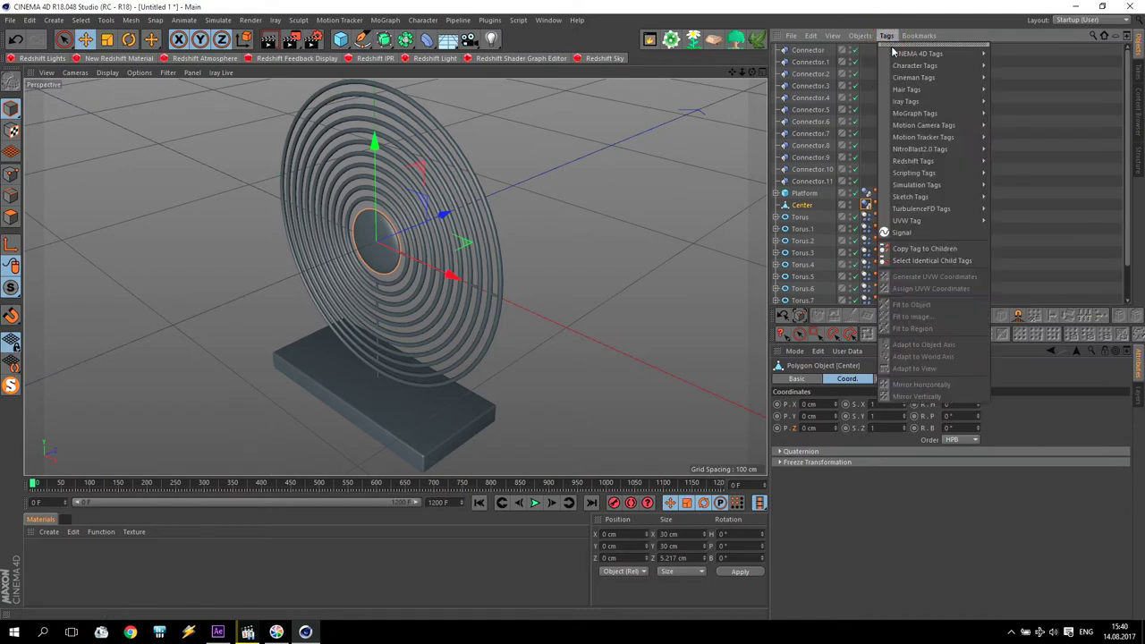
mouse_move(896, 54)
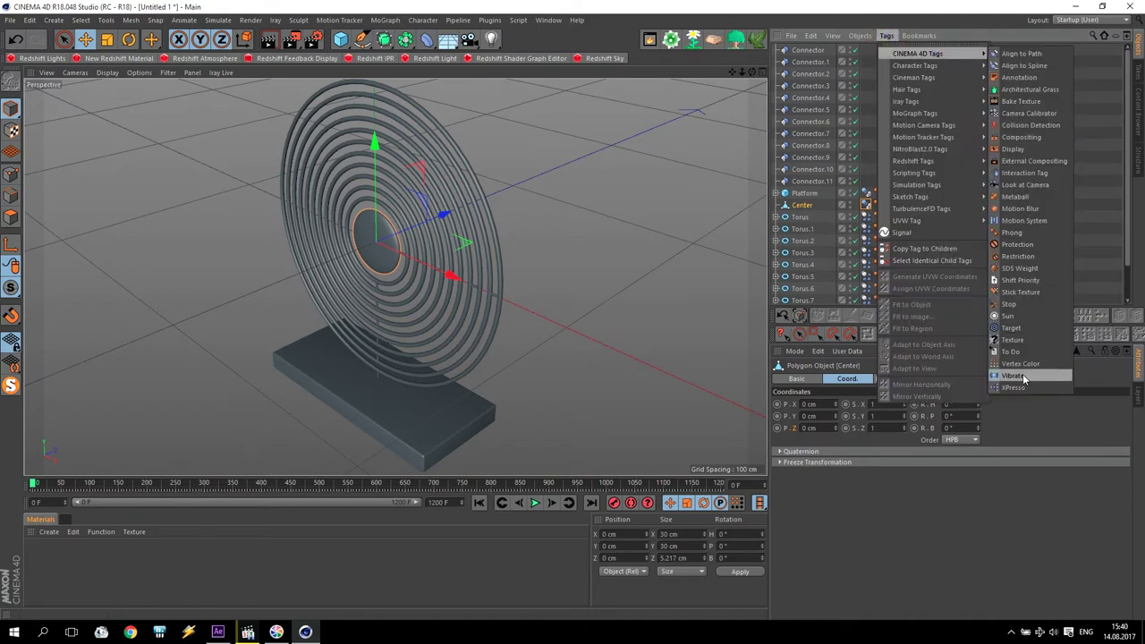
left_click(1019, 376)
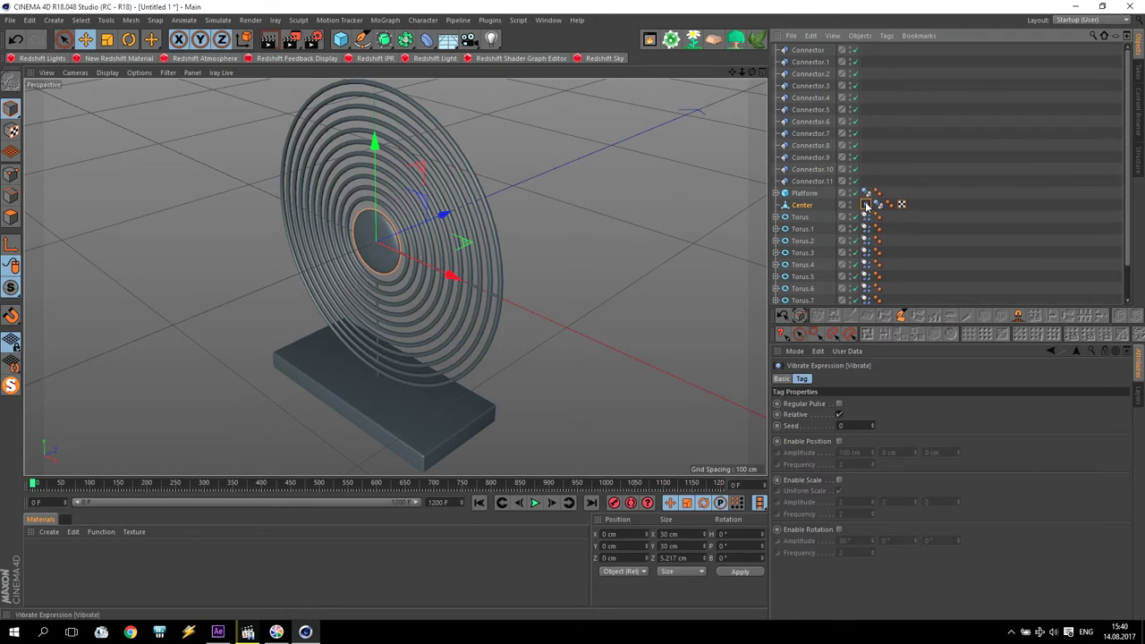
left_click(839, 529)
left_click(860, 540)
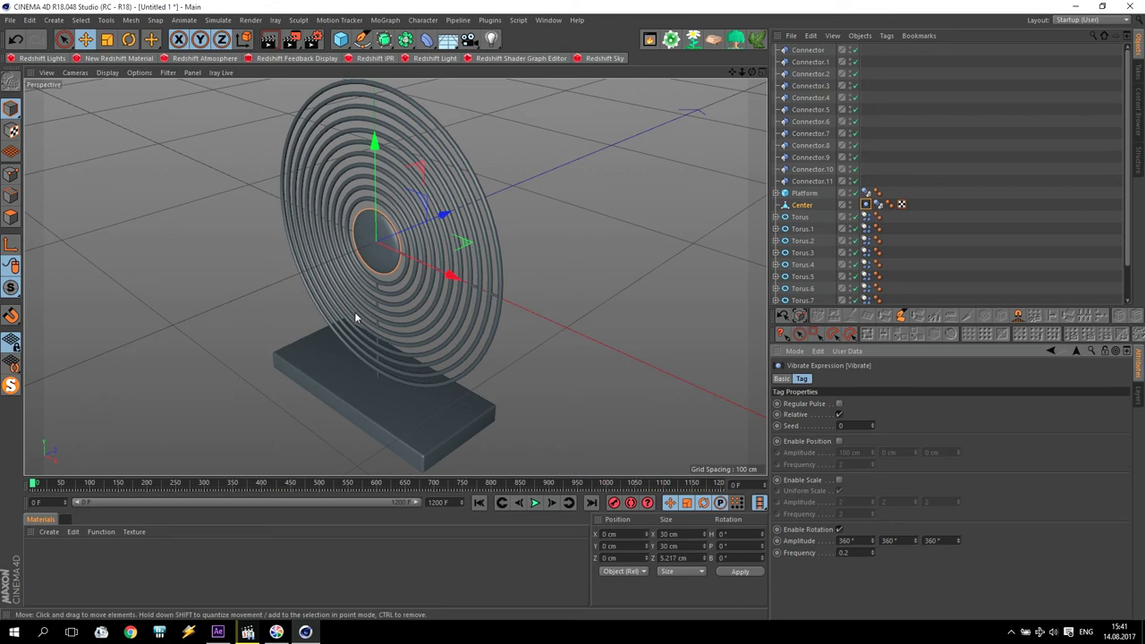
Play the simulation to check how the rings move around the vibrating center, and return to frame 0.
left_click(533, 506)
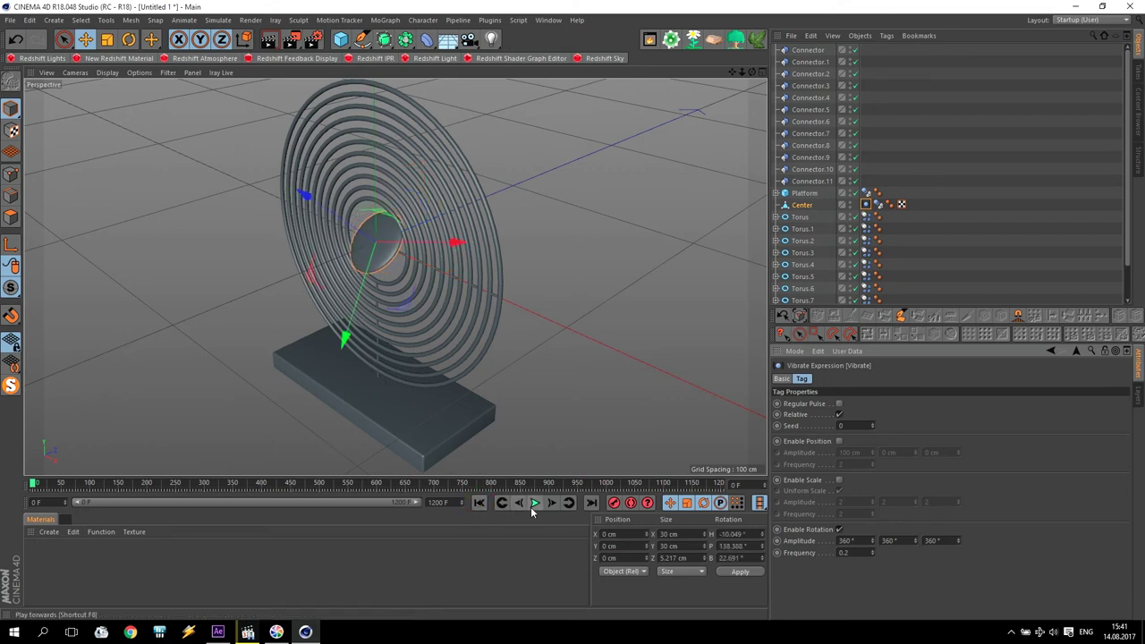
left_click(535, 506)
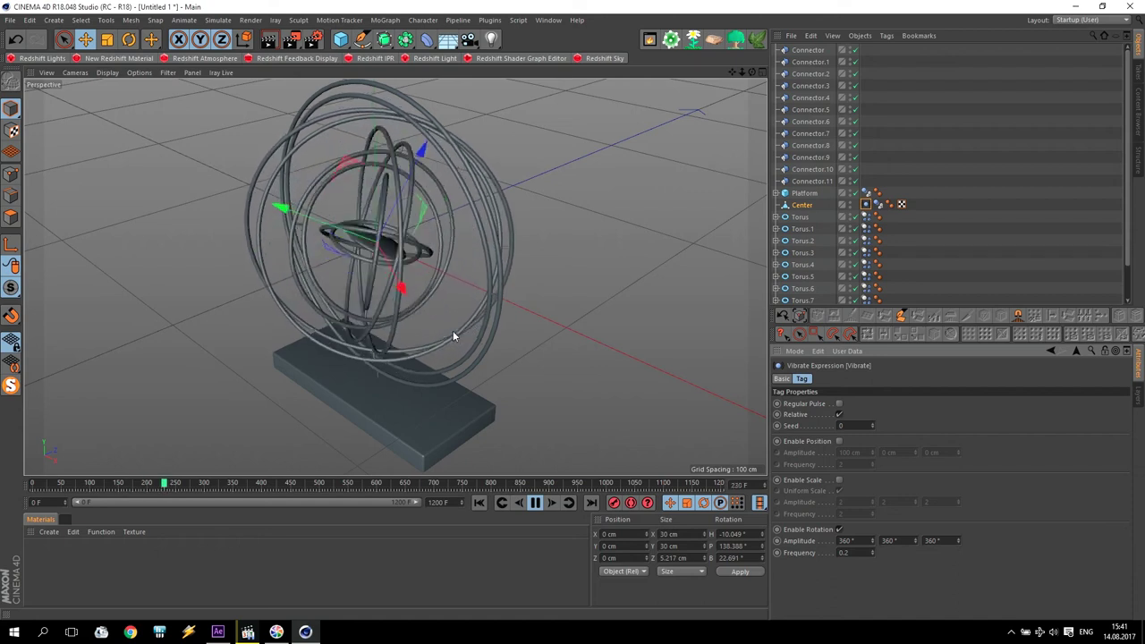
scroll(392, 307, "down", 3)
scroll(423, 306, "up", 1)
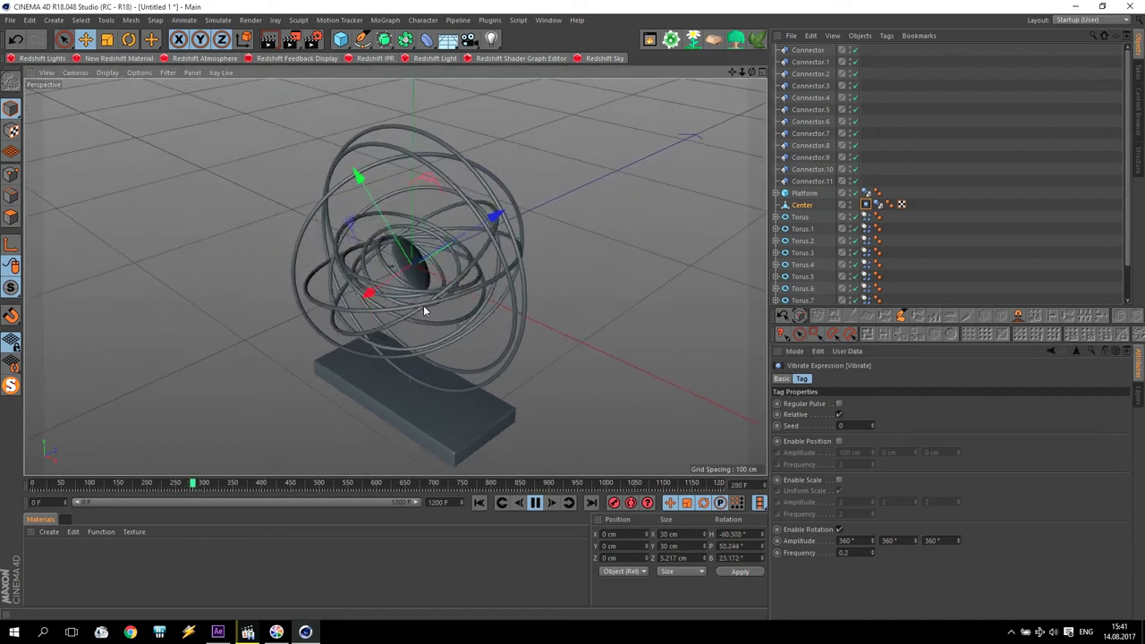
scroll(423, 306, "up", 3)
left_click_drag(480, 280, 490, 244, "alt")
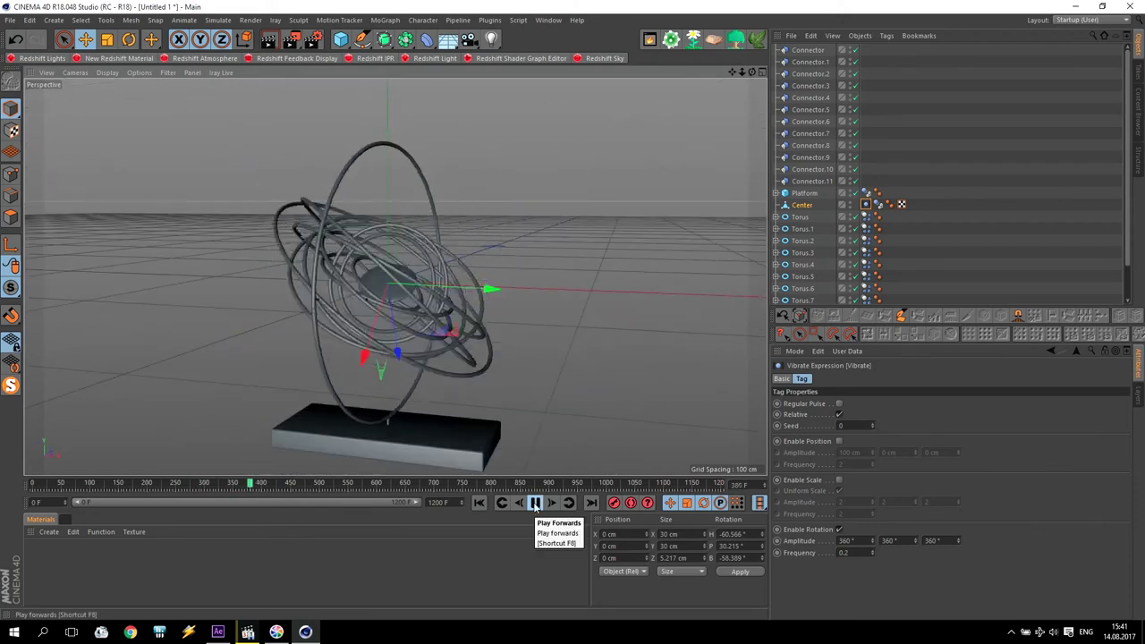
left_click(534, 503)
left_click(479, 503)
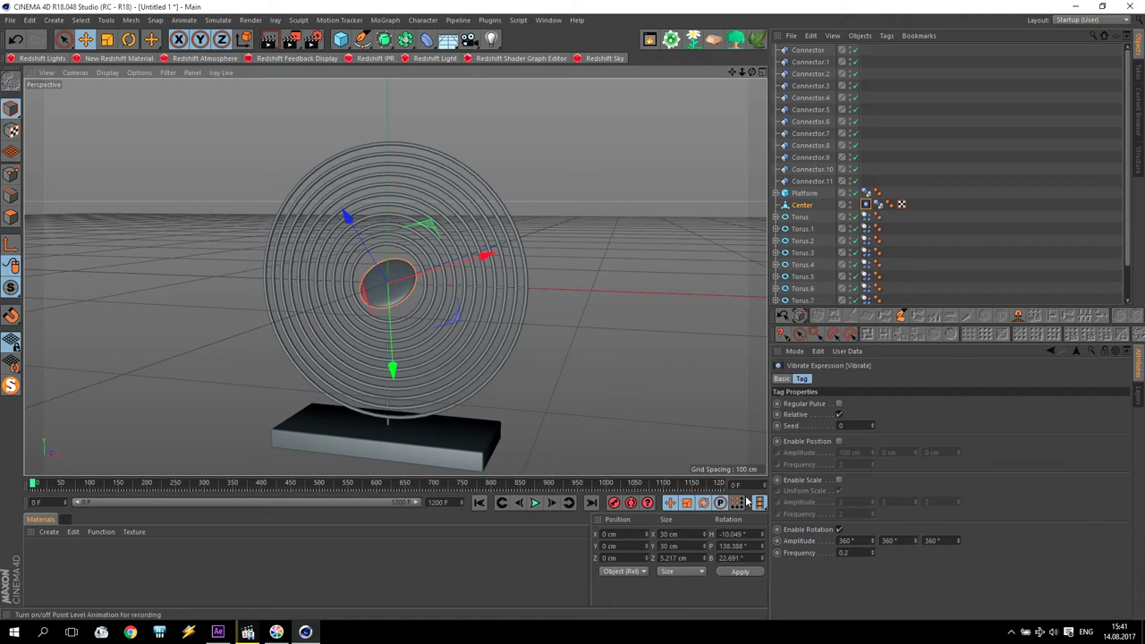
Reset the Center object's H, P and B rotation to 0°.
left_click(801, 206)
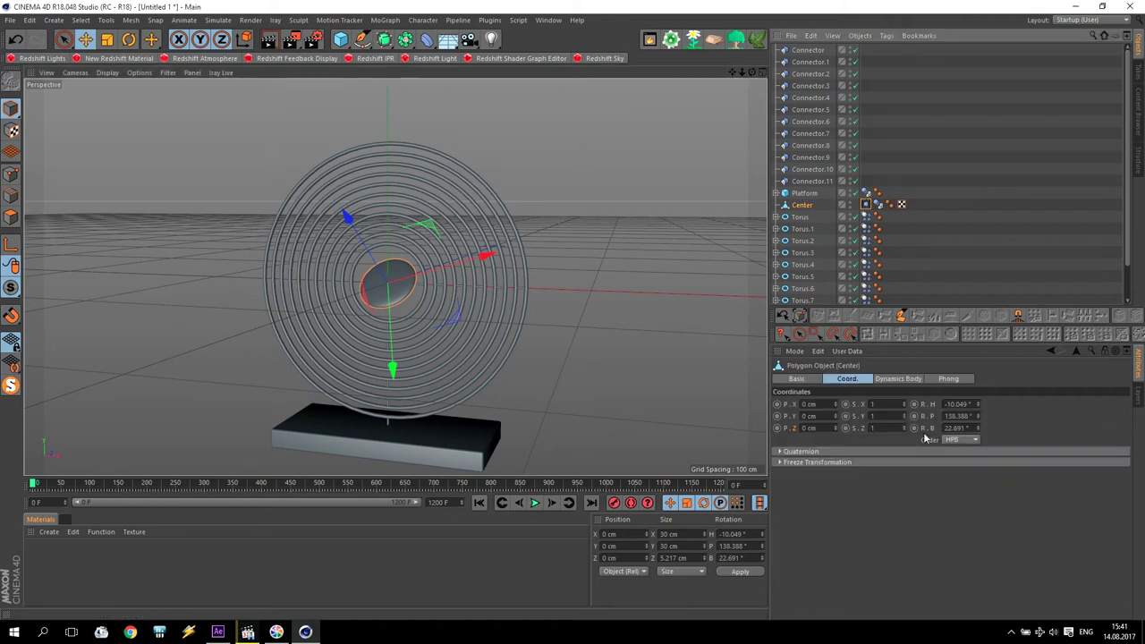
left_click(962, 404)
type("0")
left_click(957, 416)
type("0")
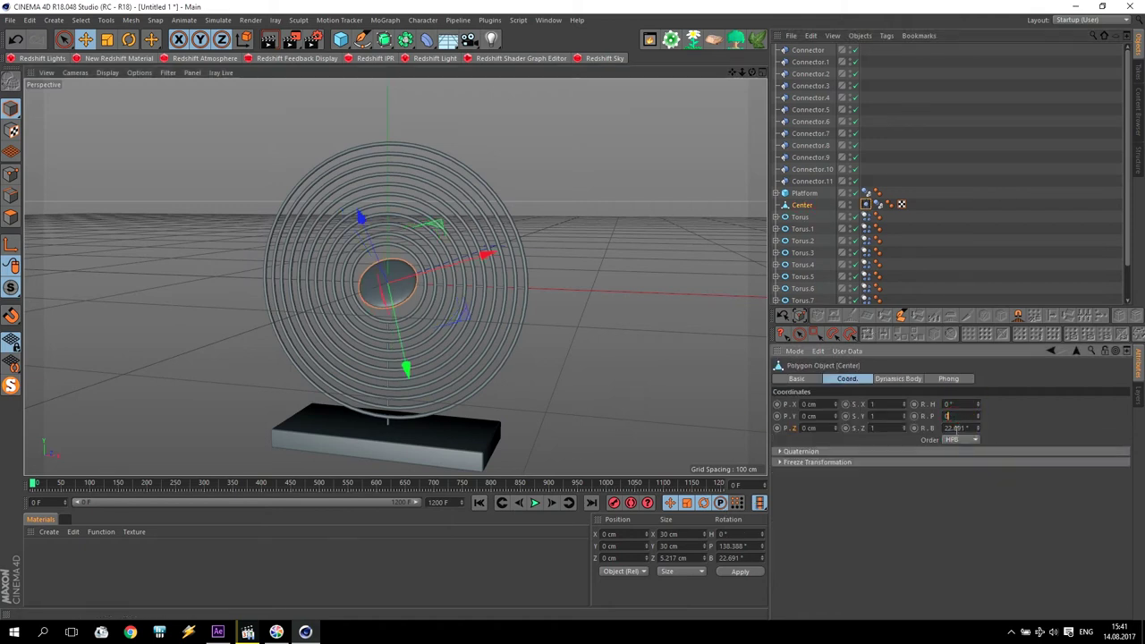
left_click(949, 428)
type("0")
key("Return")
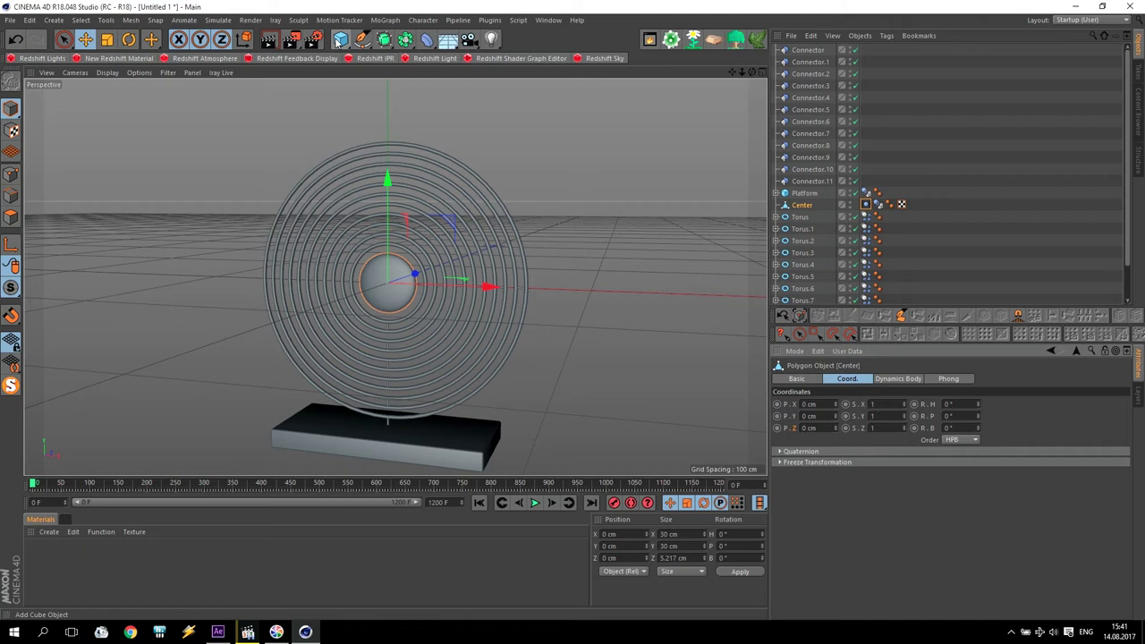
Add a cube to the scene and set its Y size to 10 cm.
left_click(339, 40)
left_click(452, 58)
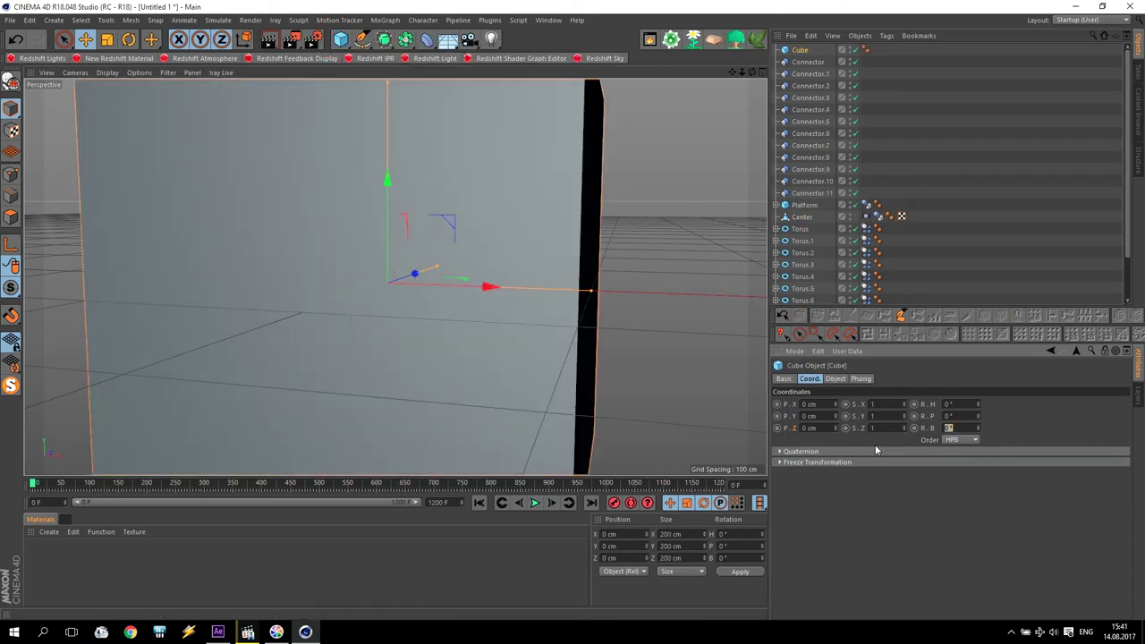
left_click(835, 378)
left_click_drag(845, 417, 844, 416)
double_click(821, 415)
type("20")
key("Return")
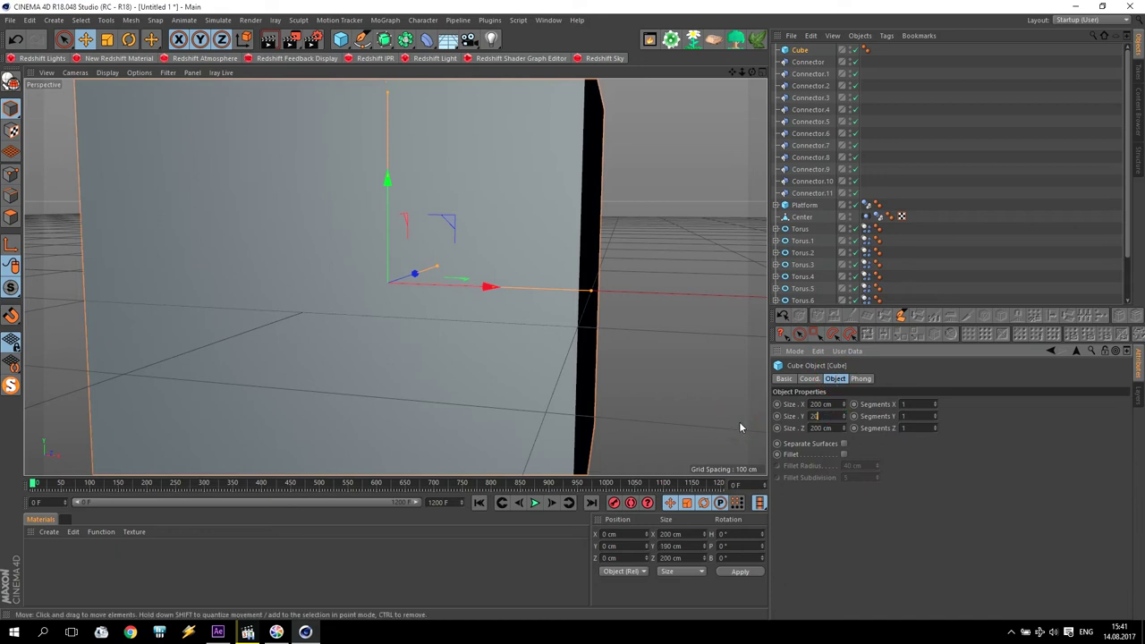
double_click(821, 416)
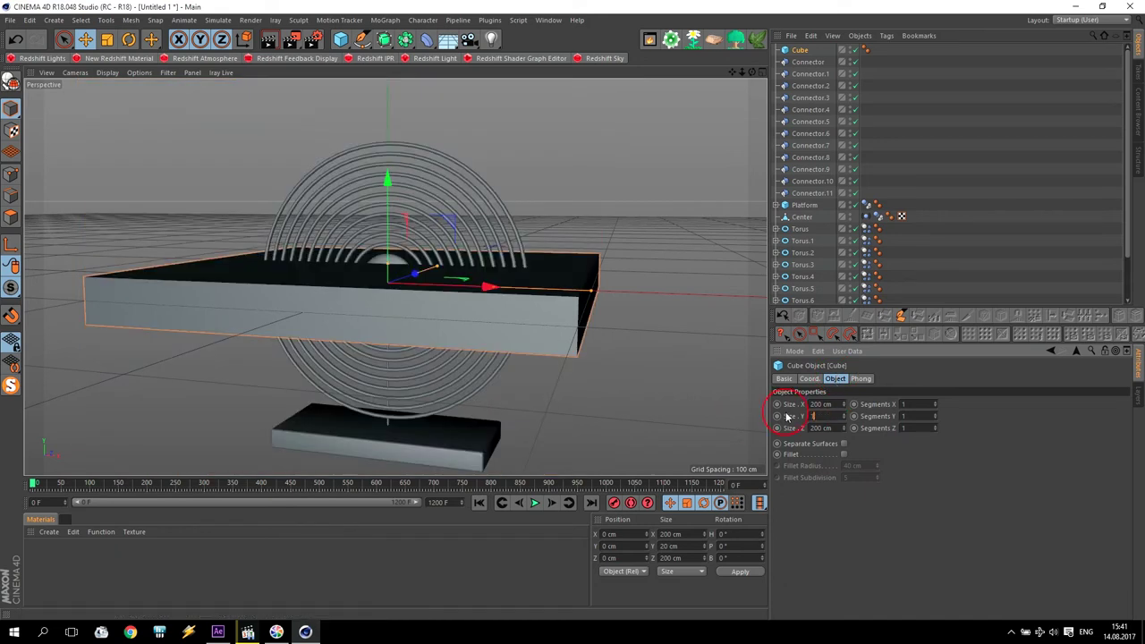
type("10")
key("Return")
Set the cube's X size to 800 cm.
double_click(839, 404)
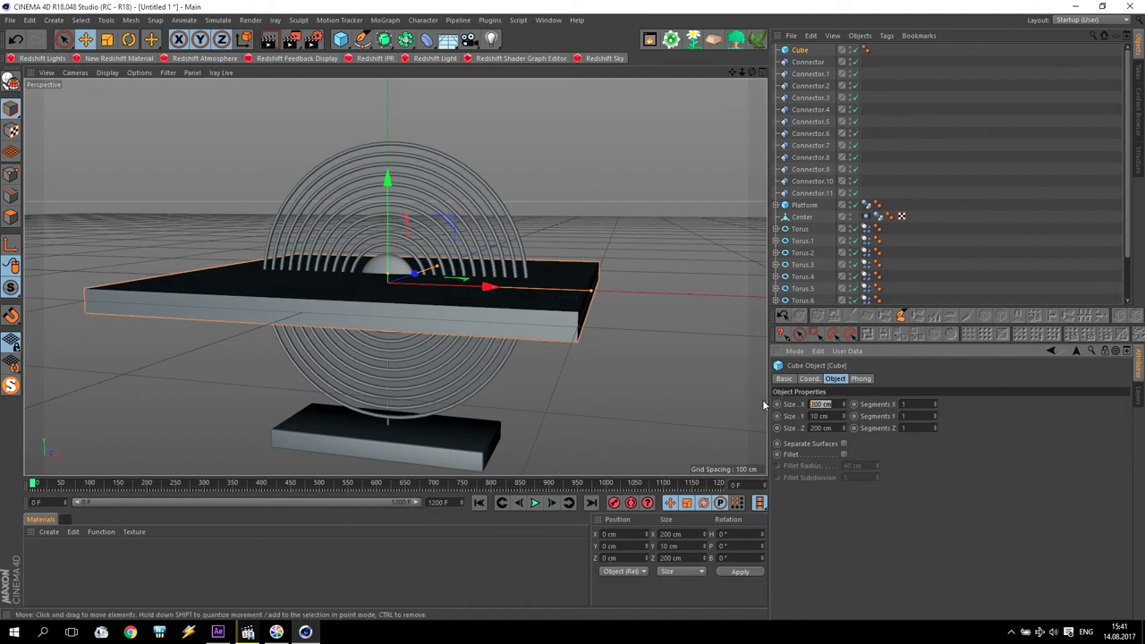
type("600")
key("Return")
double_click(830, 403)
type("8")
Set the cube's Z size to 400 cm and lower it beneath the platform to about Y -93.4 cm.
double_click(832, 427)
type("400")
key("Return")
left_click_drag(393, 224, 400, 366, "alt")
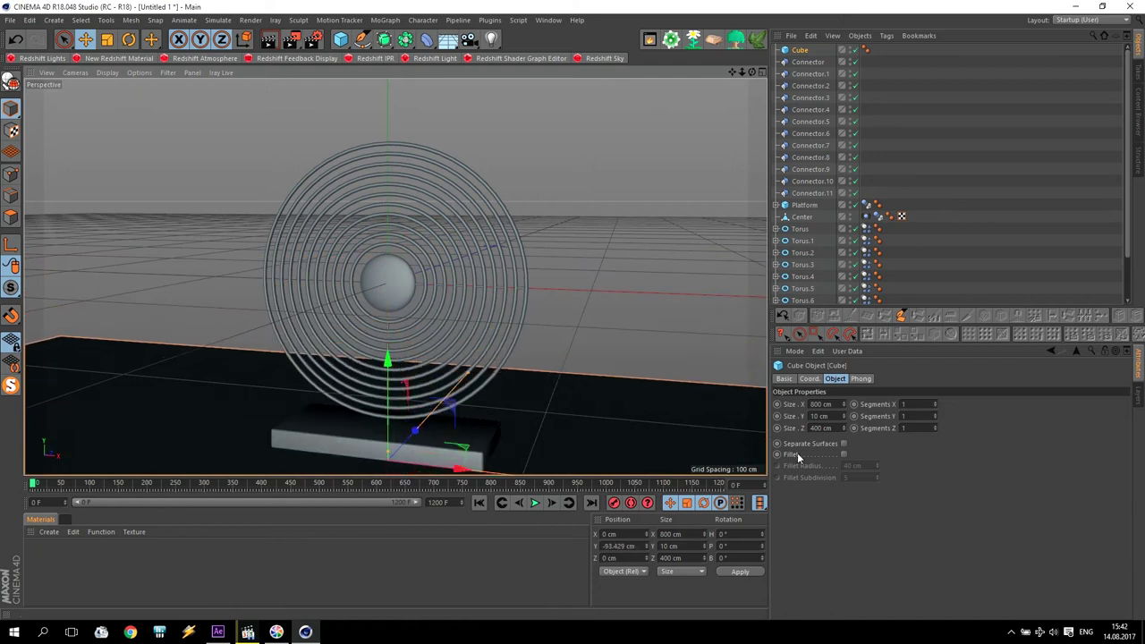
Set the cube's Z size to 500 cm and enable its fillet with a 2 cm radius.
double_click(834, 428)
type("500")
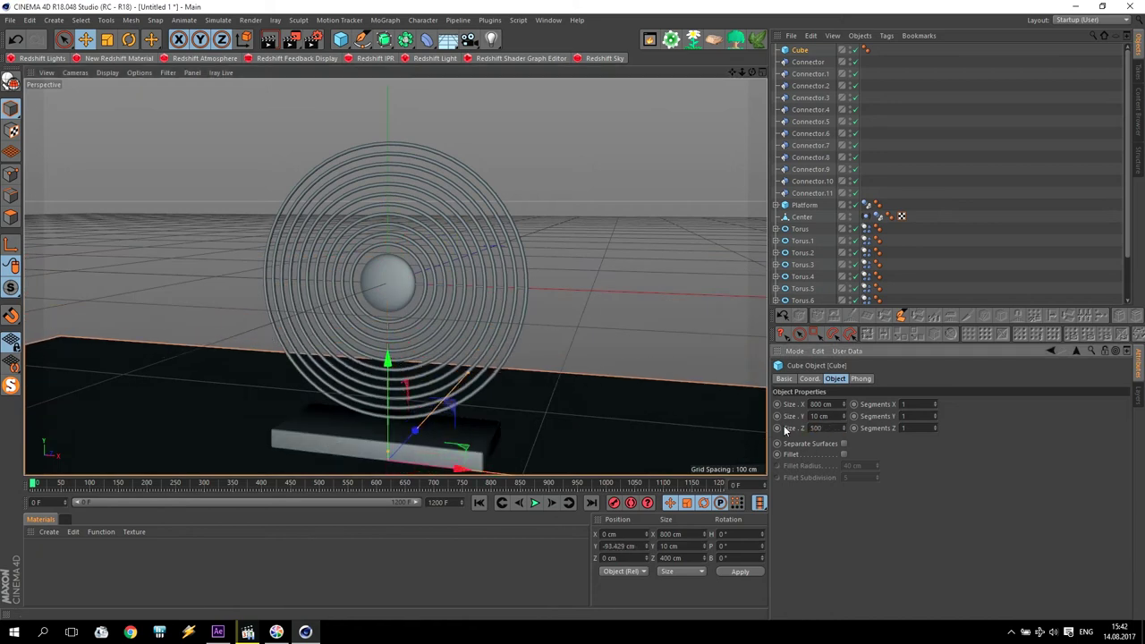
key("Return")
left_click(843, 455)
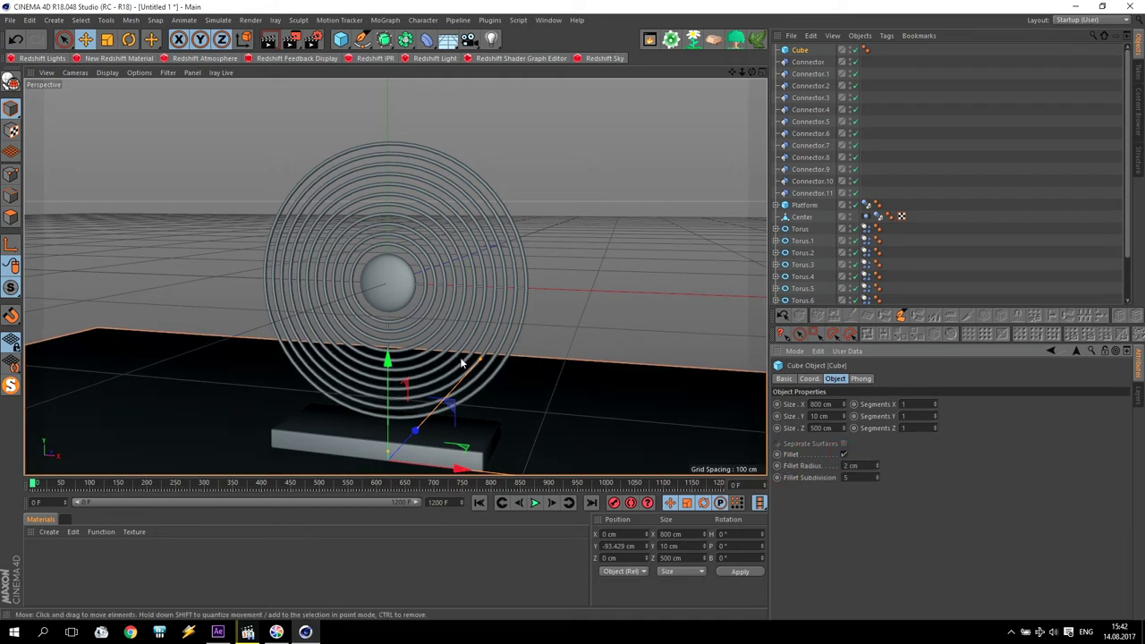
Using the front view, raise the cube to about Y -89.4 cm so its top meets the platform's underside.
scroll(460, 357, "down", 3)
middle_click(473, 394)
middle_click(589, 415)
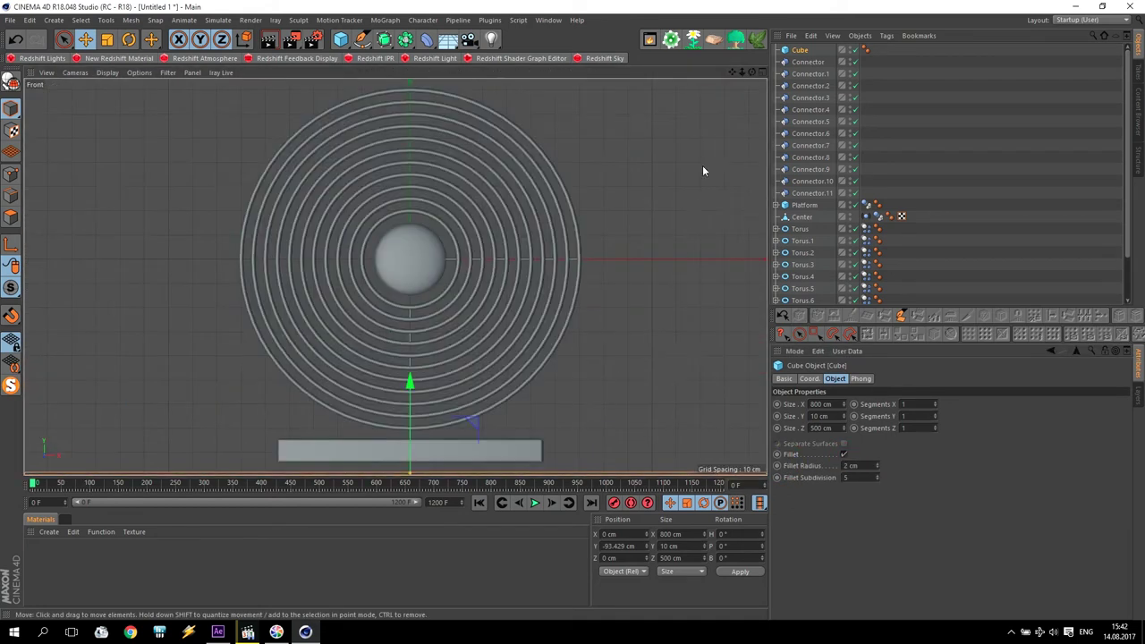
scroll(500, 319, "up", 4)
scroll(501, 320, "up", 3)
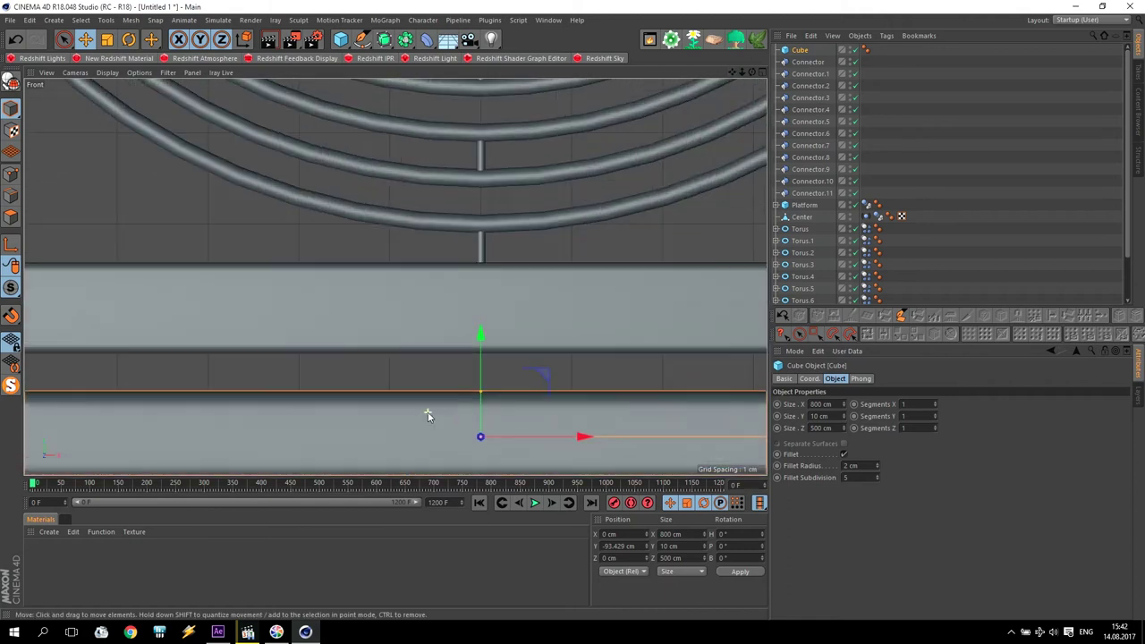
left_click_drag(480, 372, 478, 335)
middle_click(381, 437)
middle_click(255, 264)
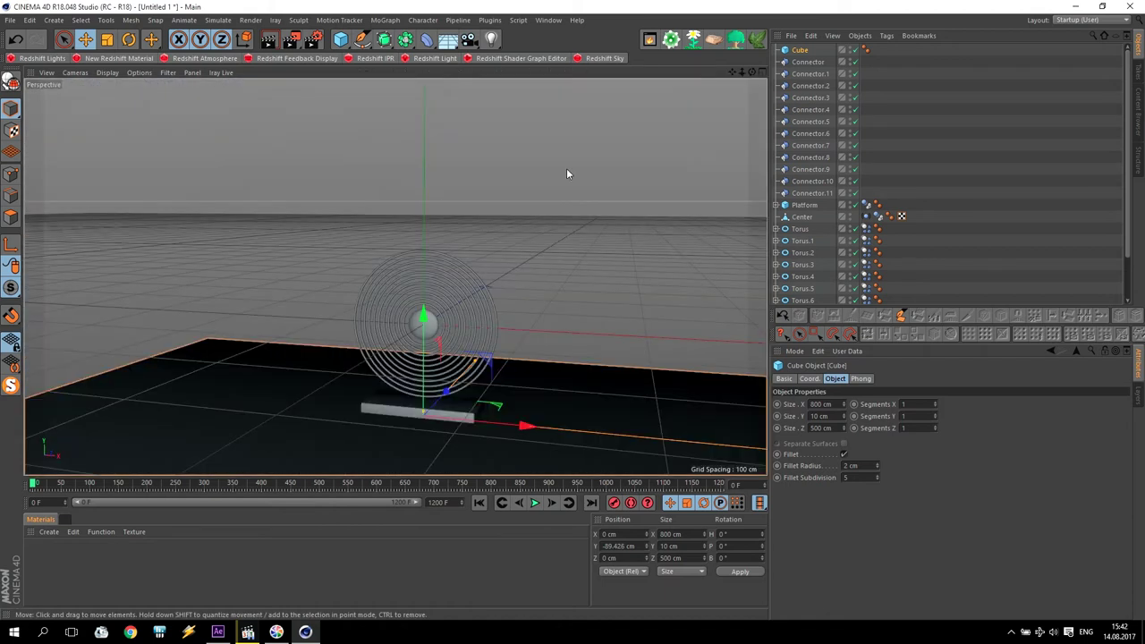
scroll(396, 274, "up", 3)
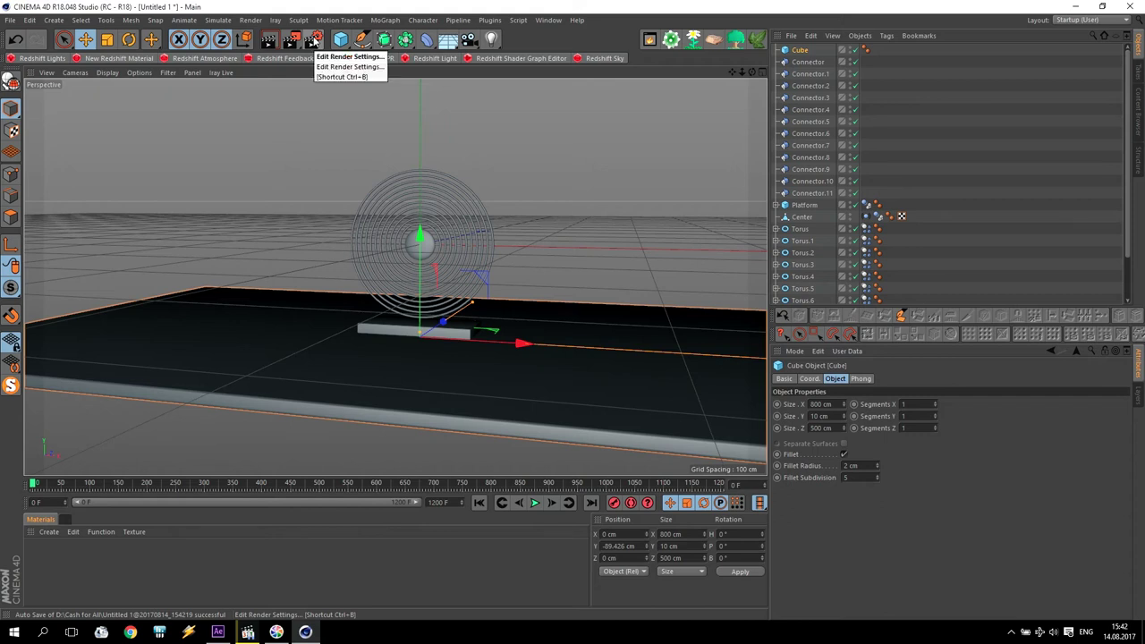
Switch the renderer to Redshift and set the output frame rate to 25 in the render settings.
left_click(313, 41)
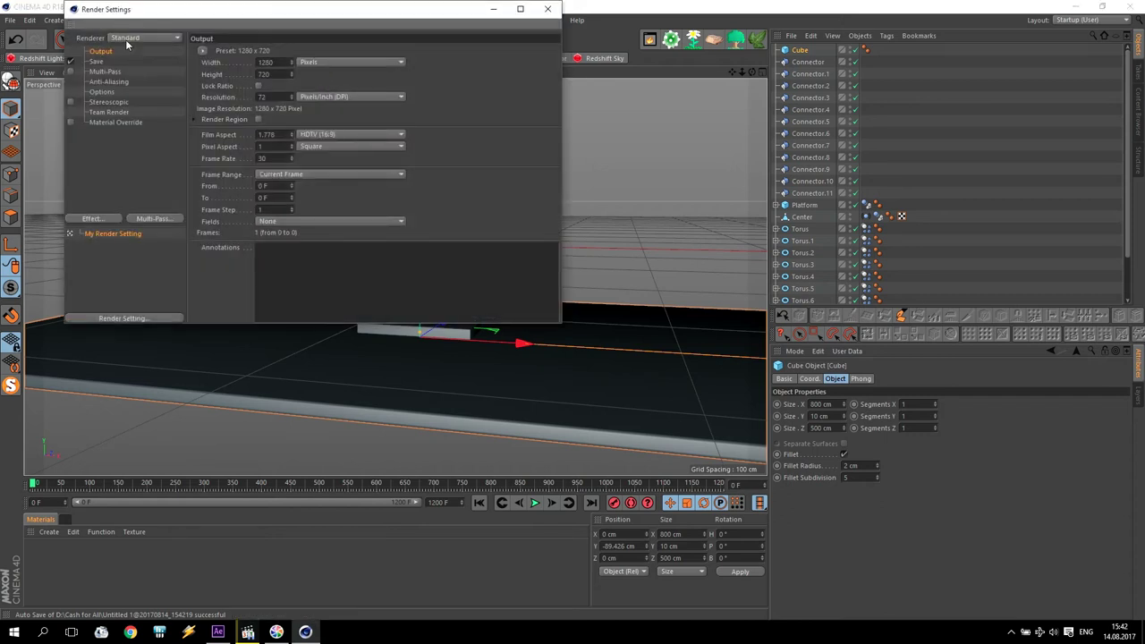
left_click(131, 39)
left_click(122, 98)
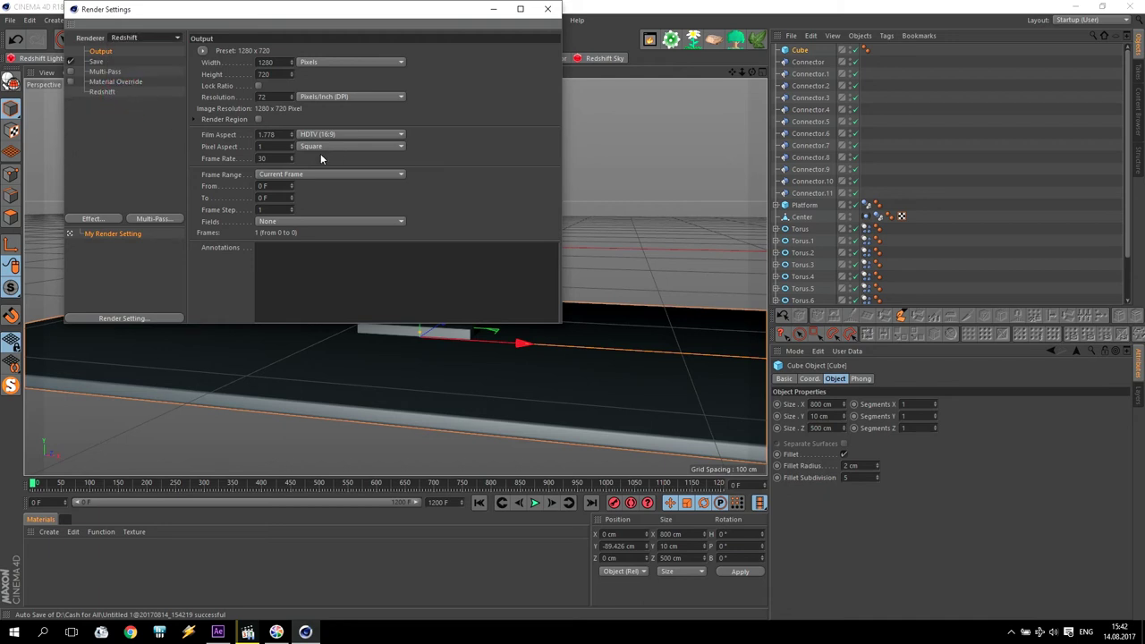
left_click_drag(275, 157, 219, 158)
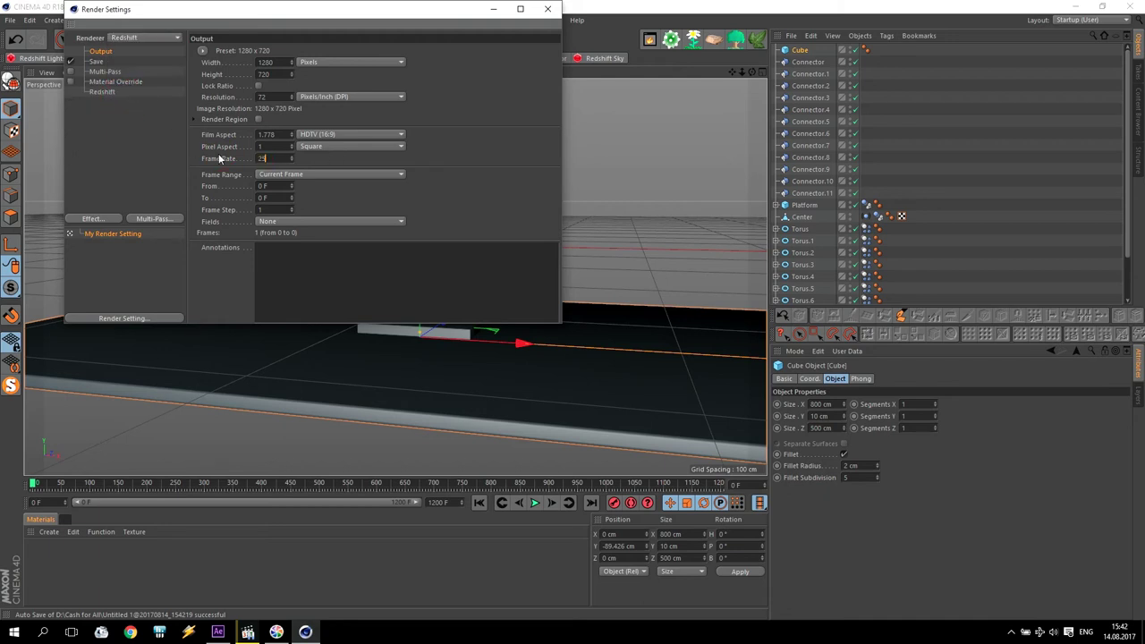
left_click(547, 9)
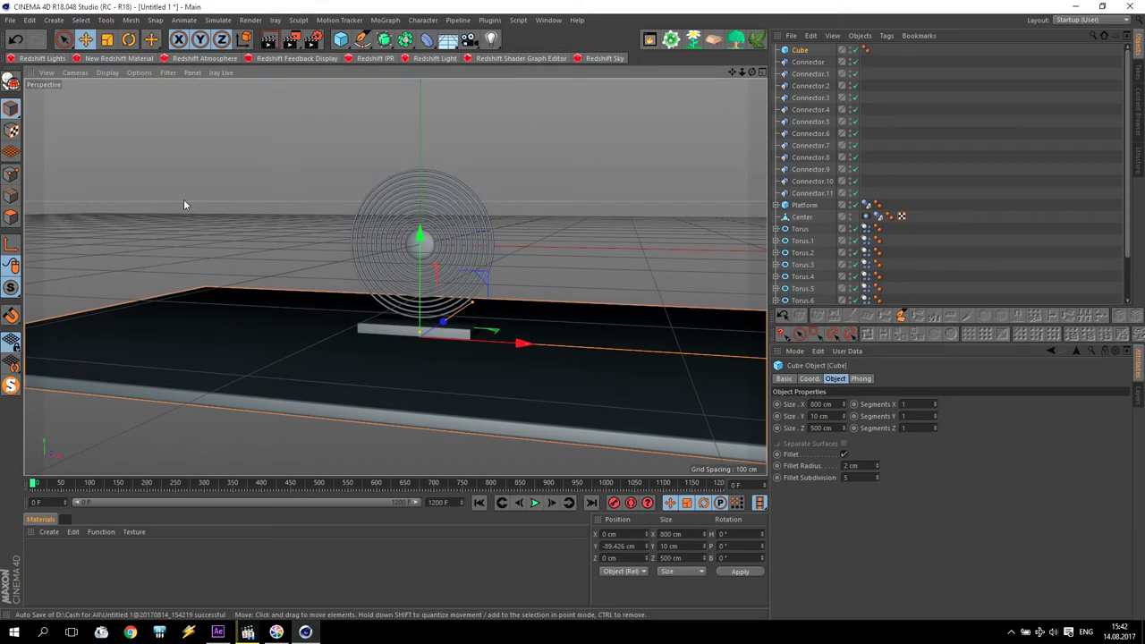
Create a new Redshift material of the basic Material type.
left_click(48, 531)
mouse_move(81, 447)
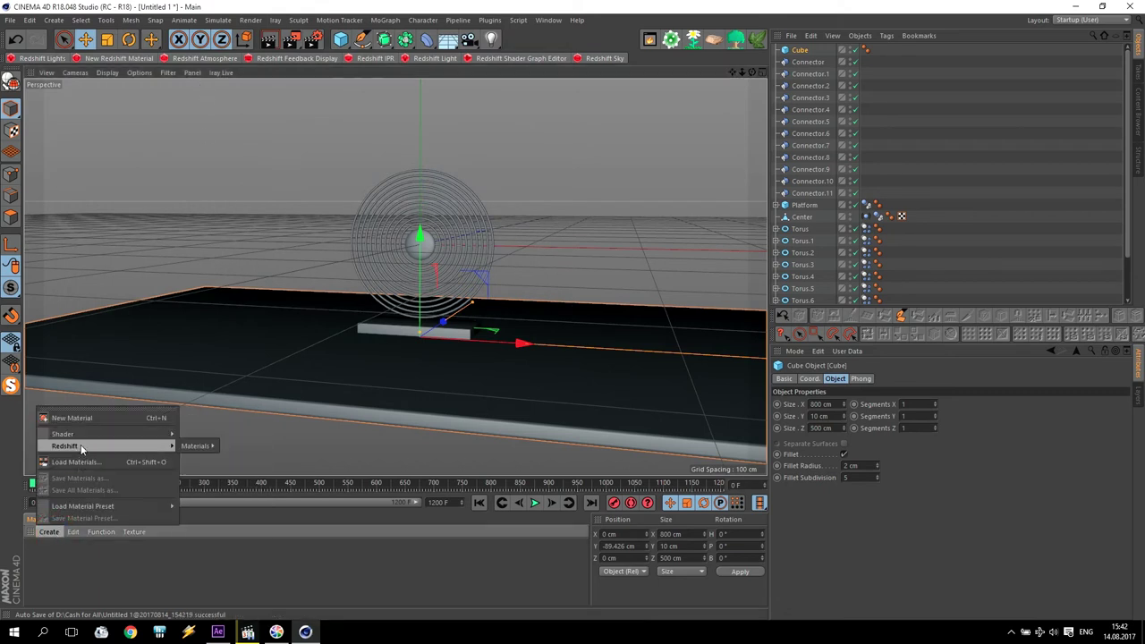
mouse_move(194, 450)
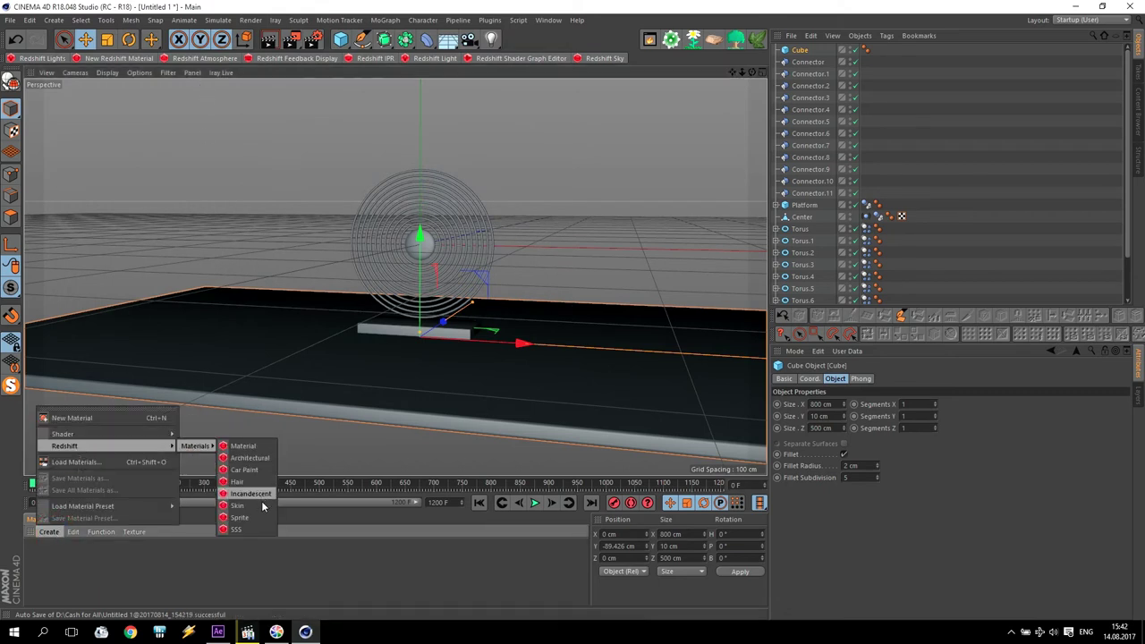
left_click(249, 447)
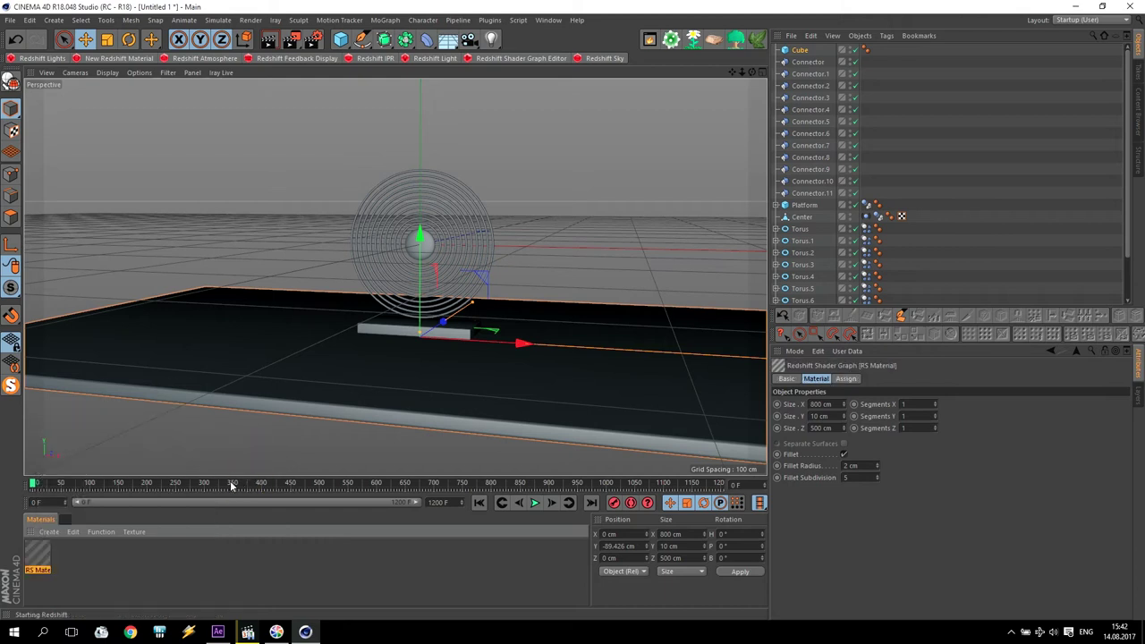
In the new material's shader graph, set the RS Material node's diffuse weight to 0.
scroll(458, 228, "up", 4)
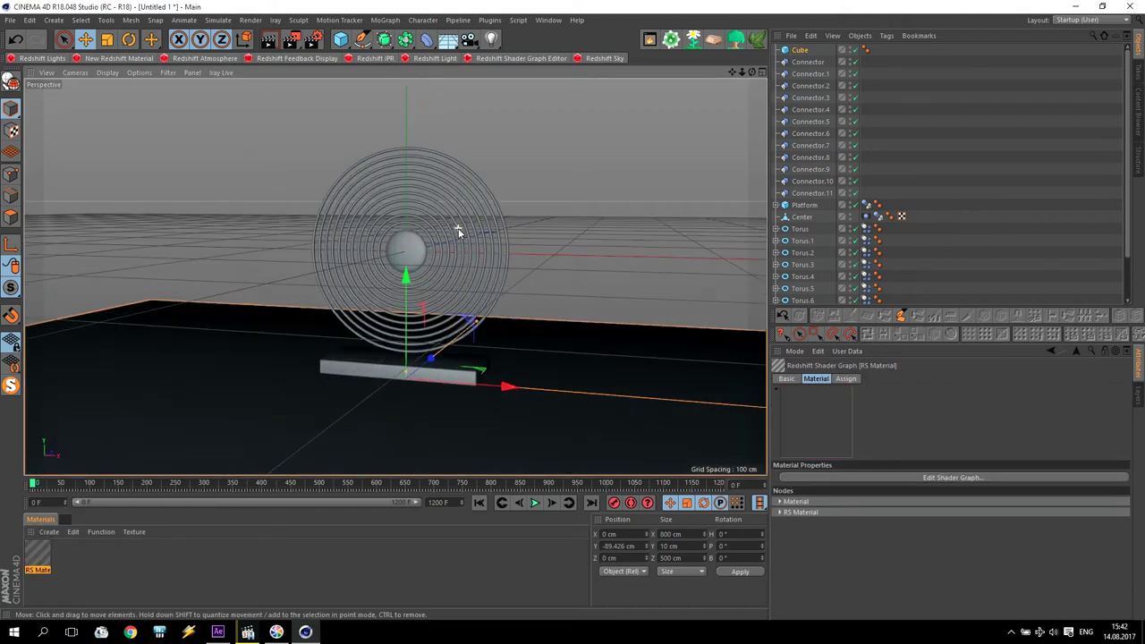
scroll(457, 230, "up", 4)
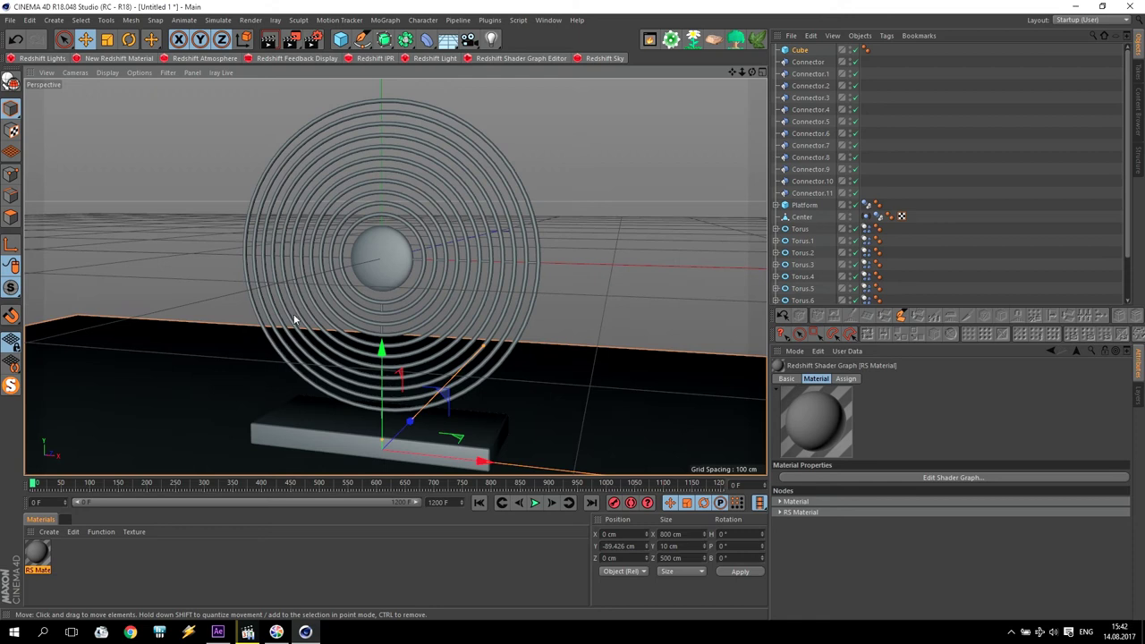
double_click(39, 555)
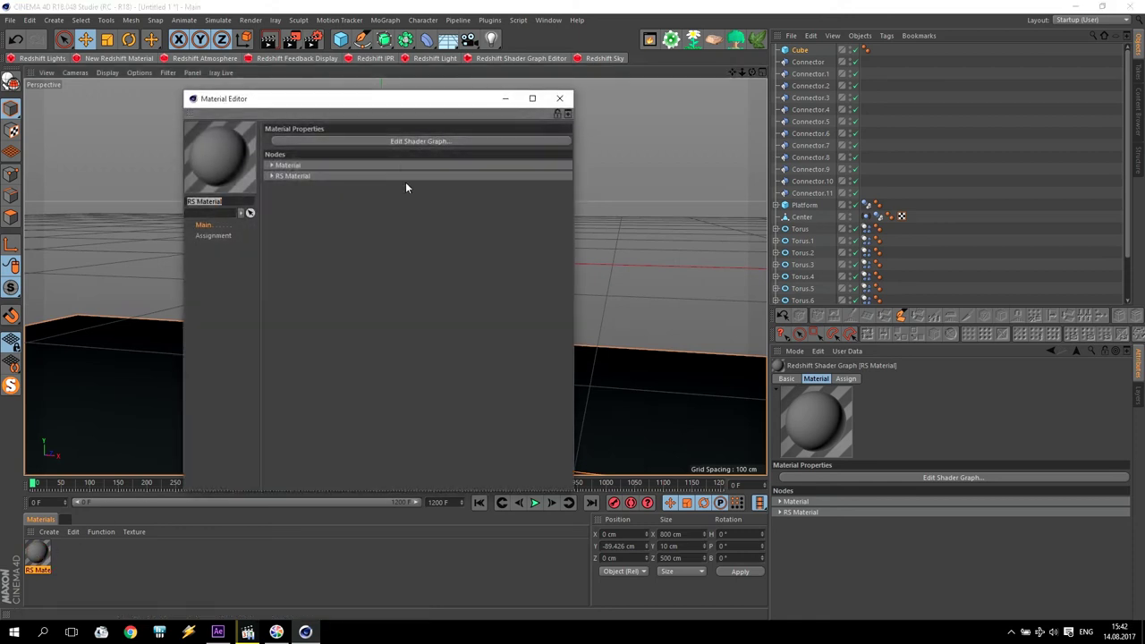
left_click(394, 143)
left_click(207, 266)
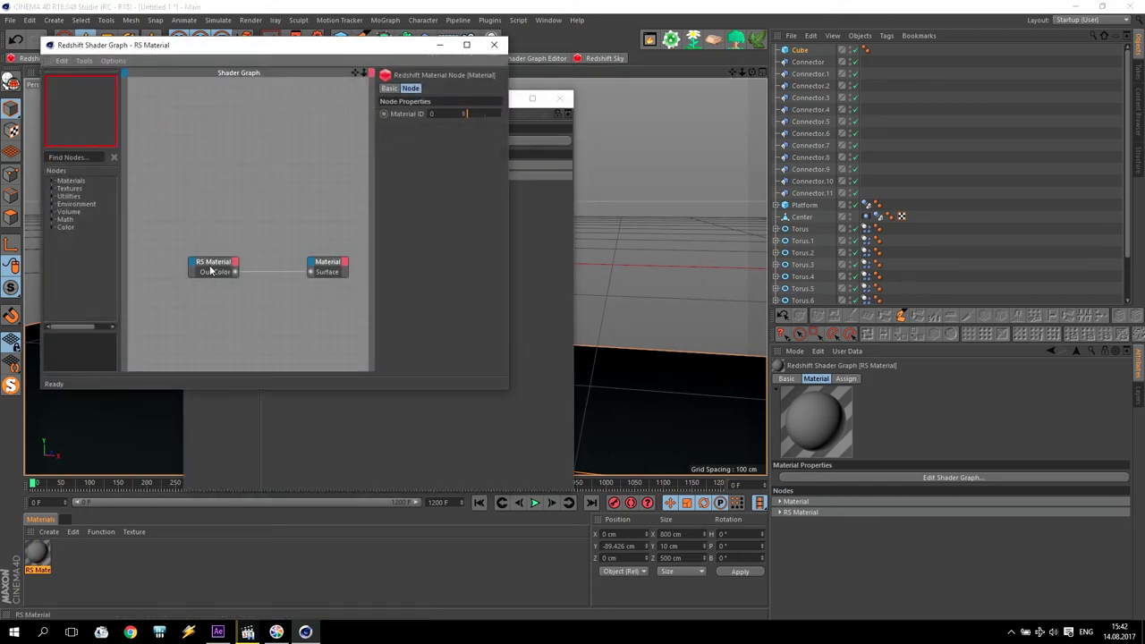
left_click(466, 44)
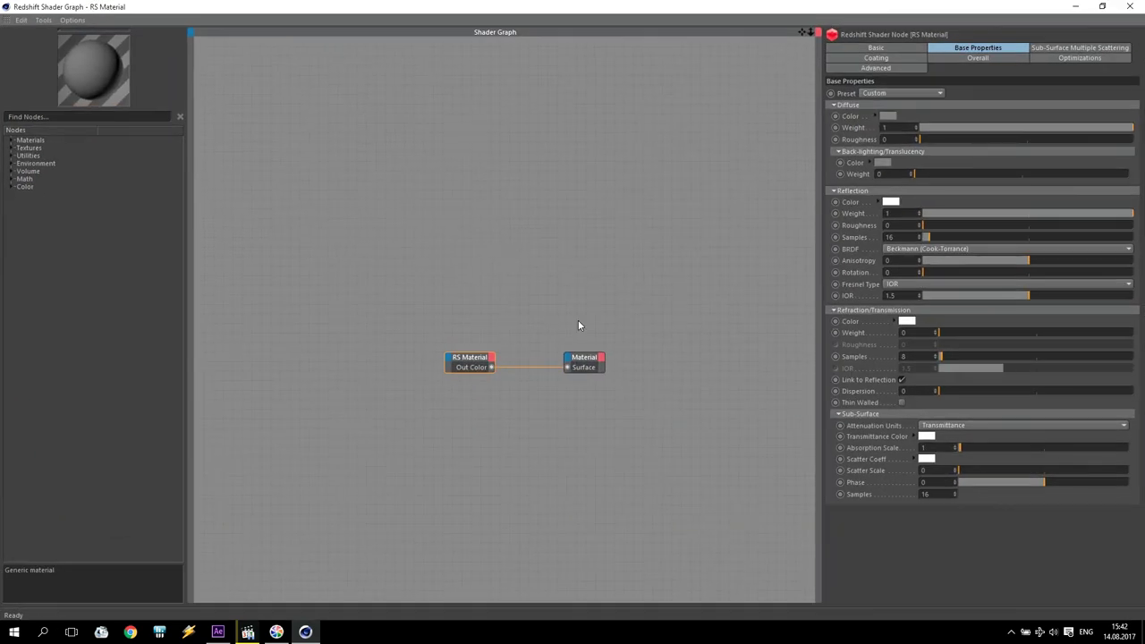
left_click_drag(1013, 135, 877, 132)
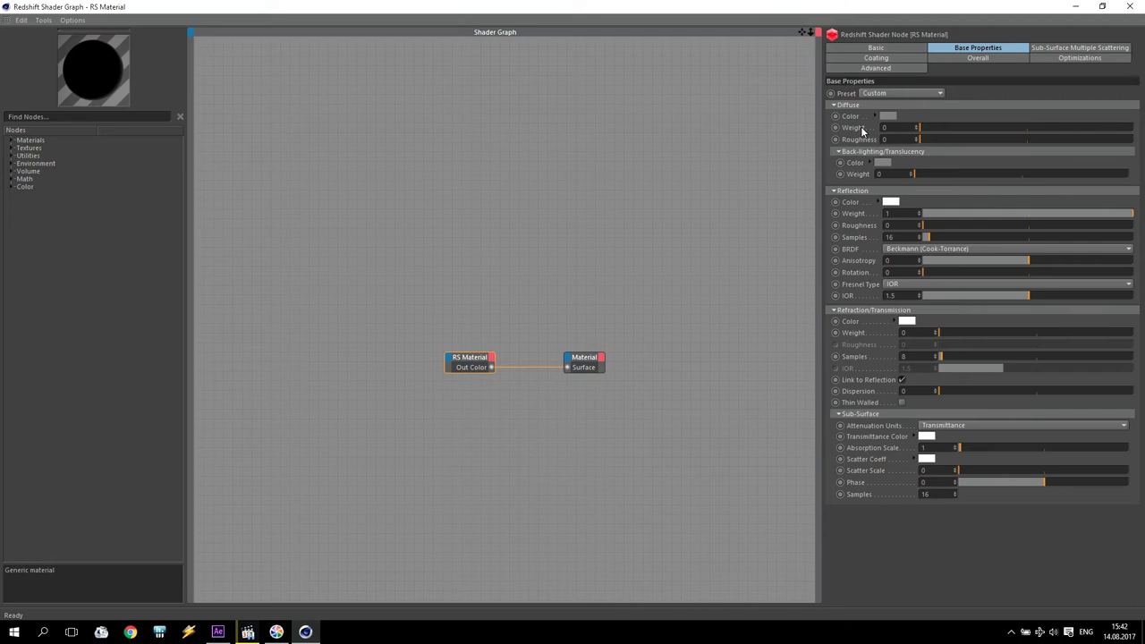
Set the reflection's Fresnel type to Color + Edge Tint and make both the reflectivity and metal edge tint pure white.
left_click(898, 286)
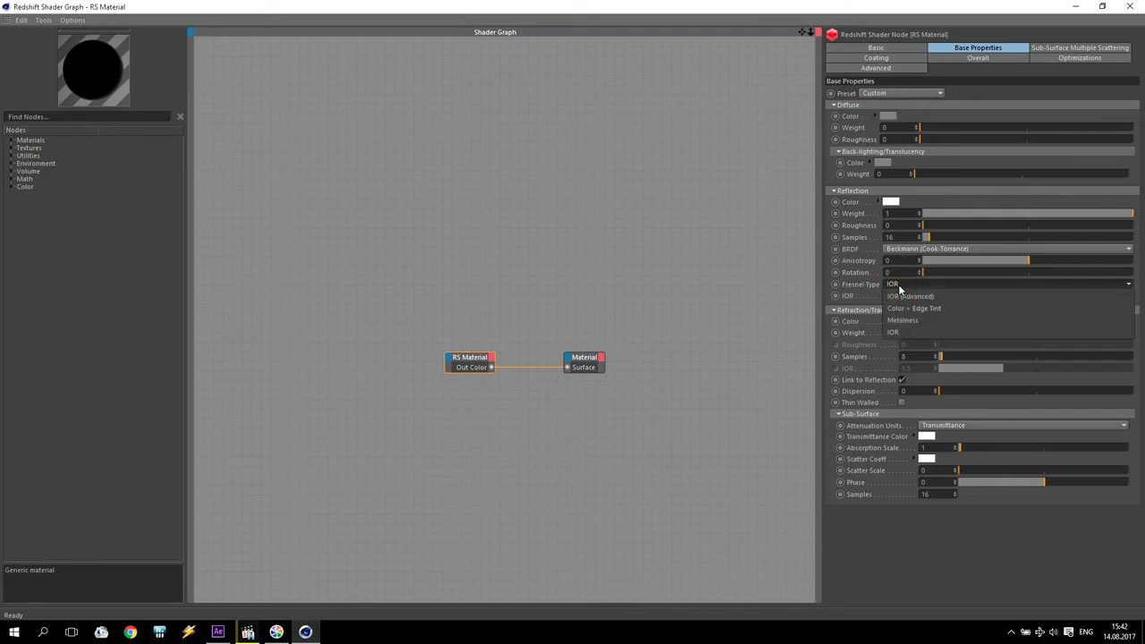
left_click(910, 309)
left_click(908, 296)
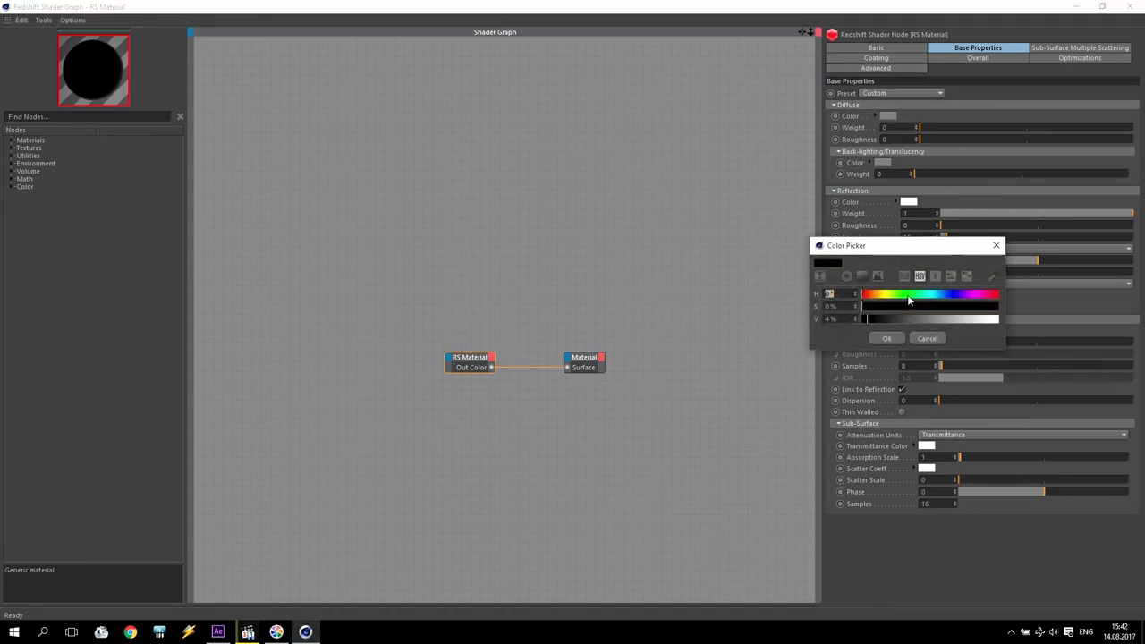
left_click_drag(899, 318, 1040, 320)
left_click(875, 345)
left_click(907, 305)
left_click_drag(900, 327, 1001, 337)
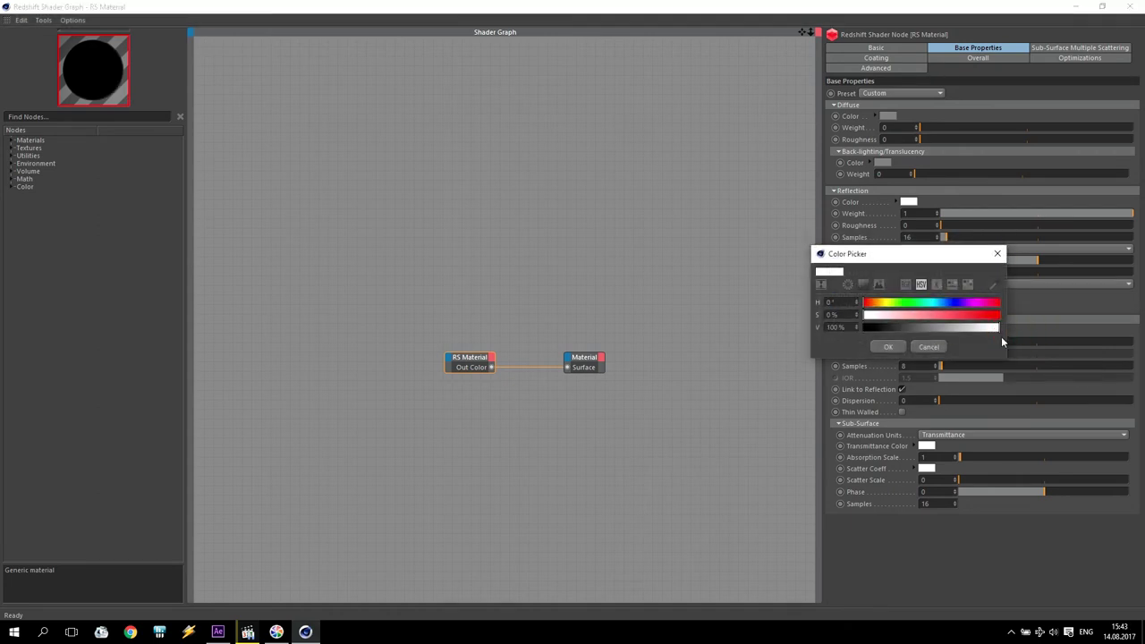
left_click(887, 346)
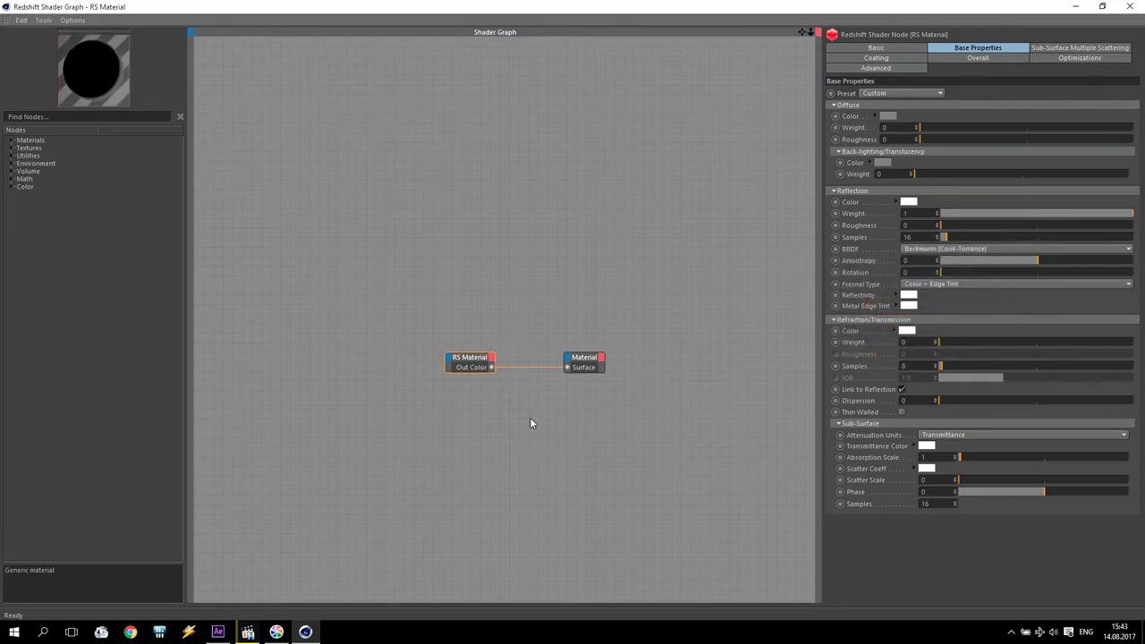
Check the sculpture's look in the Galaxy.mp4 reference video and close the material's shader graph and editor.
left_click(275, 626)
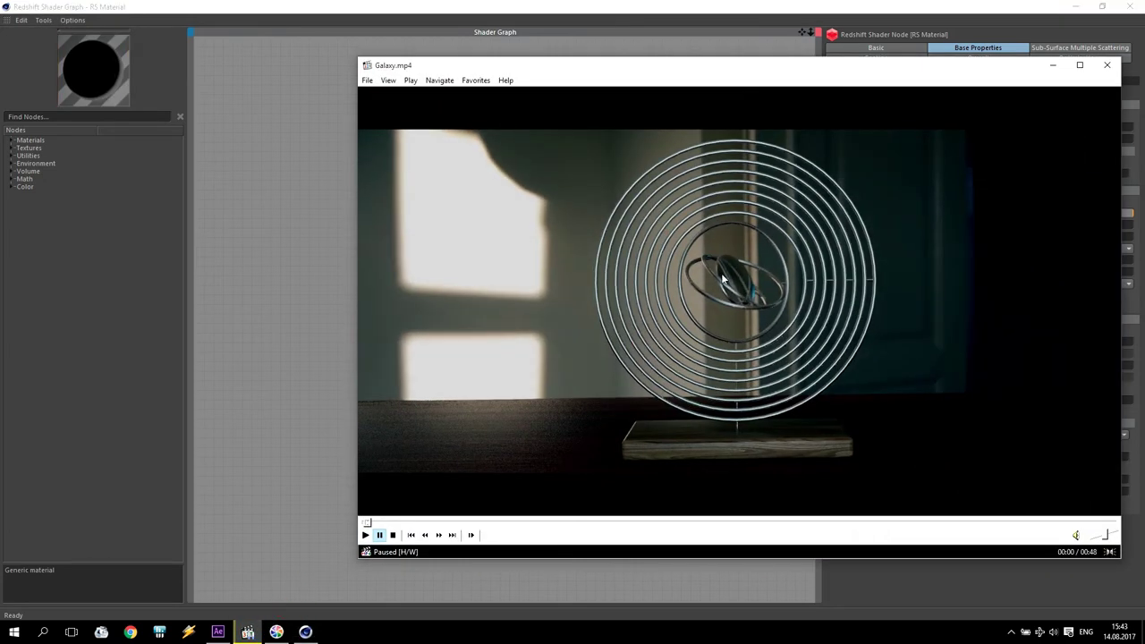
left_click(1052, 66)
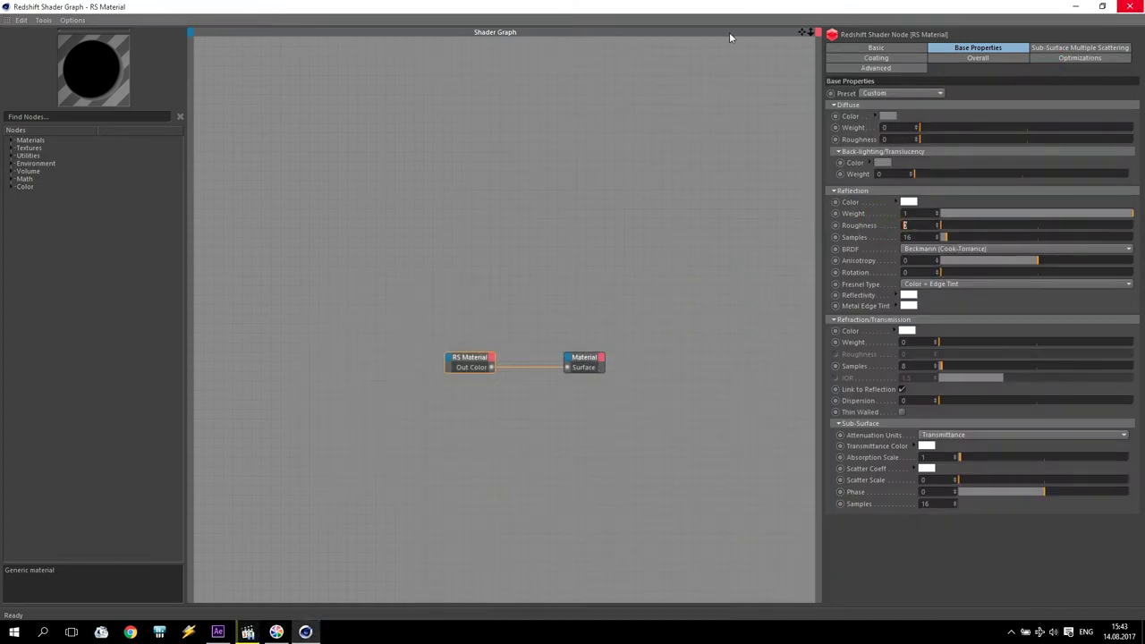
left_click(1128, 6)
left_click(558, 97)
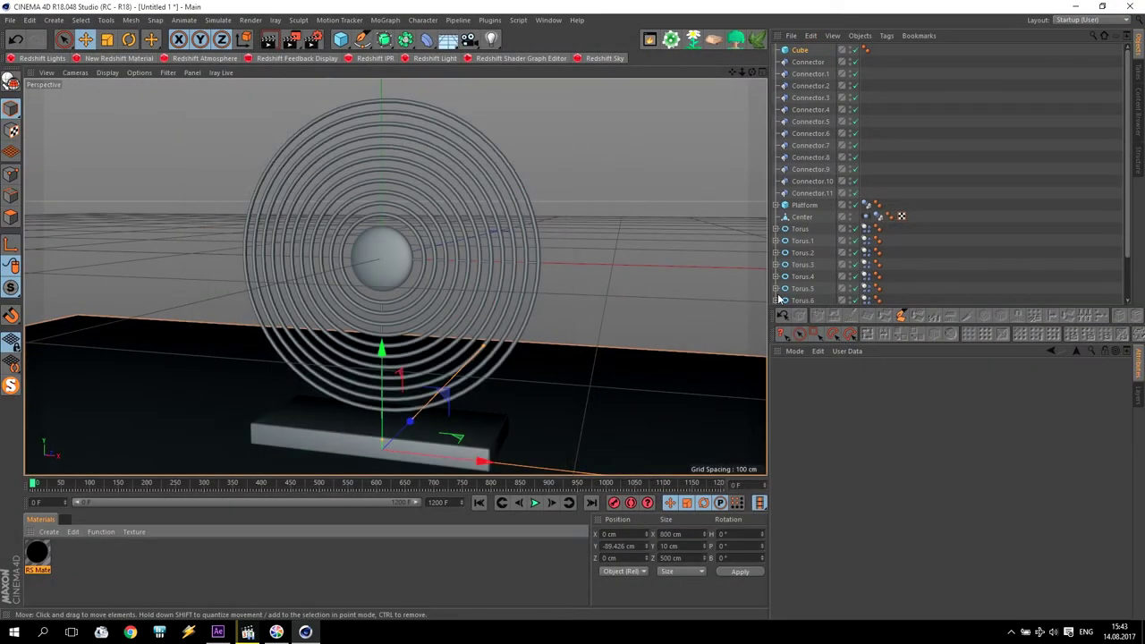
Assign the reflective RS Material to the Center object.
scroll(810, 260, "down", 2)
left_click(38, 553)
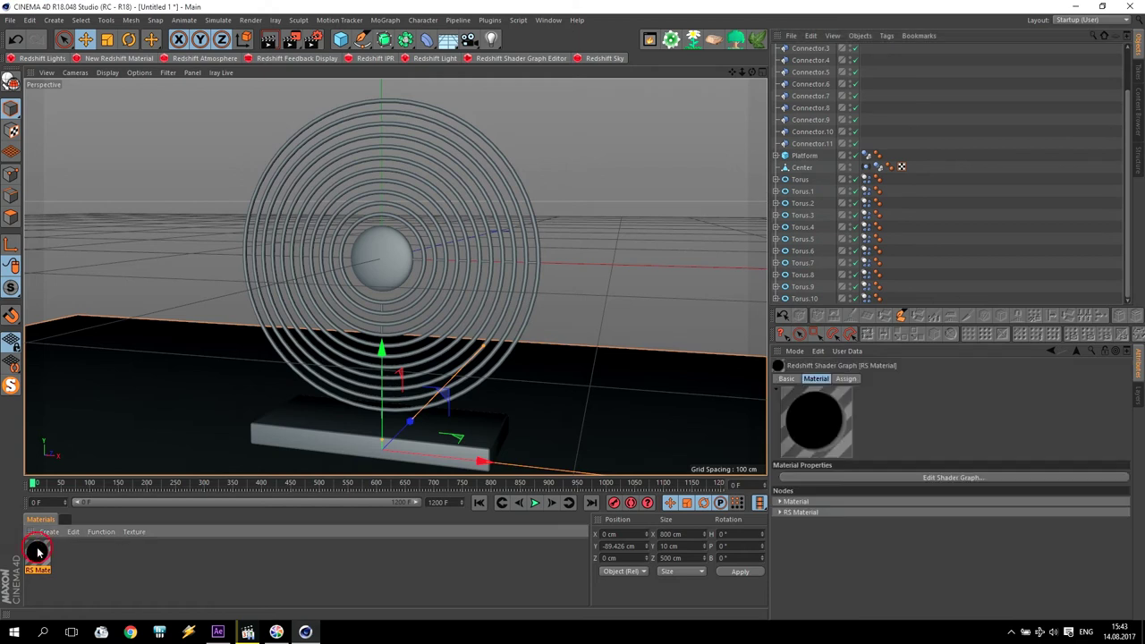
left_click_drag(39, 554, 810, 169)
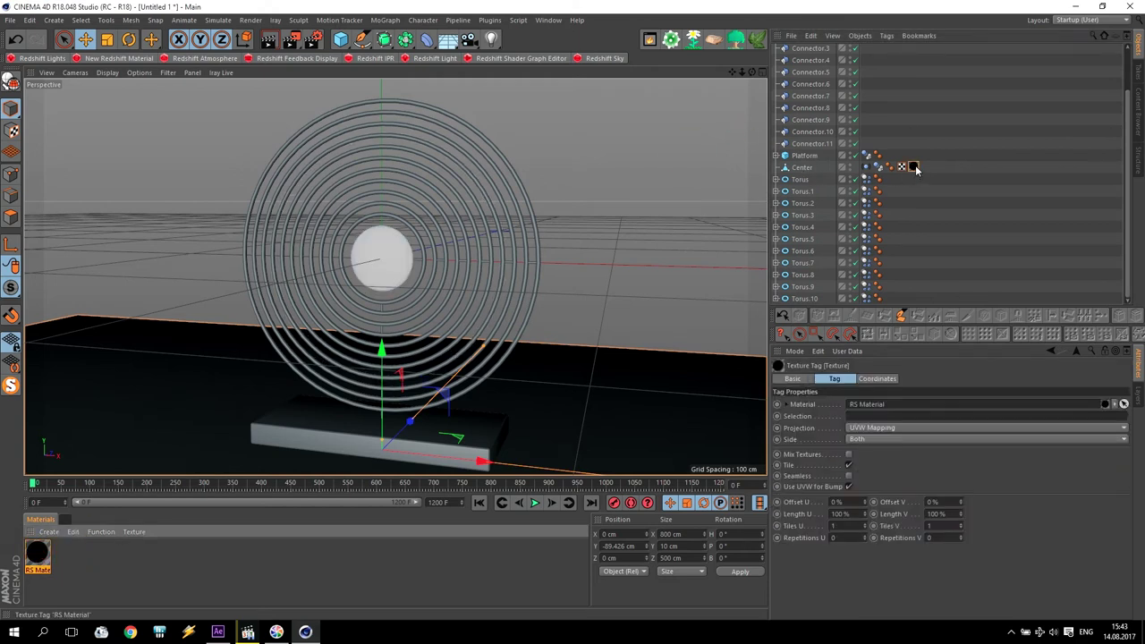
left_click(913, 168)
Copy Center's RS Material texture tag onto all the rings, from Torus through Torus.10.
left_click_drag(913, 167, 890, 203, "ctrl")
left_click_drag(889, 203, 890, 226, "ctrl")
left_click_drag(889, 227, 889, 240, "ctrl")
left_click_drag(889, 240, 891, 298, "ctrl")
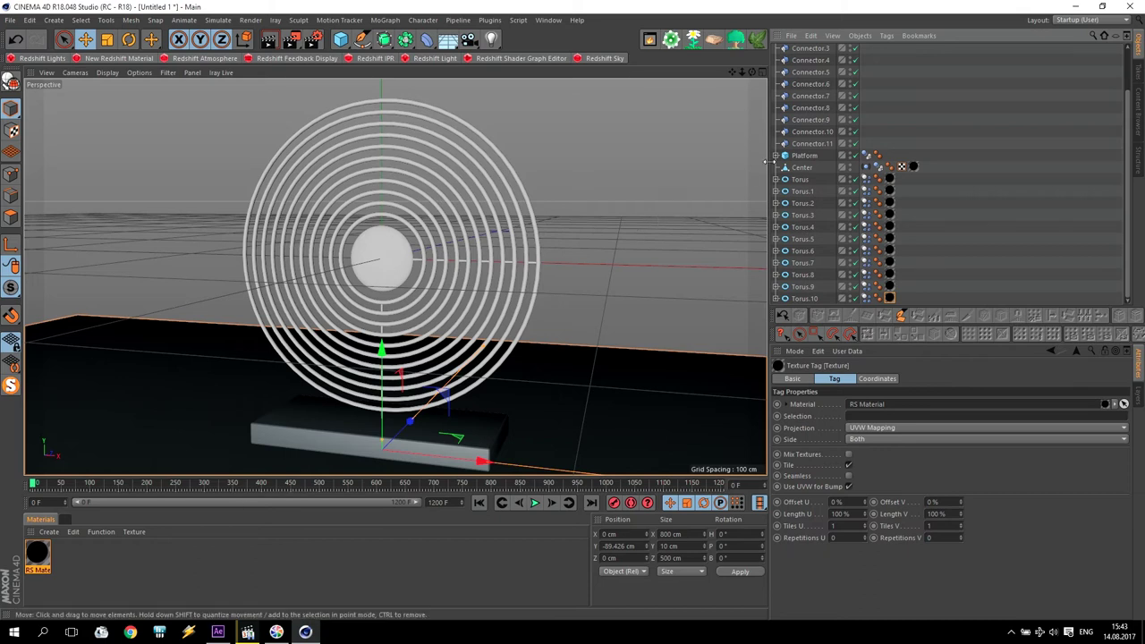
Create a second Redshift material, open its shader graph and move both nodes over to make room for inputs.
left_click(112, 58)
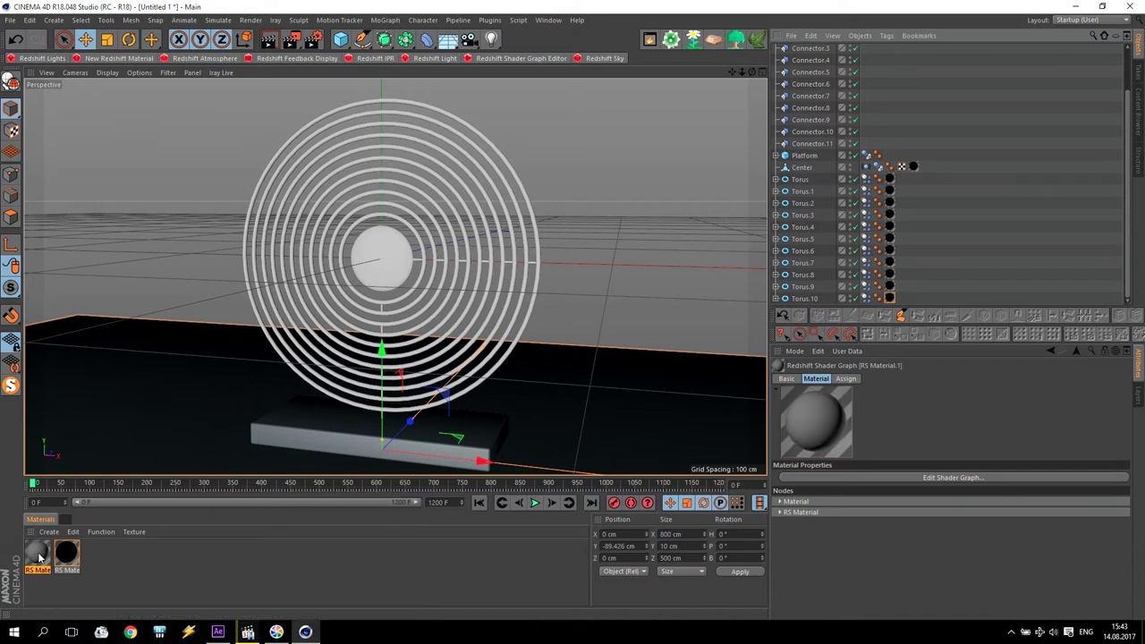
double_click(37, 555)
left_click(385, 125)
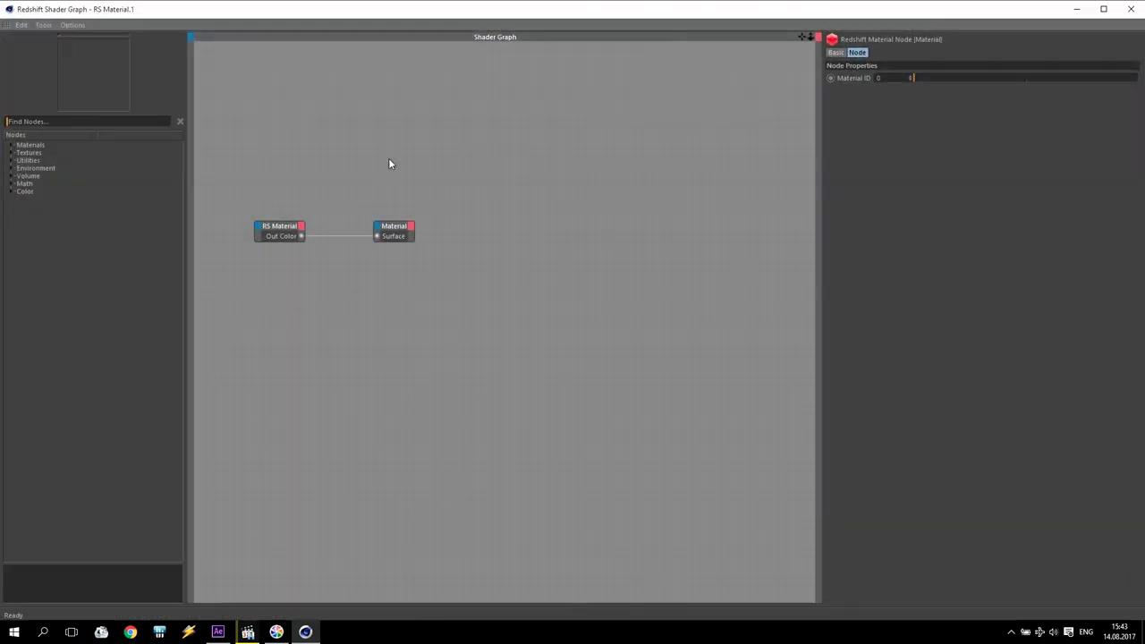
left_click(280, 226)
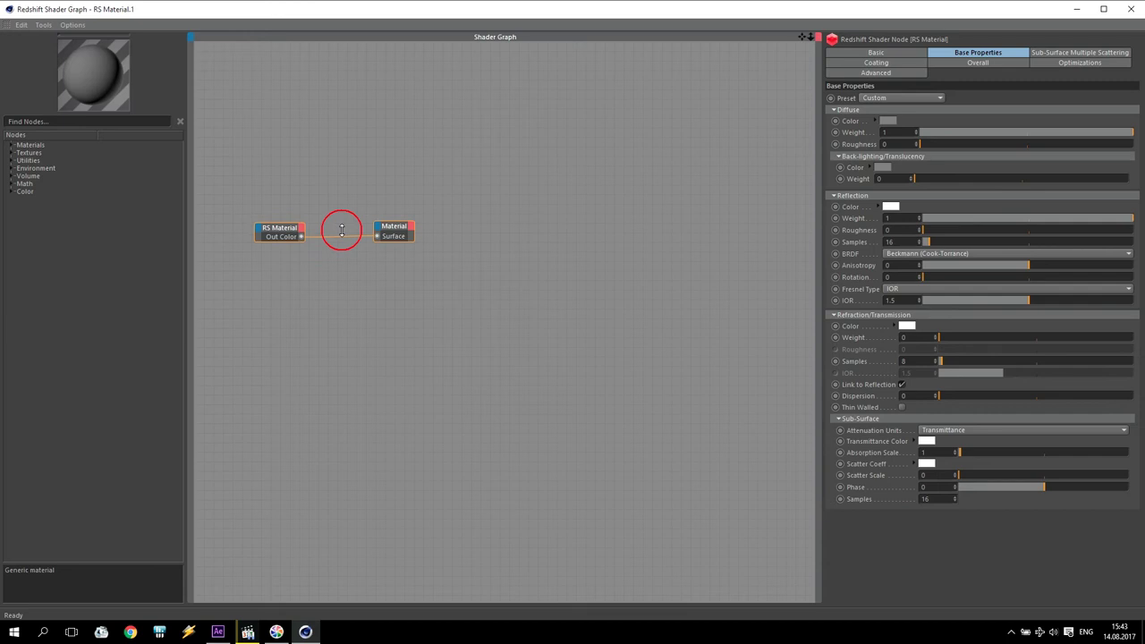
left_click_drag(283, 229, 327, 246)
left_click_drag(393, 231, 471, 242)
left_click_drag(304, 243, 358, 247)
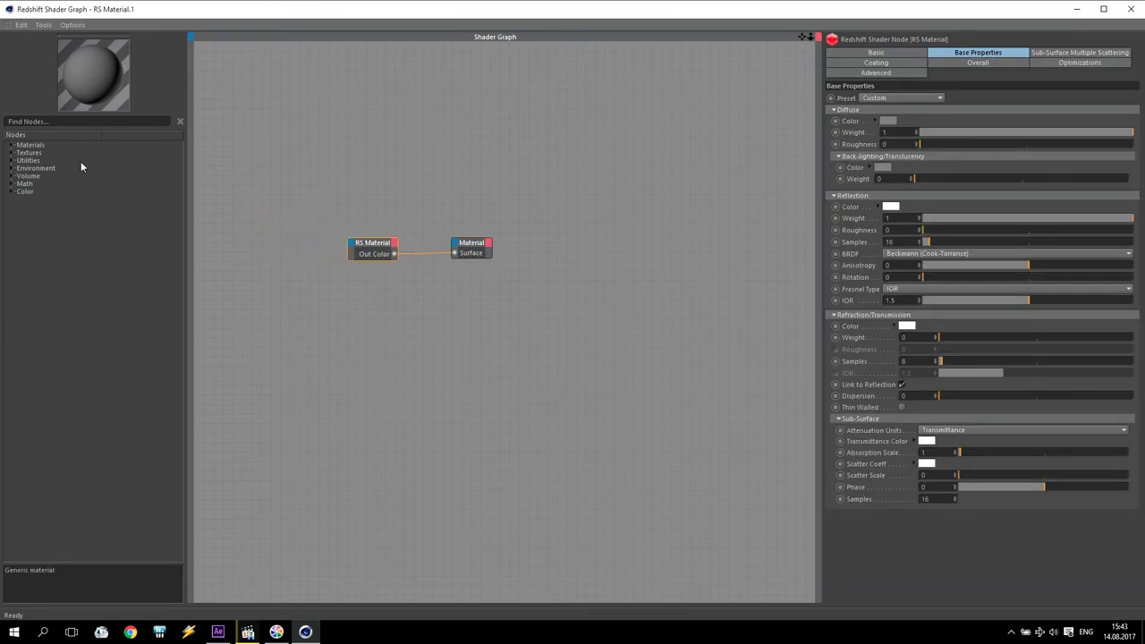
Add a Texture node to the shader graph and load wood_1_46.jpg as its image.
left_click(10, 153)
left_click_drag(40, 204, 260, 184)
left_click(260, 180)
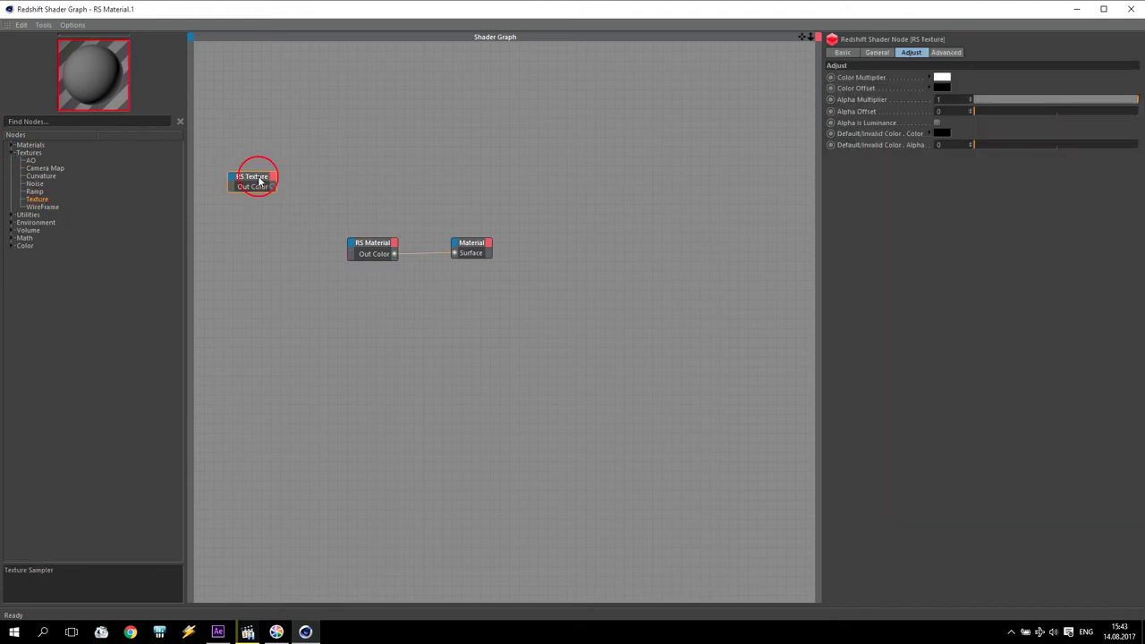
left_click(876, 54)
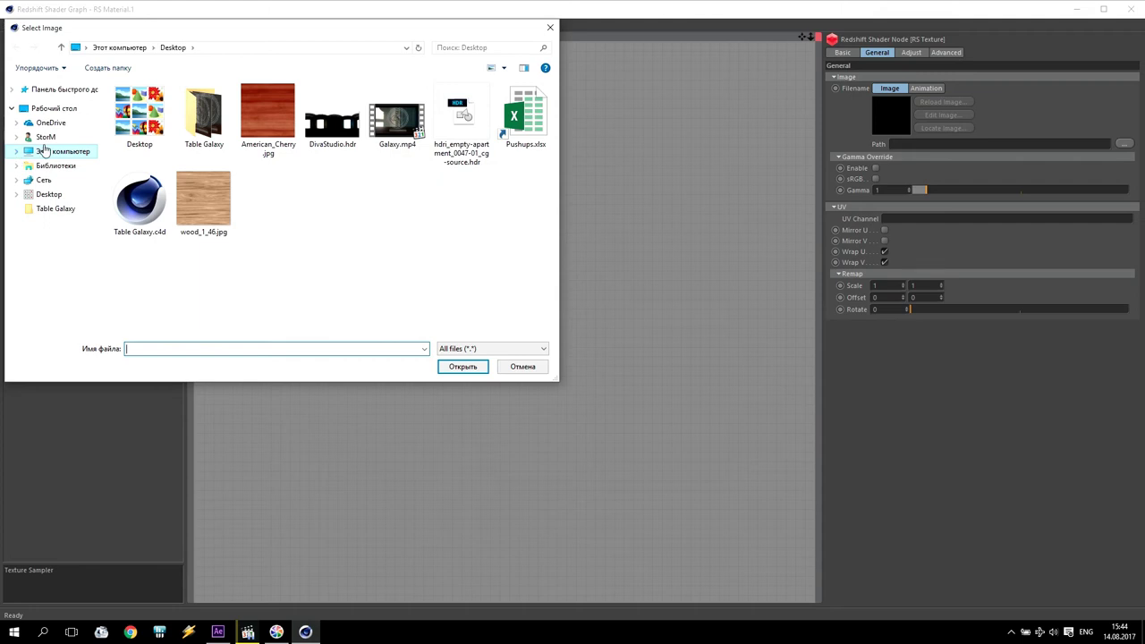
left_click(204, 201)
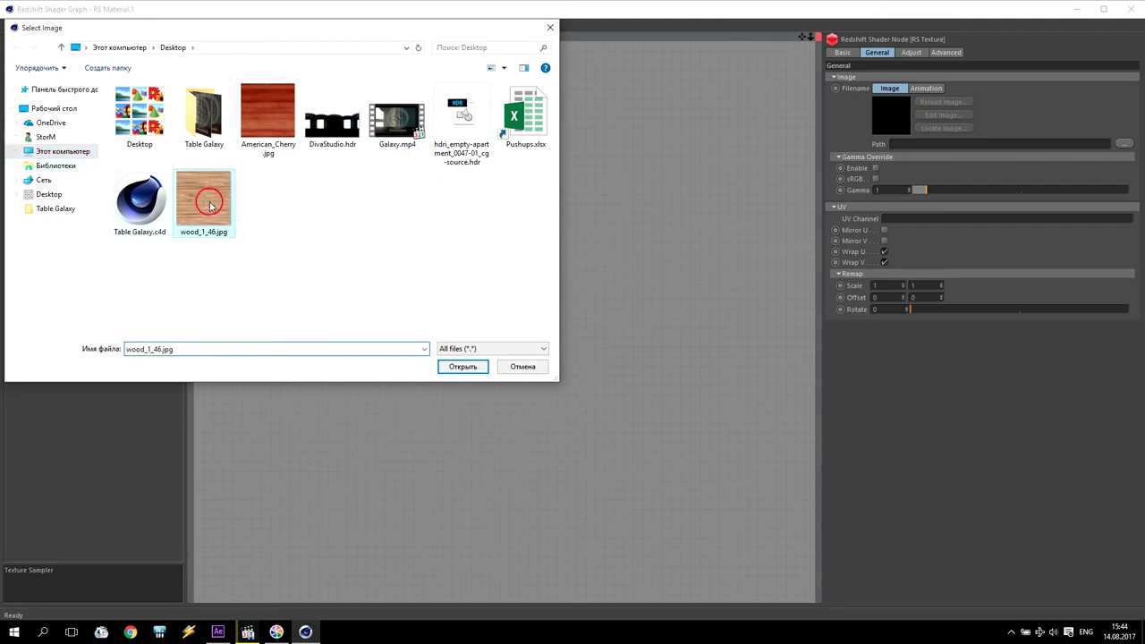
left_click(456, 367)
Space the nodes apart and connect the RS Texture's Out Color to the RS Material's diffuse color.
left_click_drag(245, 183, 211, 251)
left_click_drag(339, 207, 524, 276)
left_click_drag(377, 245, 490, 251)
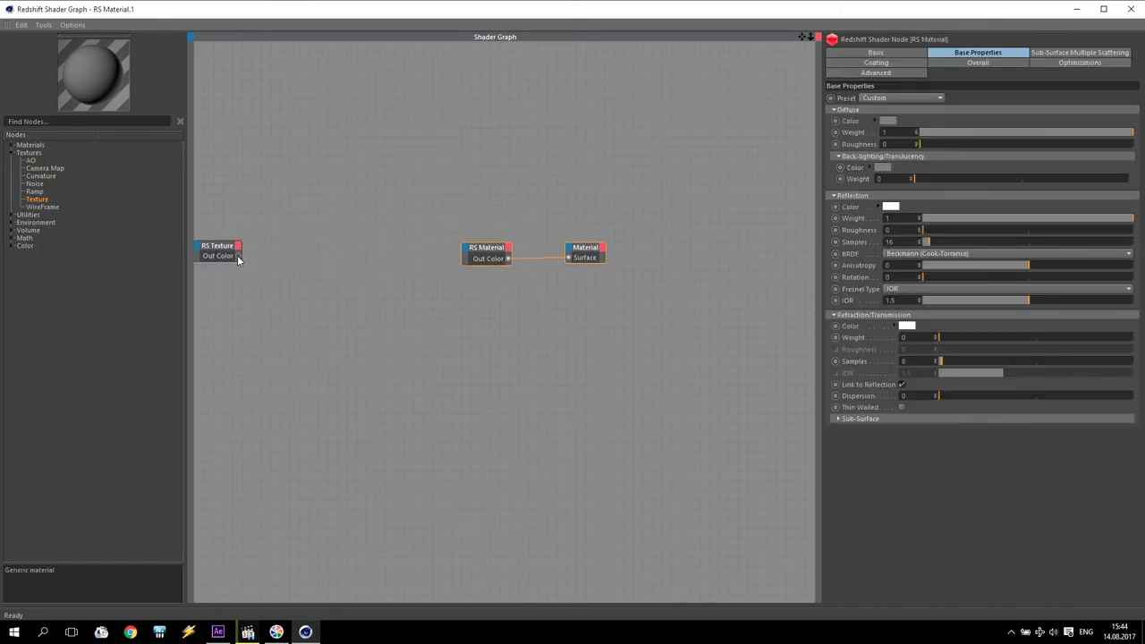
left_click_drag(238, 257, 465, 253)
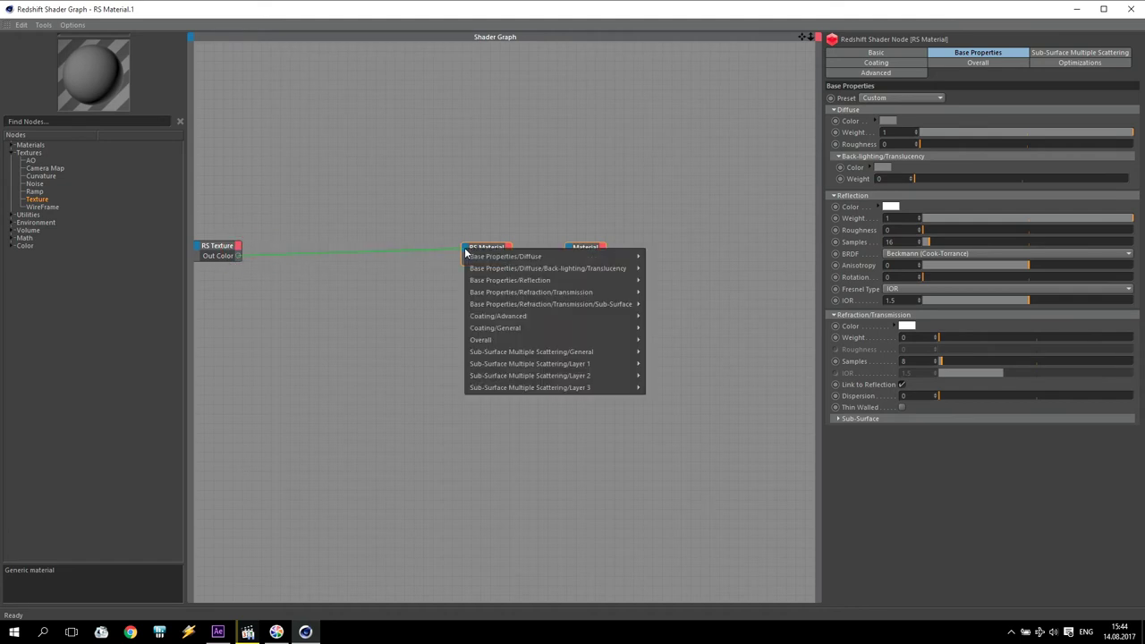
mouse_move(473, 255)
left_click(673, 258)
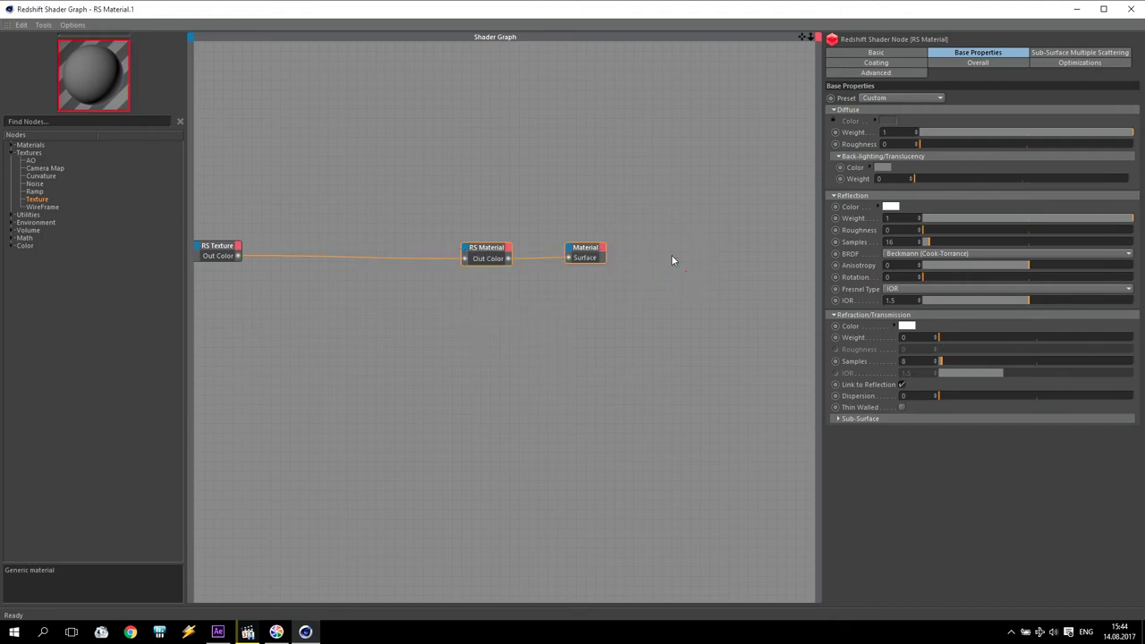
Add a Color Correct node to the shader graph between and below the RS Texture and RS Material nodes.
left_click(12, 246)
left_click(55, 277)
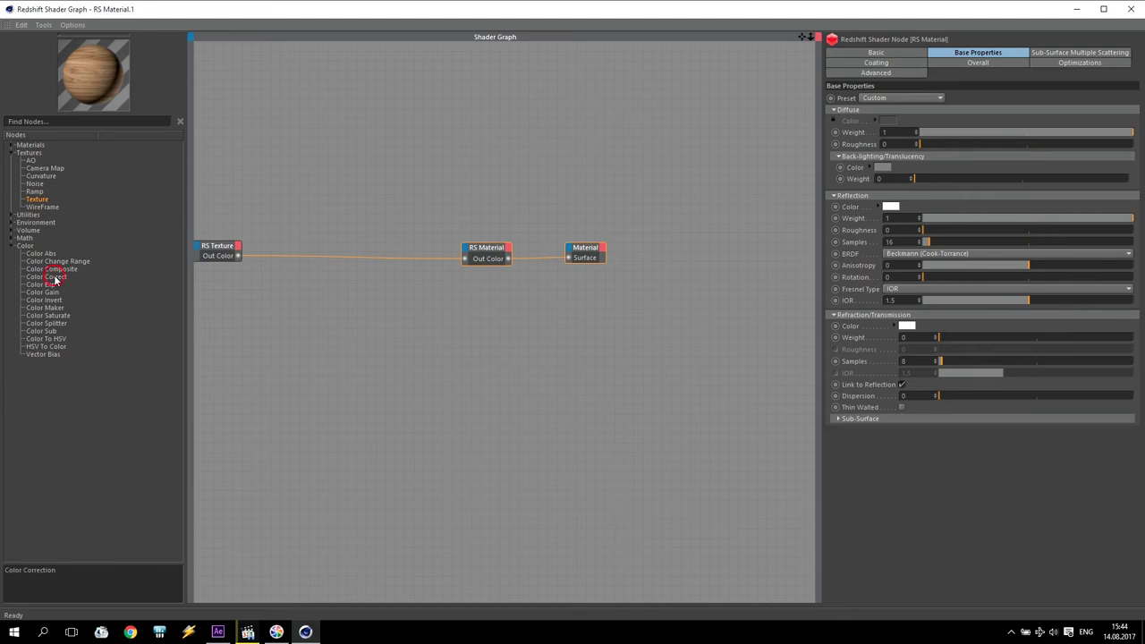
left_click_drag(51, 280, 304, 319)
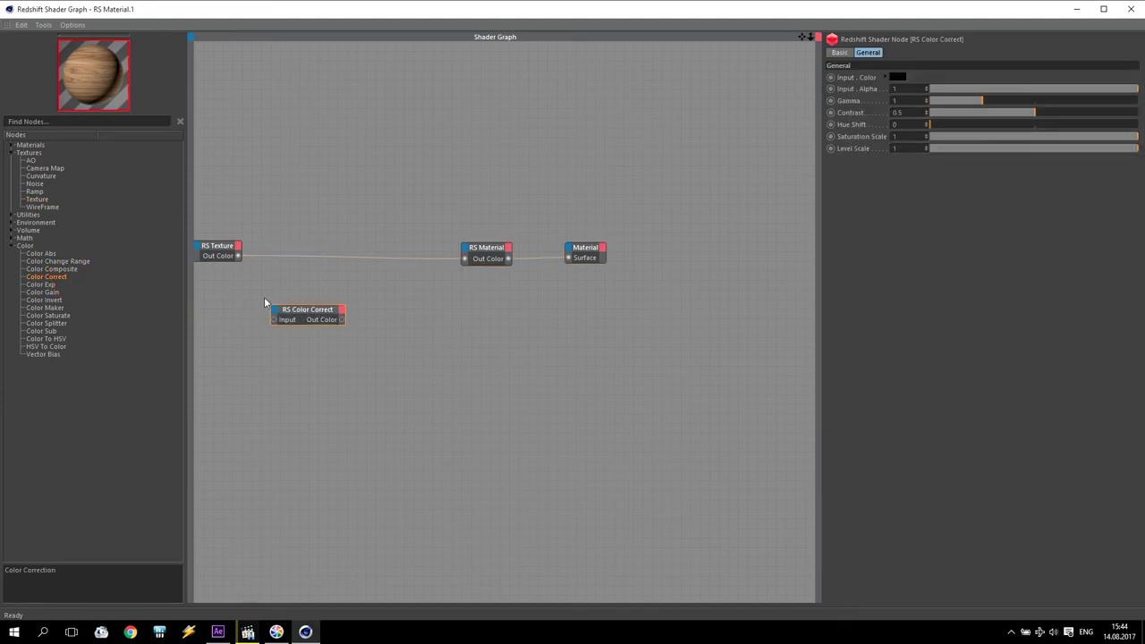
Add a Bump Map node to the shader graph and line up the RS Color Correct node beside it.
left_click(12, 215)
left_click(53, 231)
left_click_drag(125, 255, 398, 309)
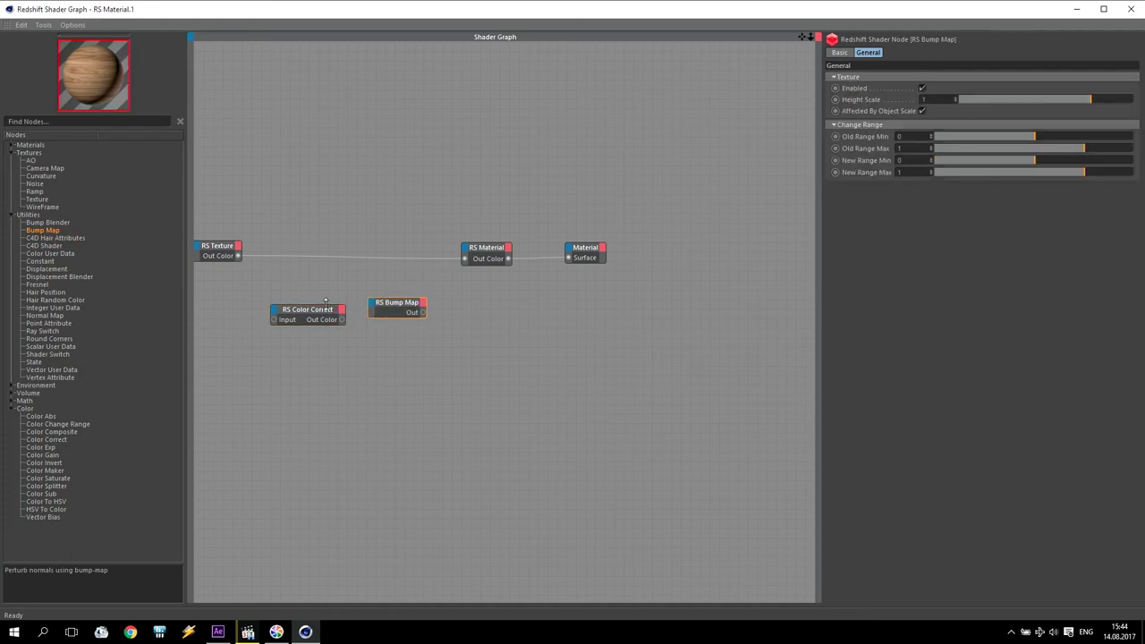
left_click_drag(316, 311, 308, 305)
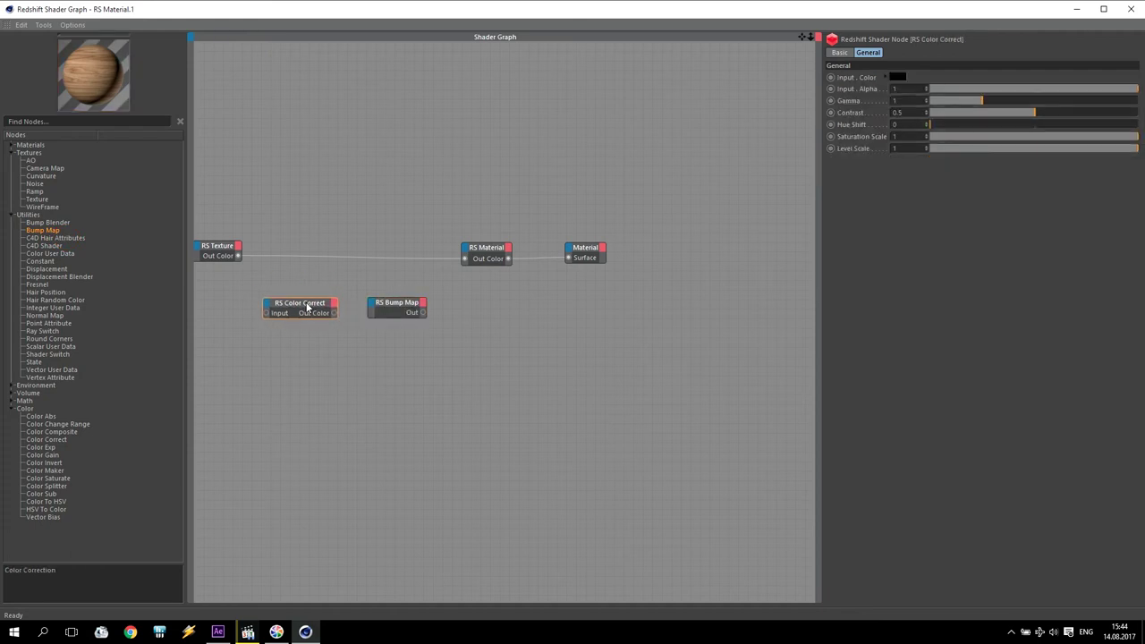
Feed the RS Texture through RS Color Correct into the Material surface and set the Saturation Scale to 0.
left_click(217, 250)
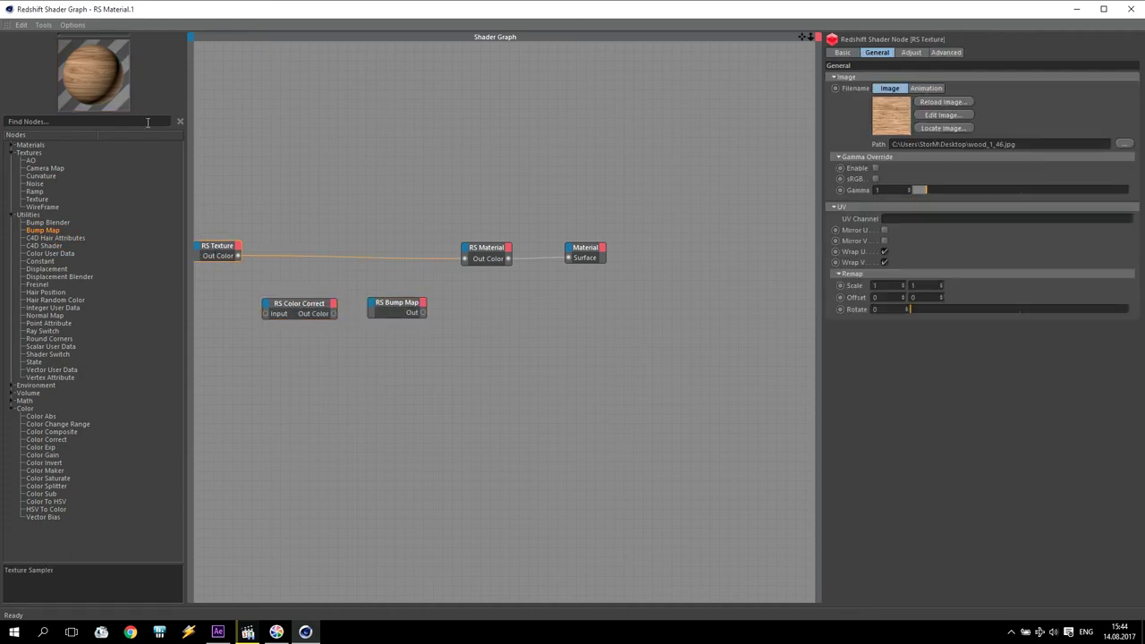
left_click(238, 257)
left_click_drag(333, 312, 567, 258)
left_click(296, 304)
left_click_drag(1024, 138, 912, 139)
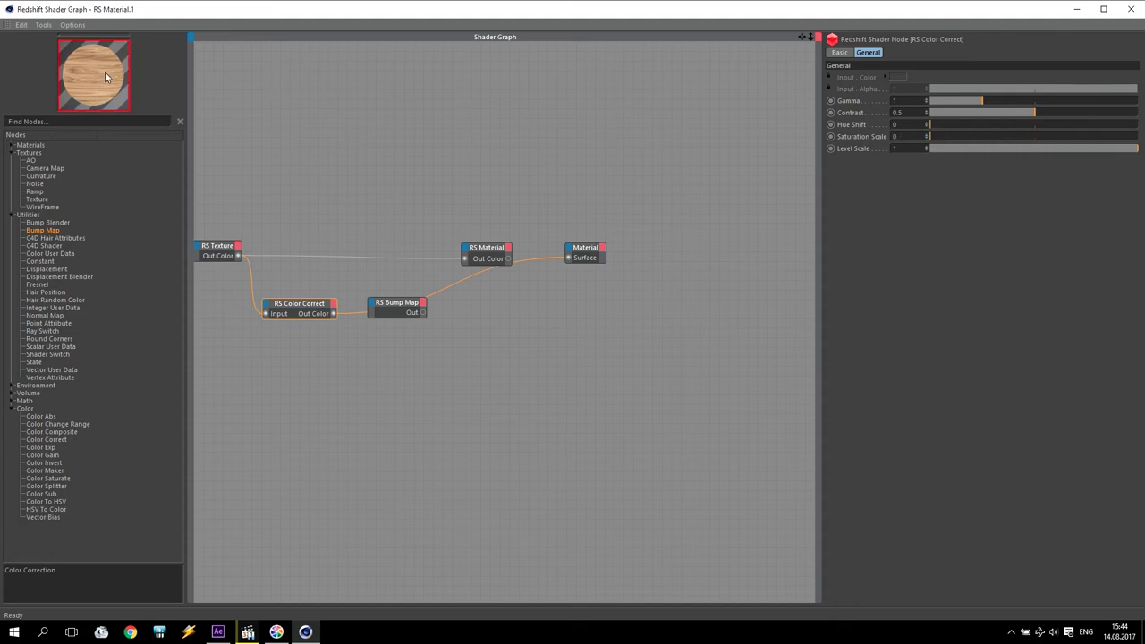
Reconnect RS Material to the Material surface, link RS Color Correct through RS Bump Map to its bump input, and reposition the expanded RS Material node.
left_click_drag(508, 258, 570, 259)
left_click_drag(333, 313, 668, 372)
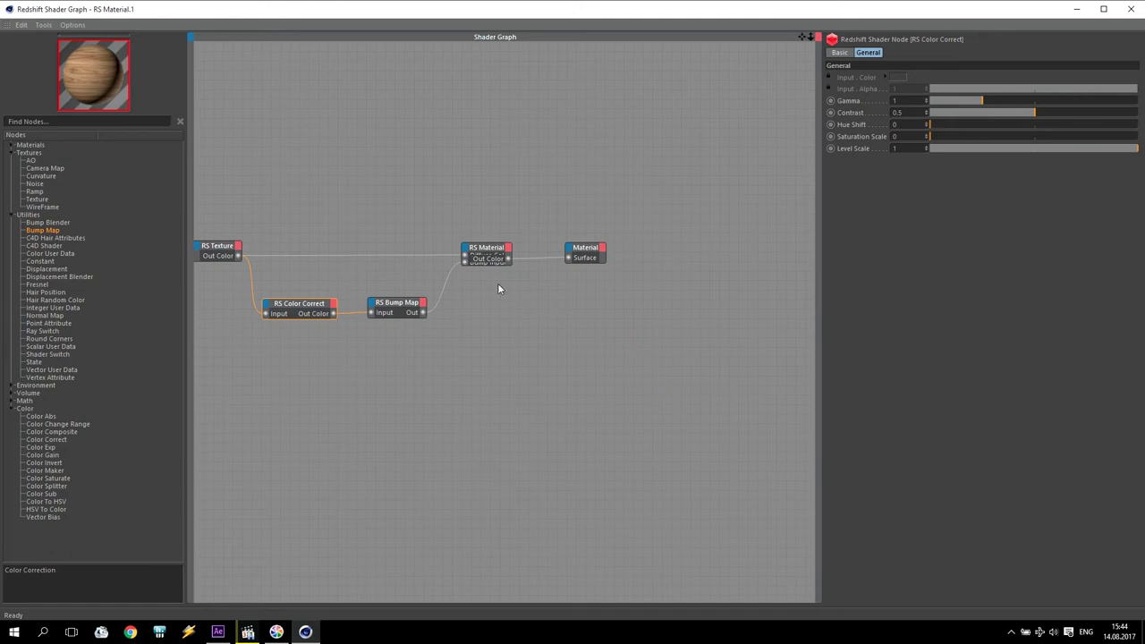
left_click(487, 266)
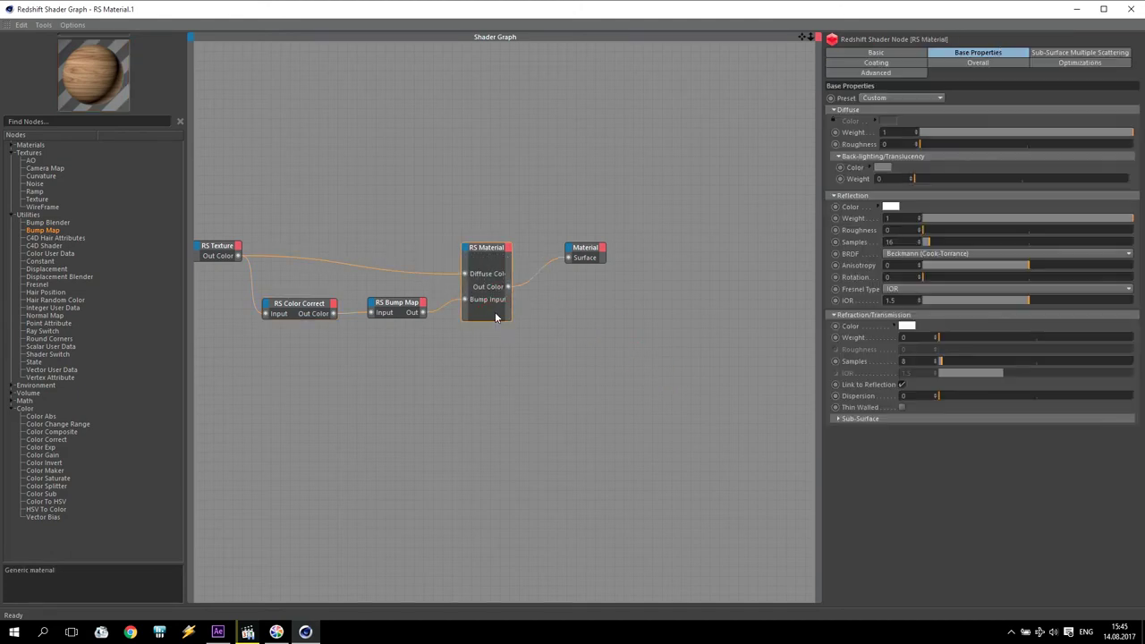
left_click_drag(483, 250, 479, 227)
Set the RS Bump Map's Height Scale to 0.5.
left_click(402, 305)
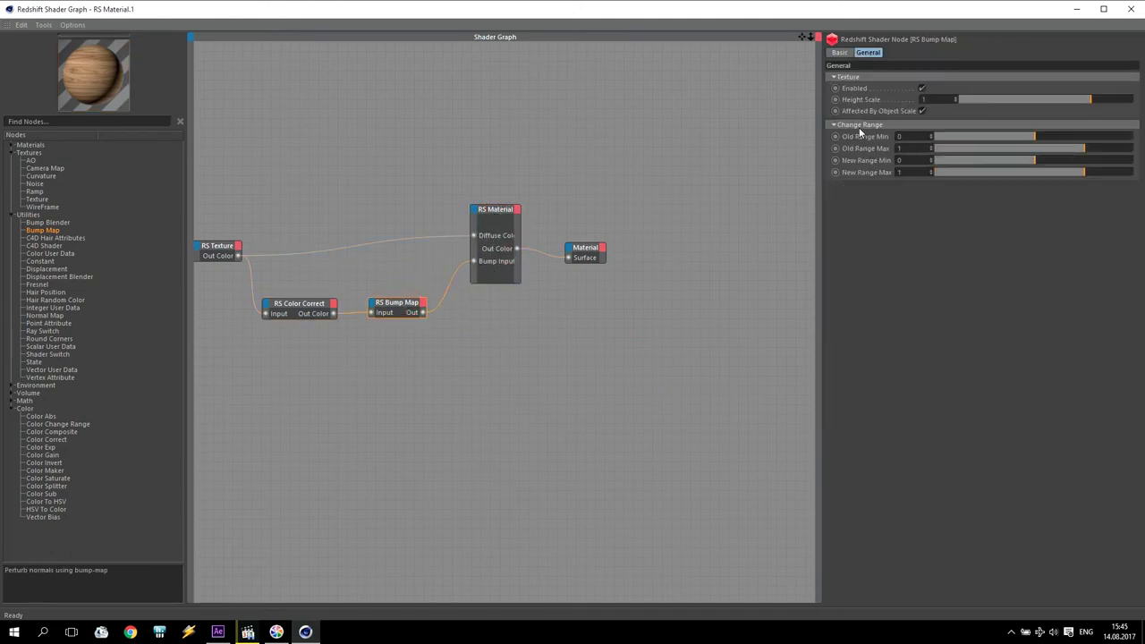
left_click(933, 99)
type(".5")
key("Return")
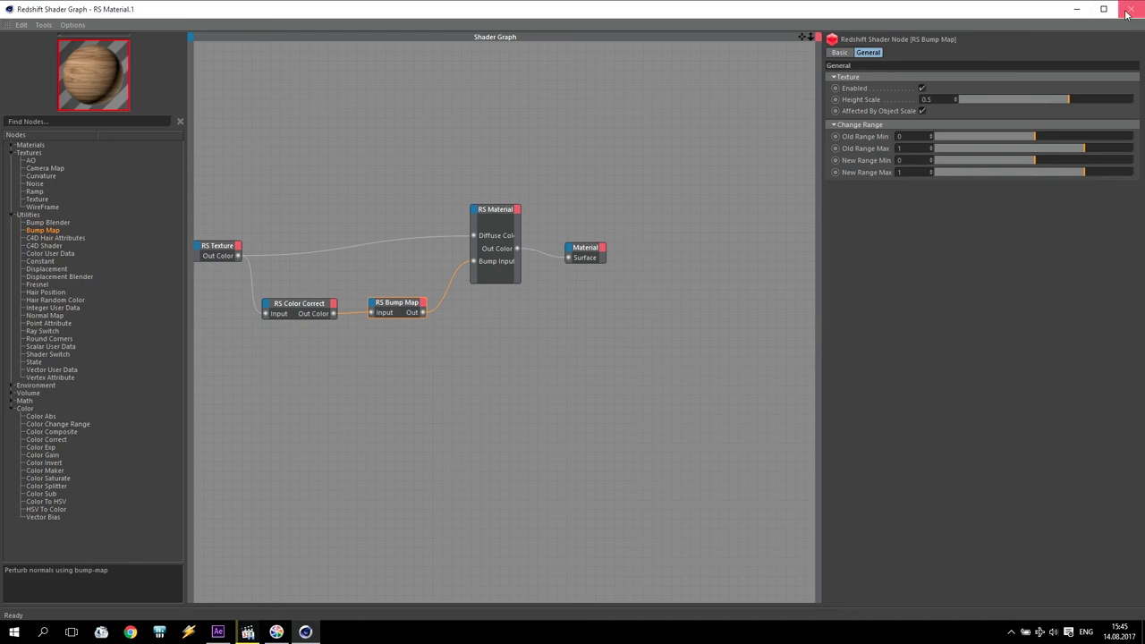
Close the shader graph and material editor, and apply the wood material to the platform.
left_click(1128, 9)
left_click(555, 80)
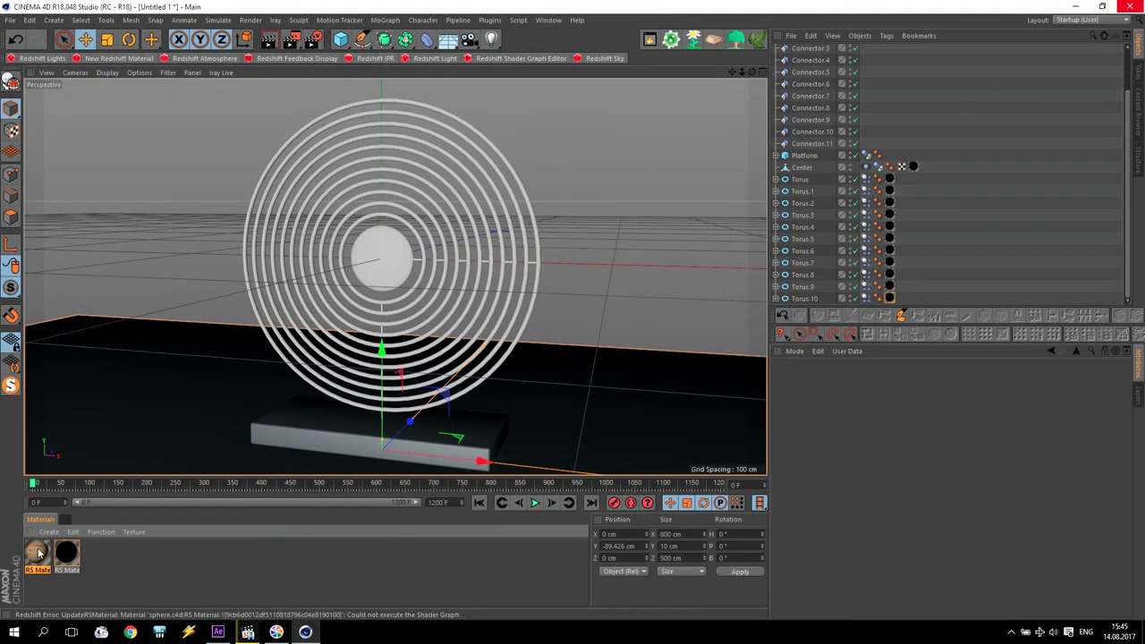
left_click(37, 554)
left_click_drag(37, 557, 291, 433)
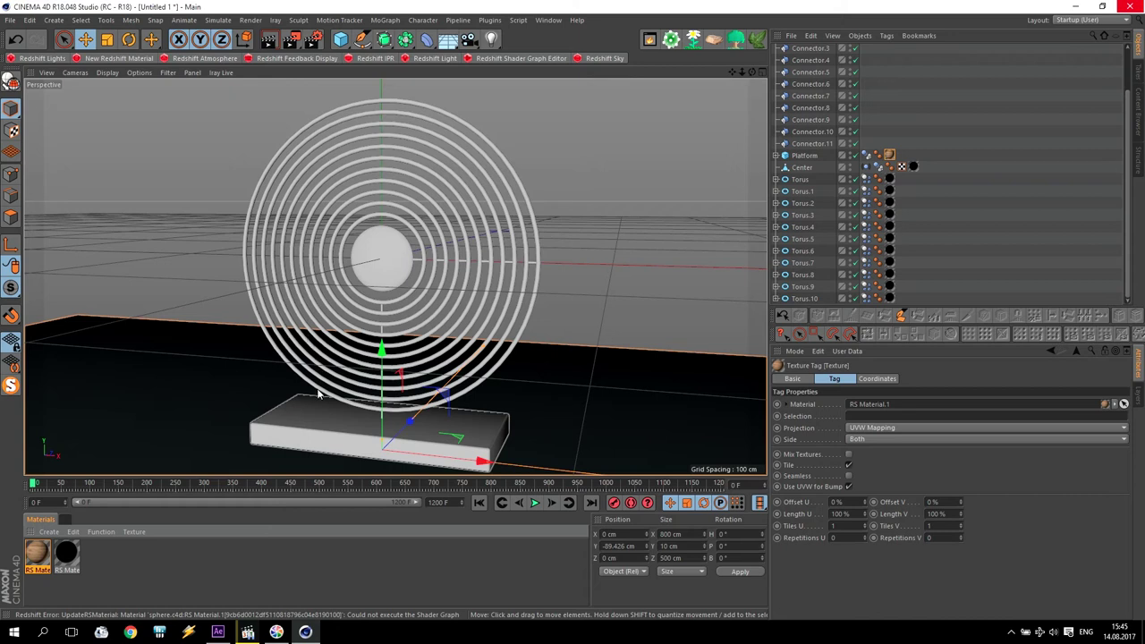
Run a Redshift IPR render in an enlarged window to check the wood platform, and close it.
left_click(379, 59)
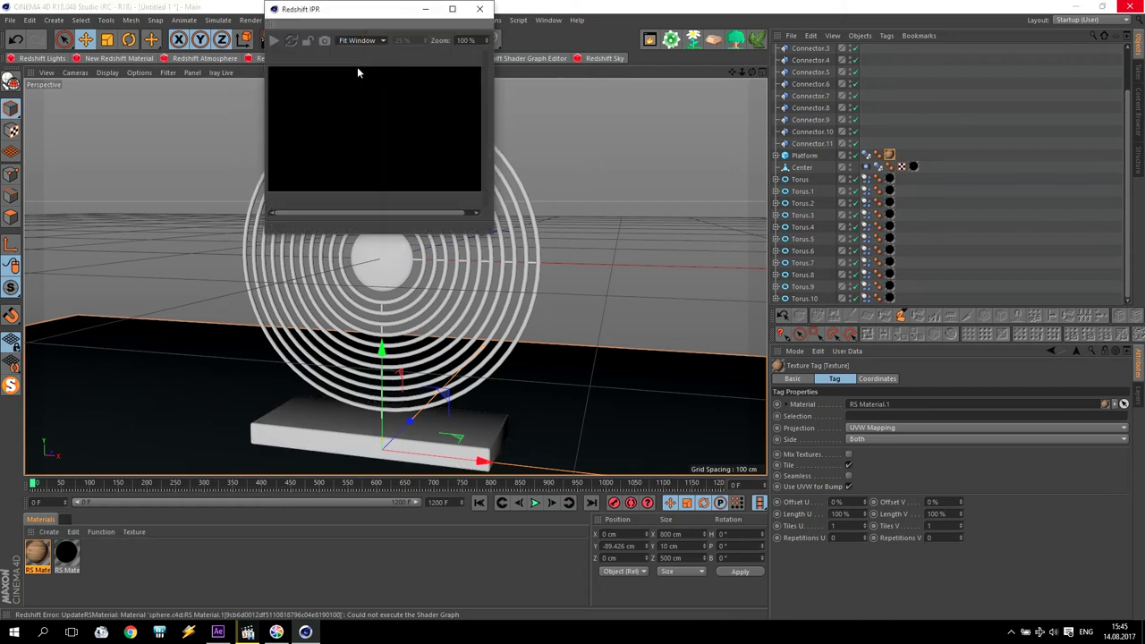
left_click(274, 43)
left_click_drag(332, 14, 104, 99)
left_click_drag(264, 319, 658, 461)
scroll(333, 409, "up", 1)
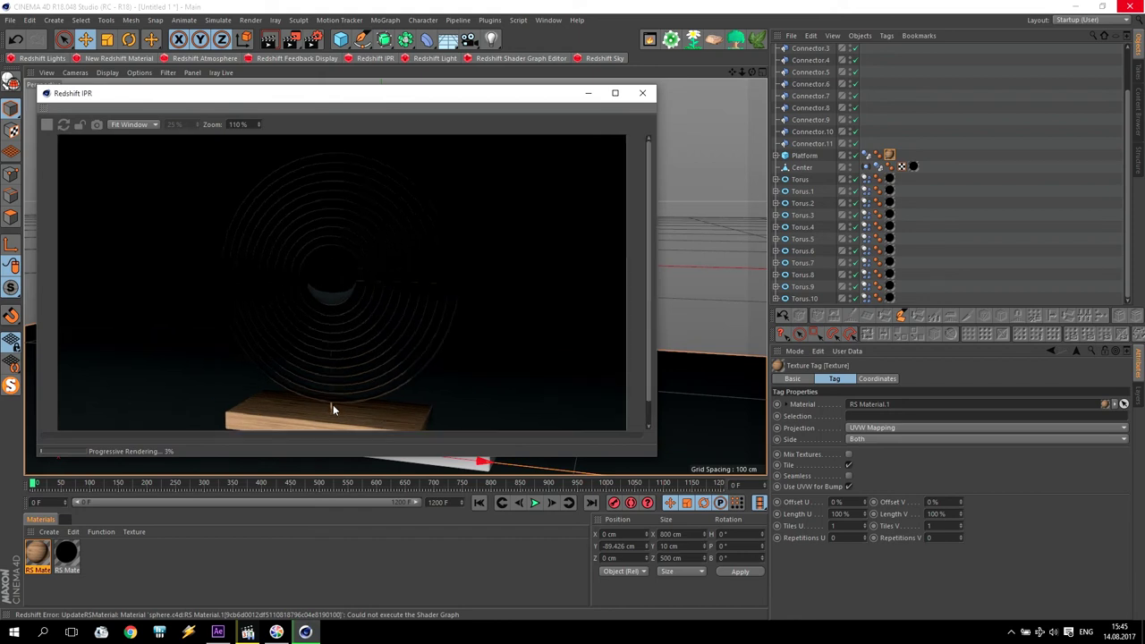
left_click(642, 93)
Check the platform's wood grain up close with another Redshift IPR render.
scroll(524, 301, "up", 5)
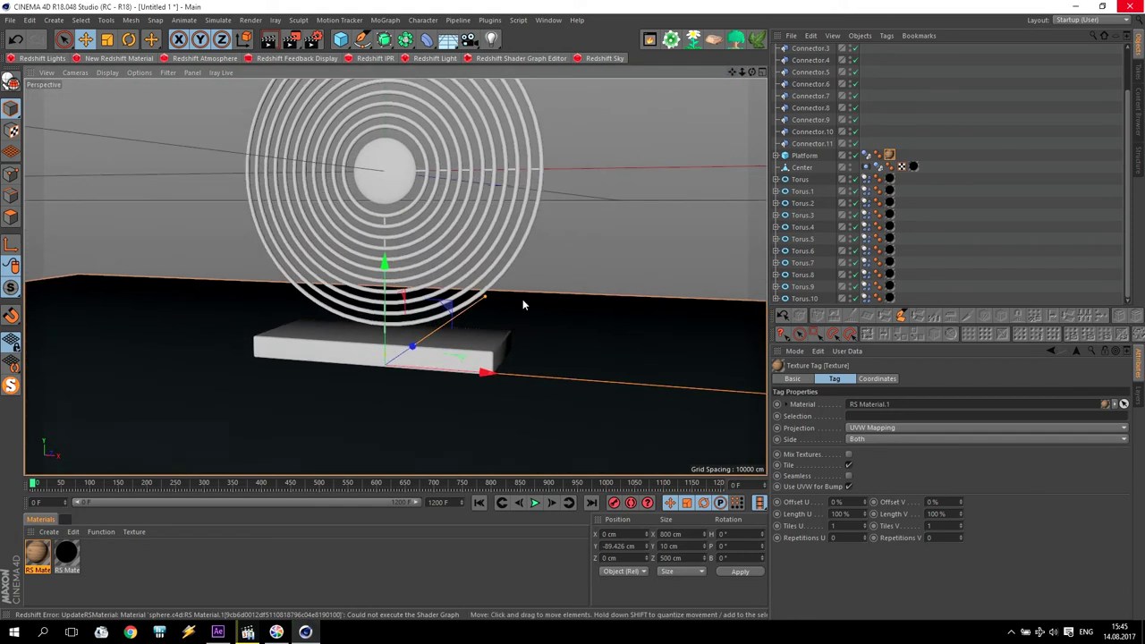
scroll(403, 333, "up", 2)
left_click(375, 59)
left_click(143, 249)
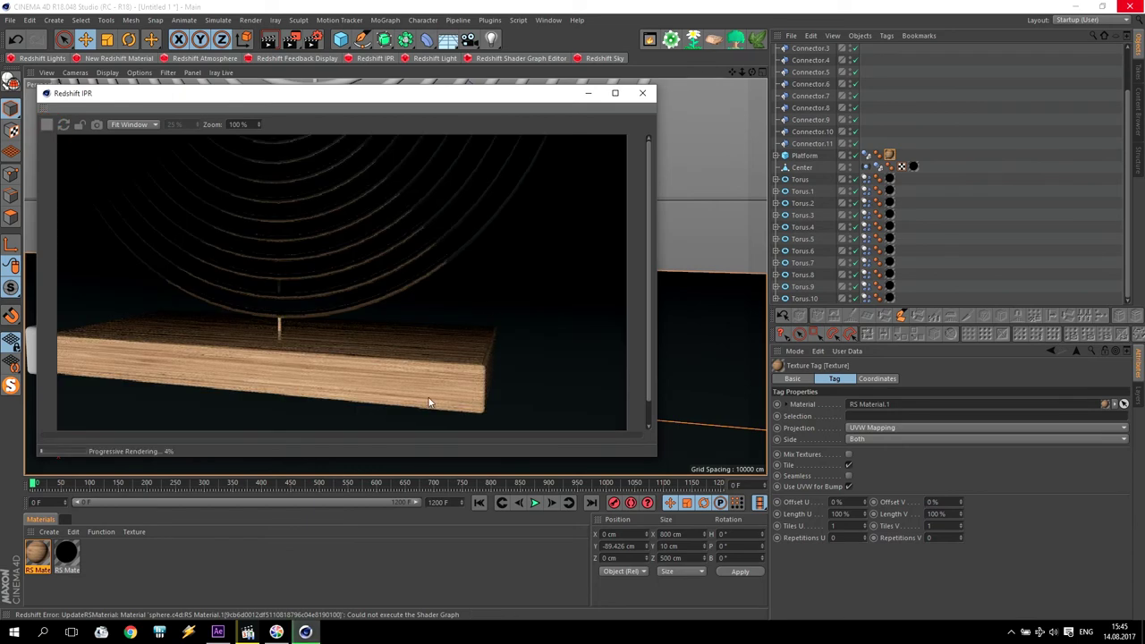
left_click(642, 93)
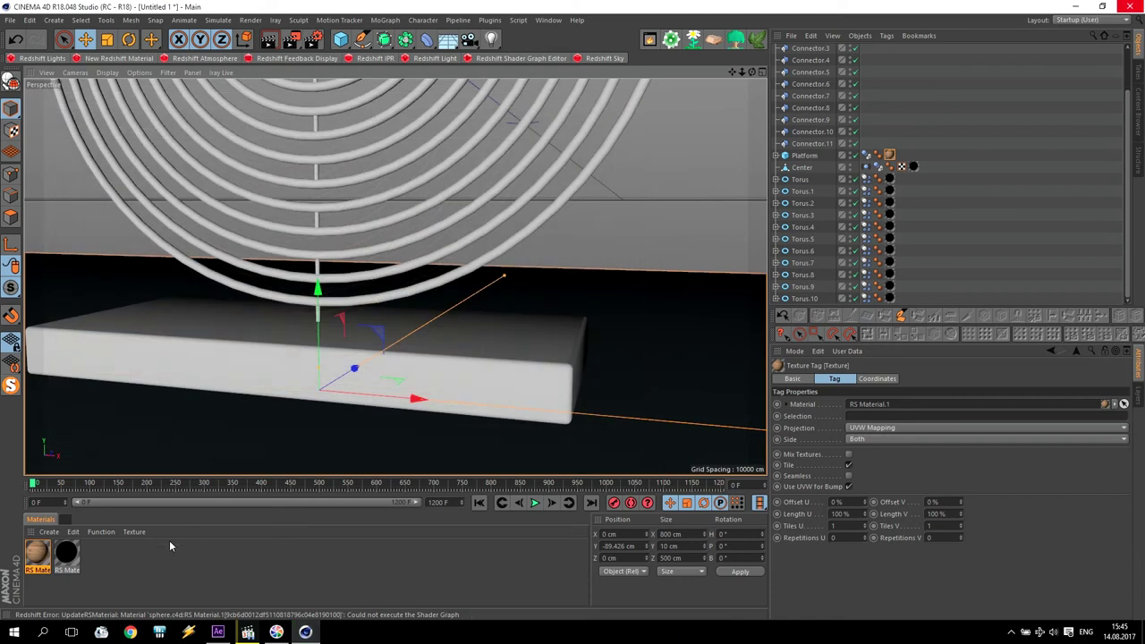
Duplicate the wood material and open the copy's shader graph.
left_click(39, 556)
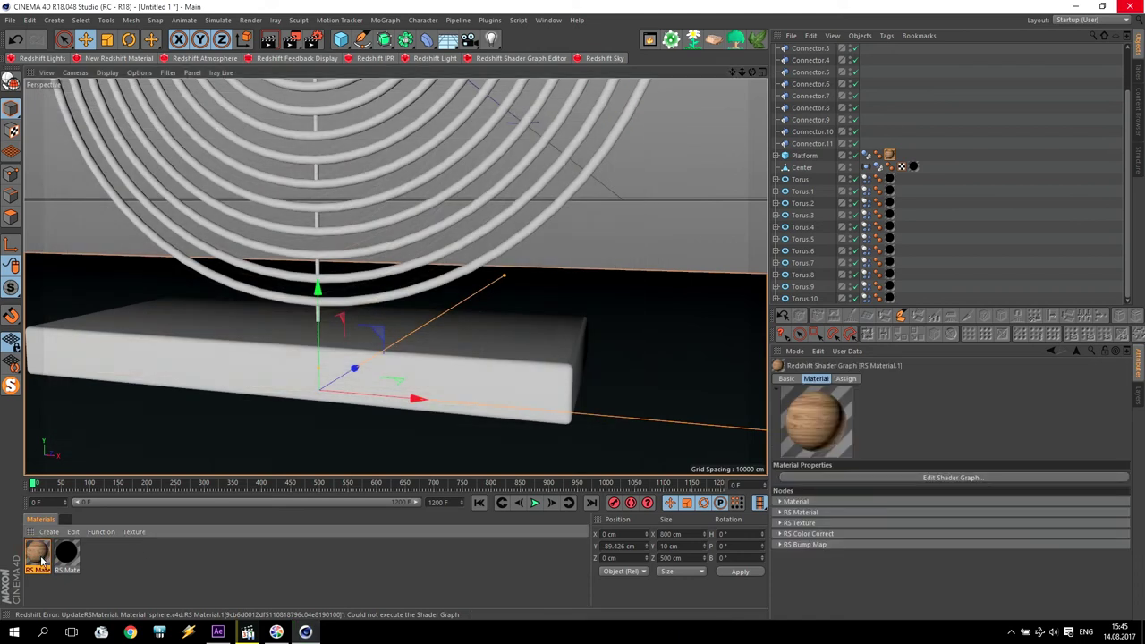
left_click_drag(38, 559, 65, 558, "ctrl")
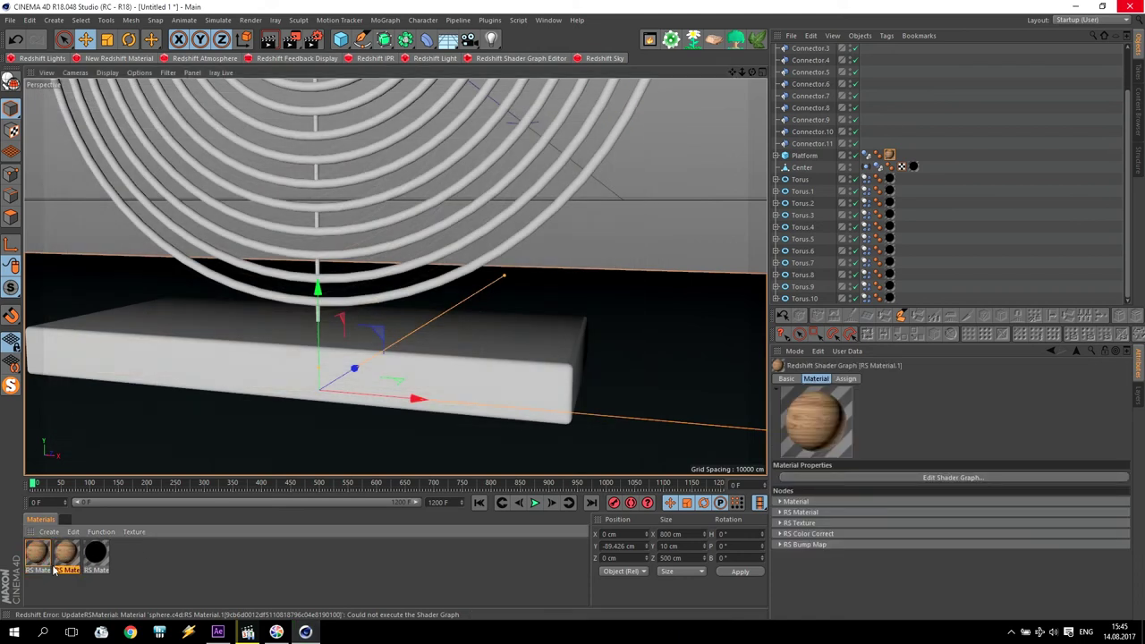
double_click(69, 556)
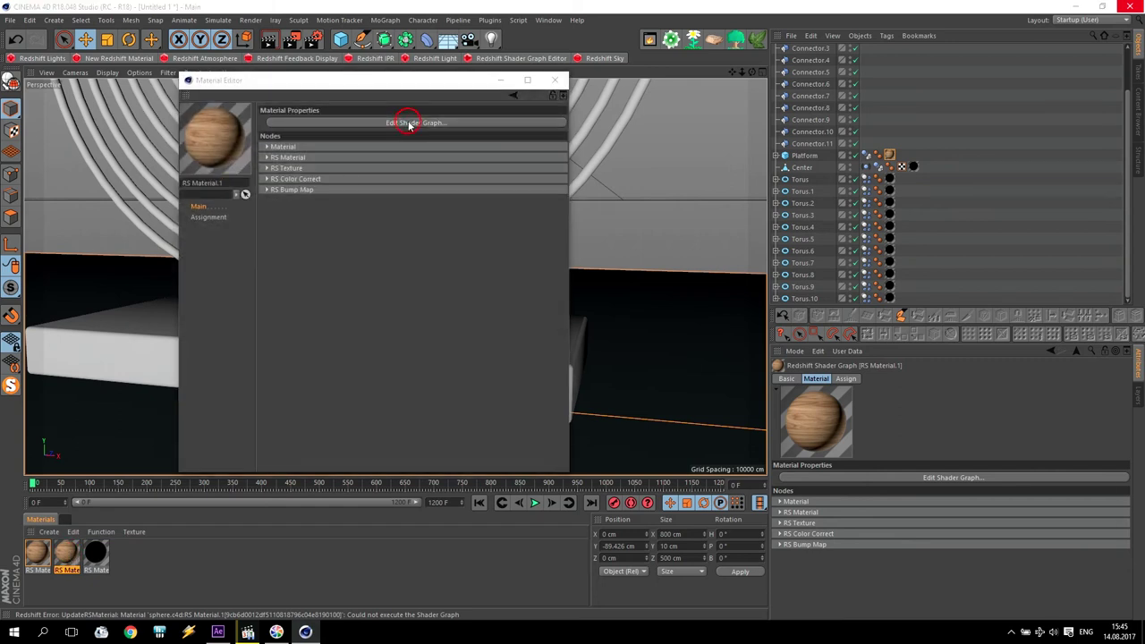
left_click(412, 124)
Replace the RS Texture image with American_Cherry.jpg and move the texture node fully into view.
left_click(218, 251)
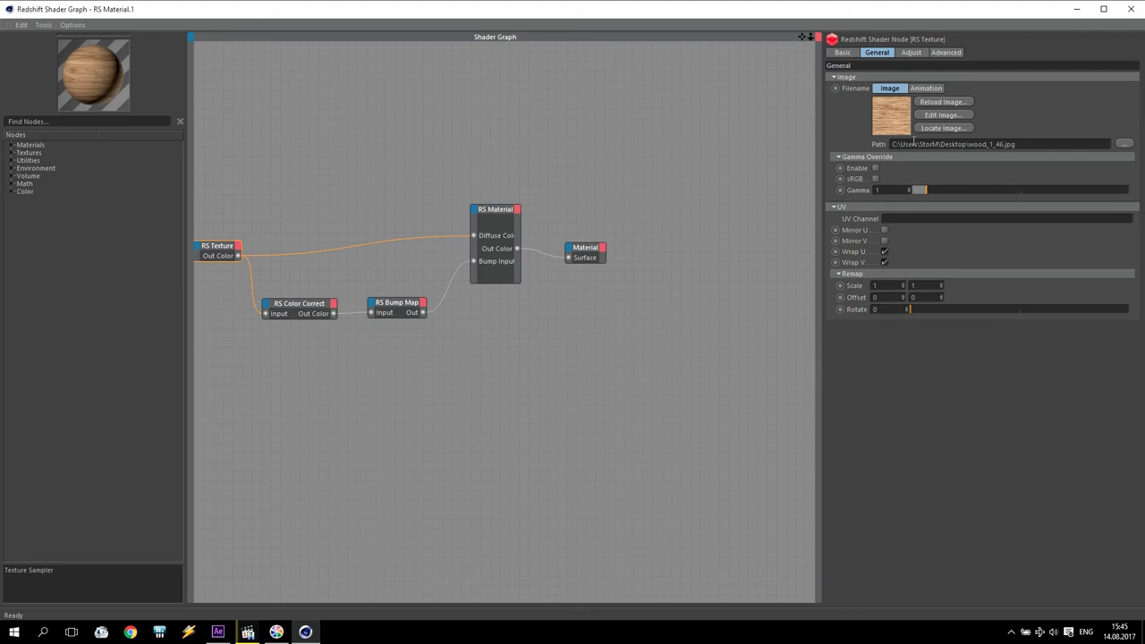
left_click(1124, 145)
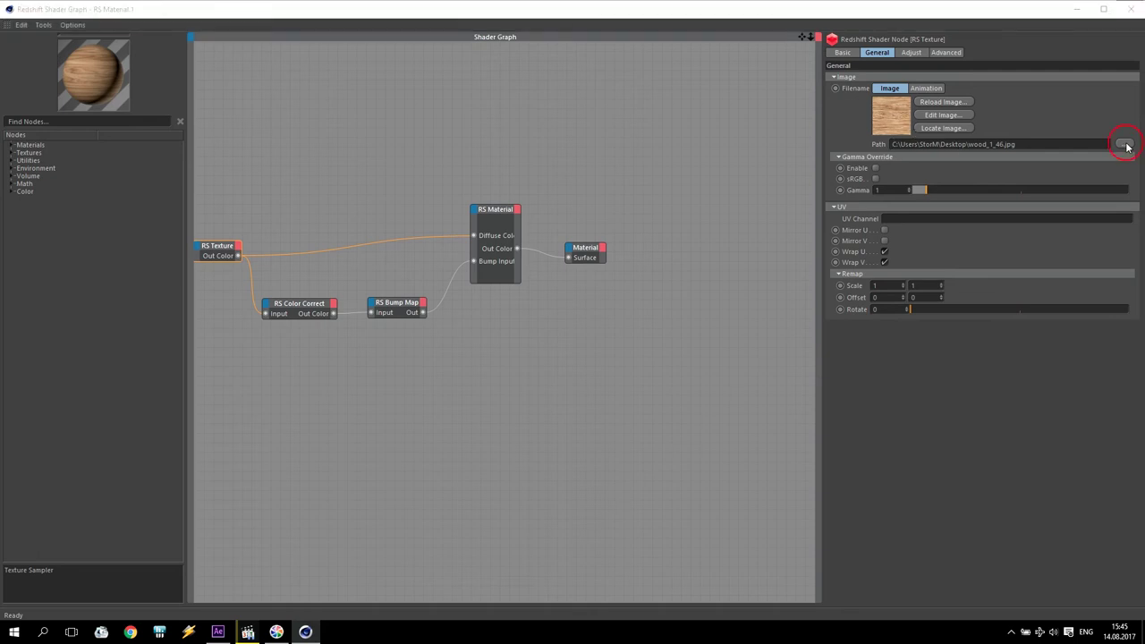
left_click(268, 143)
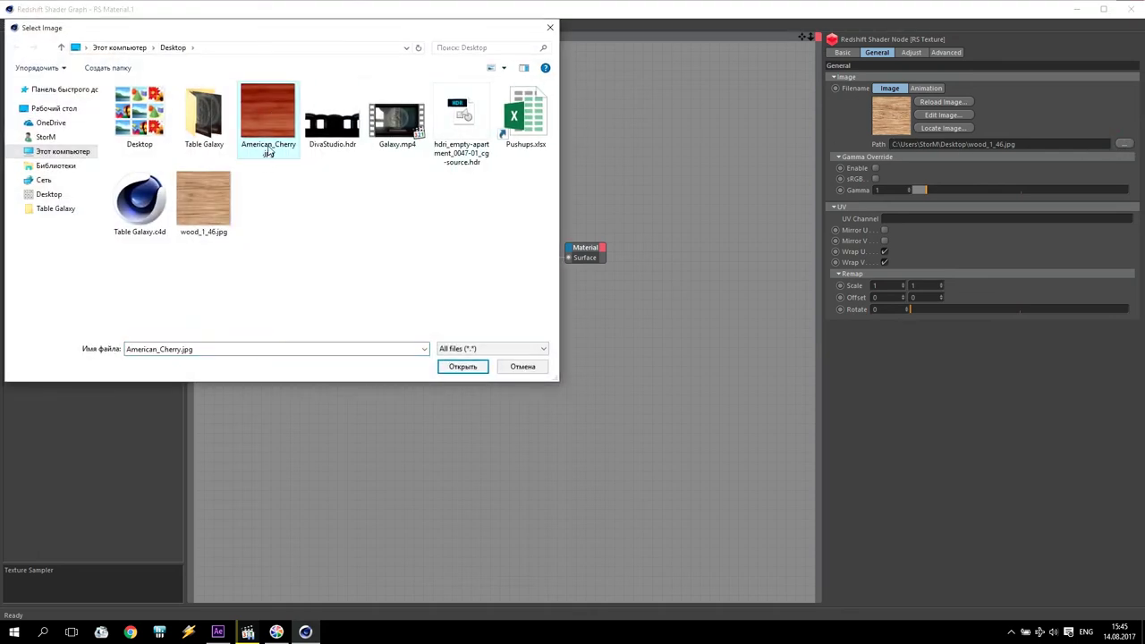
left_click(462, 367)
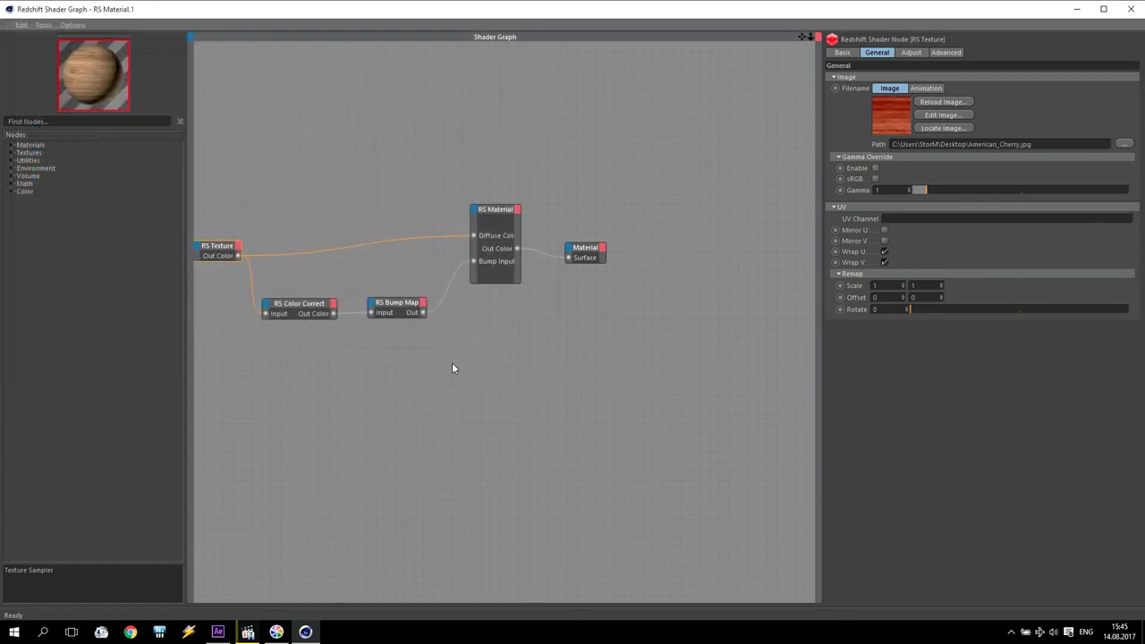
left_click_drag(223, 241, 231, 239)
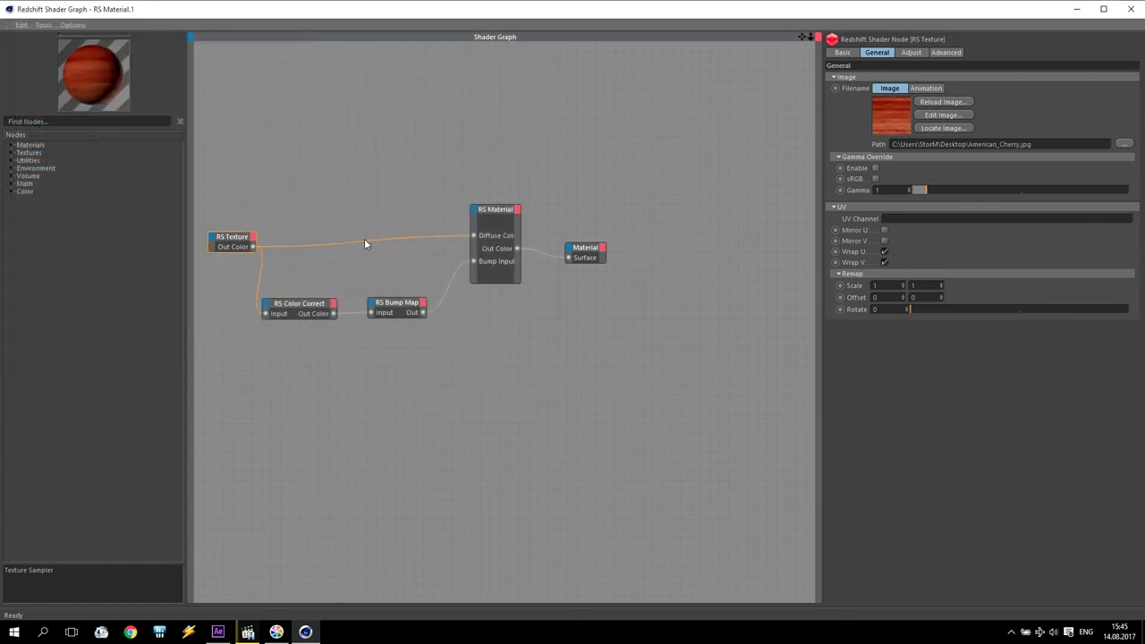
Set the cherry material's bump Height Scale to 1 and close its shader graph and material editor.
left_click(405, 301)
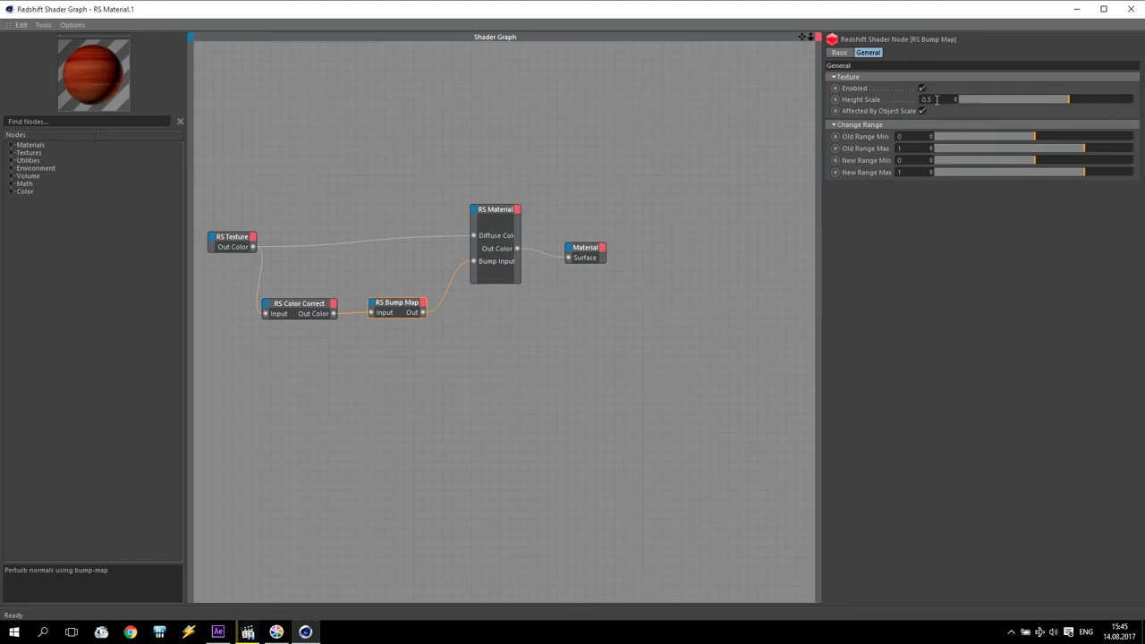
key("Return")
left_click(1130, 9)
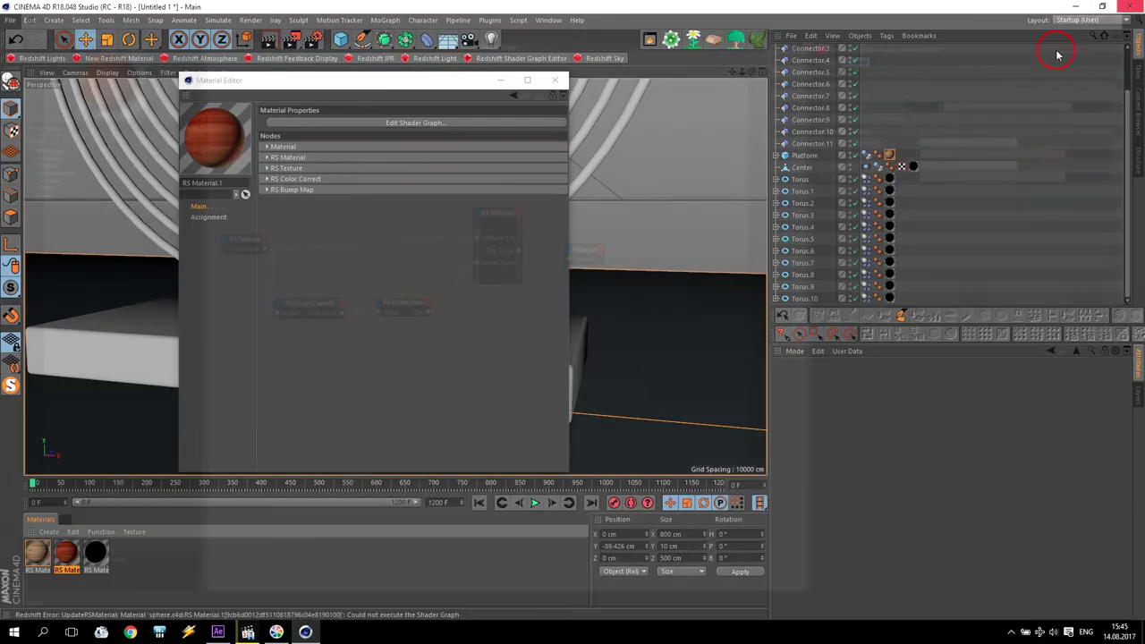
left_click(554, 80)
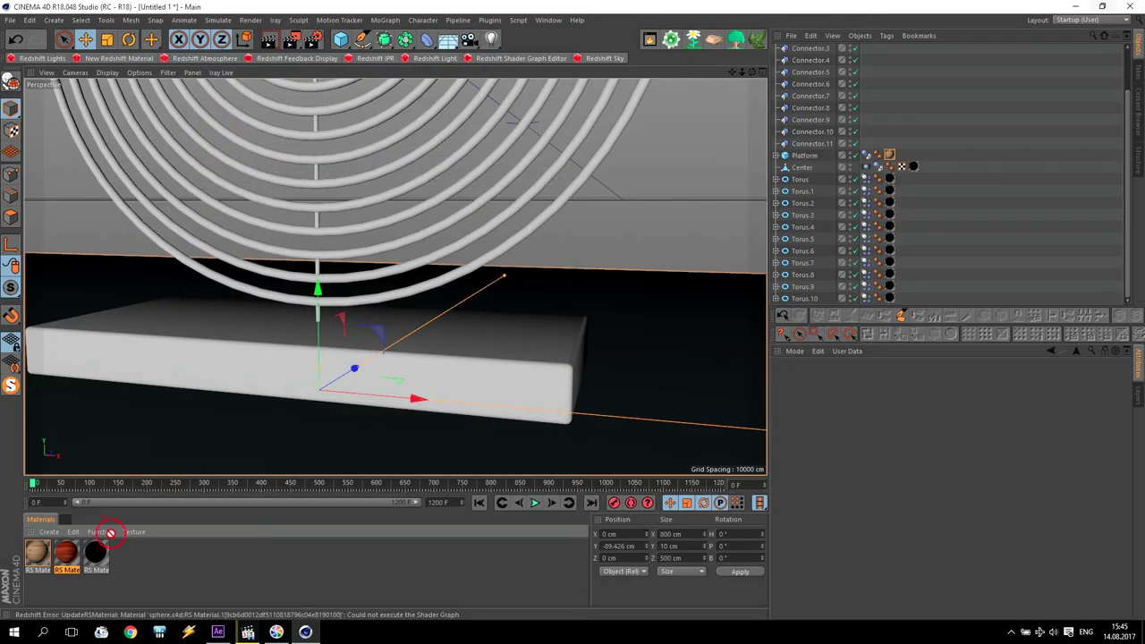
Apply the cherry wood material to the slab and preview the scene in Redshift IPR at 80% zoom.
left_click(369, 57)
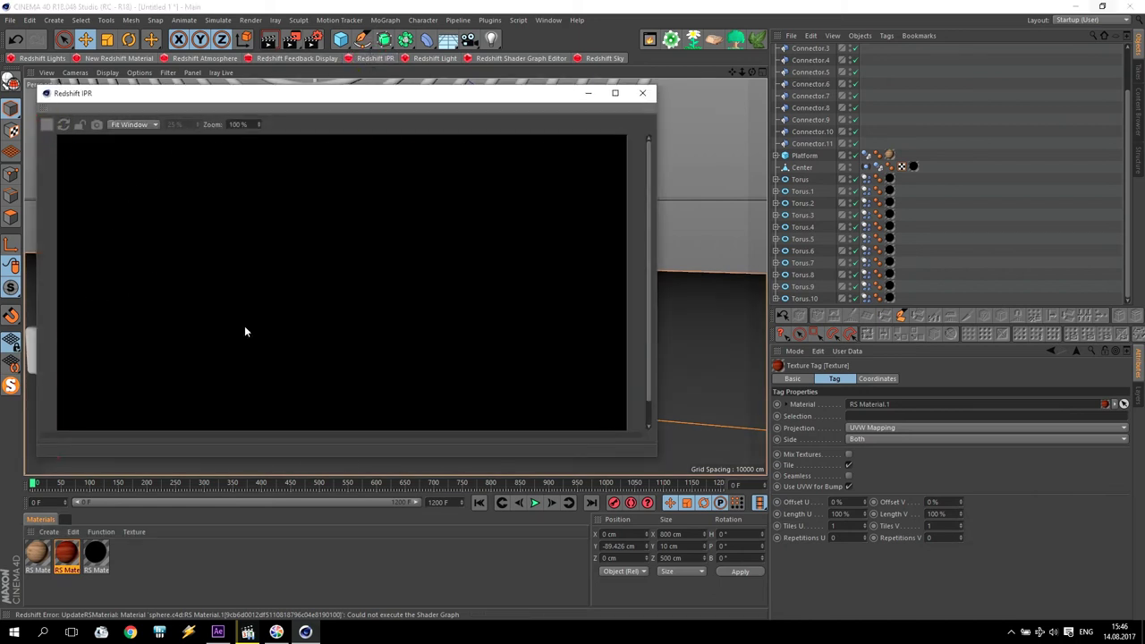
scroll(299, 377, "down", 2)
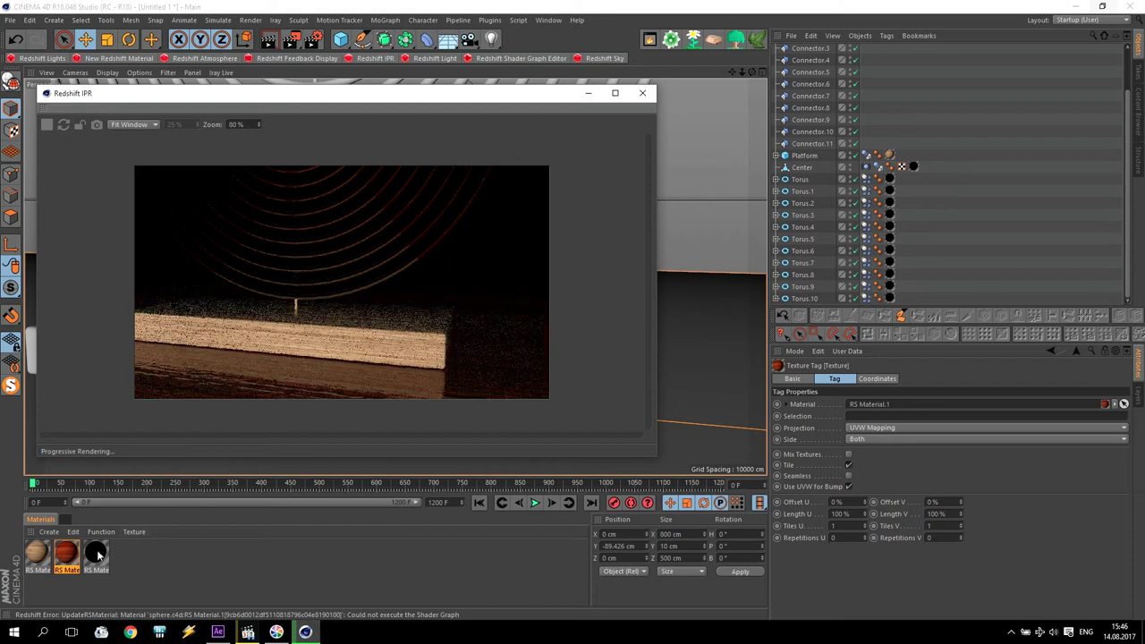
Open the cherry material's shader graph and shrink its window to sit beside the live render.
double_click(62, 556)
left_click_drag(315, 82, 770, 100)
left_click(821, 141)
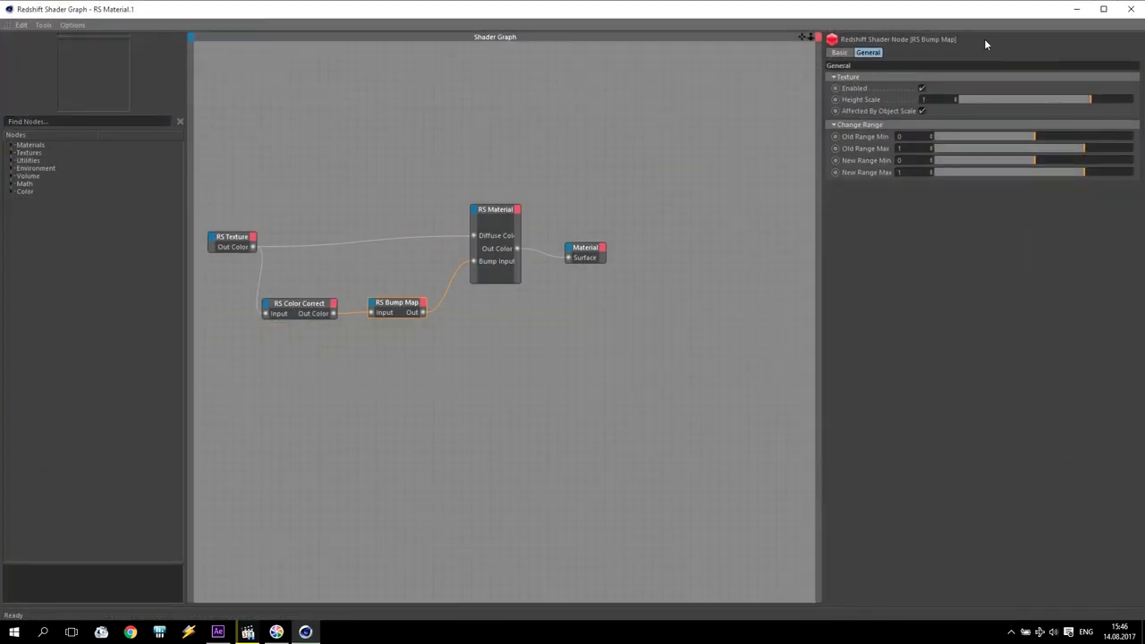
left_click(1103, 9)
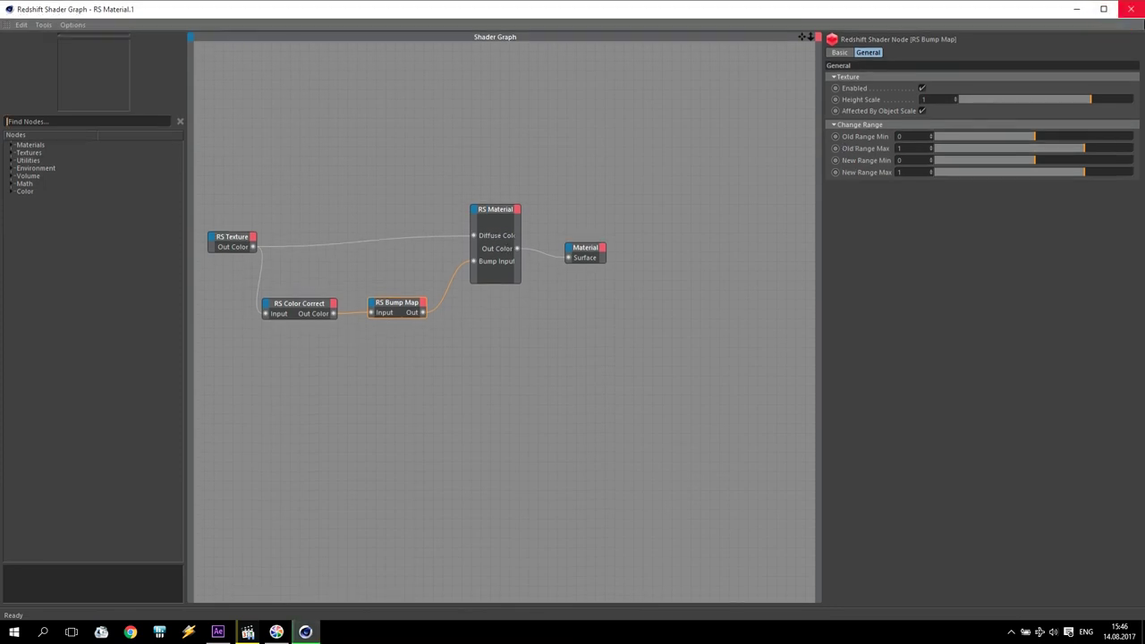
double_click(1030, 9)
left_click_drag(1033, 41, 332, 41)
left_click_drag(197, 37, 872, 13)
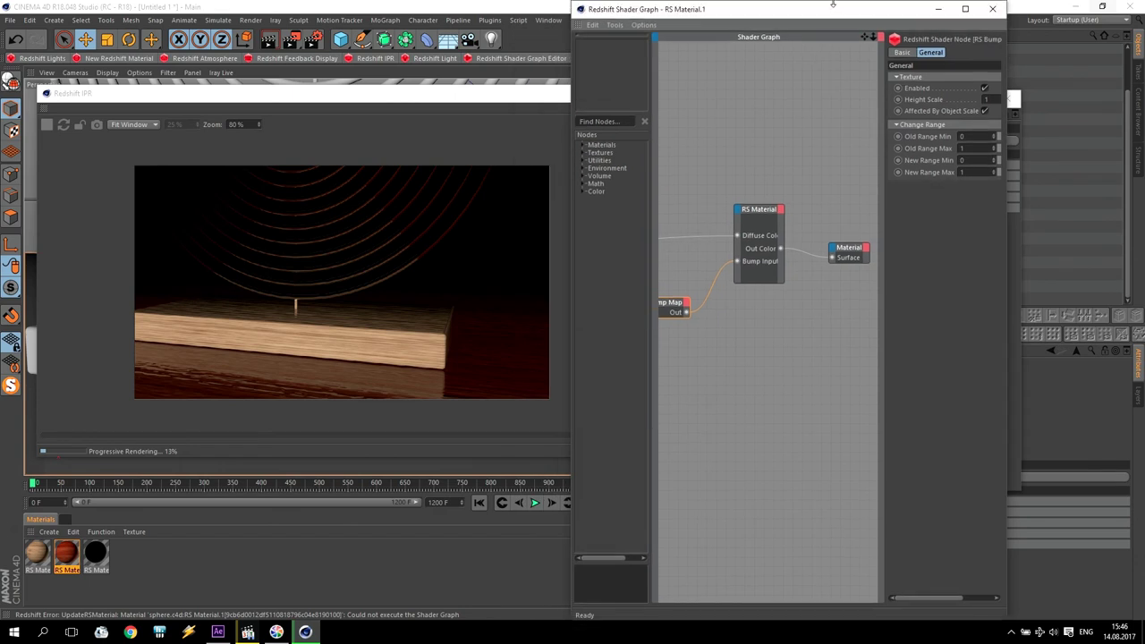
Widen the RS Material's attribute area and set the cherry material's reflection roughness to 0.5.
left_click(754, 215)
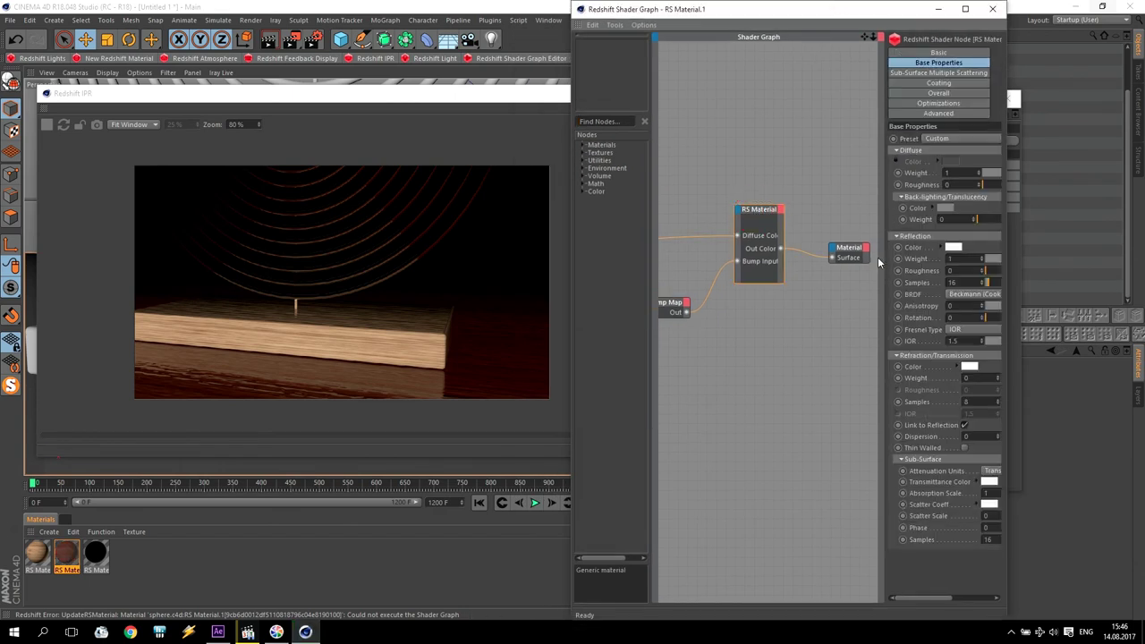
left_click_drag(882, 263, 783, 272)
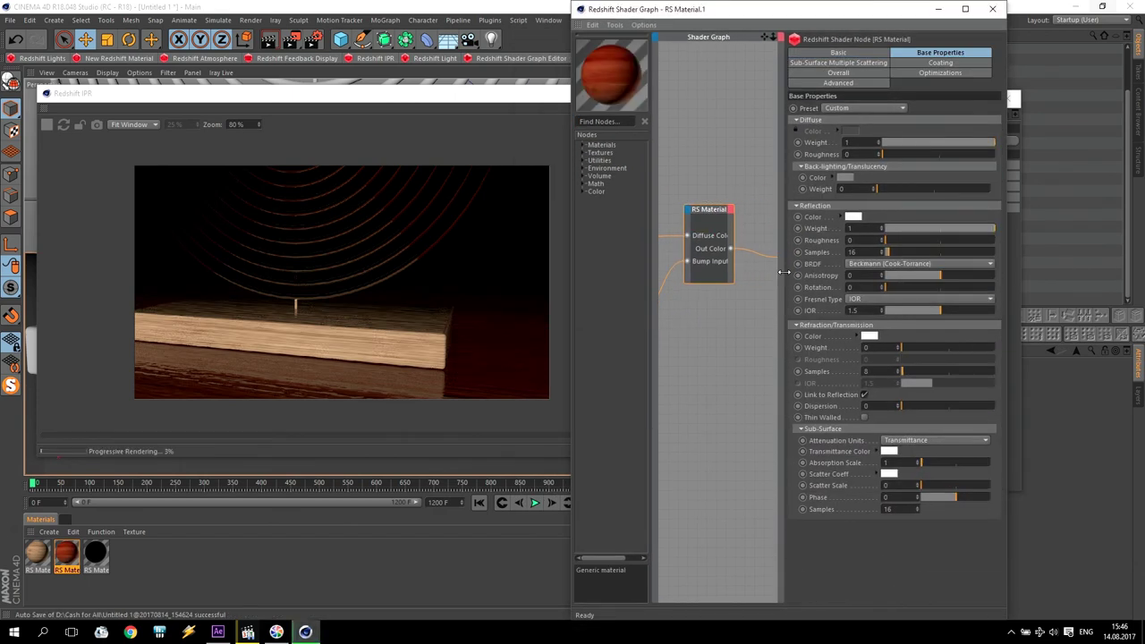
left_click(864, 241)
type("0.5")
key("Return")
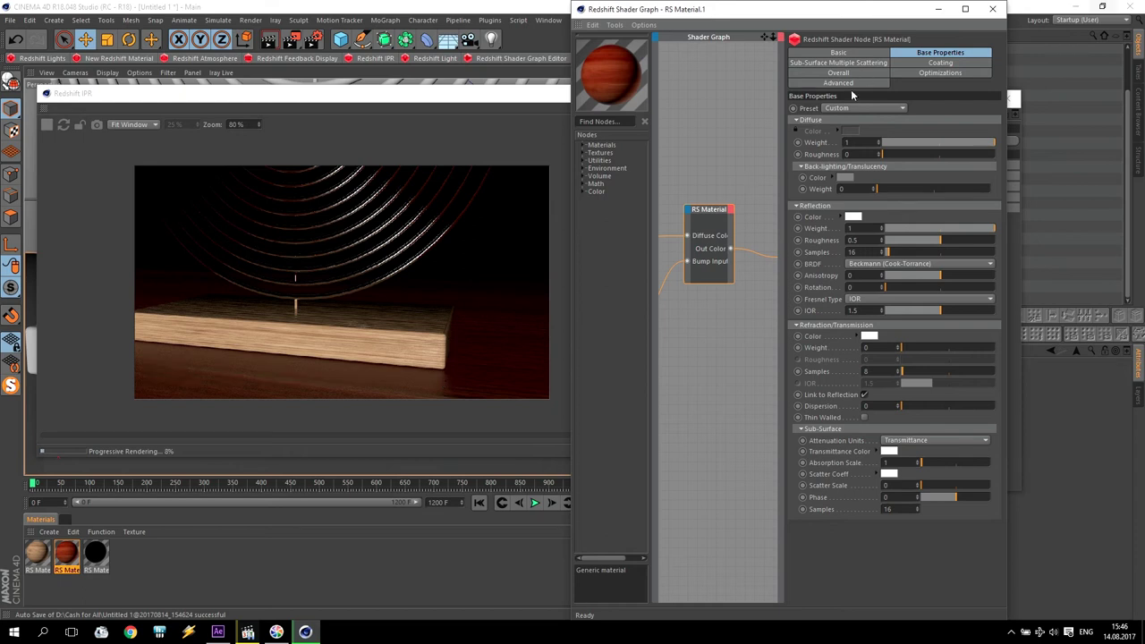
Set the light wood material's reflection roughness to 0.2, and close the shader graph, material editor and live render.
left_click(37, 553)
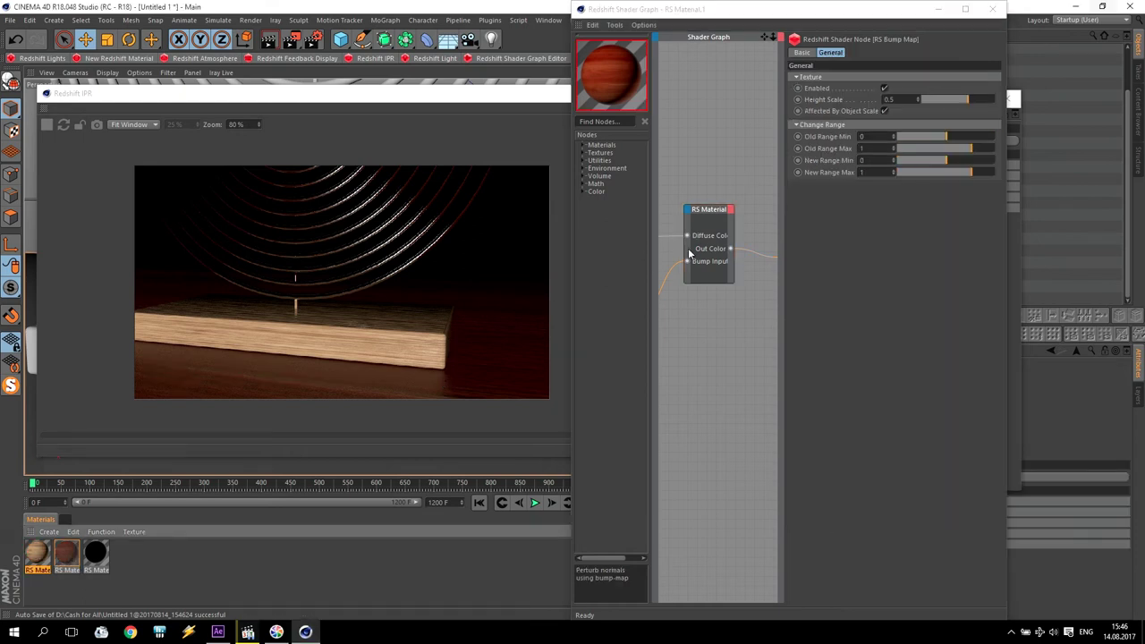
left_click(689, 255)
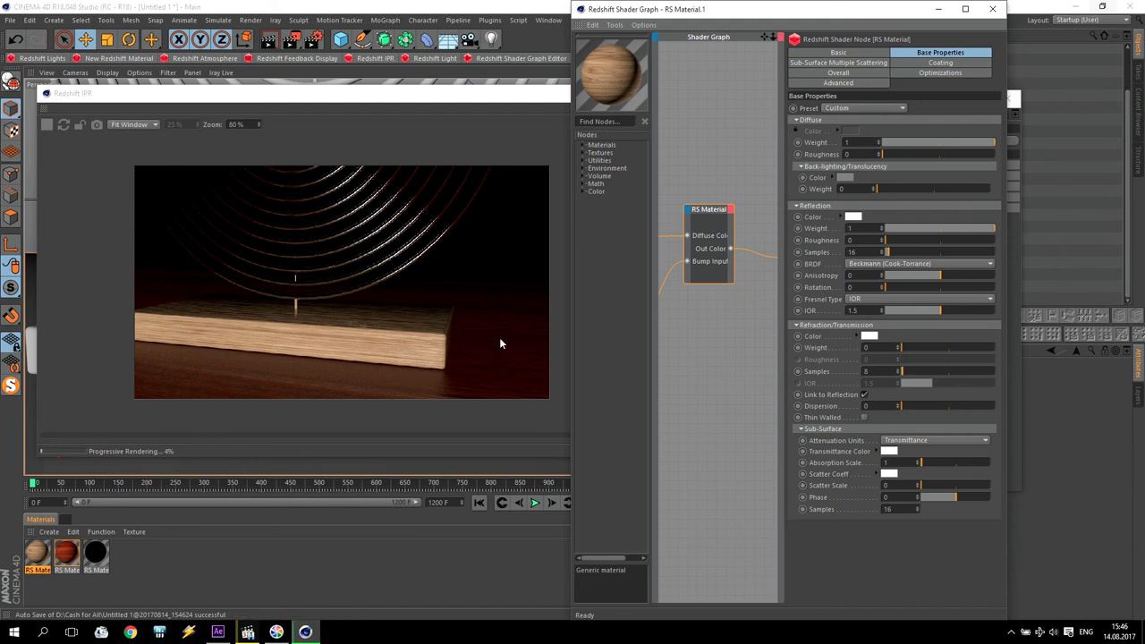
left_click(863, 239)
type("0.2")
key("Return")
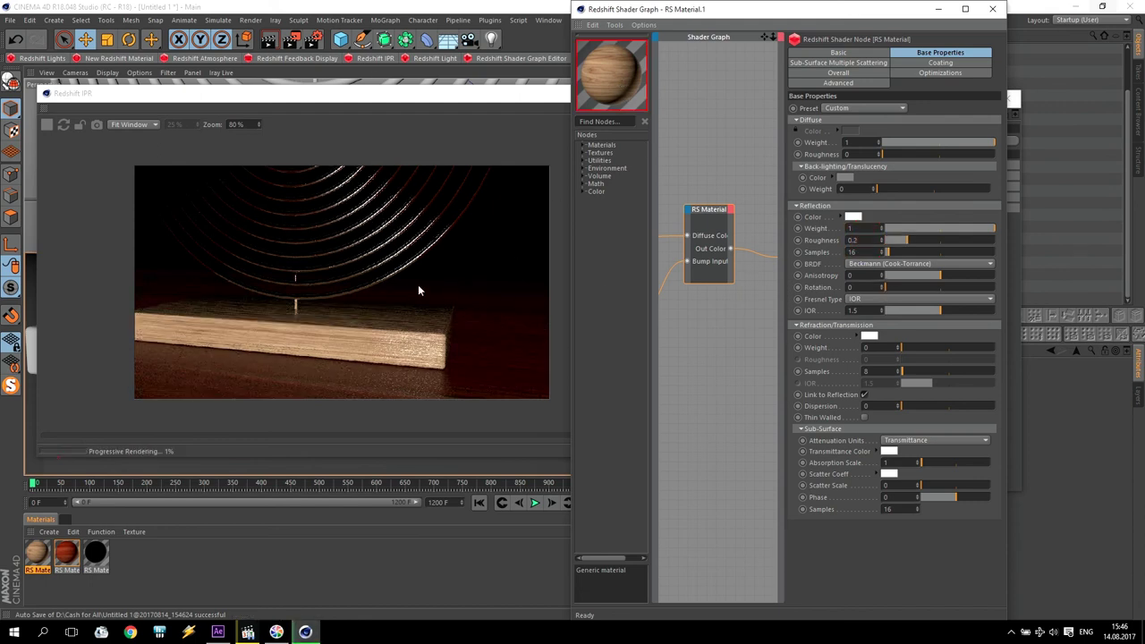
left_click(992, 8)
left_click(1000, 98)
left_click(642, 94)
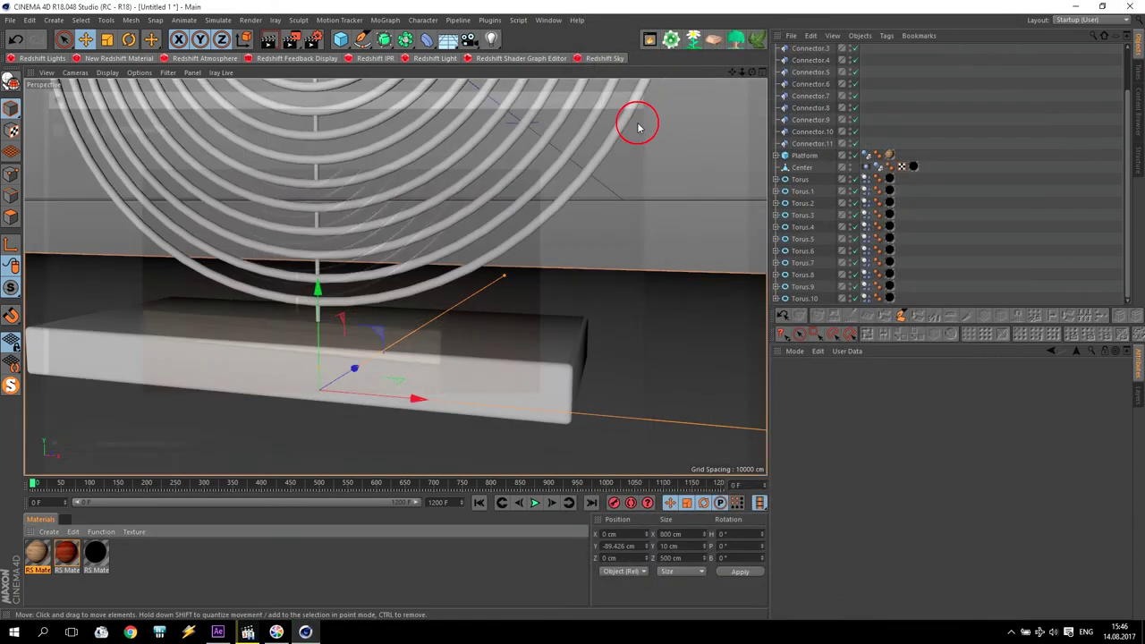
Add a Redshift Dome Light to the scene.
left_click_drag(741, 72, 391, 192)
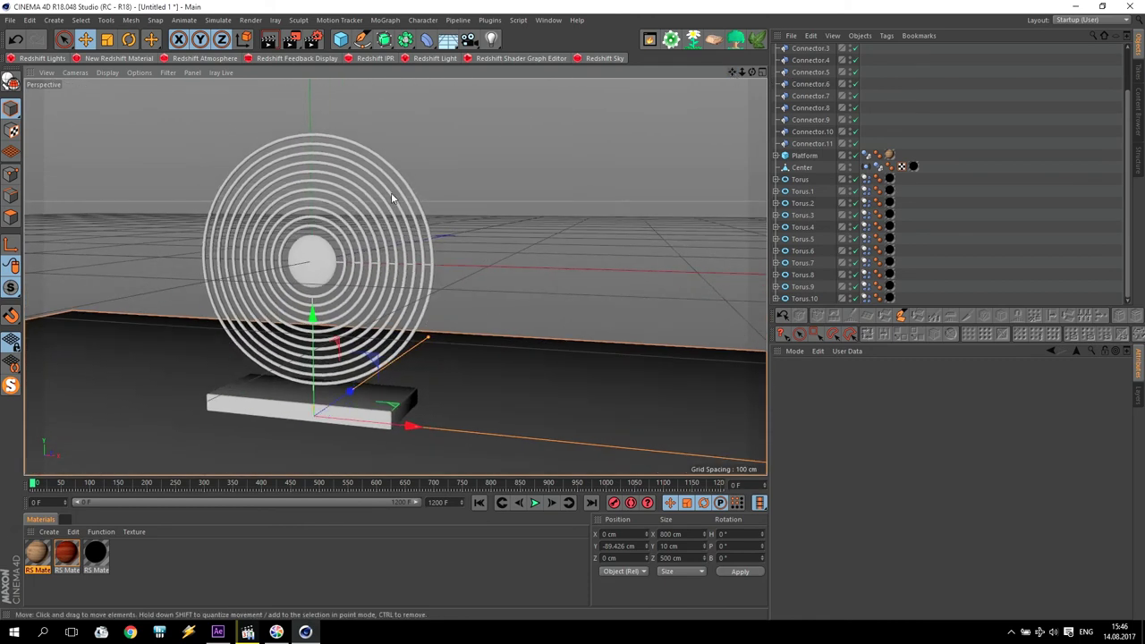
left_click(489, 20)
mouse_move(523, 102)
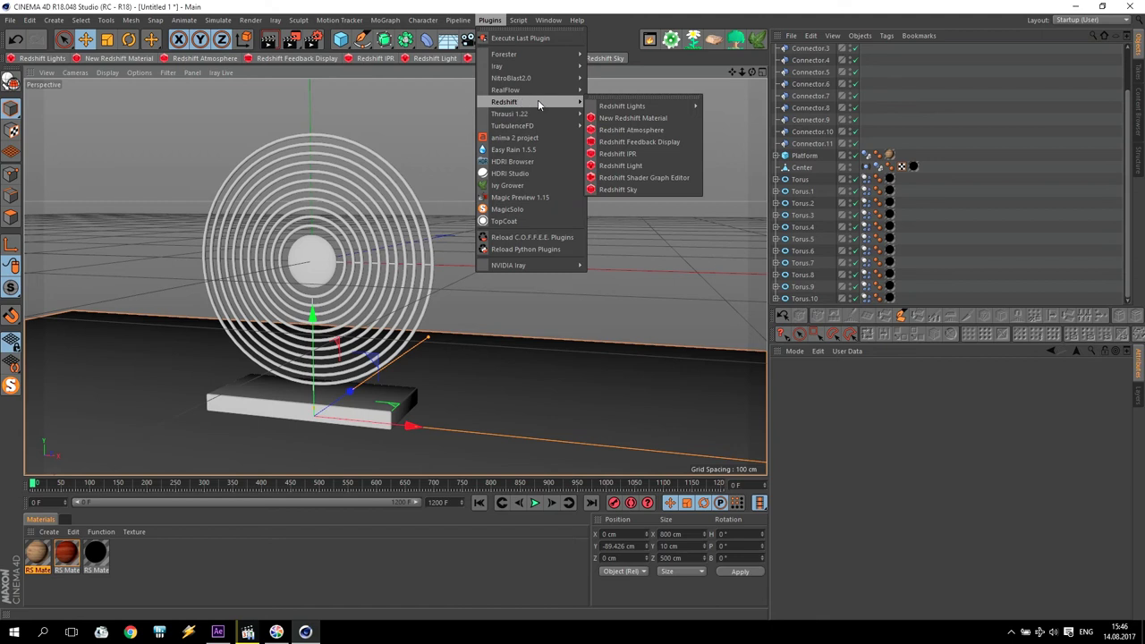
mouse_move(632, 108)
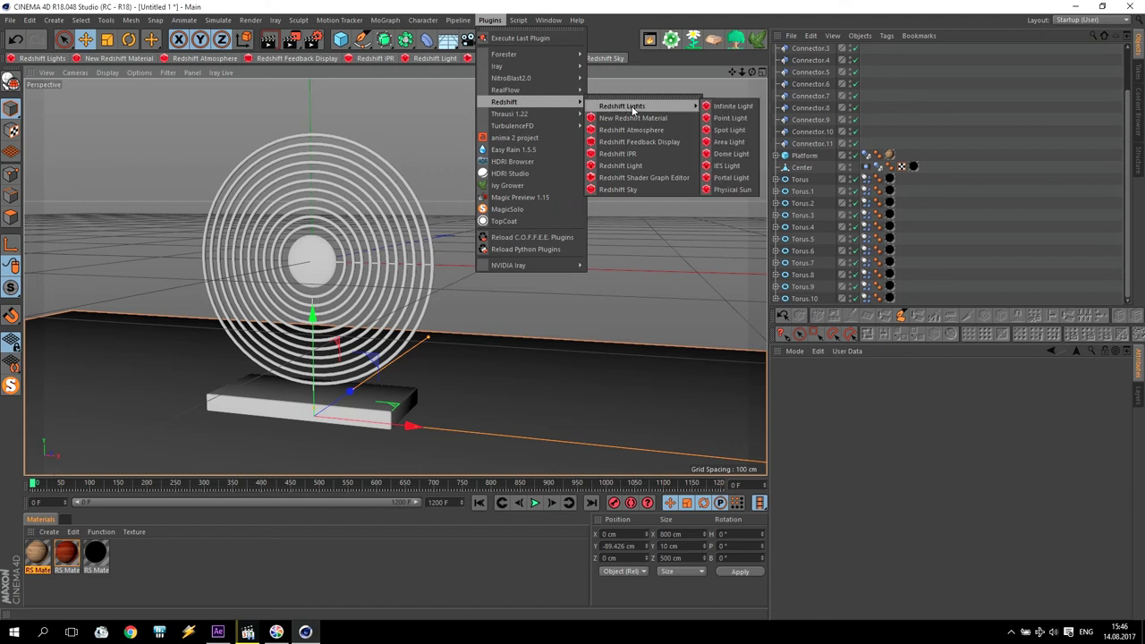
left_click(732, 154)
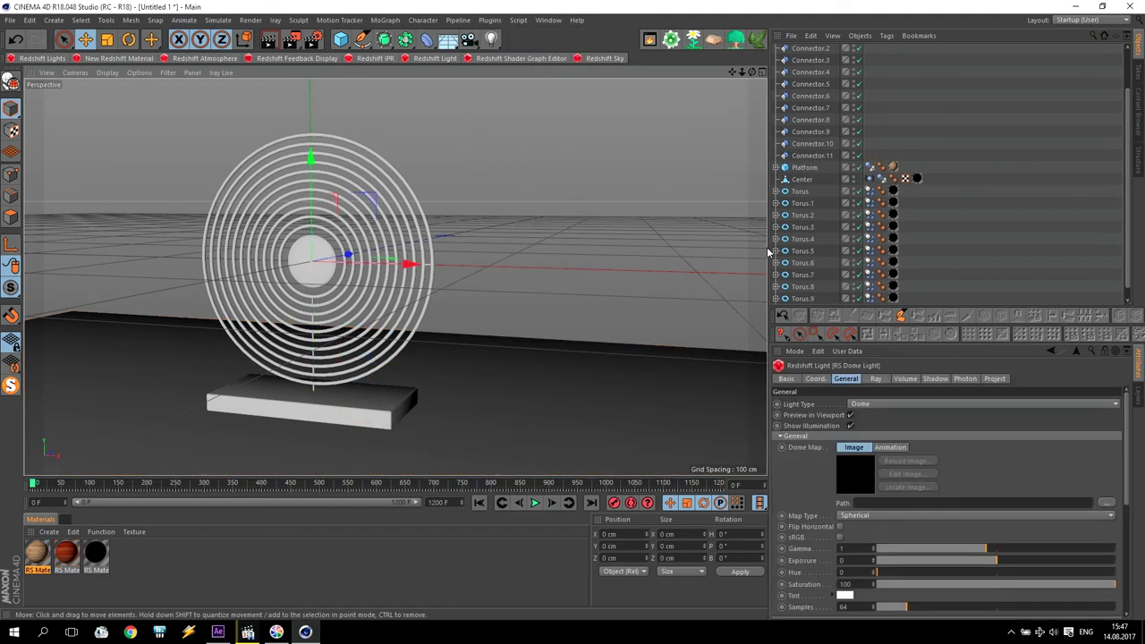
Load hdri_empty-apartment_0047-01_cg-source.hdr as the dome light's Dome Map image.
scroll(1130, 195, "up", 3)
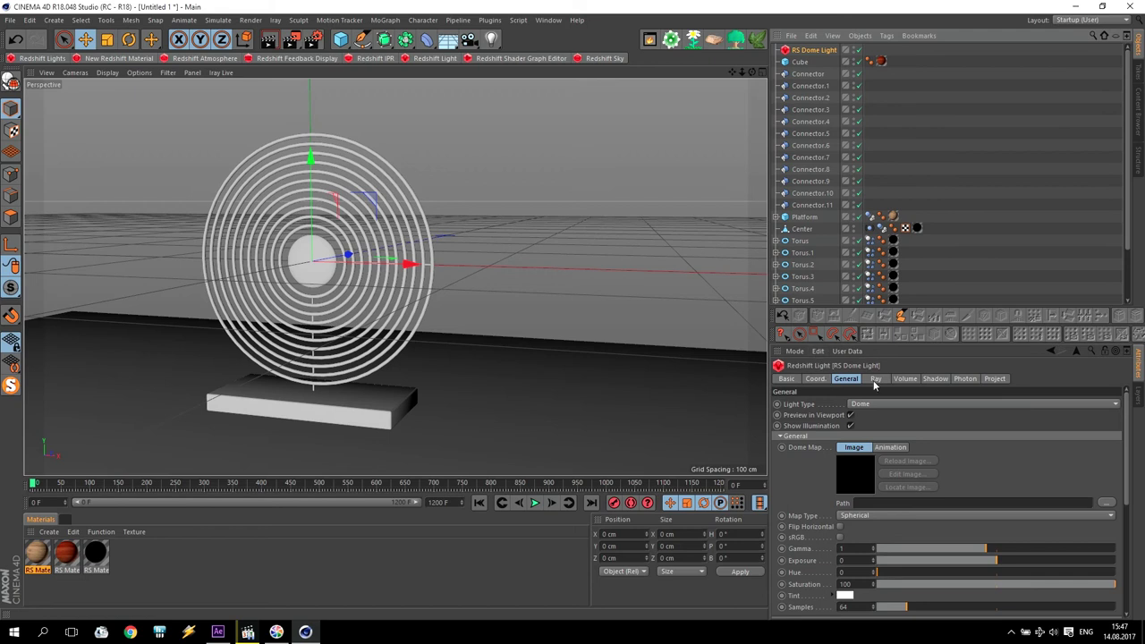
left_click(1106, 503)
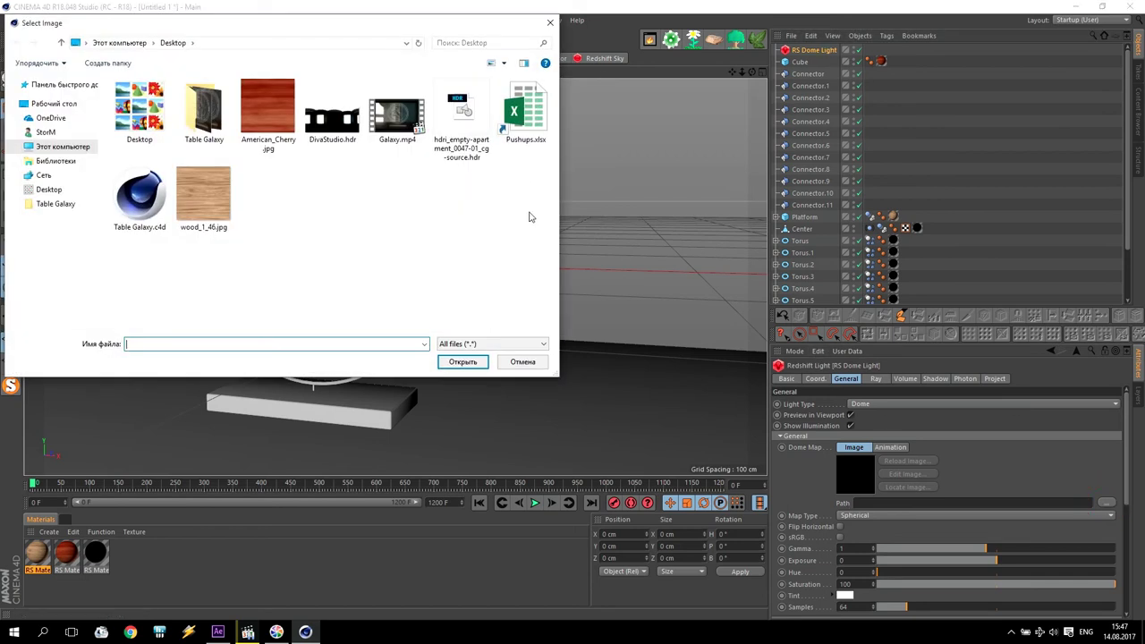
left_click(446, 116)
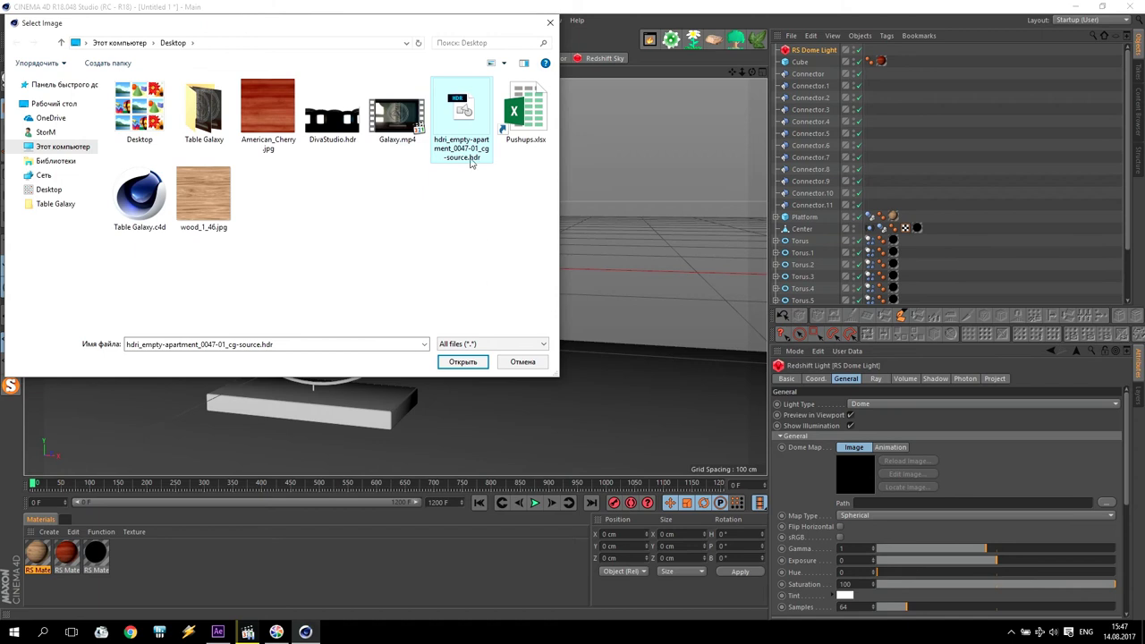
left_click(461, 363)
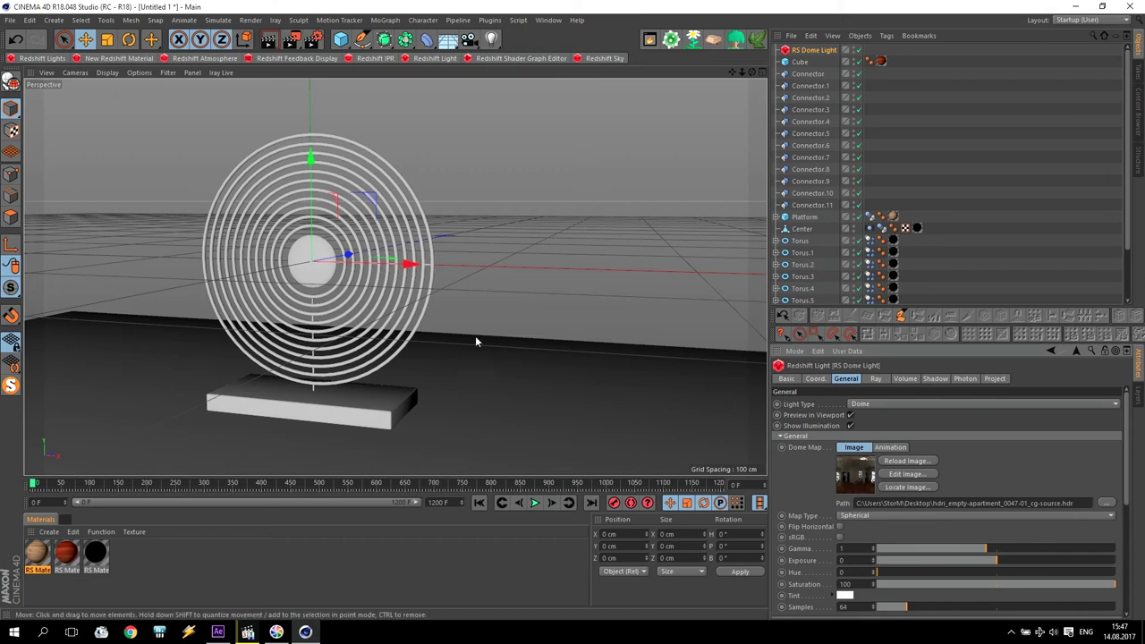
Review the output and basic Redshift render settings, including progressive rendering and unified sampling.
left_click_drag(414, 349, 322, 371, "alt")
scroll(320, 365, "up", 3)
scroll(358, 322, "down", 2)
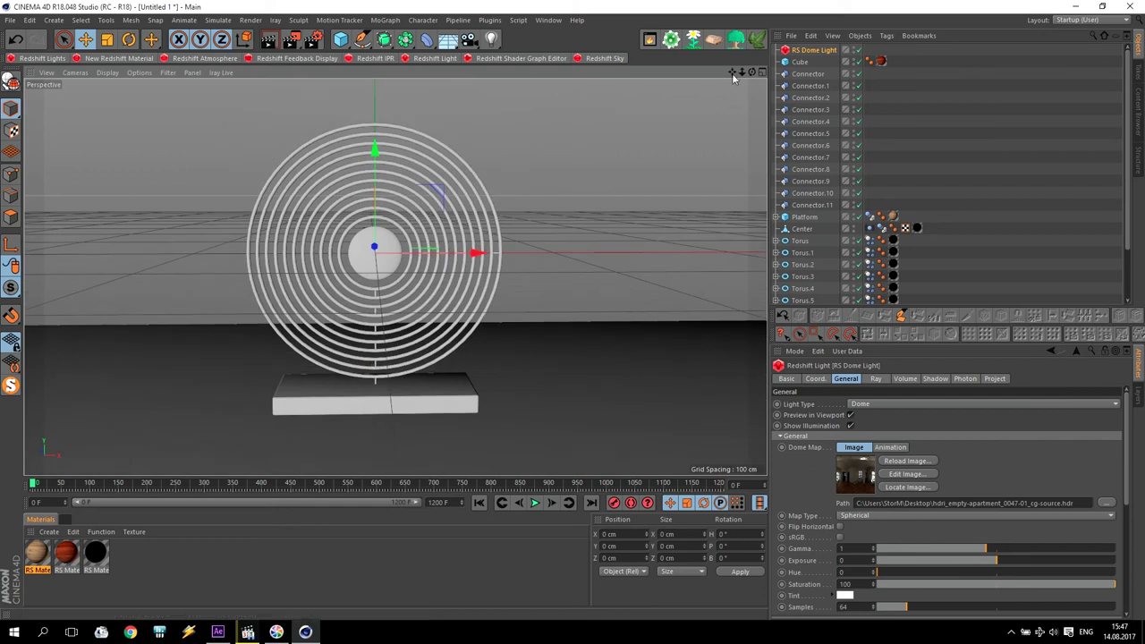
scroll(394, 277, "up", 1)
scroll(395, 277, "down", 2)
scroll(326, 276, "up", 3)
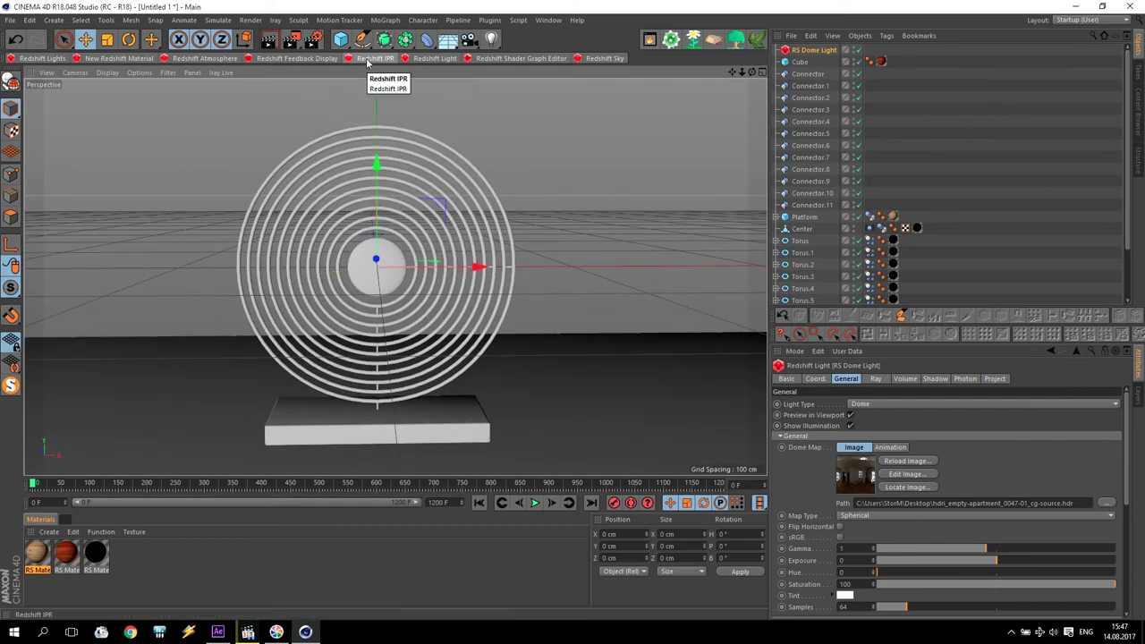
left_click(313, 39)
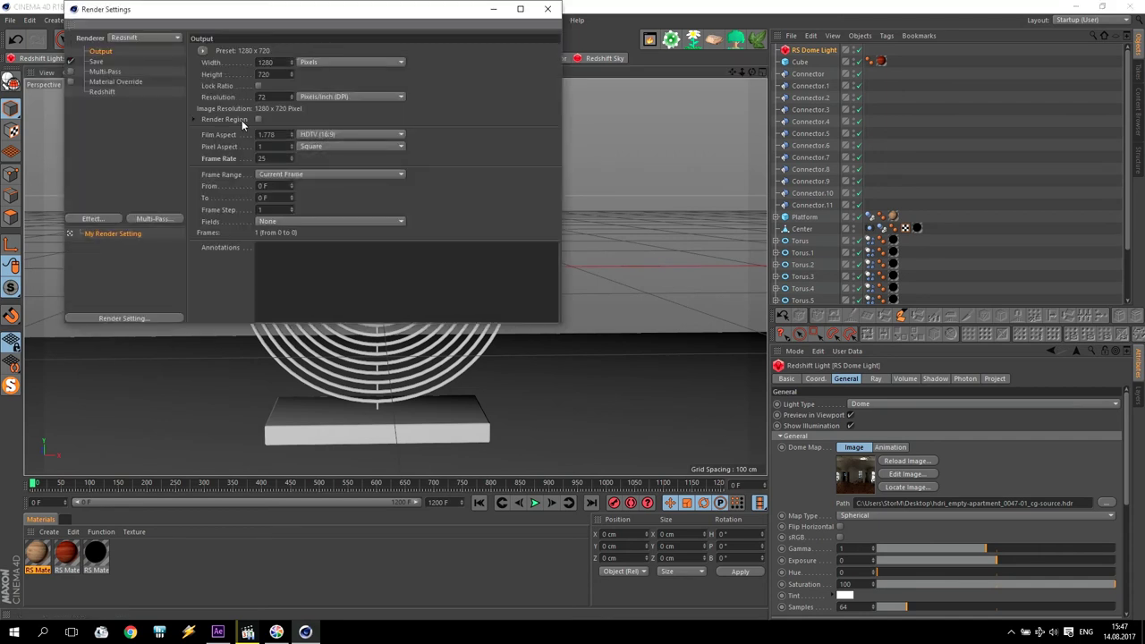
left_click(102, 92)
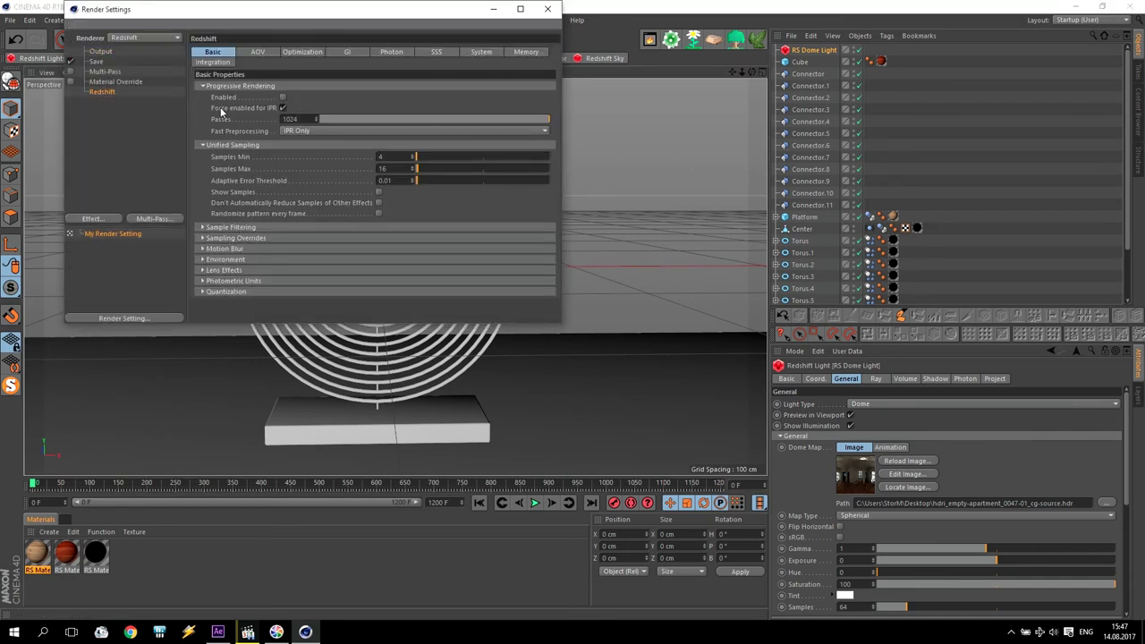
left_click(547, 9)
Start a locked Redshift IPR render of the front view and place its shrunken window beside the sculpture.
left_click(375, 57)
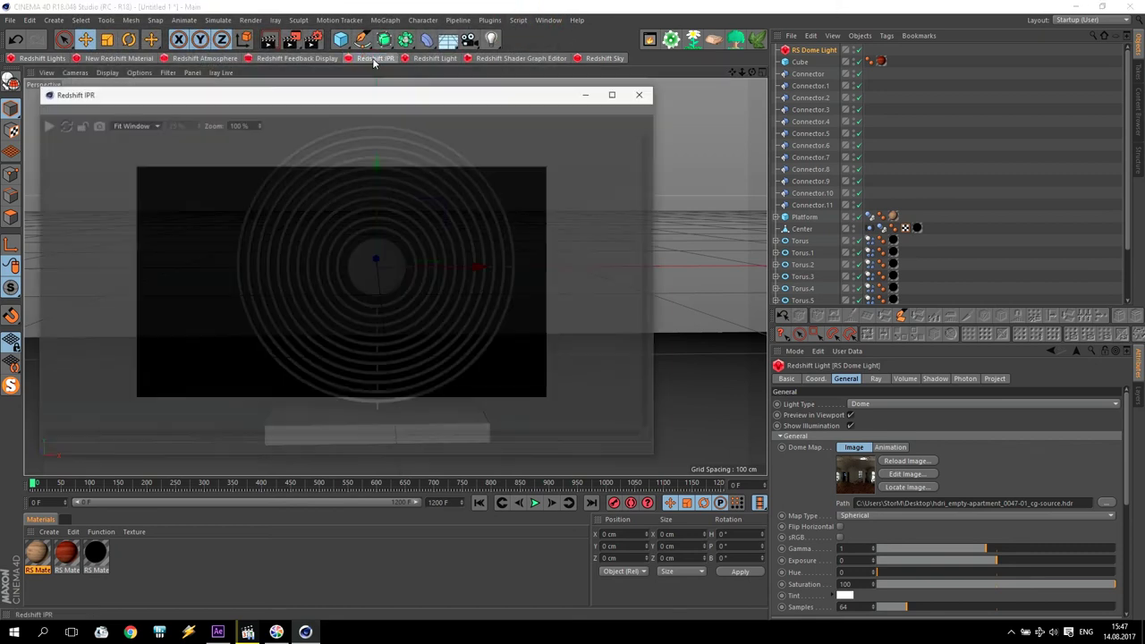
left_click(79, 126)
left_click(47, 124)
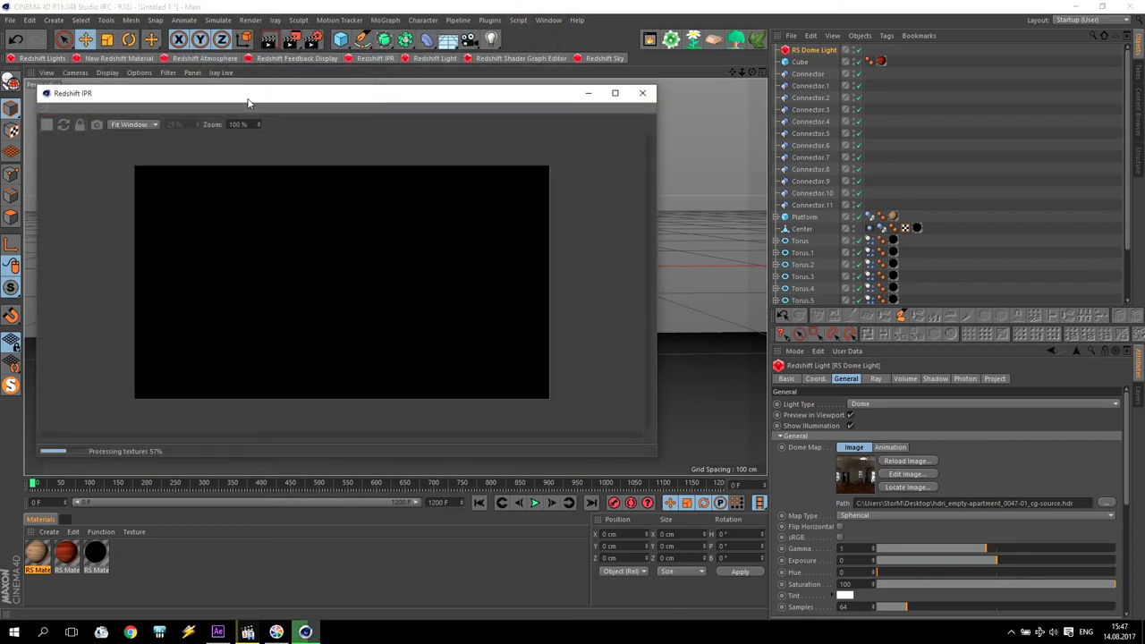
left_click_drag(35, 87, 130, 152)
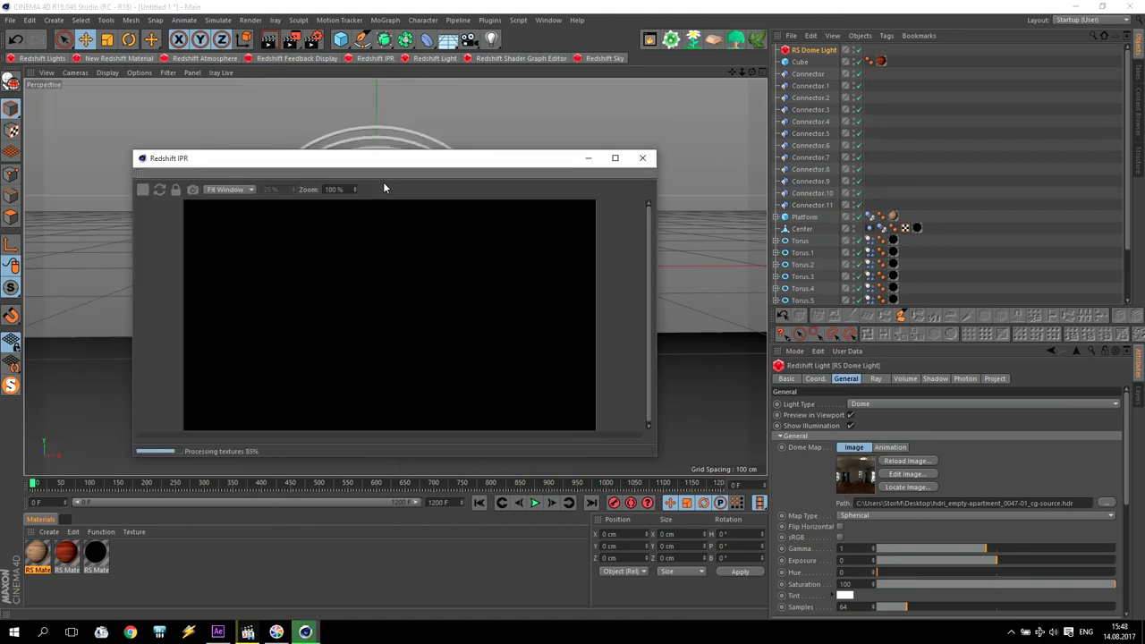
left_click_drag(385, 163, 850, 42)
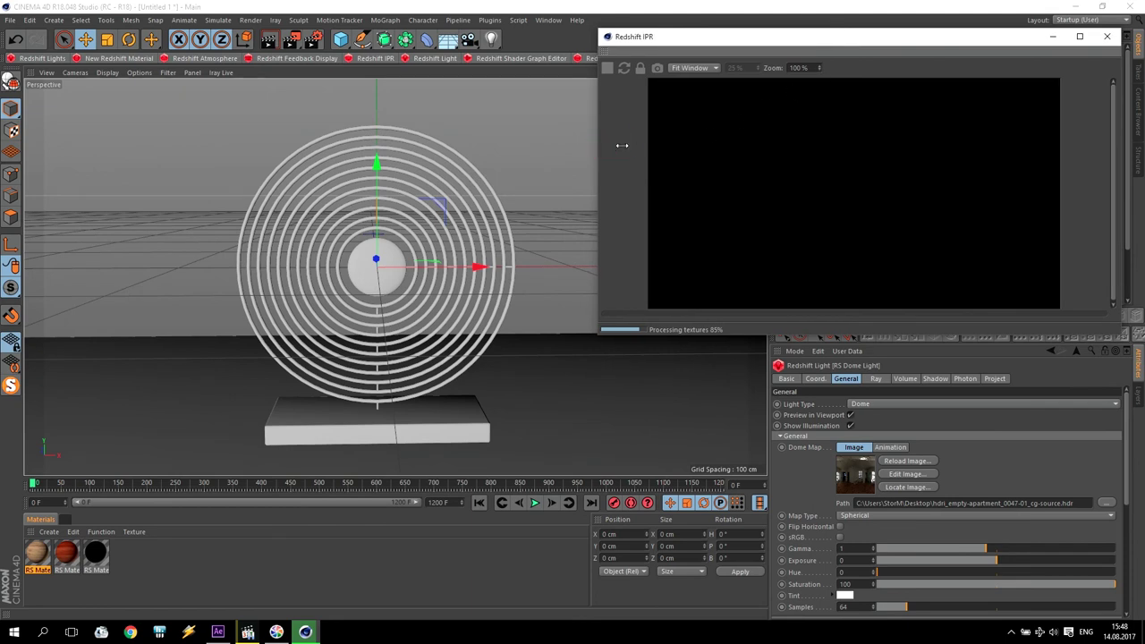
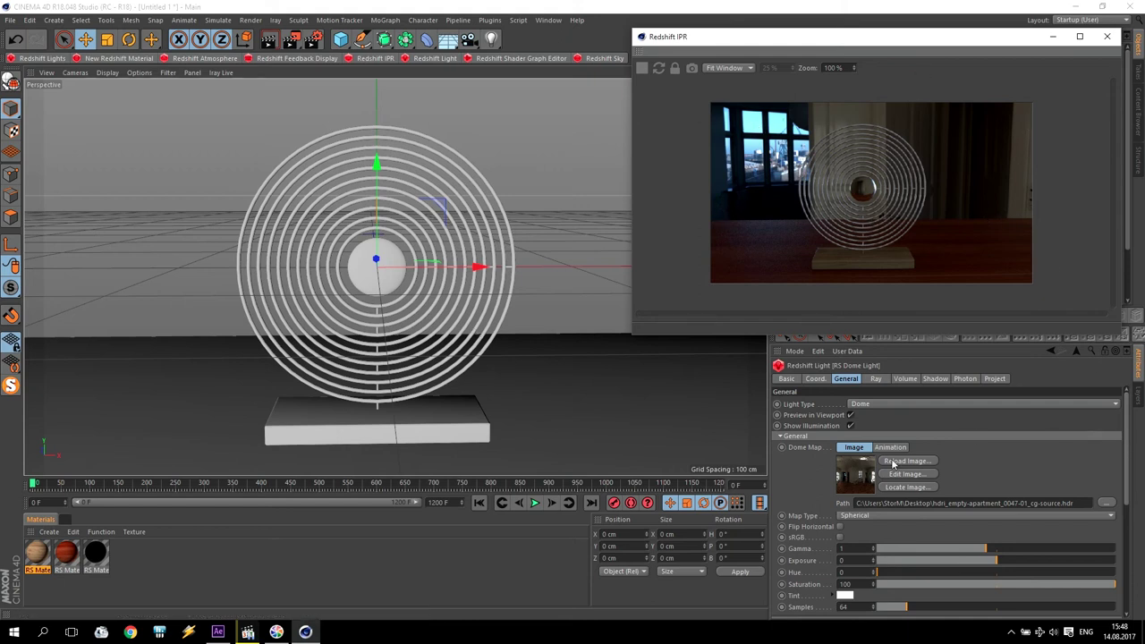
Rotate the dome light to a heading of about 302° to match the Galaxy.mp4 reference background, and close the live render.
scroll(863, 505, "down", 5)
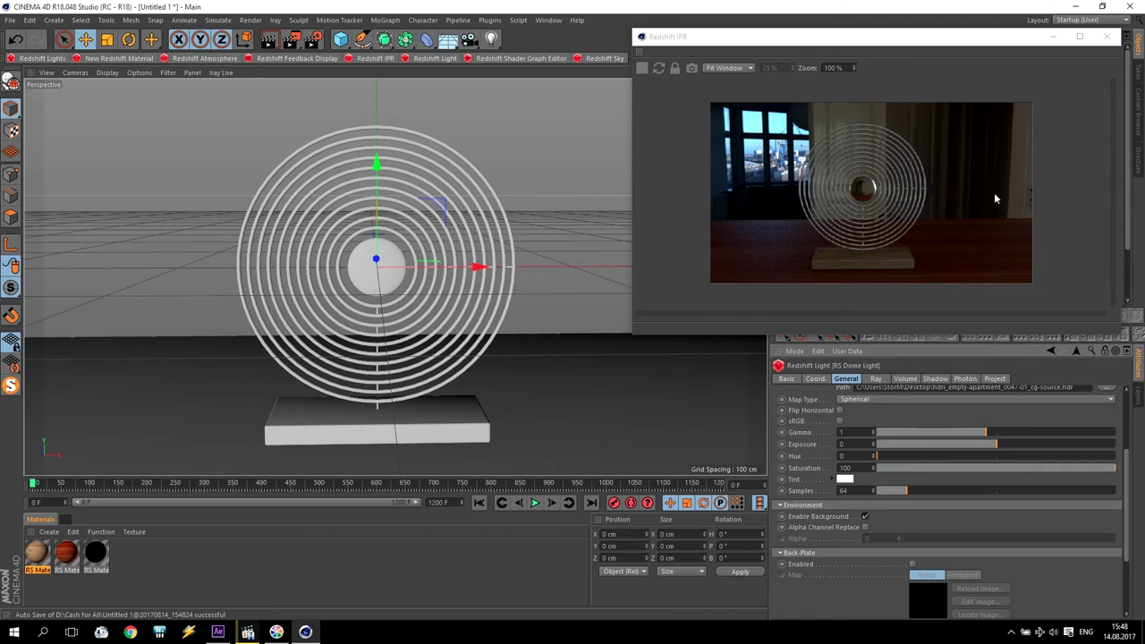
left_click_drag(951, 40, 948, 87)
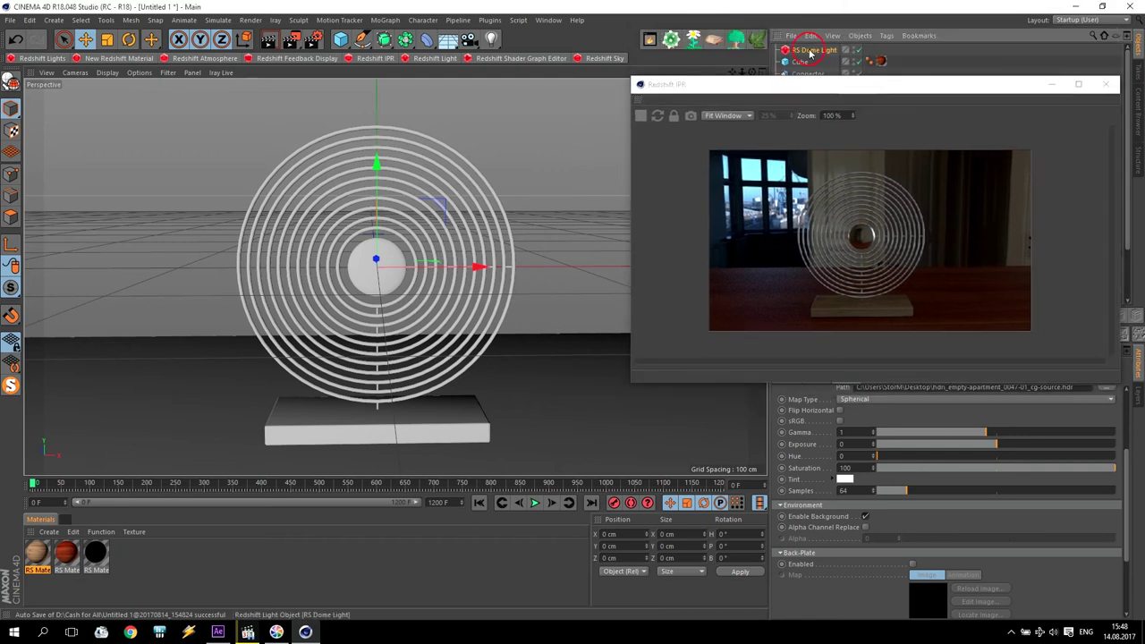
left_click(129, 44)
left_click_drag(342, 270, 374, 276)
left_click(305, 631)
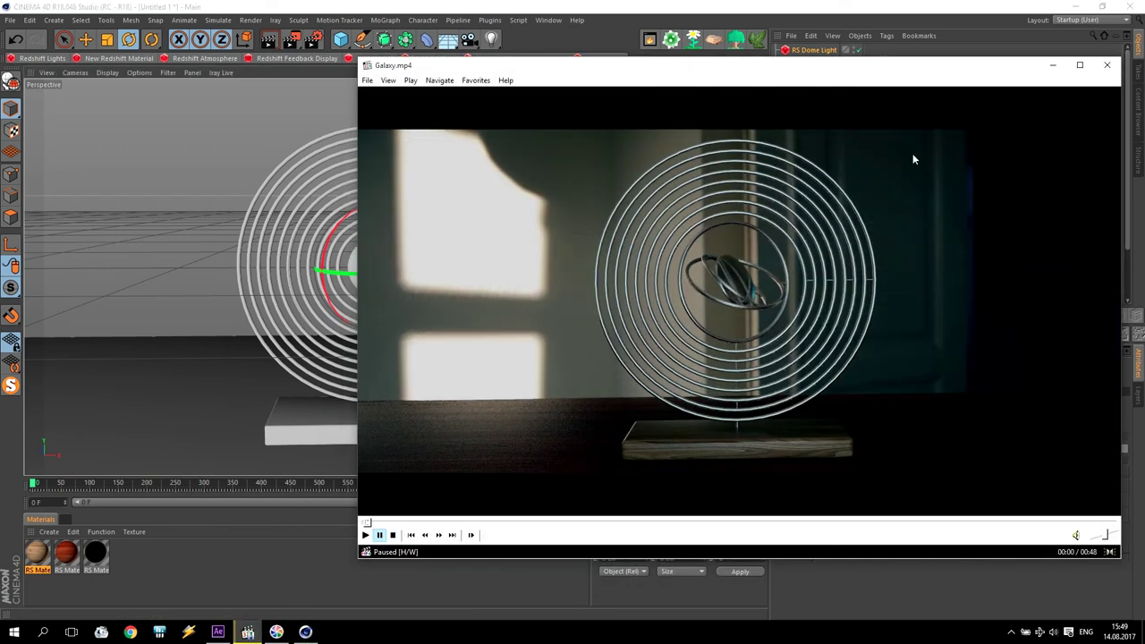
left_click(1053, 65)
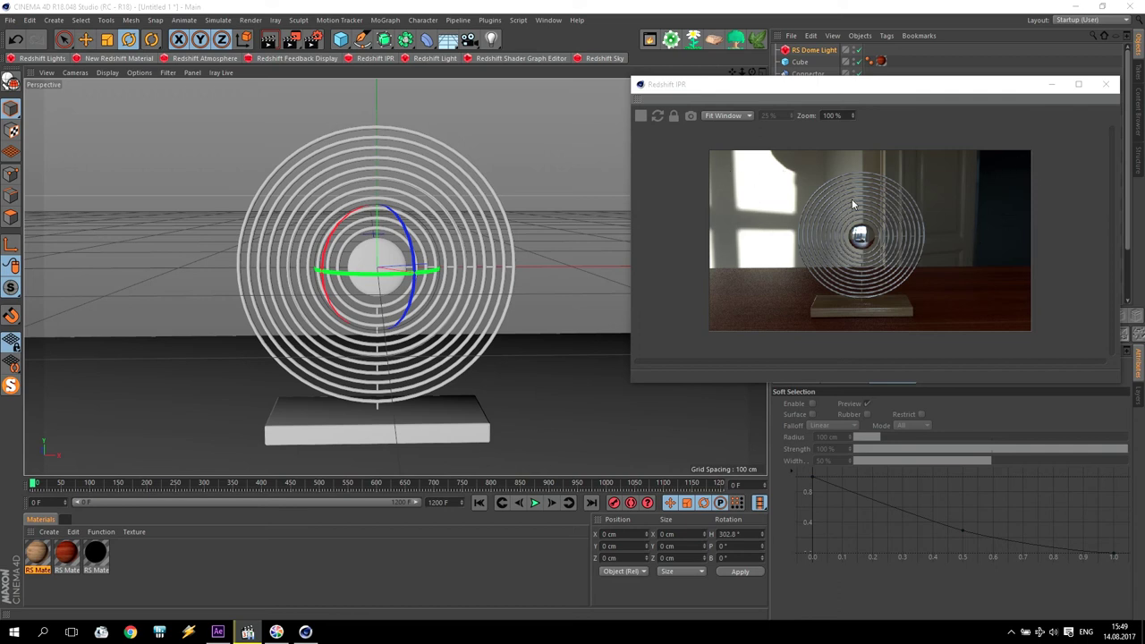
left_click_drag(386, 273, 391, 276)
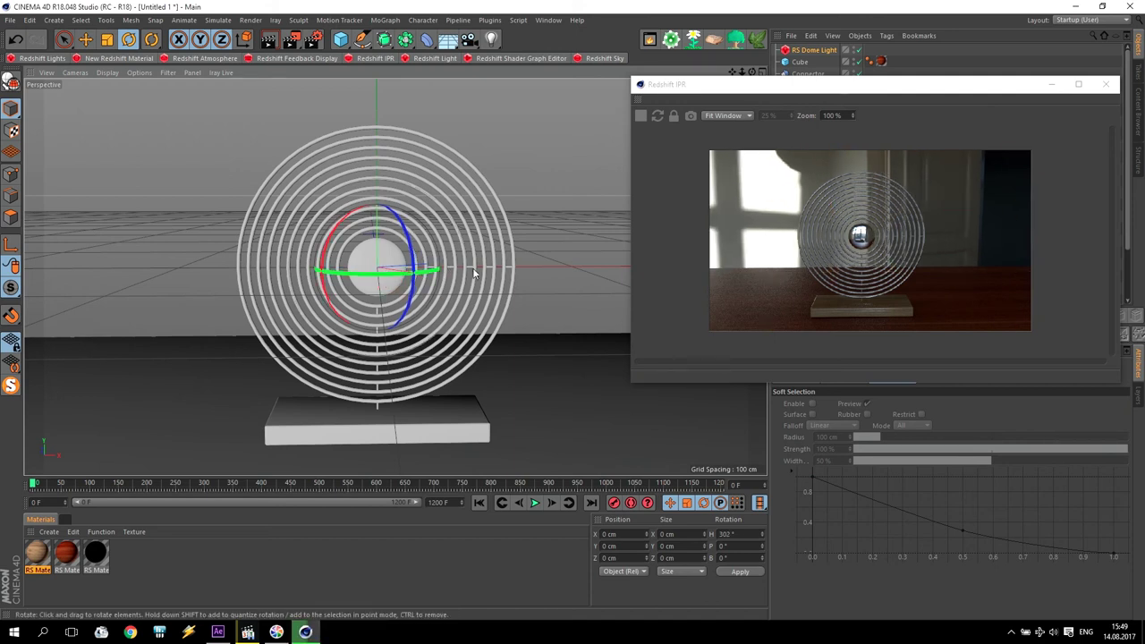
left_click(1105, 84)
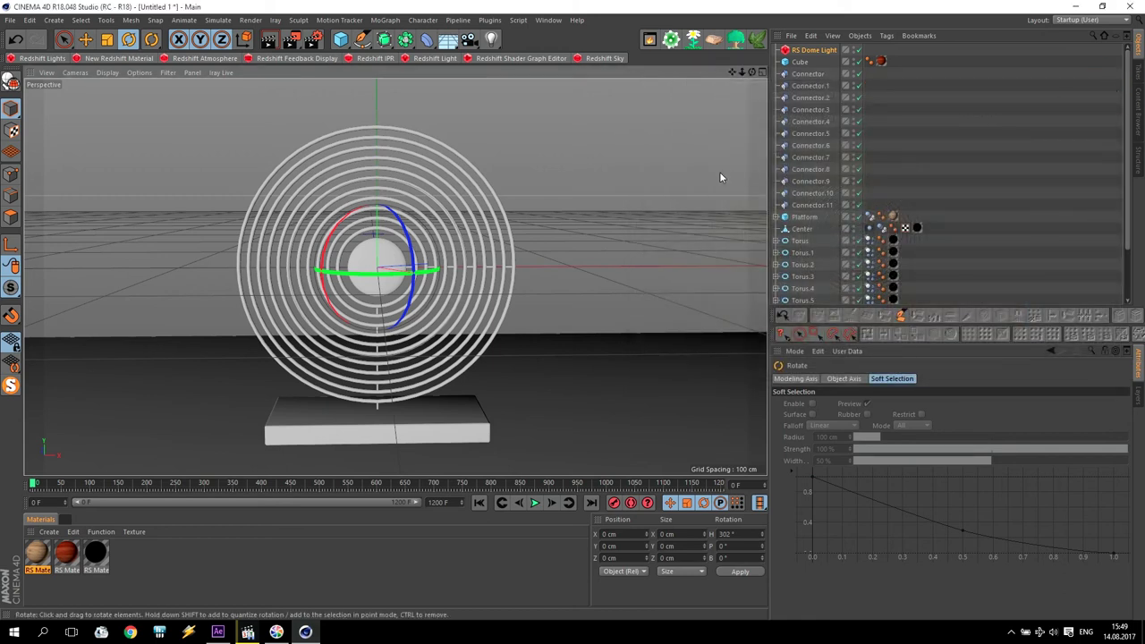
left_click(469, 39)
left_click(537, 119)
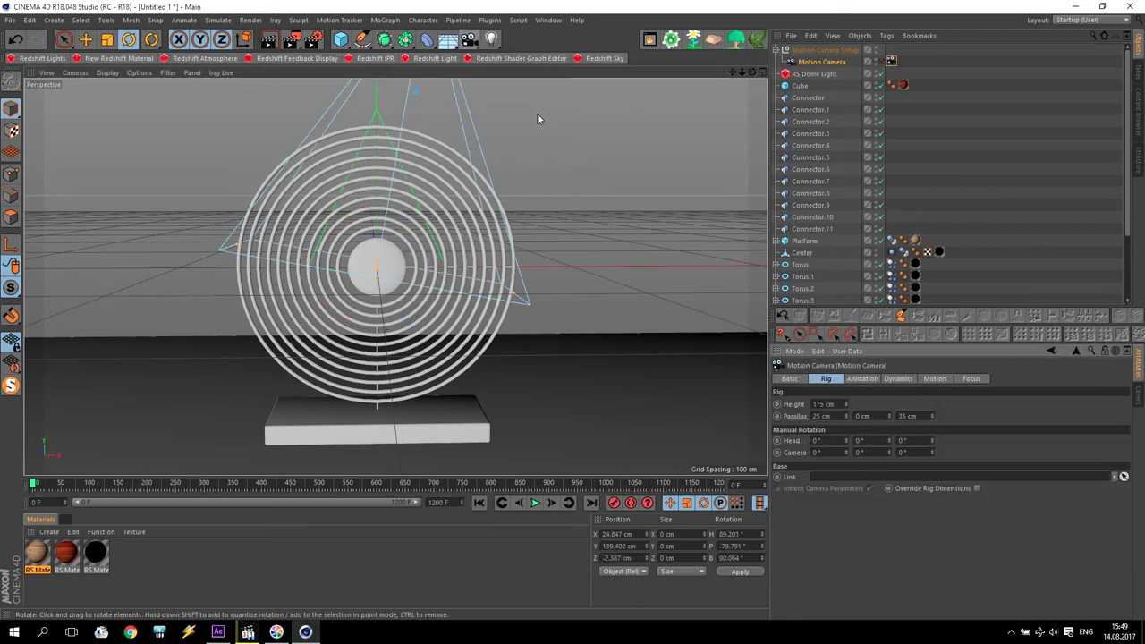
left_click(804, 51)
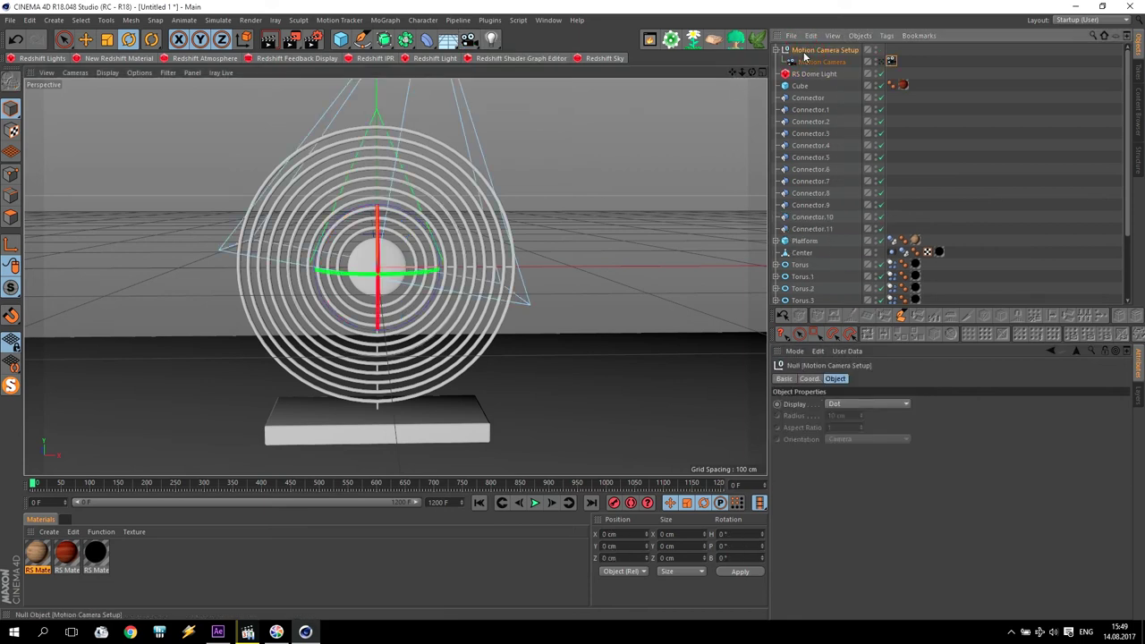
key("Delete")
Add a Motion Camera setup to the scene and delete its Path Spline.
left_click(469, 39)
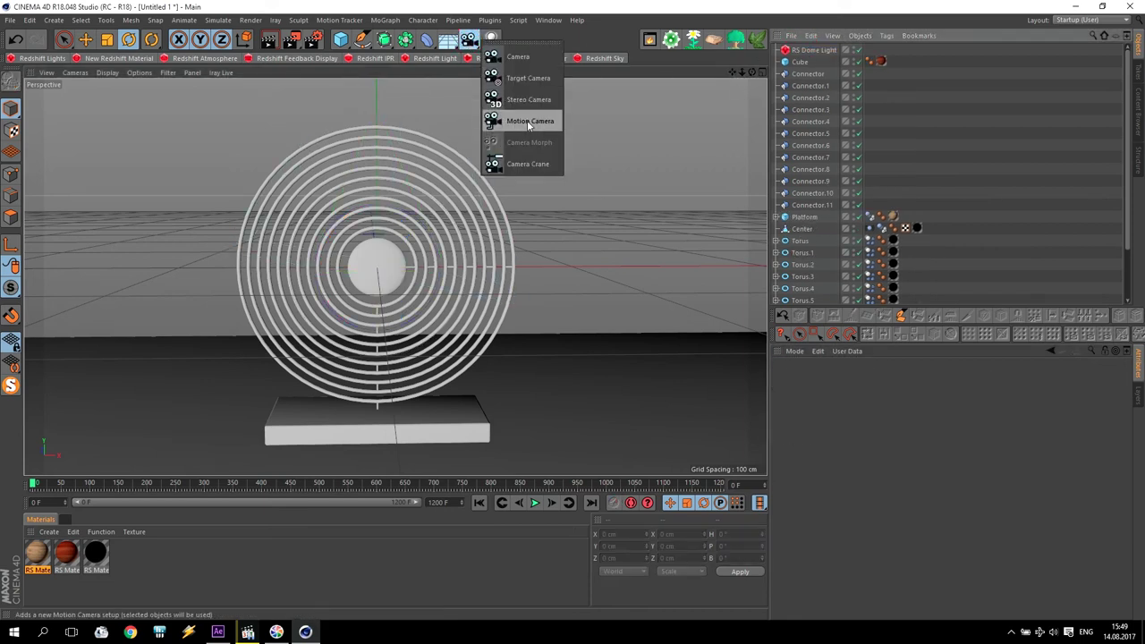
left_click(528, 123)
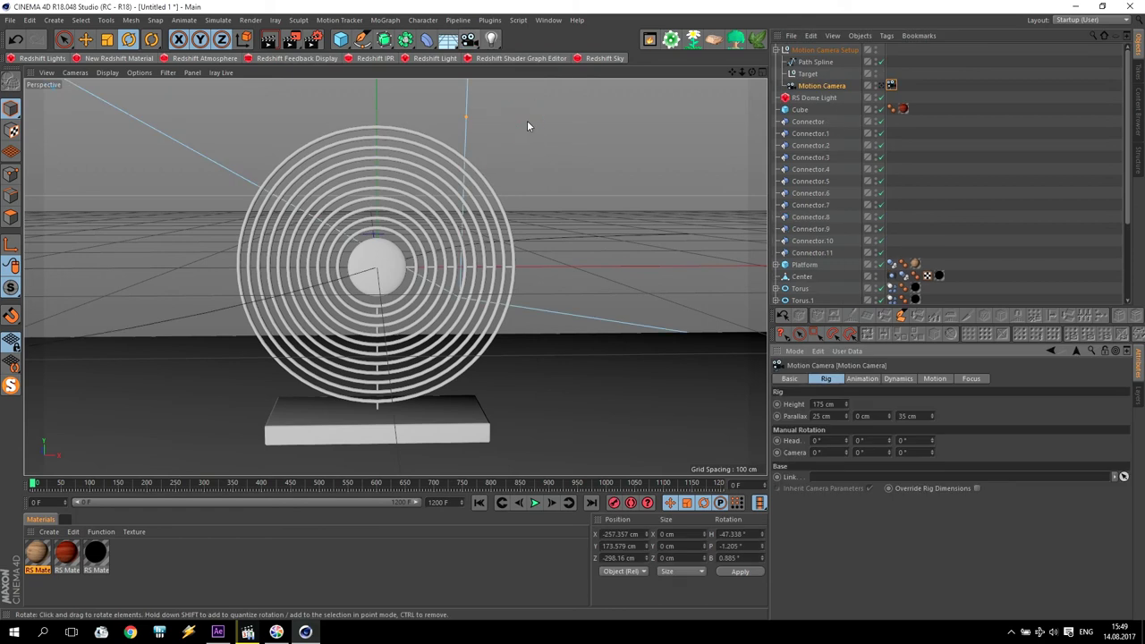
left_click(828, 63)
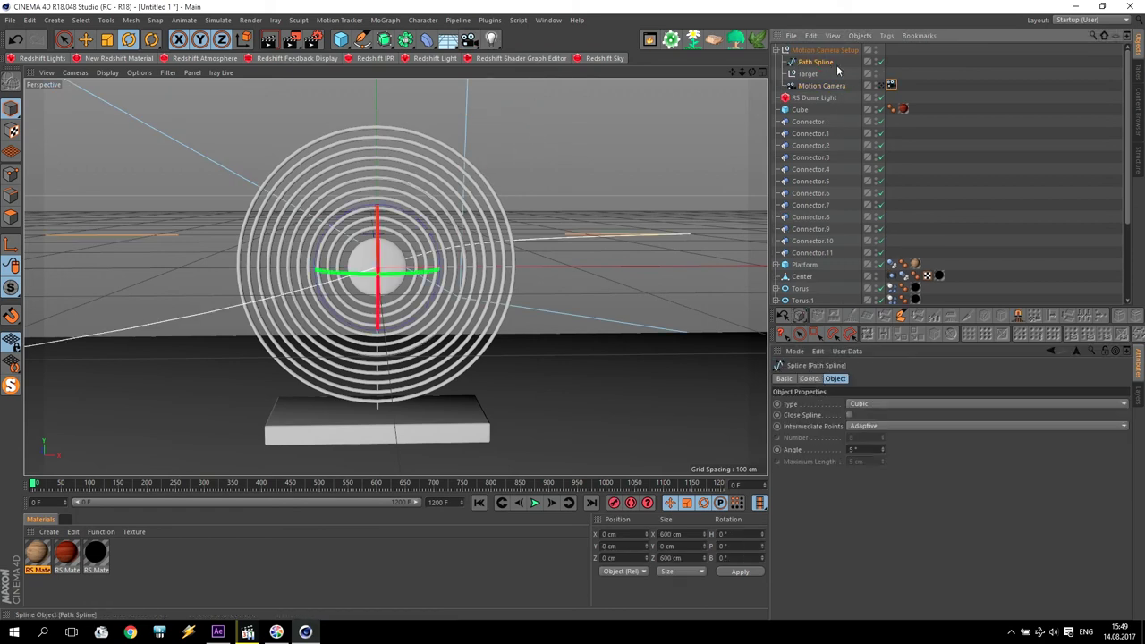
key("Delete")
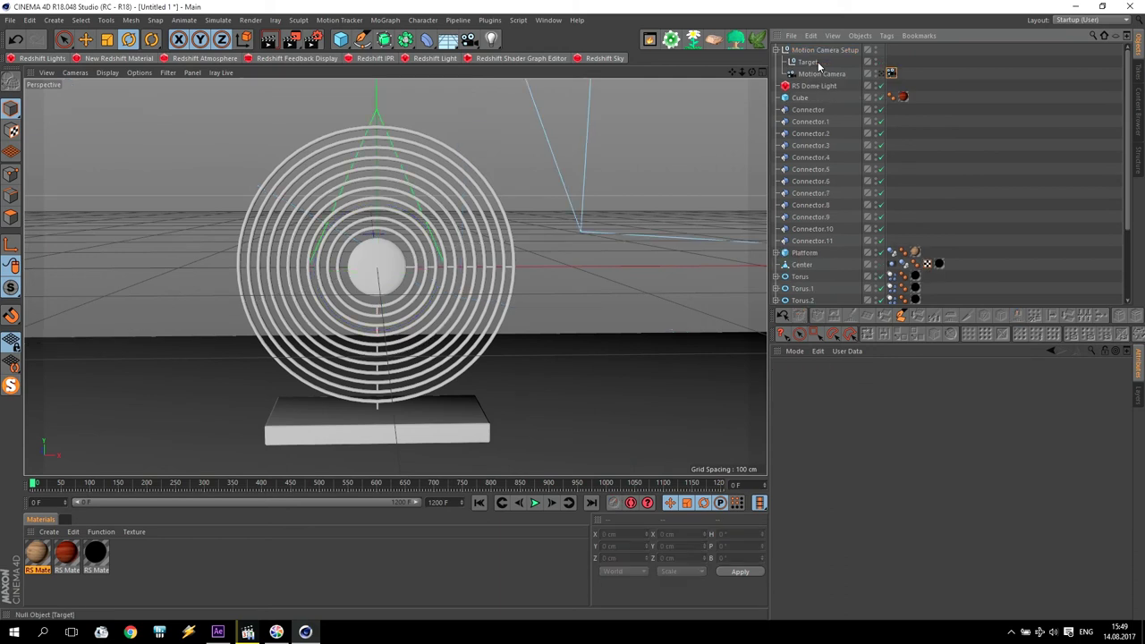
Move the Motion Camera Setup in front of the sculpture and turn its heading to about 49.3° so the camera faces the rings.
key("F5")
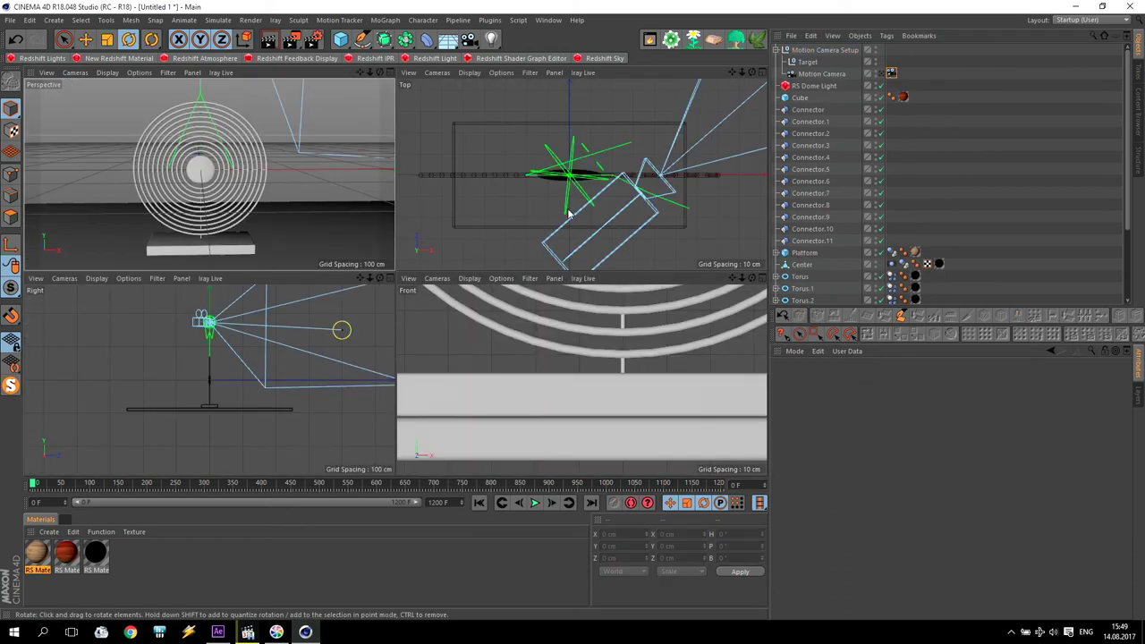
scroll(569, 213, "down", 5)
left_click(796, 55)
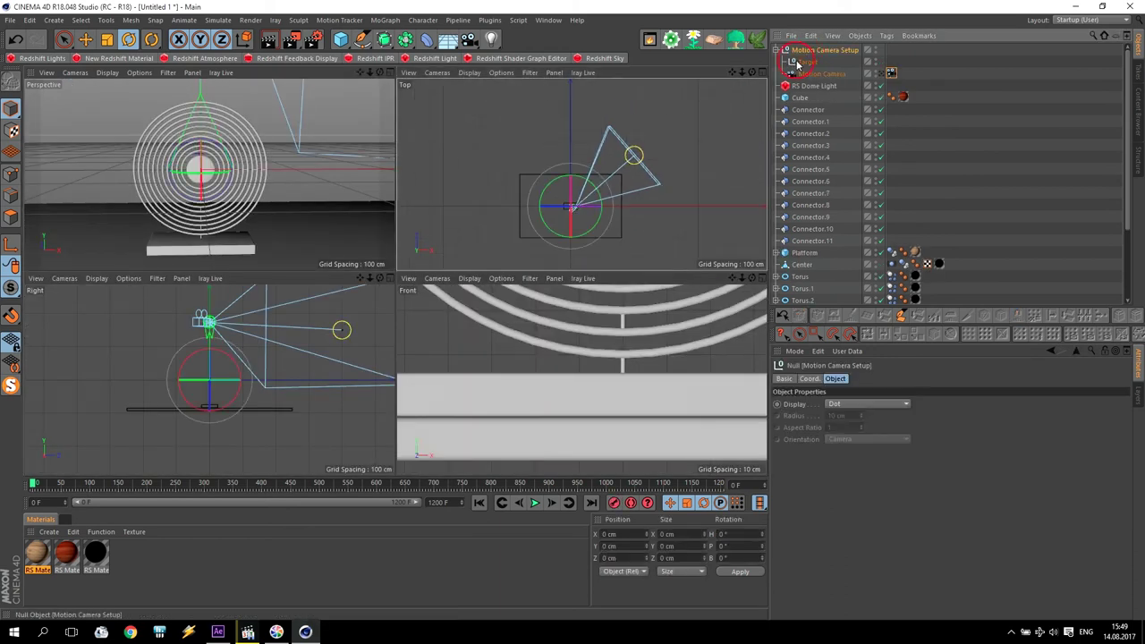
left_click(87, 40)
left_click_drag(601, 181, 538, 248)
key("r")
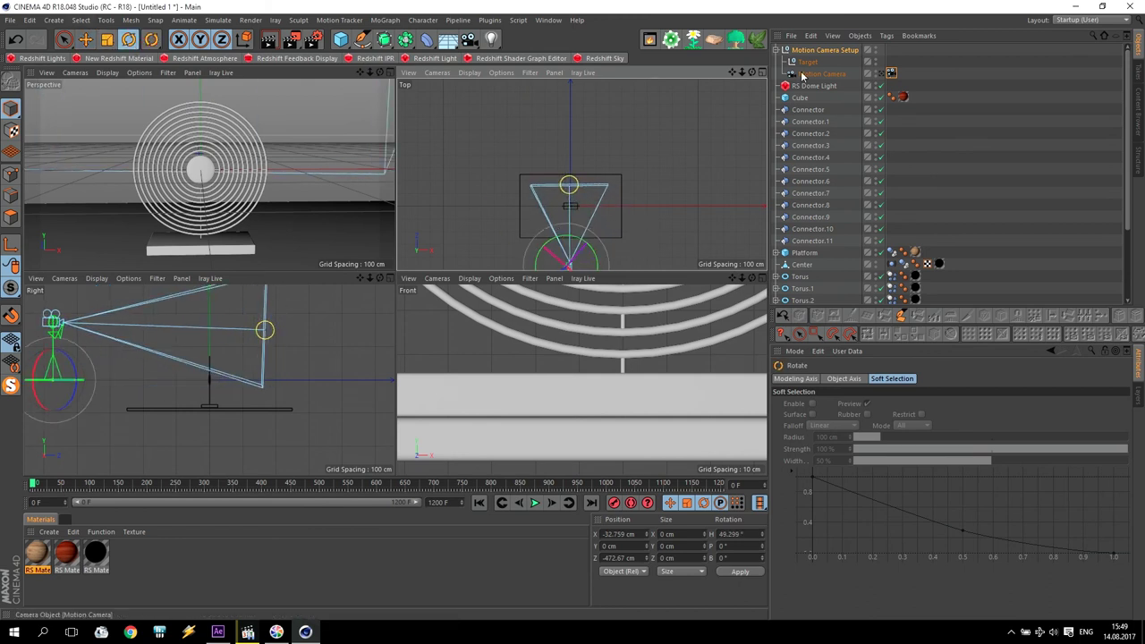
Look through the Motion Camera, lower its setup to about Y -162 cm and bring it closer at about Z -421 cm.
left_click(821, 75)
left_click(881, 75)
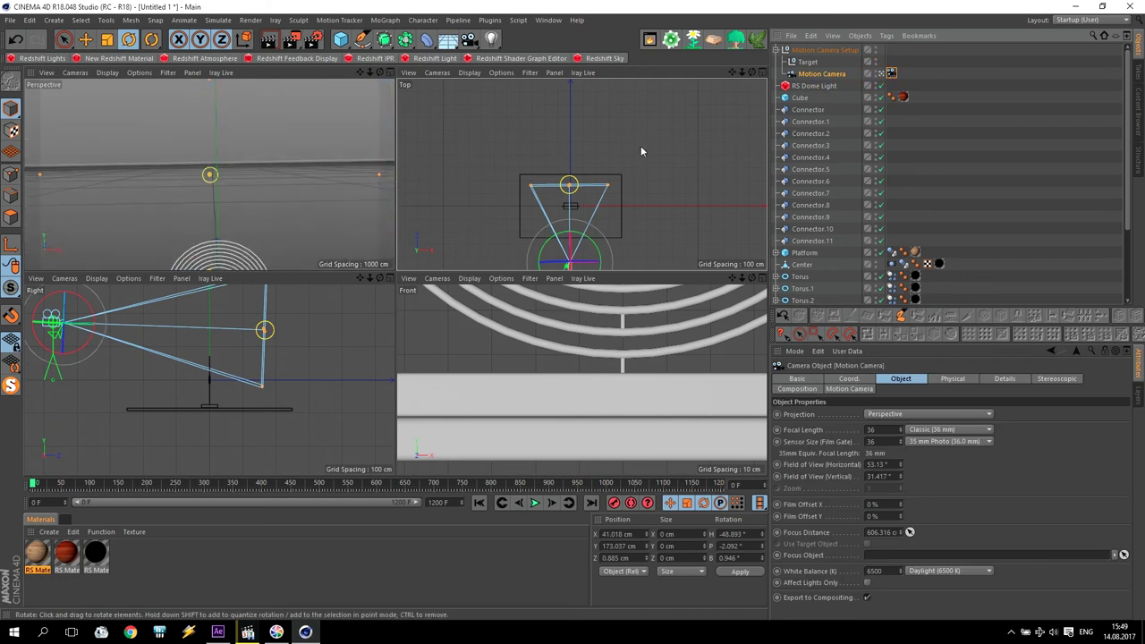
scroll(288, 361, "down", 3)
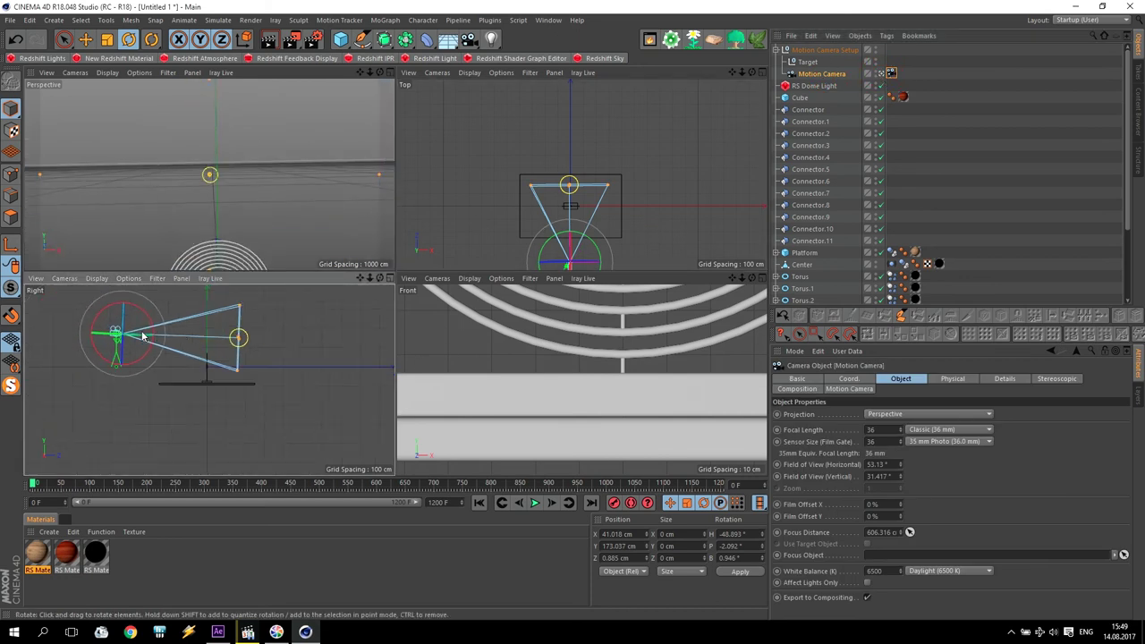
left_click(85, 39)
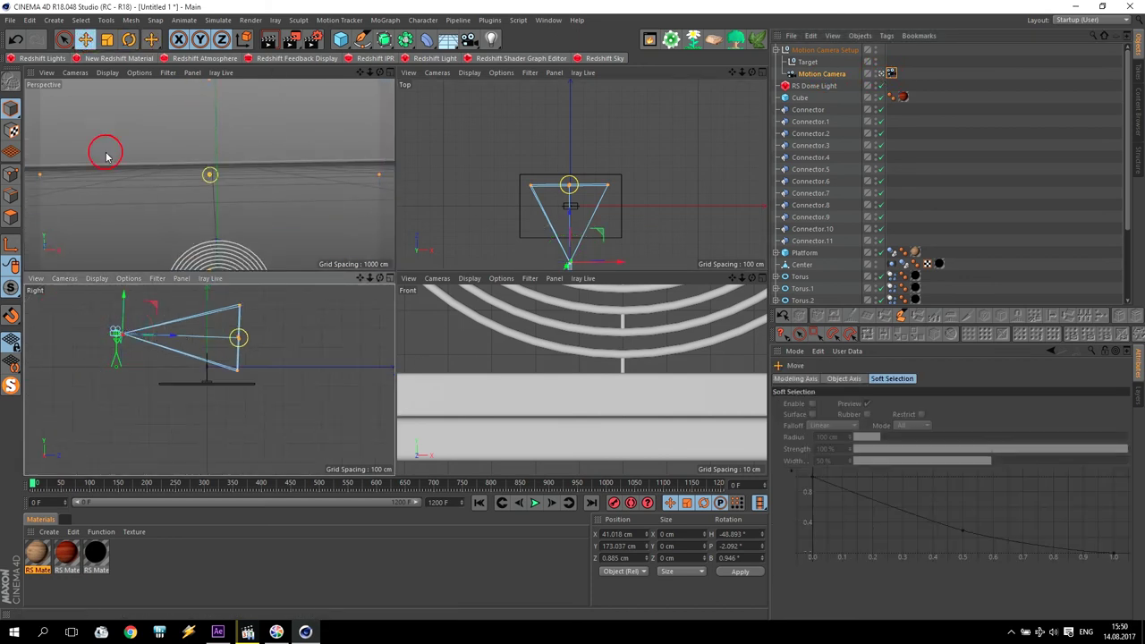
left_click(119, 308)
left_click_drag(116, 320, 118, 352)
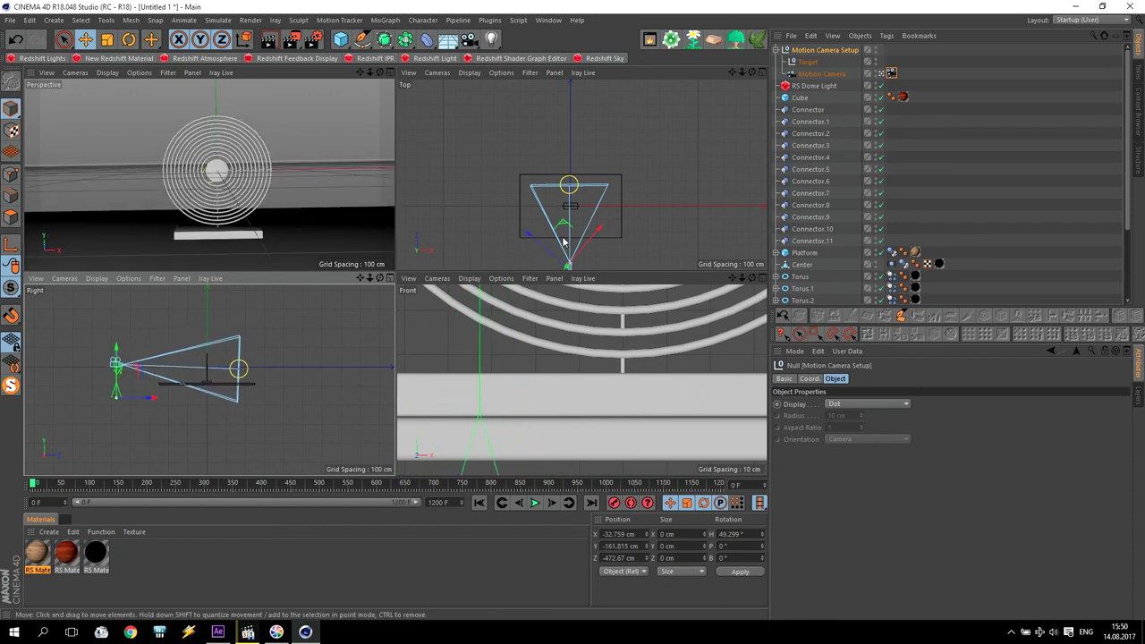
left_click_drag(563, 224, 533, 224)
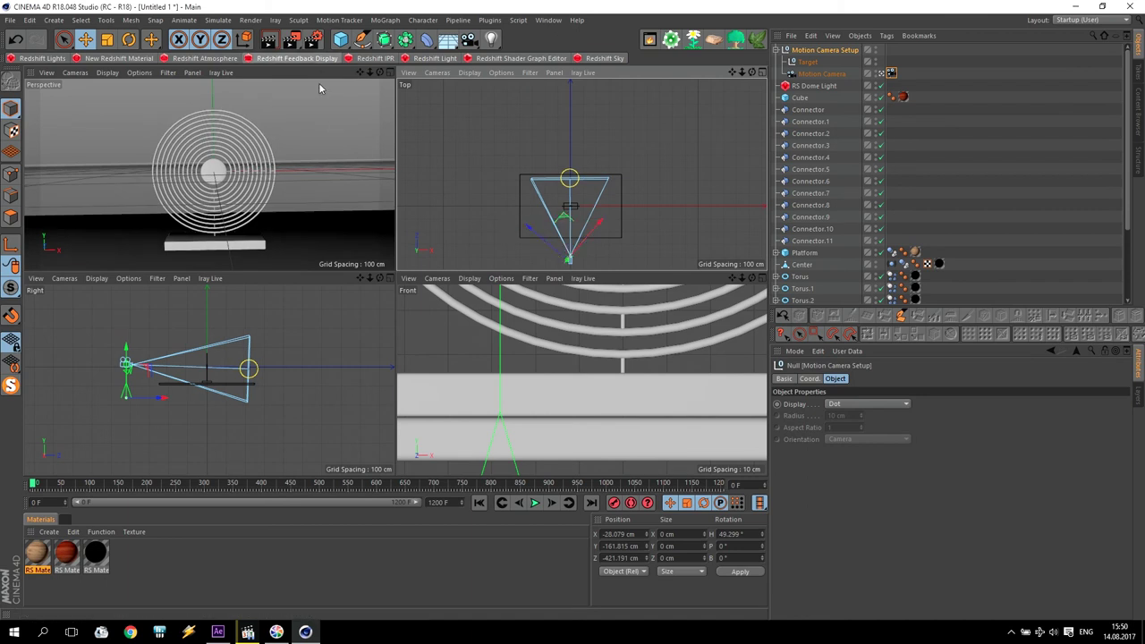
middle_click(324, 154)
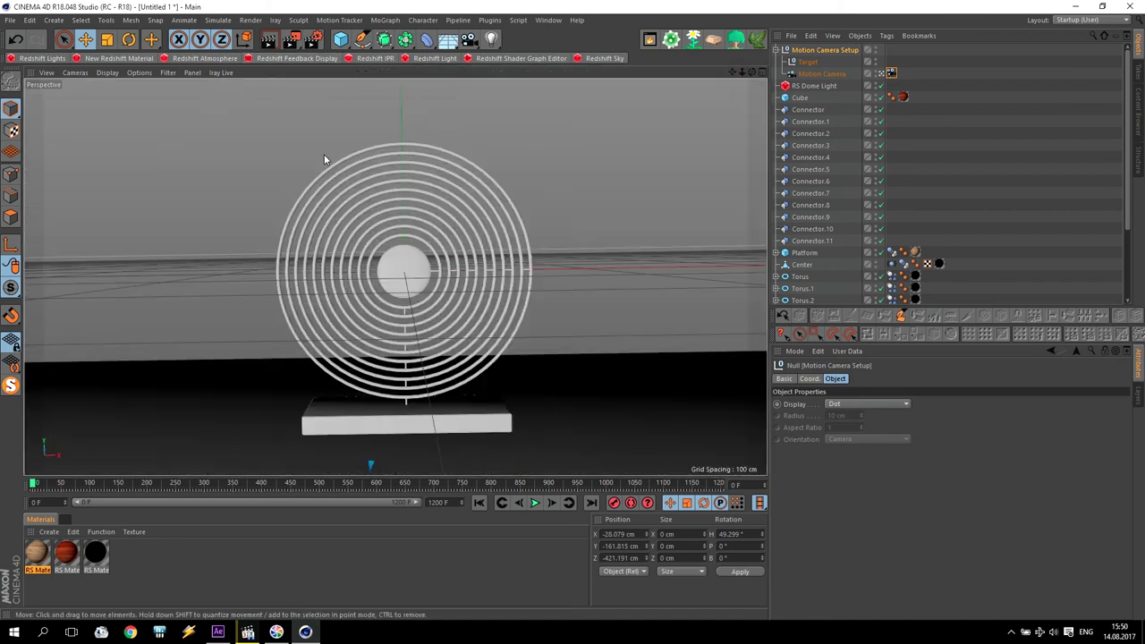
Set the render output height to 576 pixels and close the render settings.
left_click(314, 38)
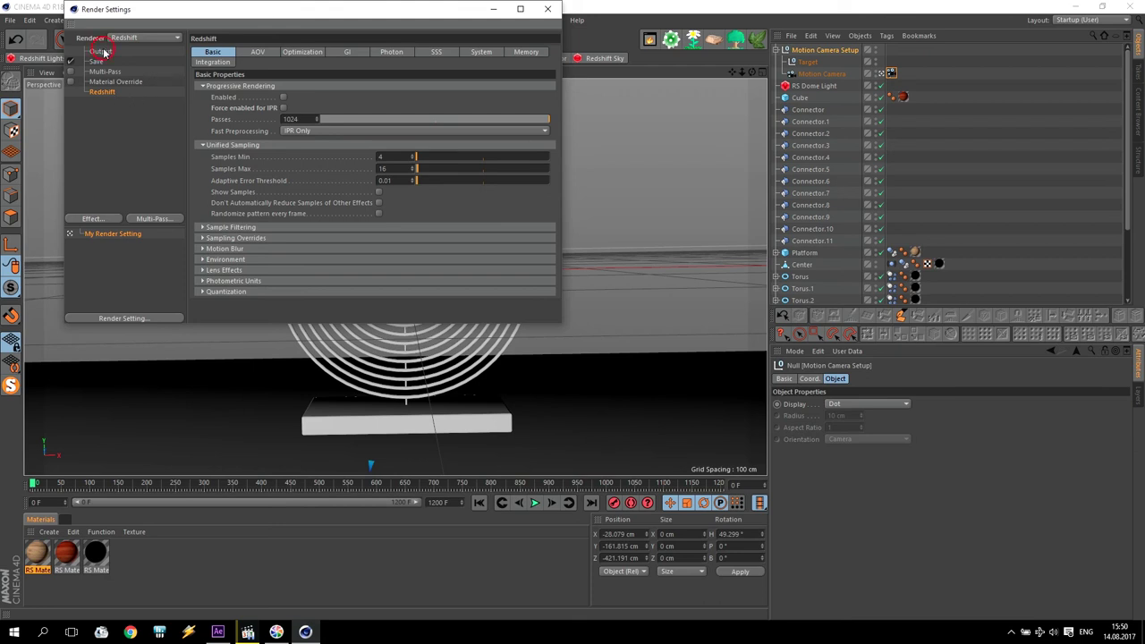
left_click(100, 51)
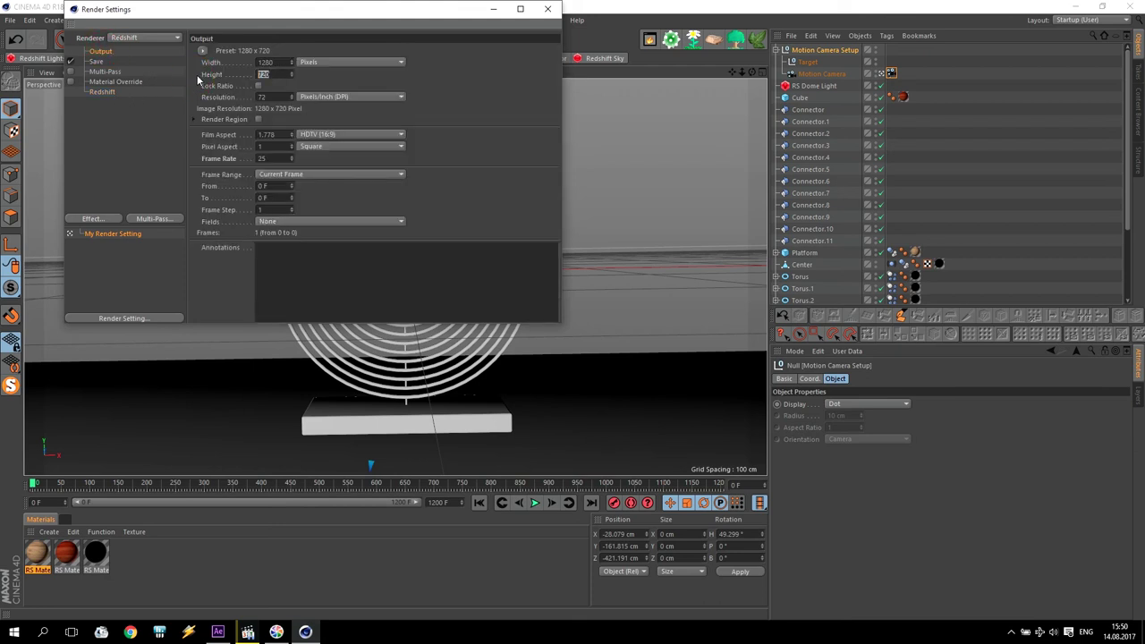
type("576")
key("Return")
left_click(266, 62)
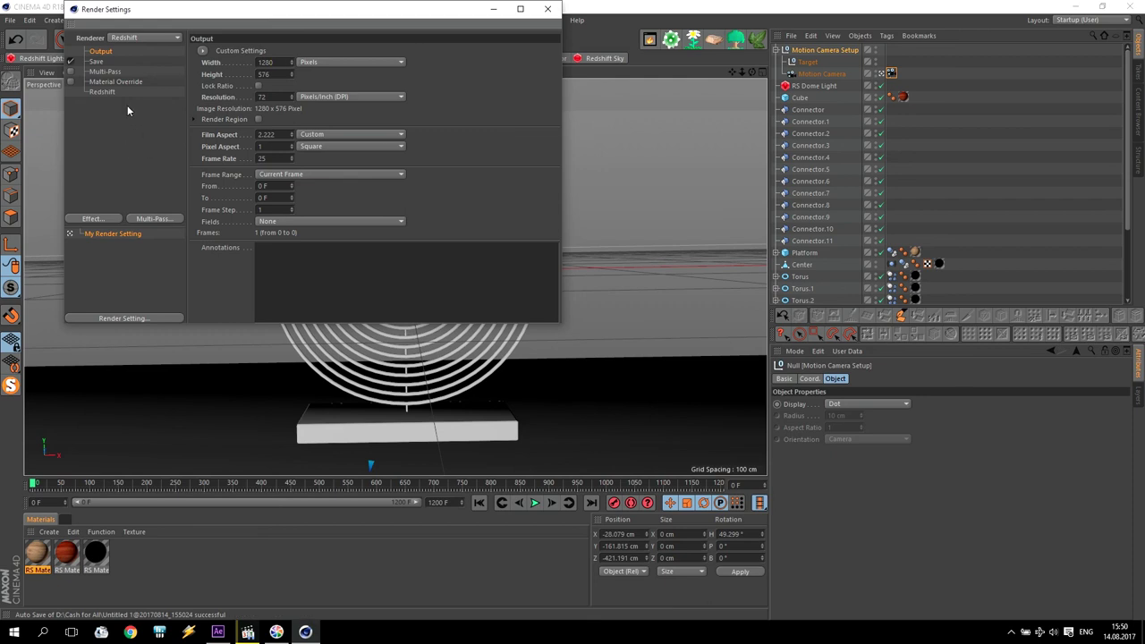
left_click(547, 9)
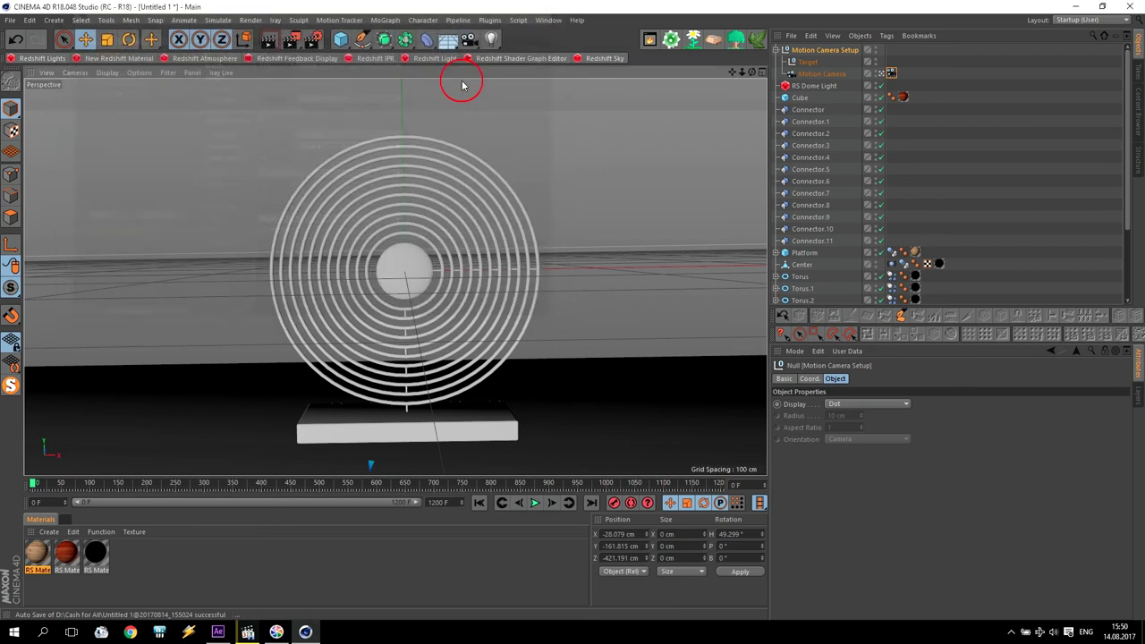
Raise the perspective viewport's tinted border opacity to about 83% to darken the area outside the render frame.
left_click(108, 73)
mouse_move(135, 78)
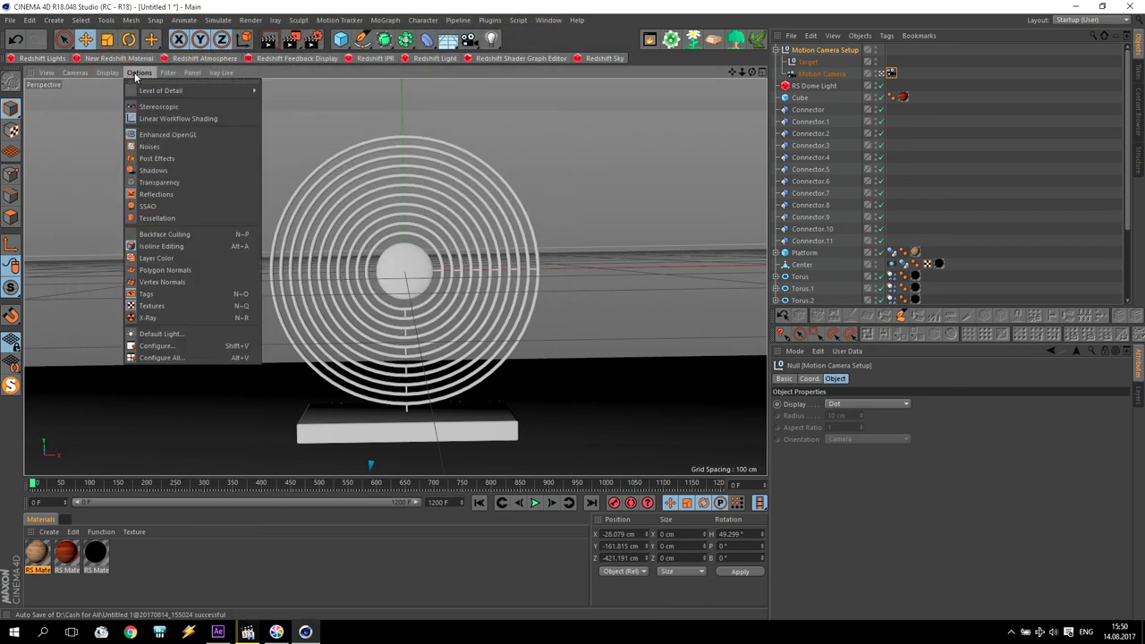
left_click(189, 344)
left_click(926, 378)
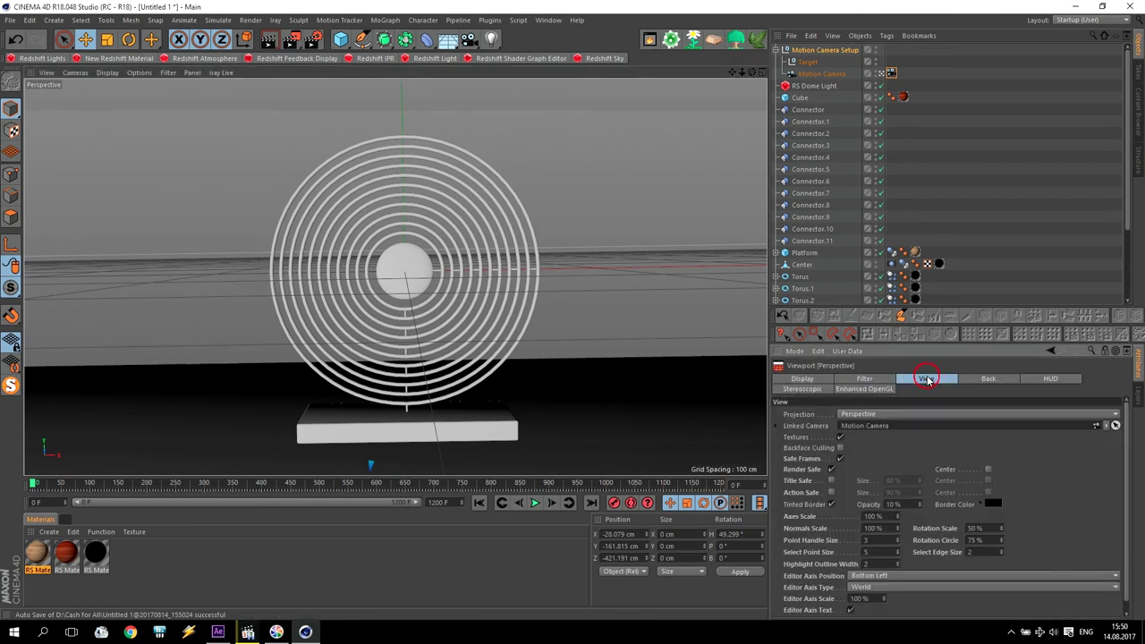
left_click_drag(919, 504, 984, 504)
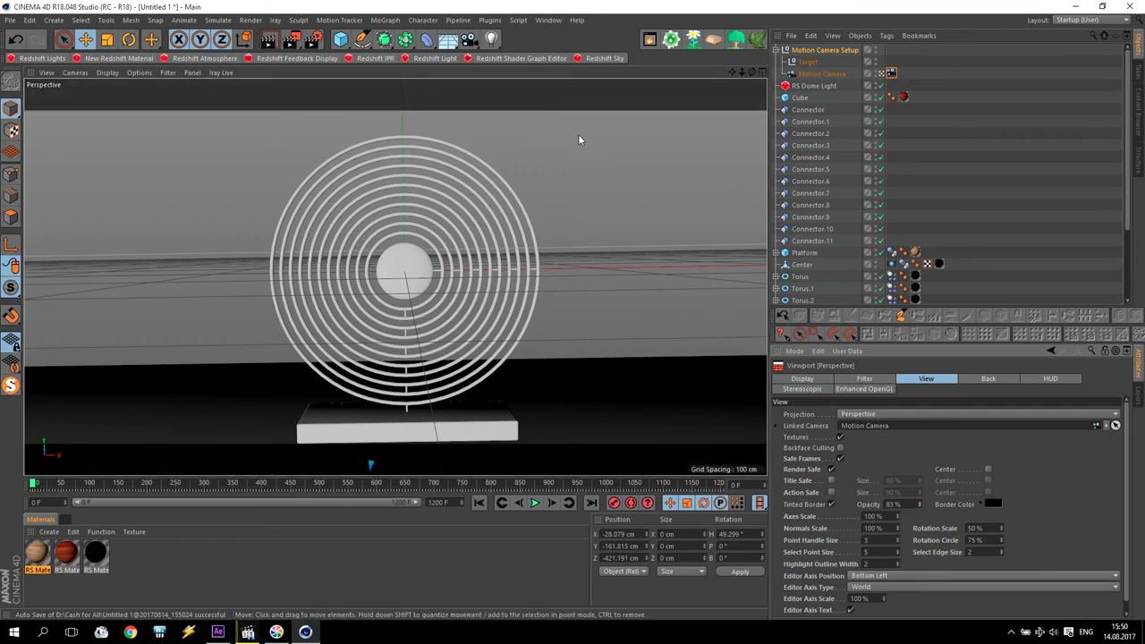
Lower the Motion Camera Setup to about Y -170.4 cm and enlarge the camera view to check the framing.
left_click(823, 50)
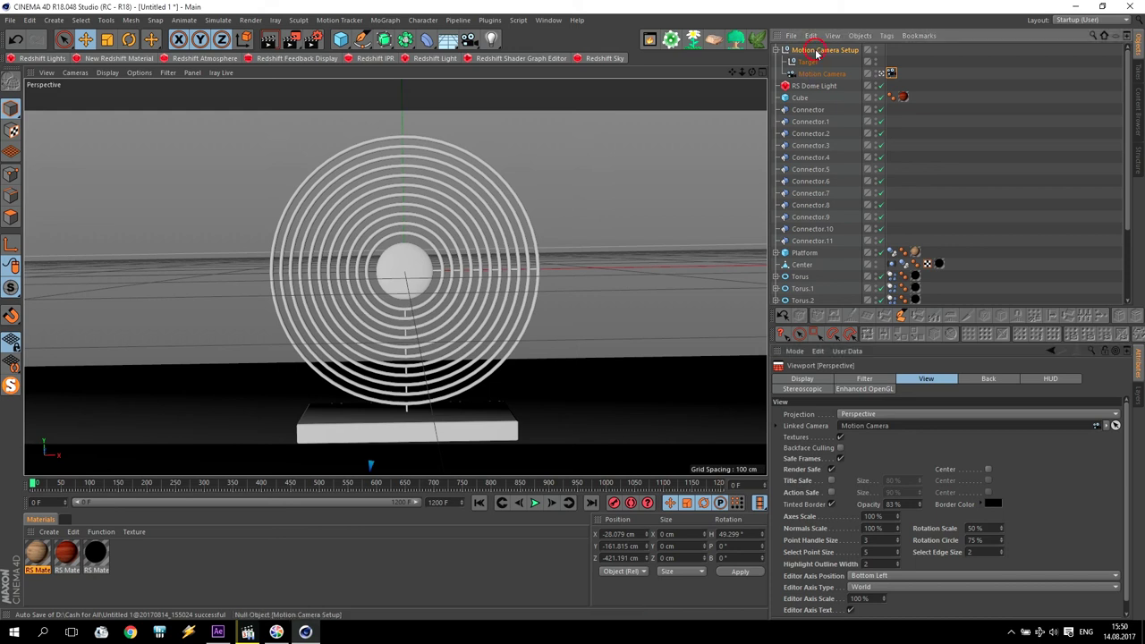
middle_click(513, 270)
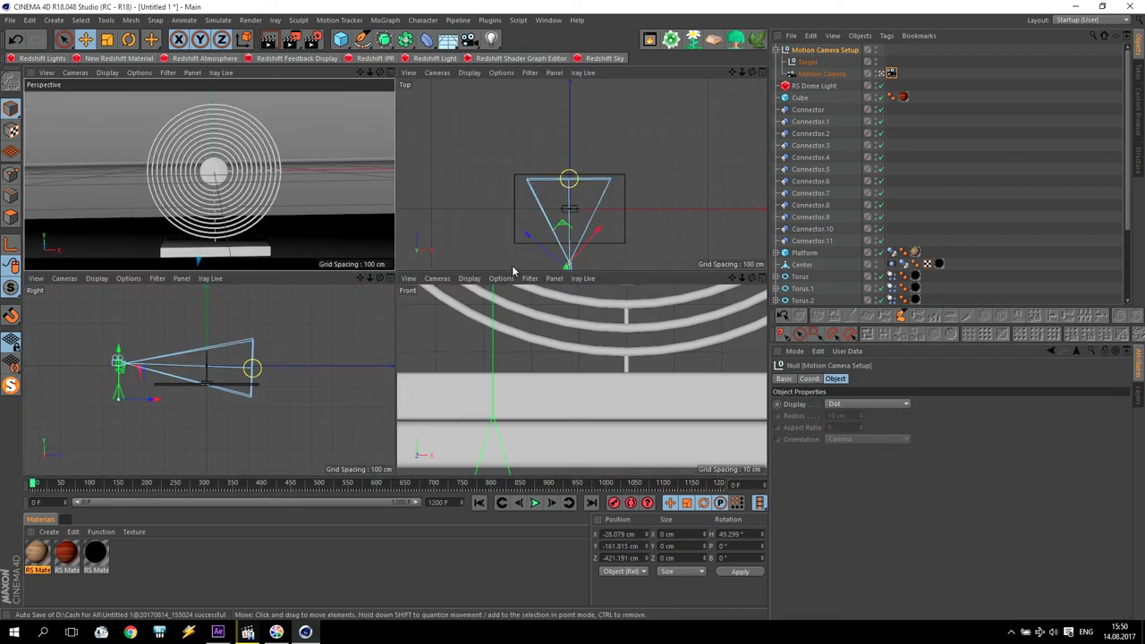
left_click(117, 360)
left_click_drag(117, 359, 117, 362)
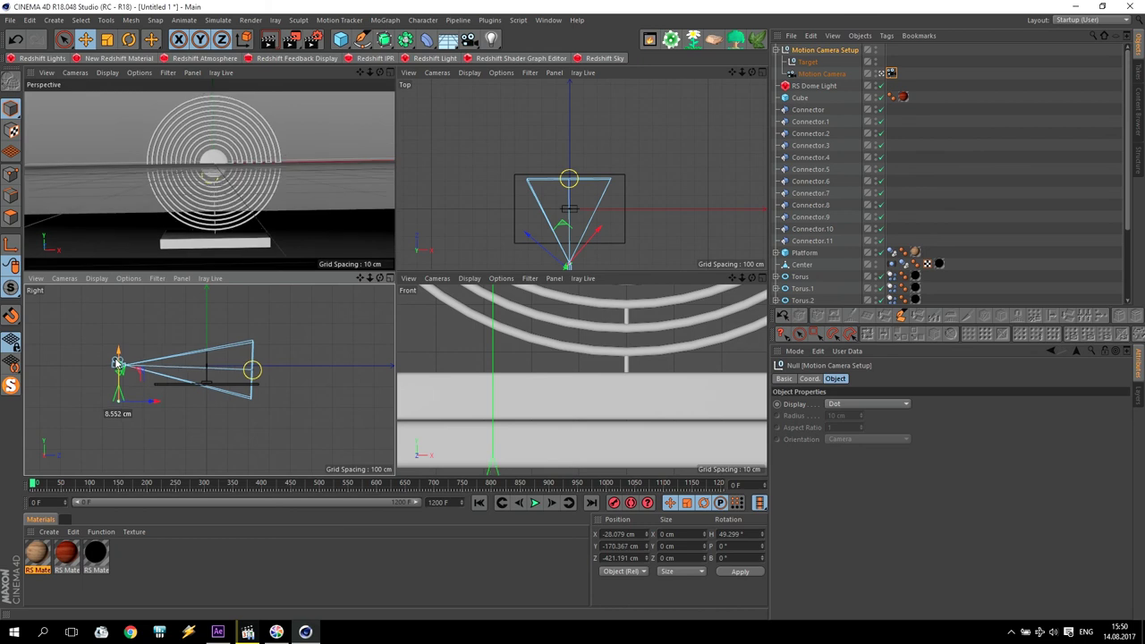
middle_click(339, 177)
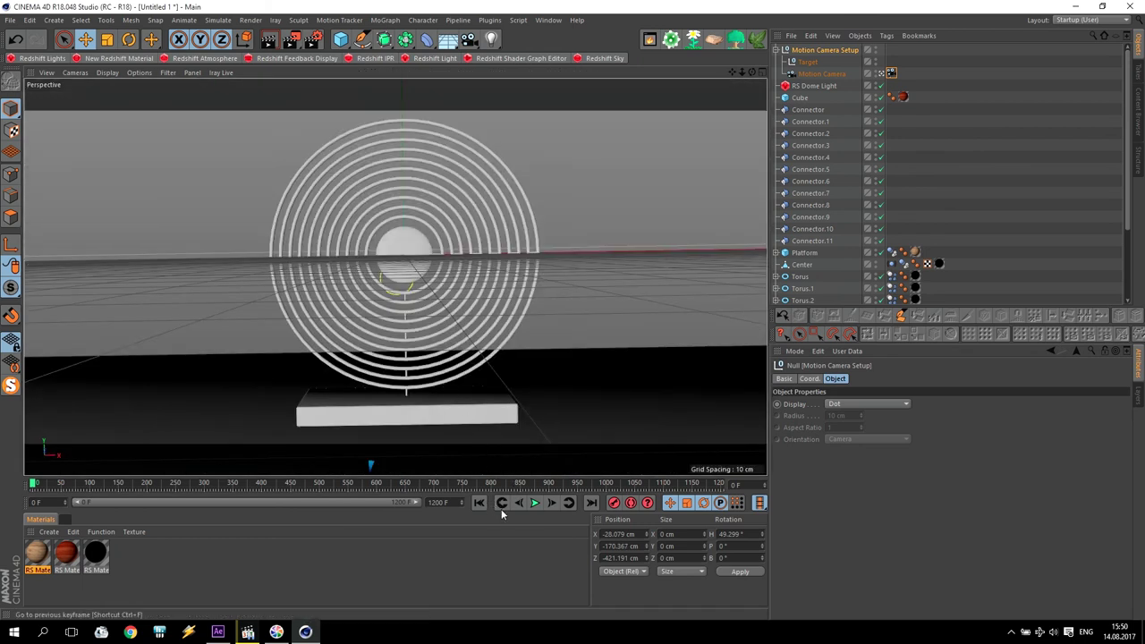
Play the ring animation through the Motion Camera, stop it and return to the first frame.
left_click(534, 504)
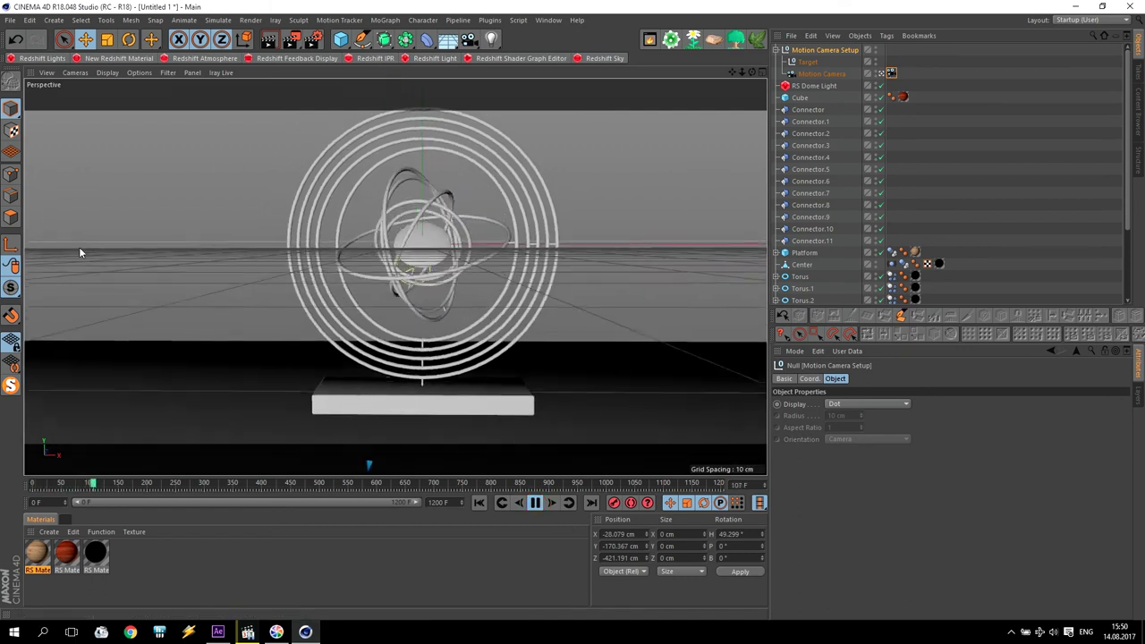
left_click(534, 503)
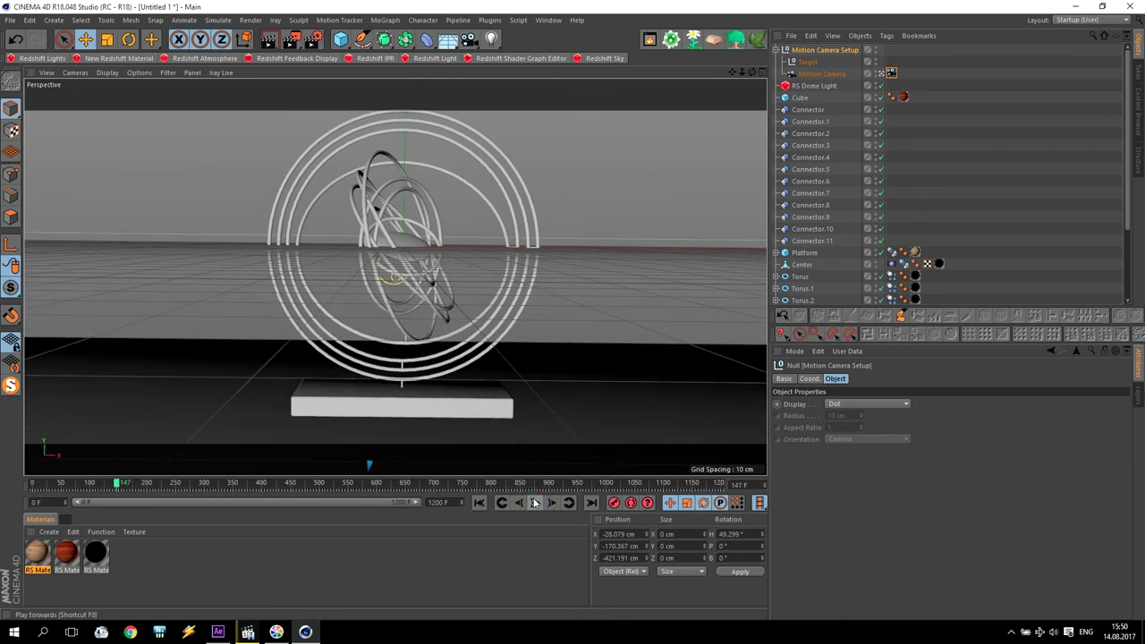
left_click(480, 503)
Raise the Motion Camera Setup slightly in the side view to about Y -167.5 cm.
middle_click(237, 246)
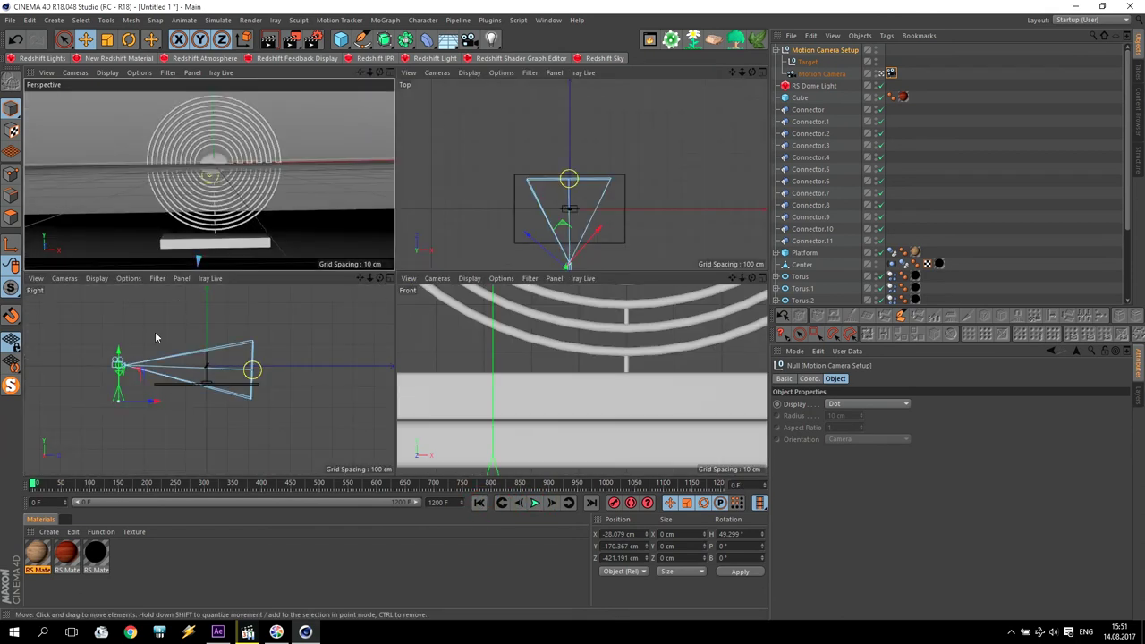
left_click(118, 351)
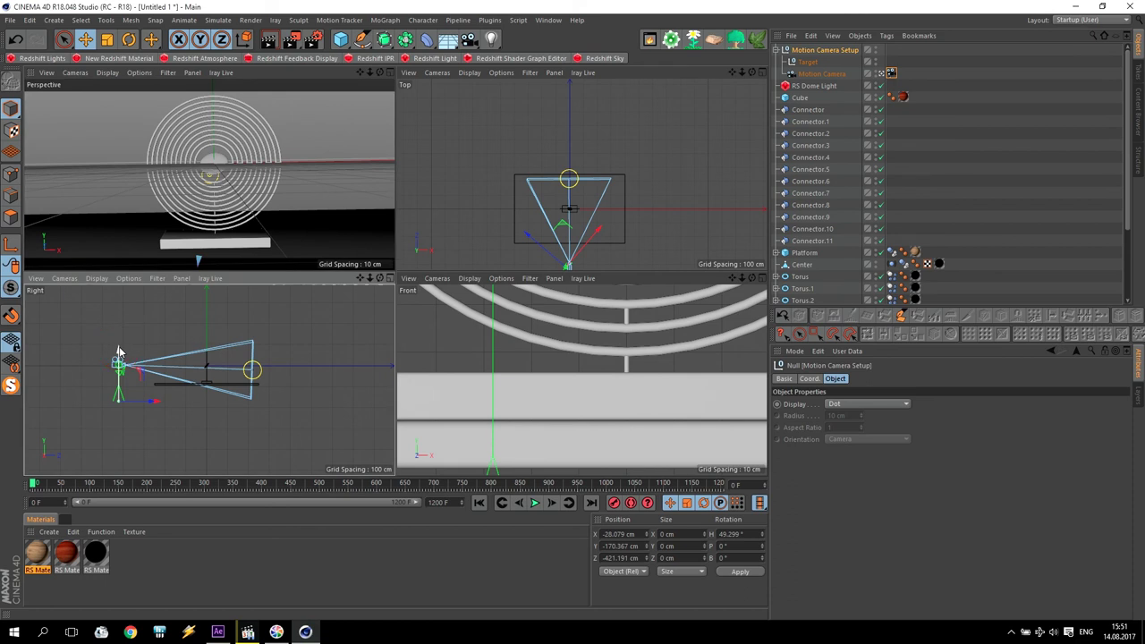
left_click_drag(118, 352, 118, 350)
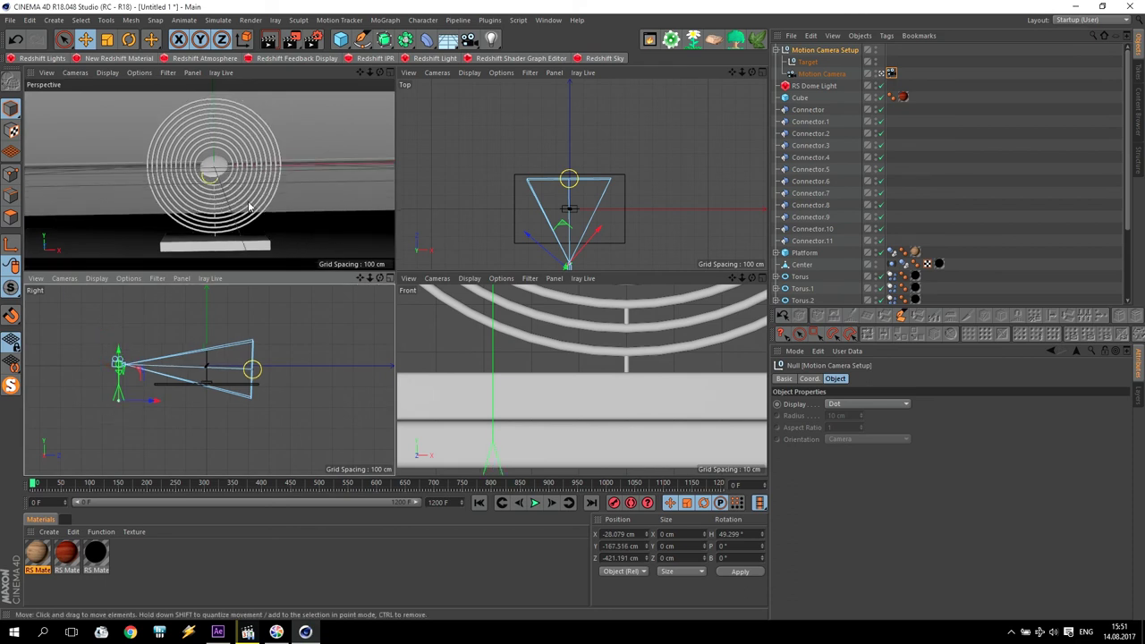
Add a Redshift Camera tag to the Motion Camera and enable its bokeh.
left_click(829, 76)
left_click(886, 35)
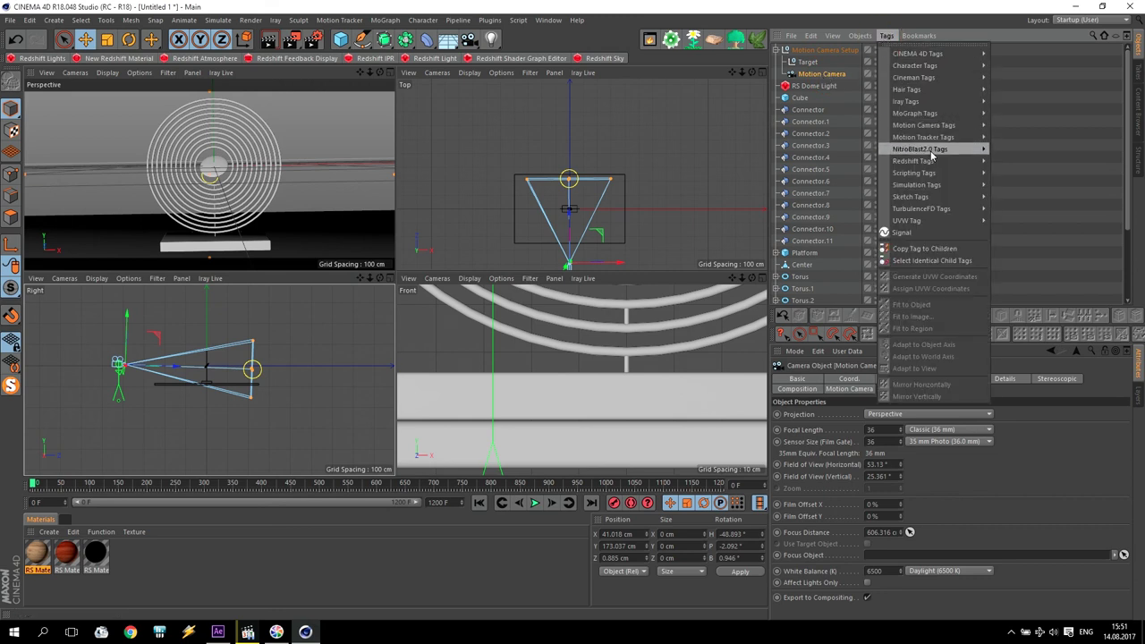
mouse_move(941, 161)
left_click(1028, 163)
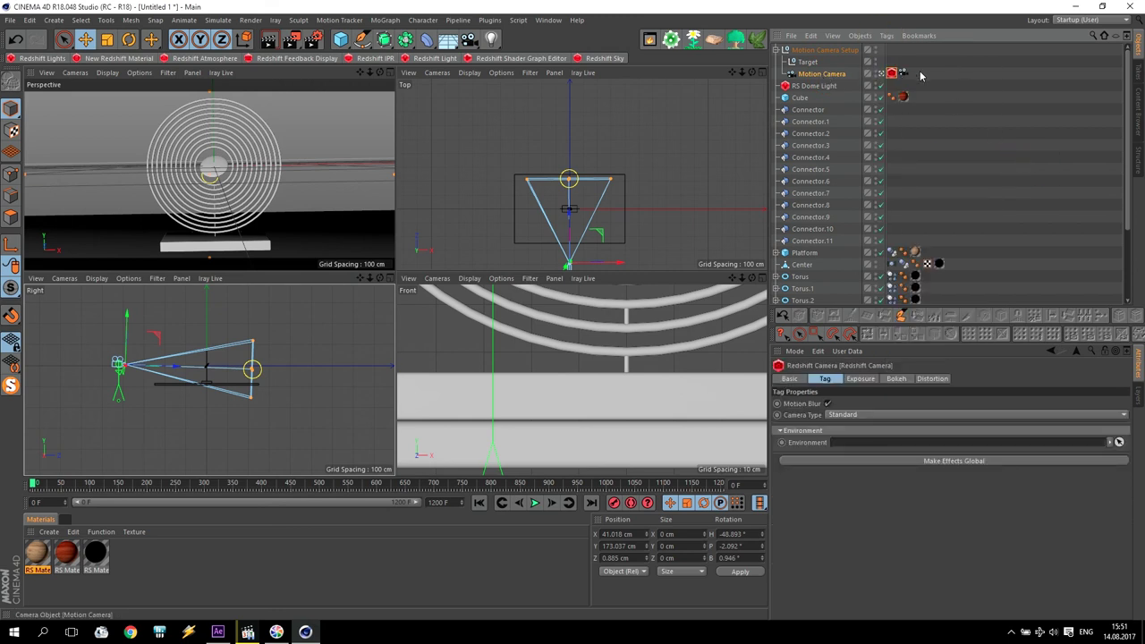
left_click(898, 379)
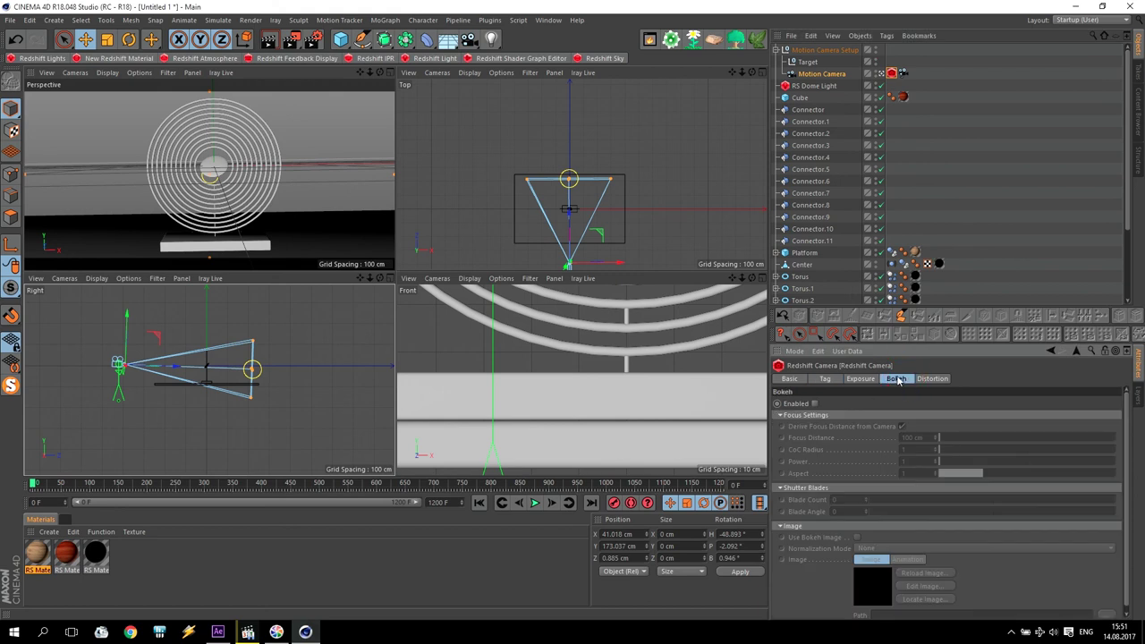
left_click(814, 404)
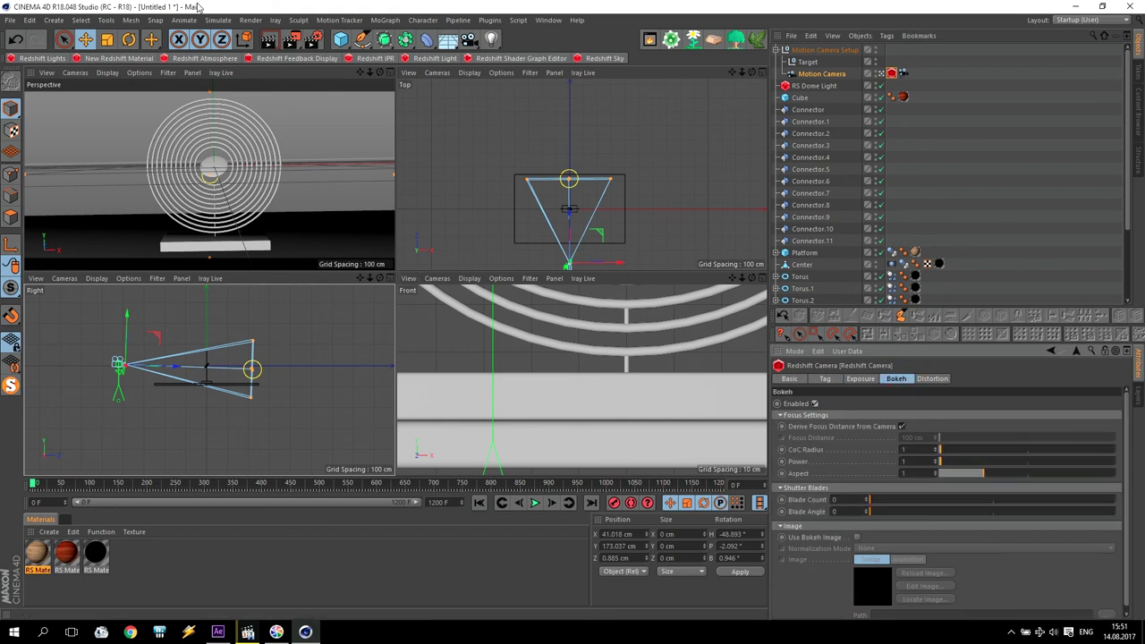
left_click(313, 38)
left_click_drag(275, 15, 414, 89)
left_click(741, 244)
Reset the Center object's heading, pitch and bank rotation to 0°.
left_click(801, 265)
left_click(843, 380)
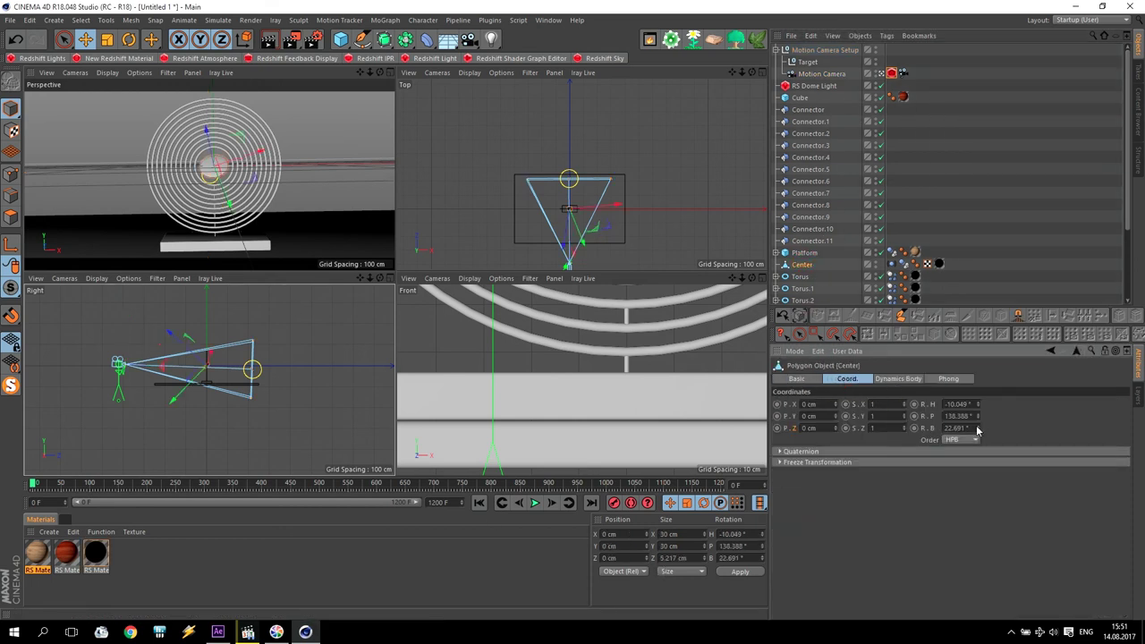
type("0")
left_click(949, 416)
type("0")
left_click(955, 427)
type("0")
key("Return")
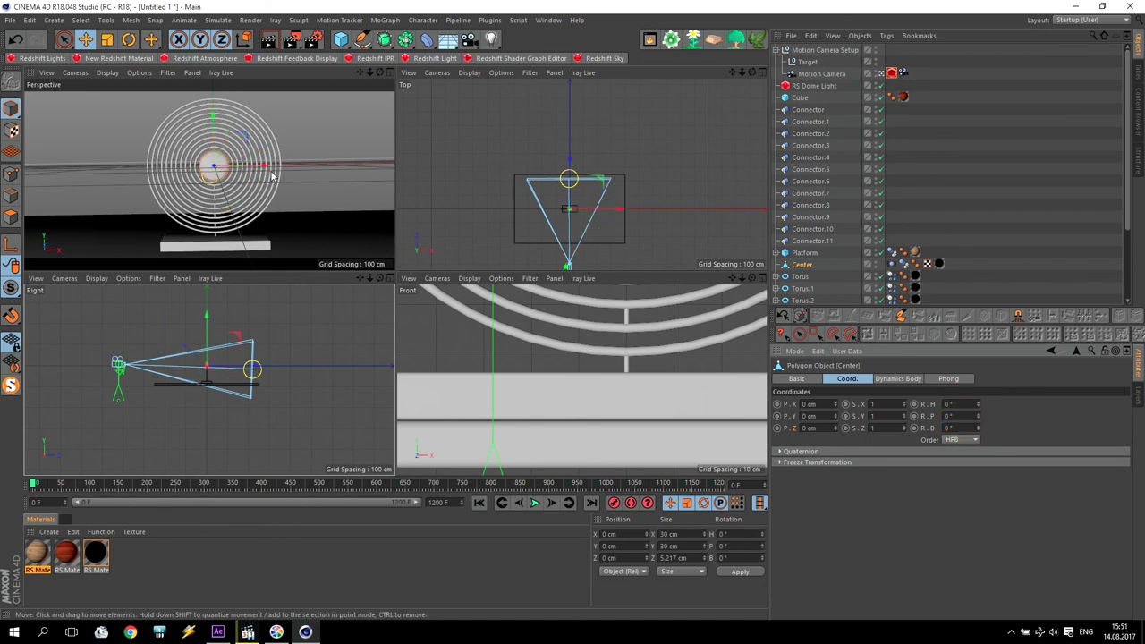
Override the reflection samples with 128 in the Redshift render settings' sampling overrides.
left_click(312, 38)
left_click_drag(326, 86, 533, 95)
left_click(440, 173)
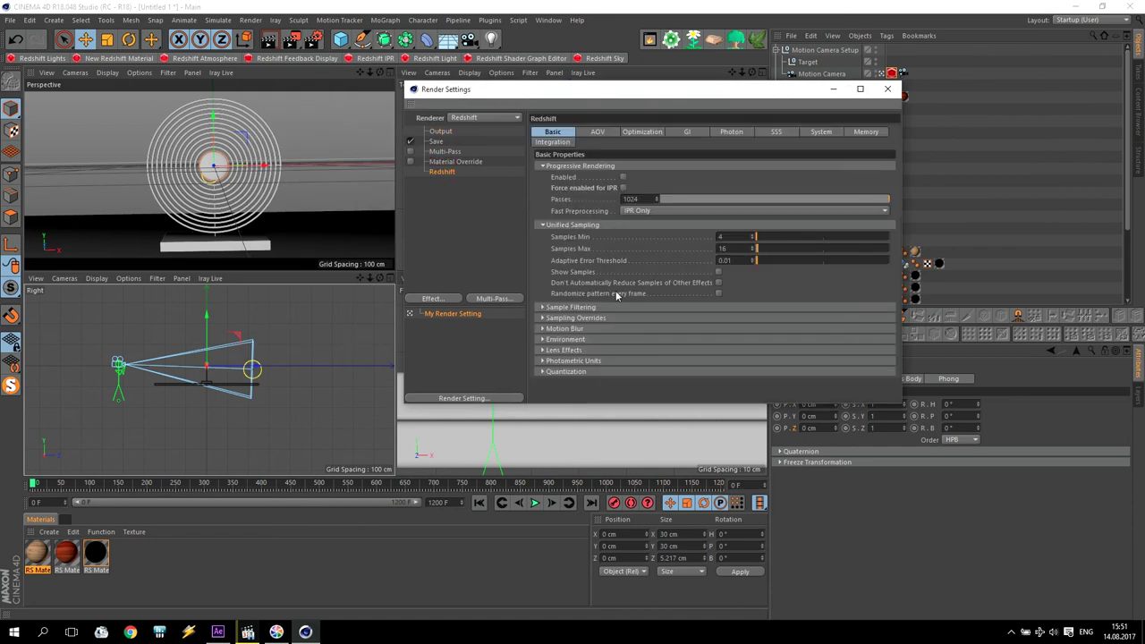
left_click(542, 319)
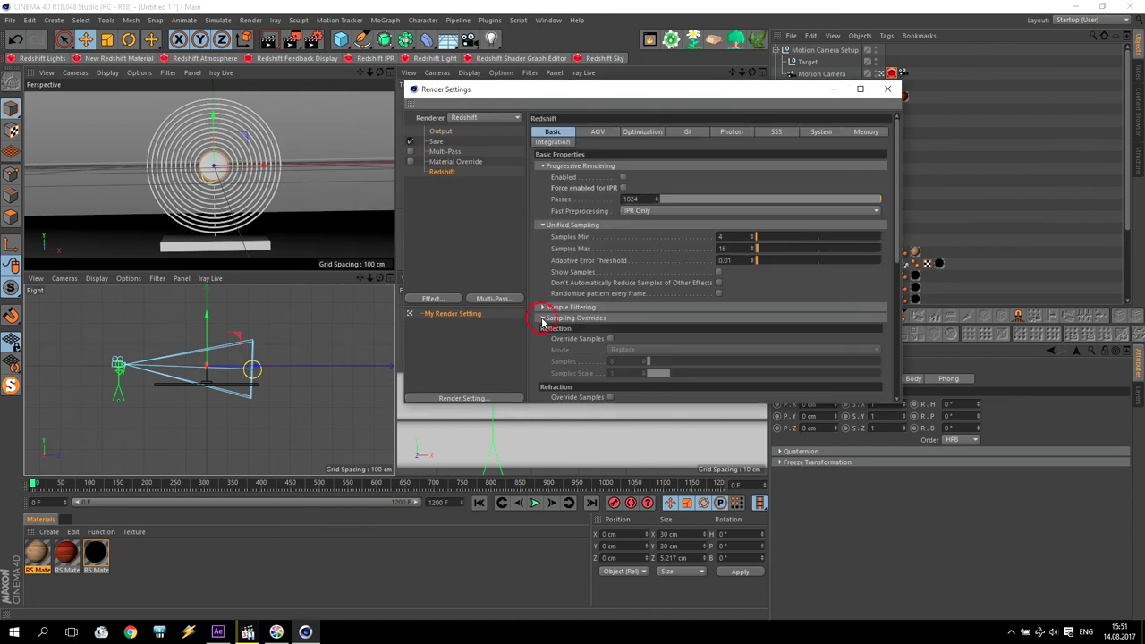
left_click(610, 340)
left_click_drag(630, 361, 603, 364)
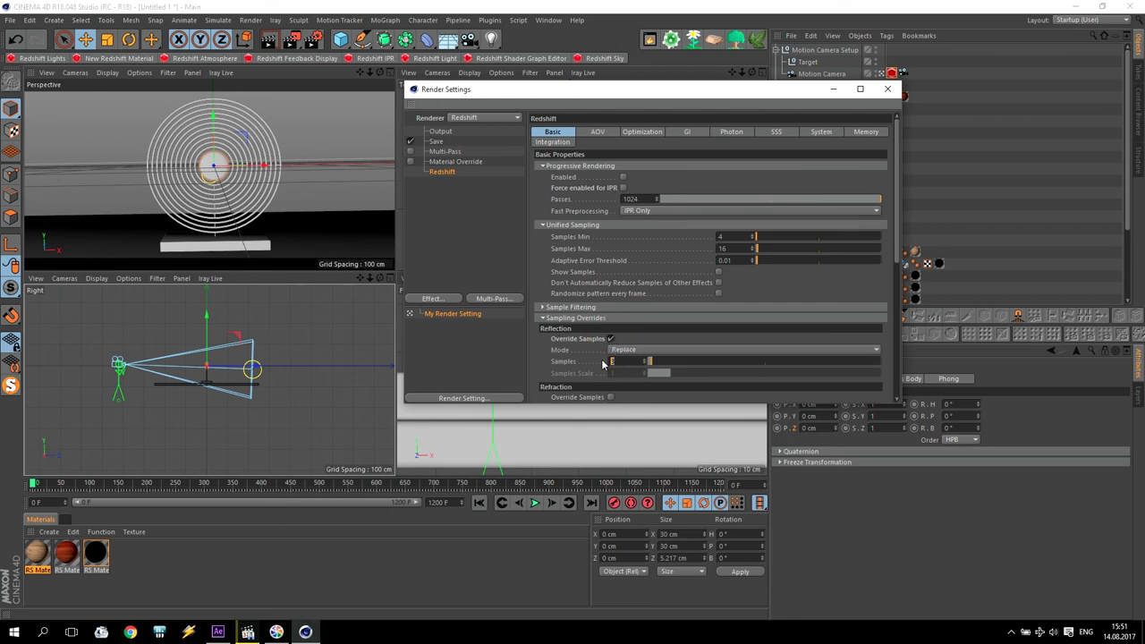
type("128")
key("Return")
left_click_drag(898, 205, 874, 382)
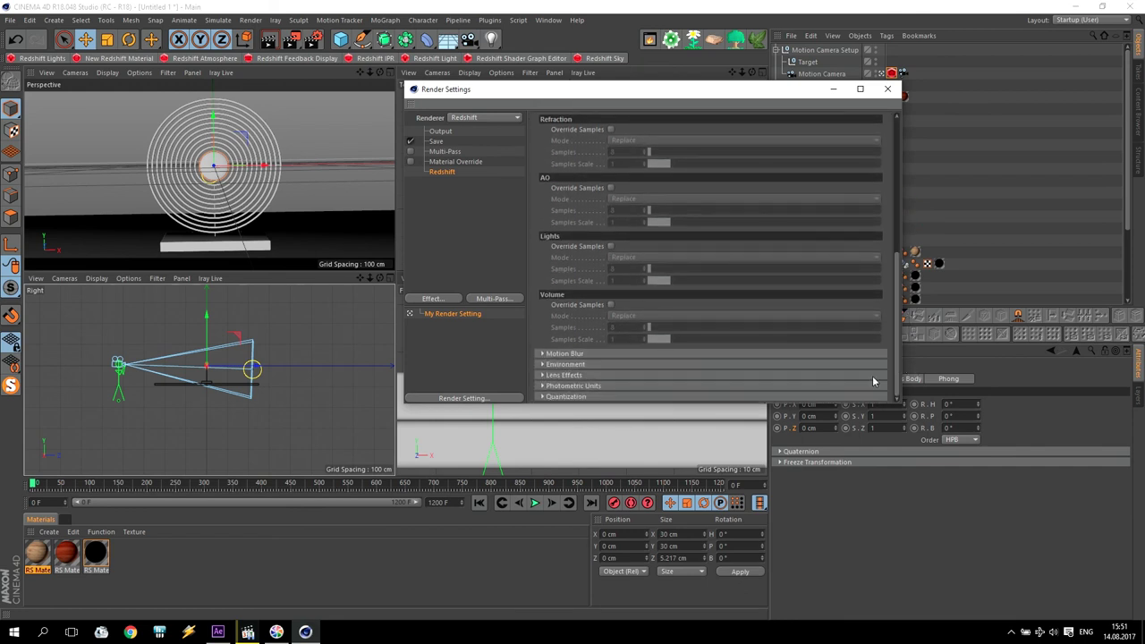
Enable motion blur in the Redshift render settings.
left_click(542, 355)
left_click(621, 364)
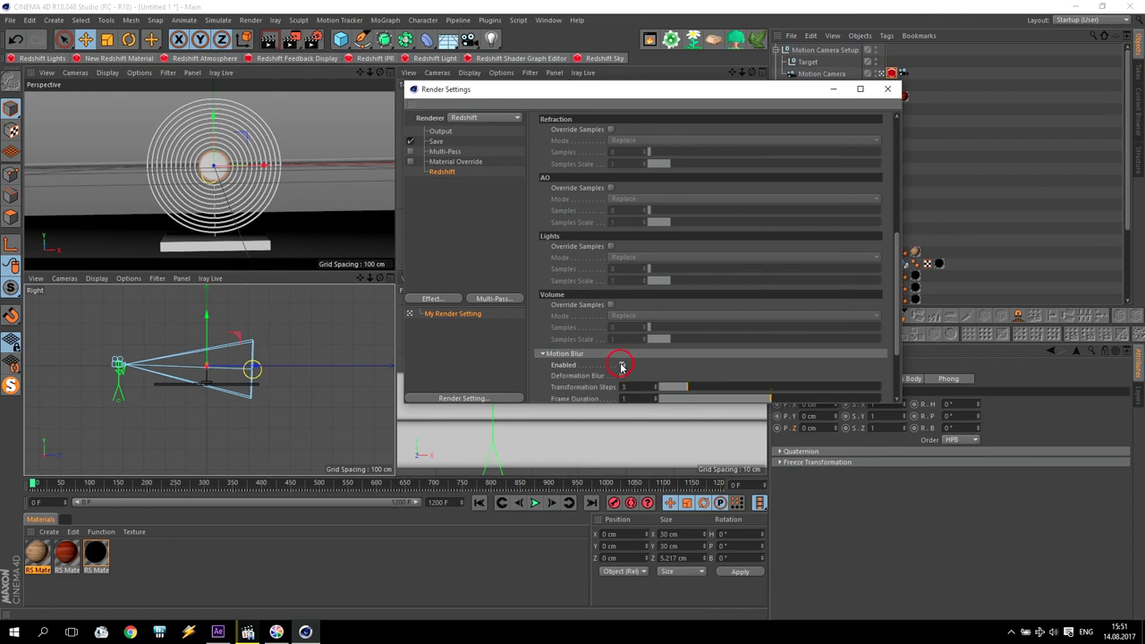
left_click(888, 89)
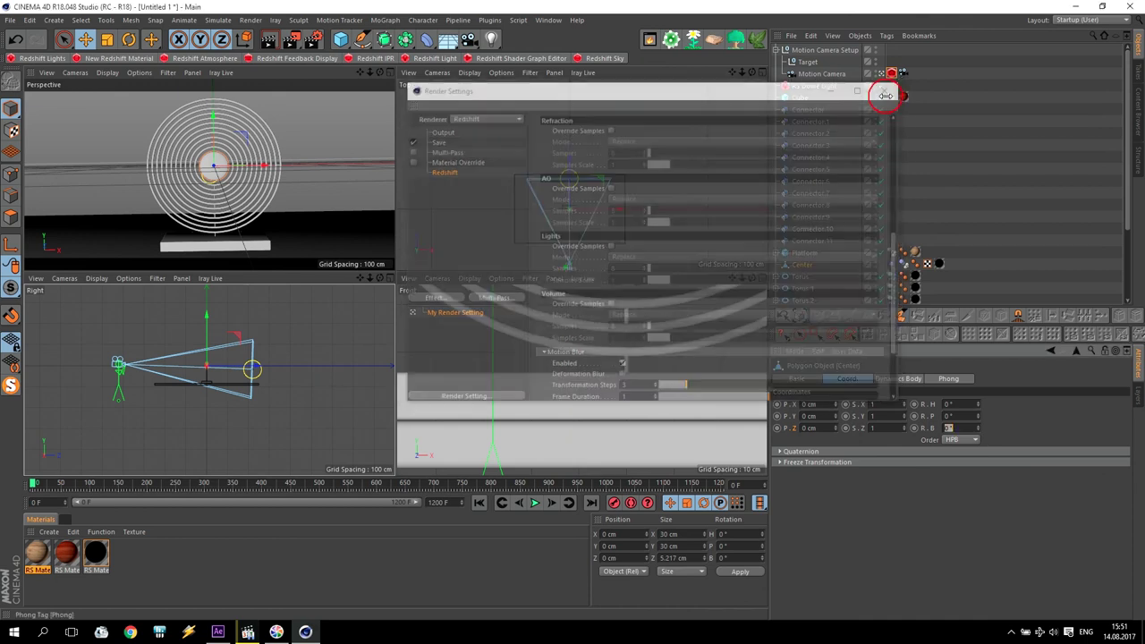
left_click(312, 39)
left_click(440, 132)
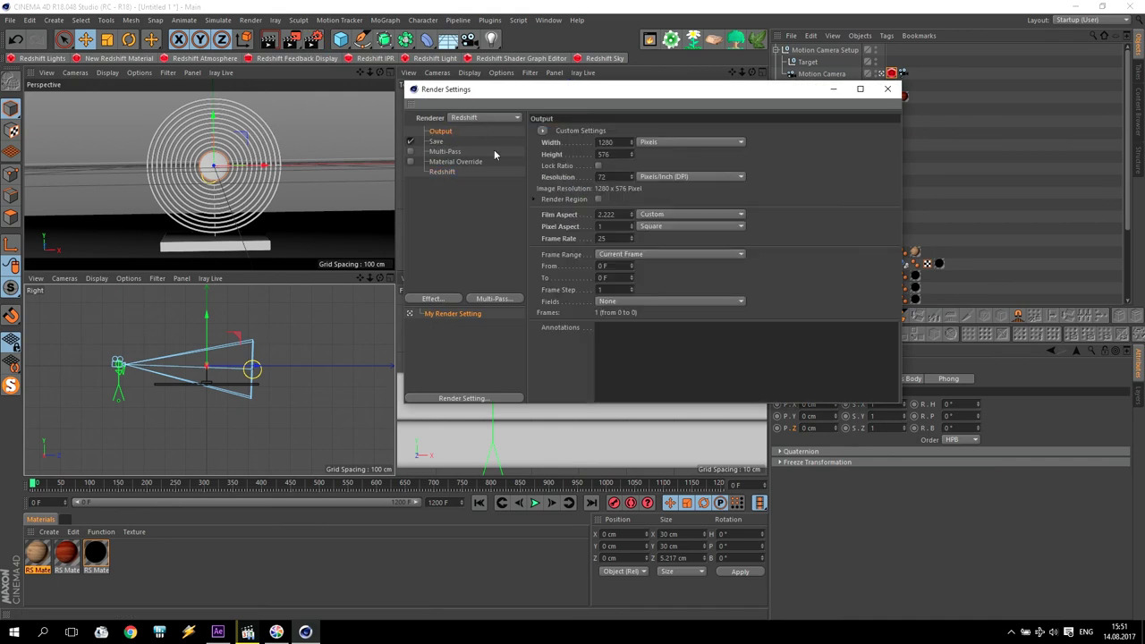
left_click(629, 258)
left_click(626, 257)
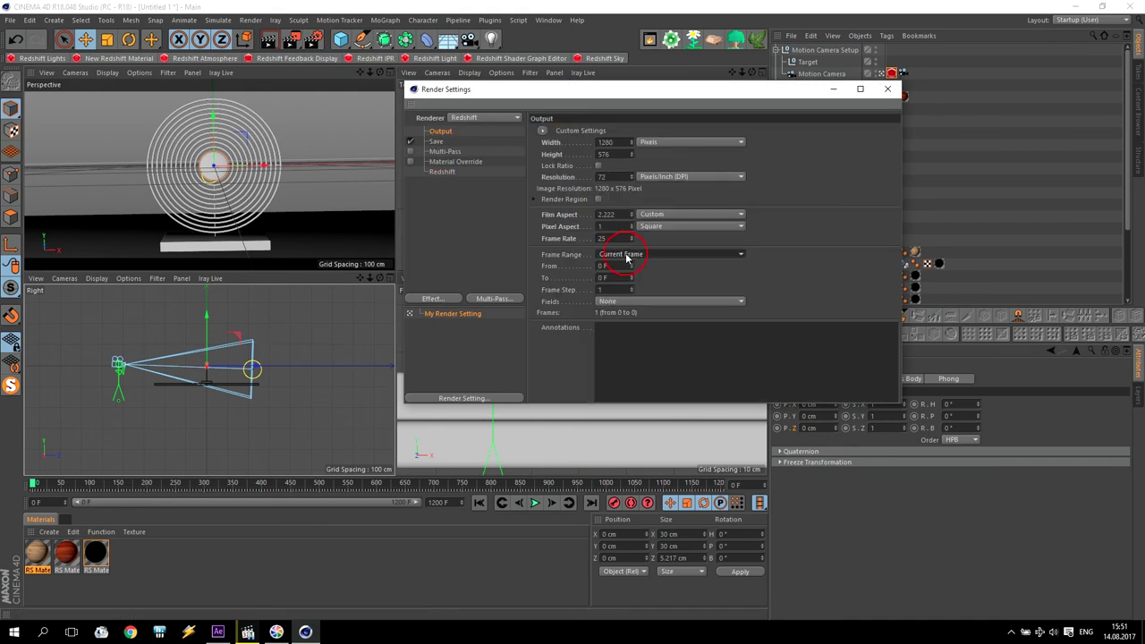
left_click(887, 89)
Play the simulation to frame 115 in the enlarged perspective view and test-render that frame to the Picture Viewer.
left_click(535, 503)
key("F1")
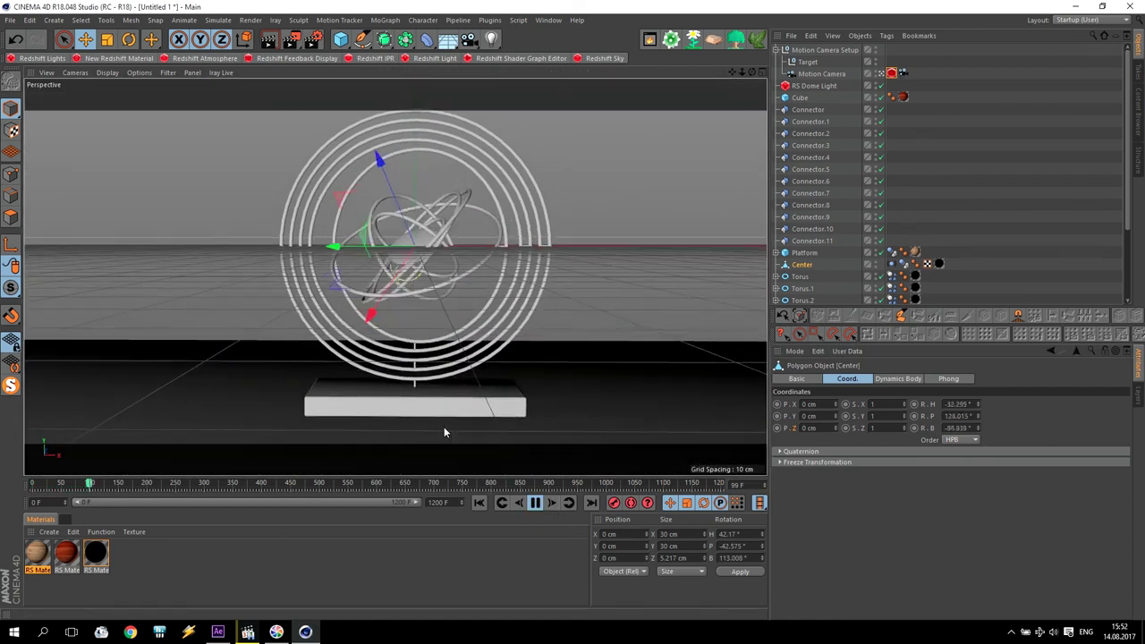
left_click(535, 504)
left_click(290, 39)
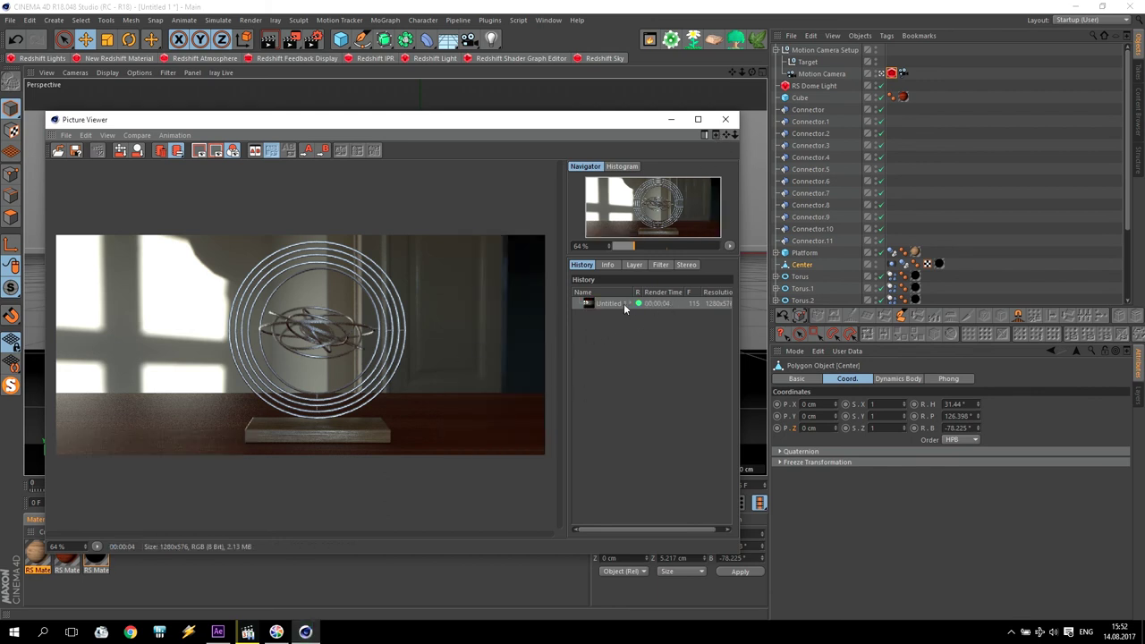
left_click(725, 119)
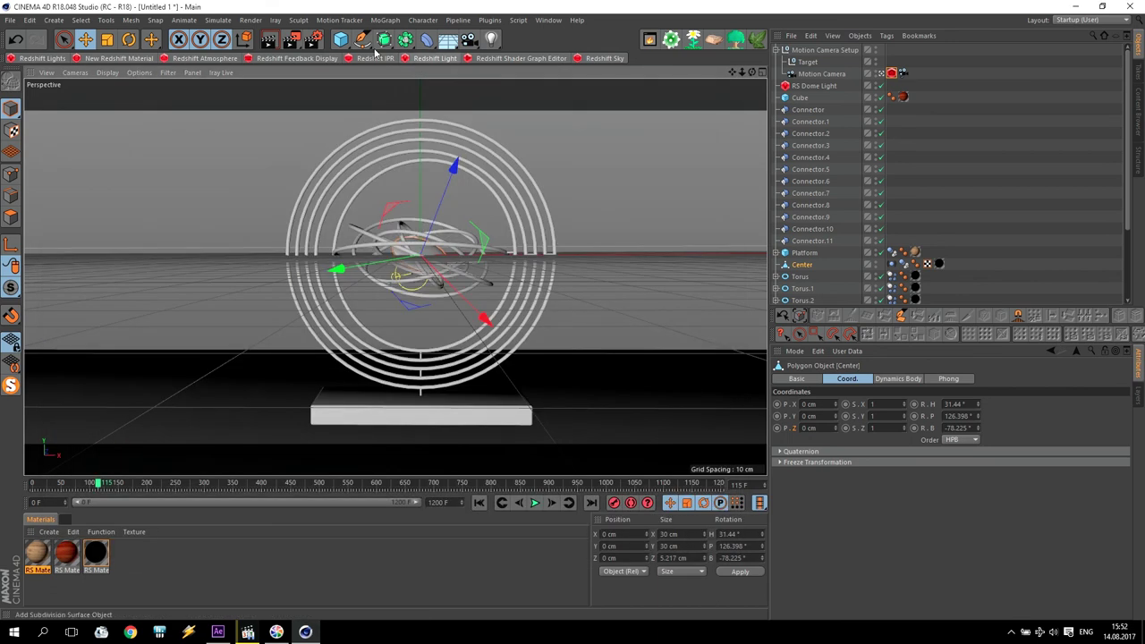
Set the Redshift bucket size to 256 and test-render frame 115 to the Picture Viewer again.
left_click(312, 41)
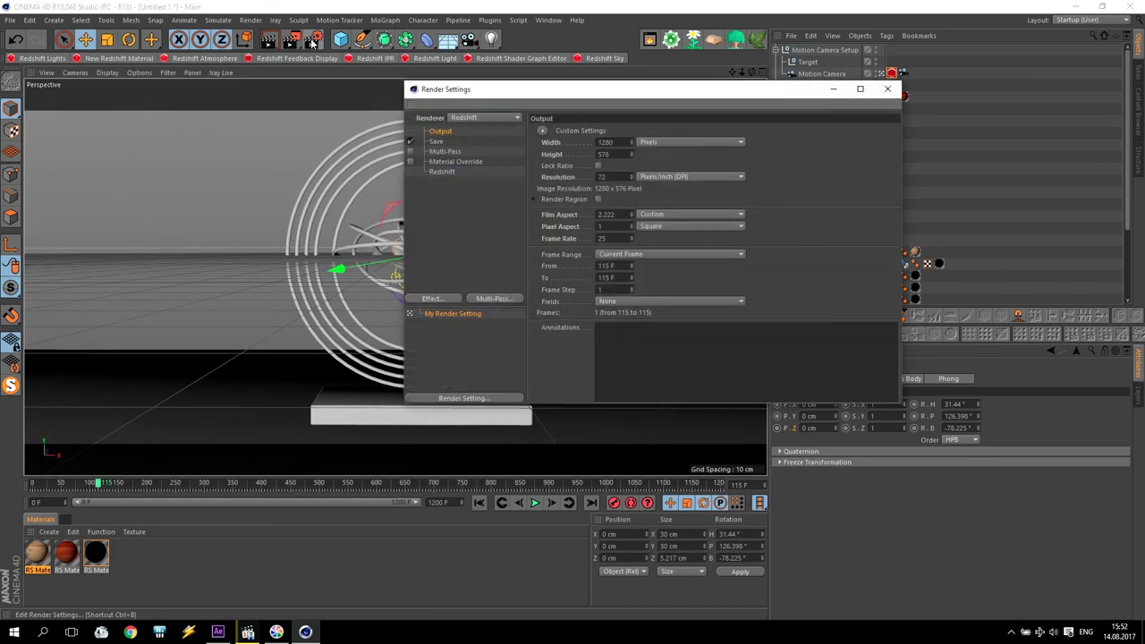
left_click(439, 172)
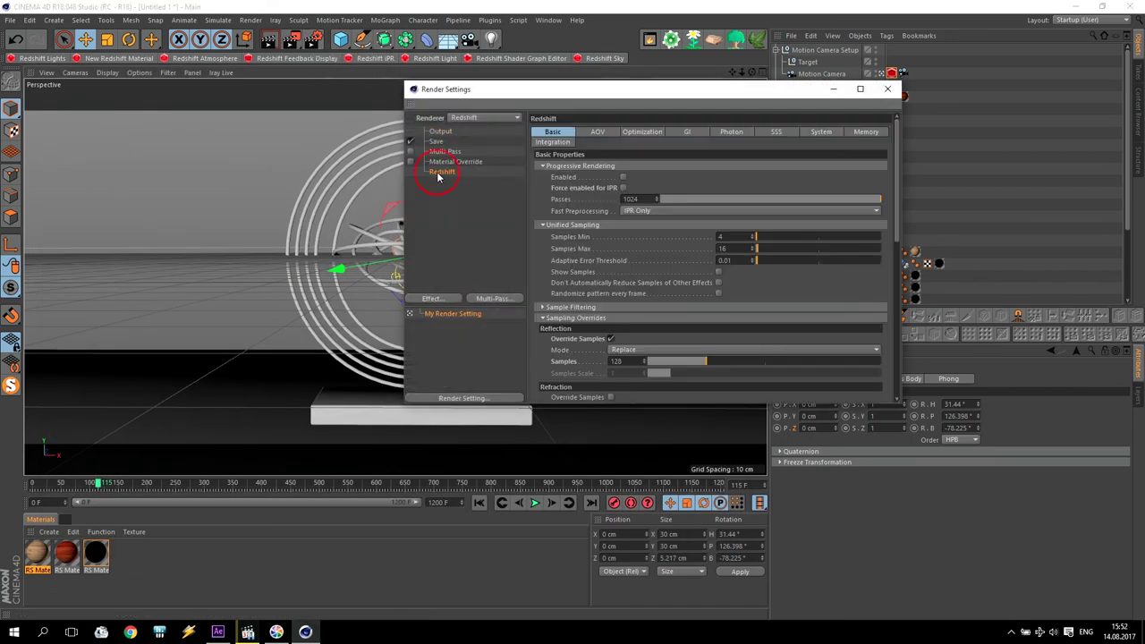
left_click(819, 132)
left_click(542, 304)
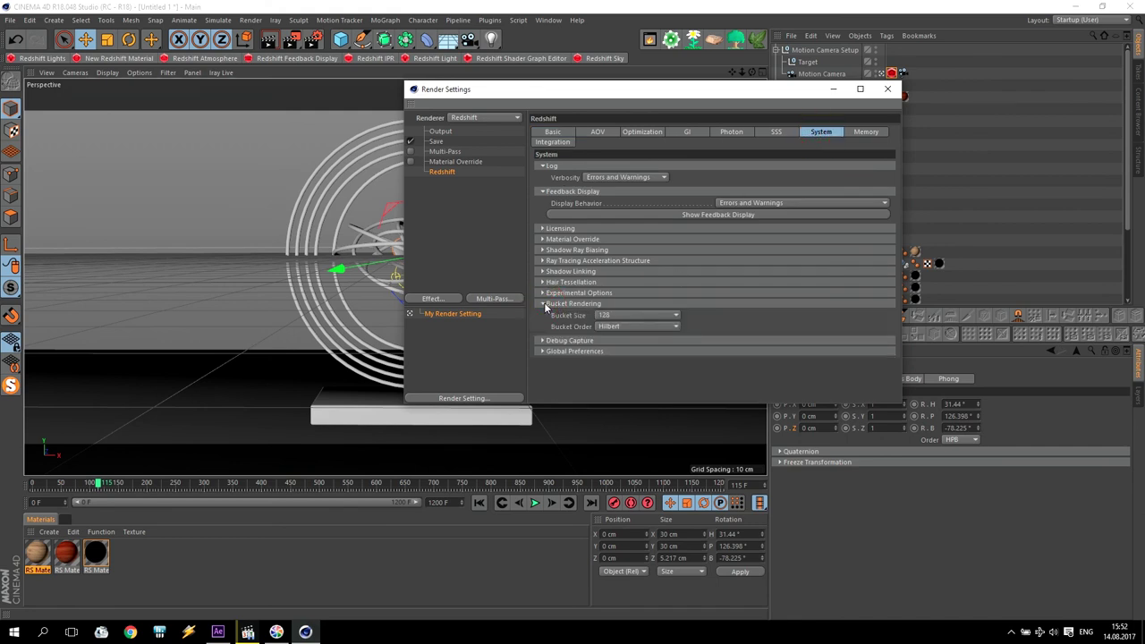
left_click(613, 318)
left_click(614, 348)
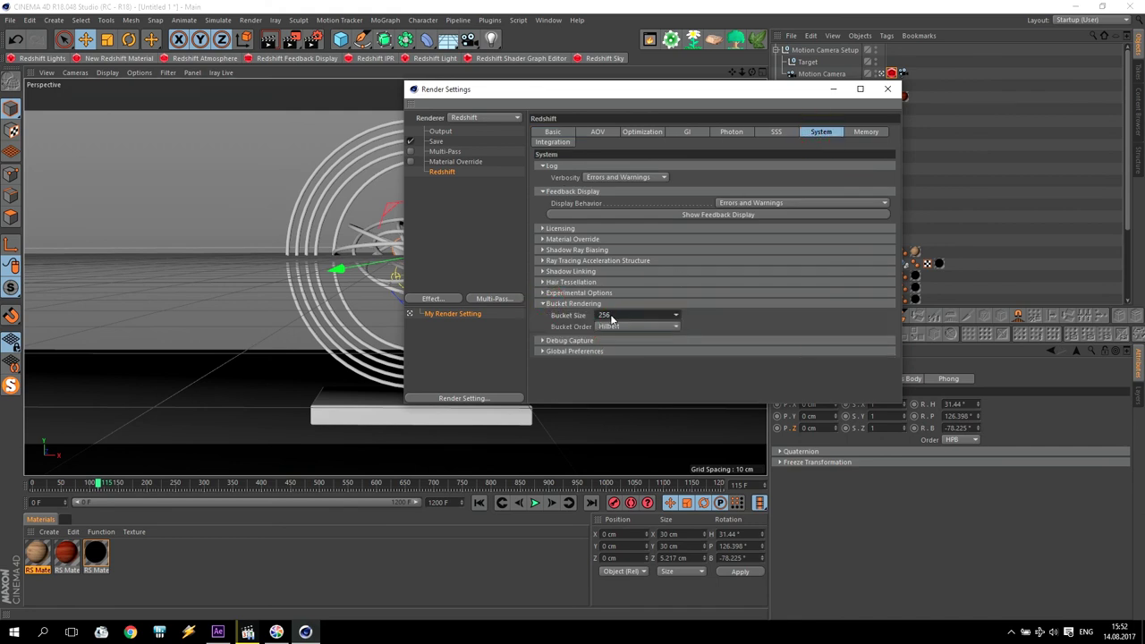
left_click(887, 89)
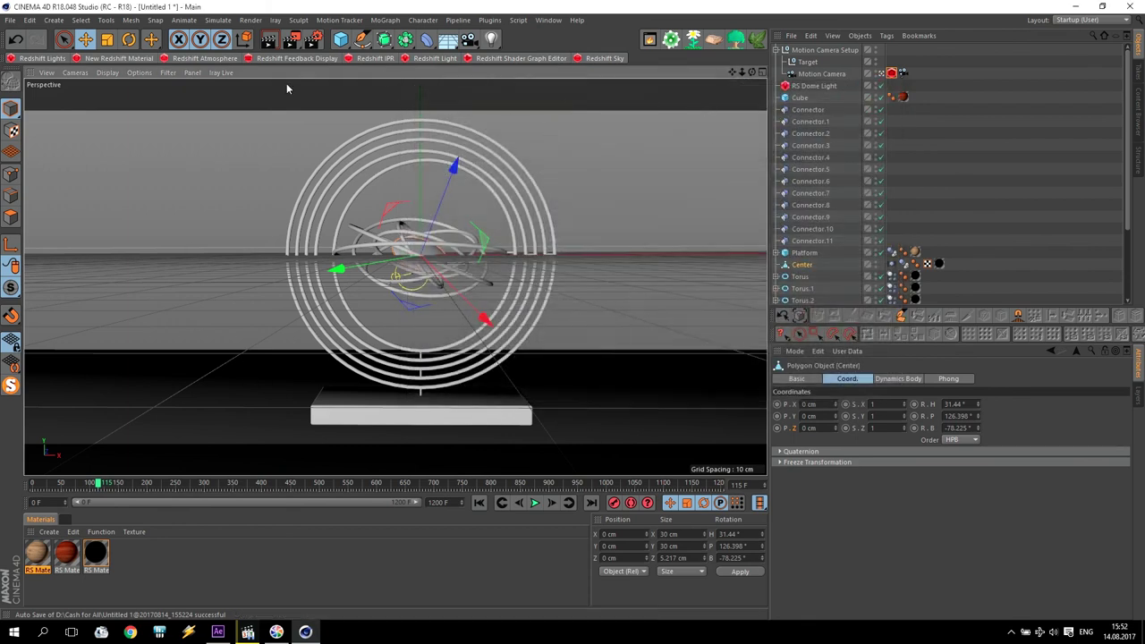
left_click(291, 38)
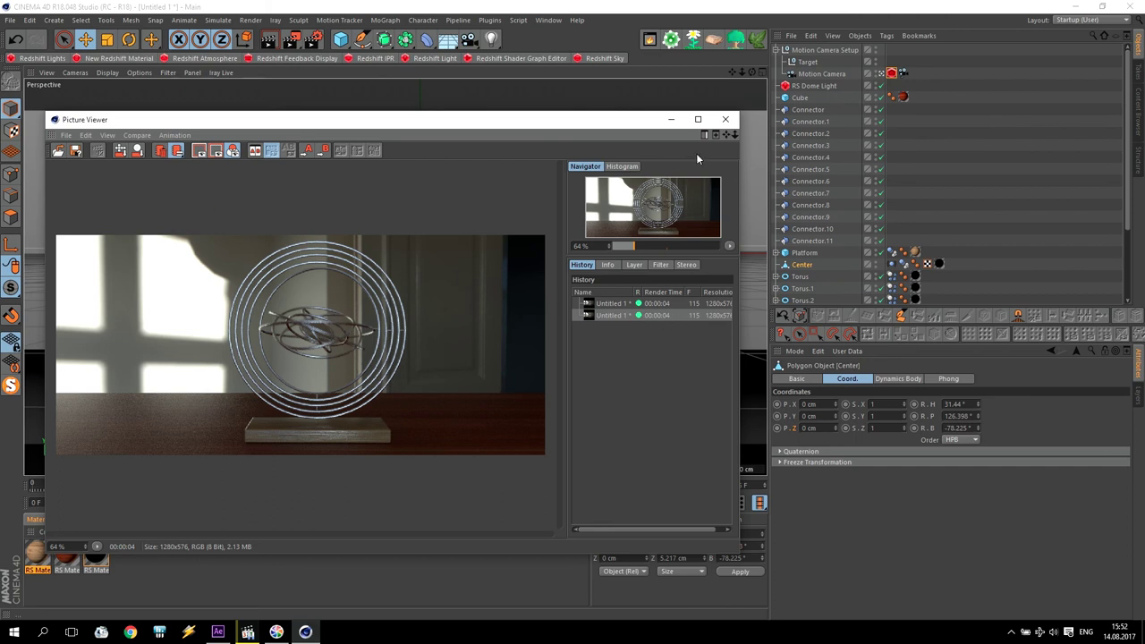
left_click(725, 119)
Set the render output's frame range to All Frames.
key("ctrl+b")
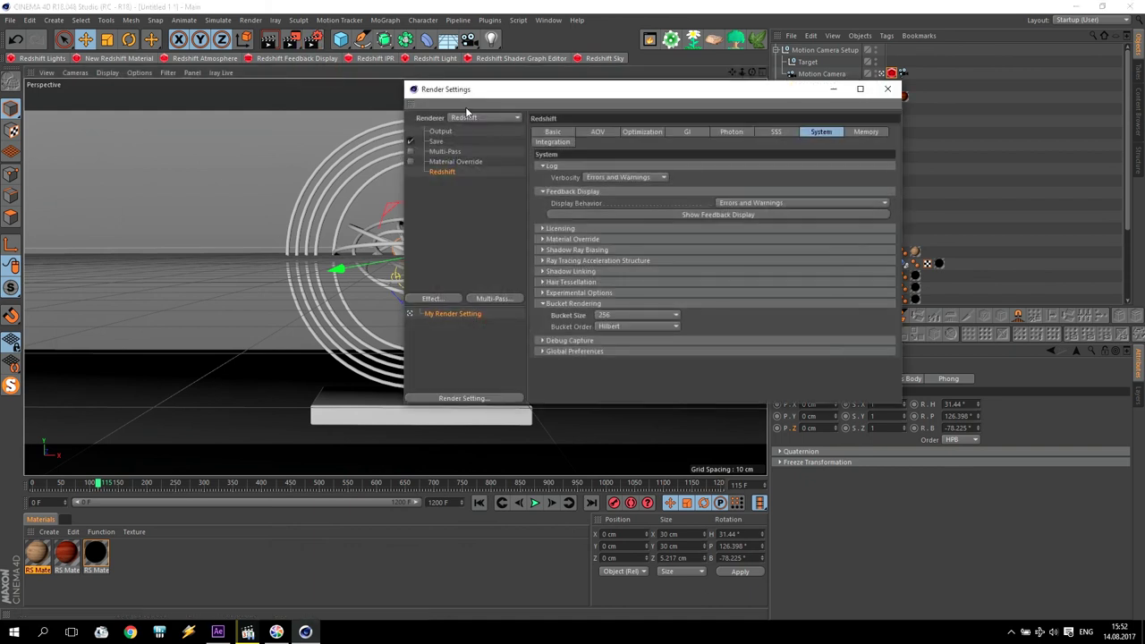
left_click(440, 132)
left_click(631, 256)
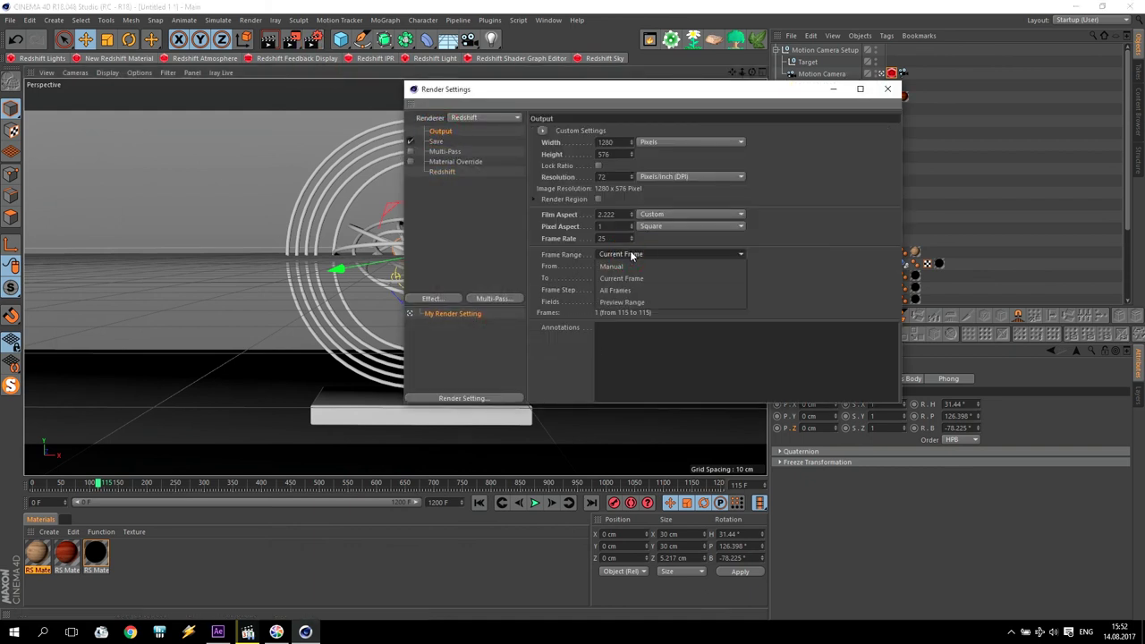
left_click(631, 291)
left_click(437, 142)
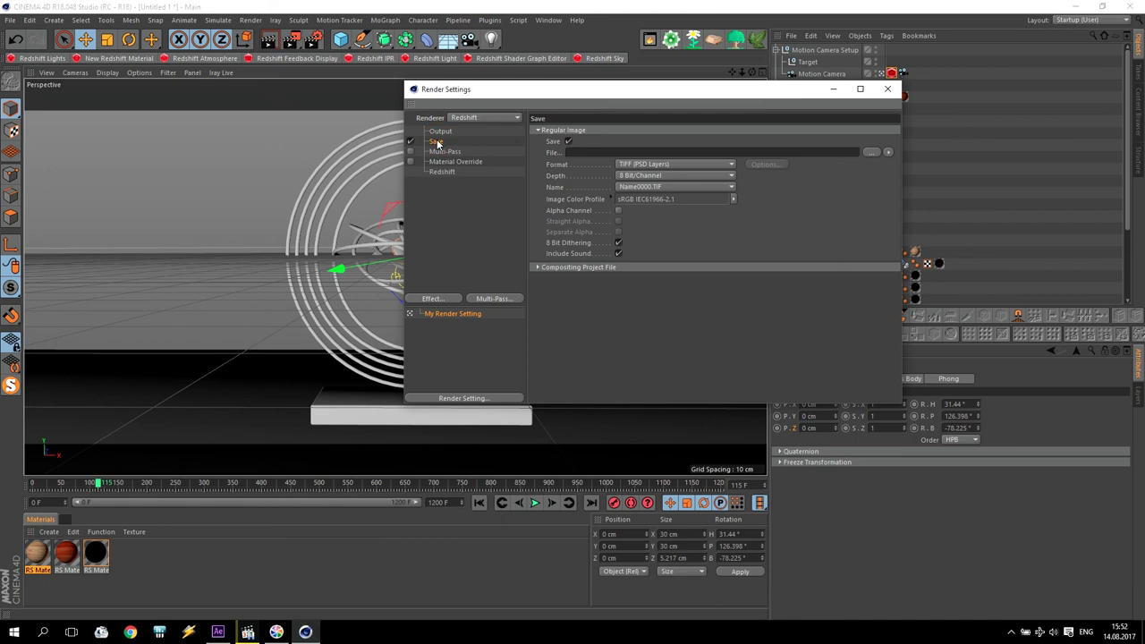
left_click(872, 153)
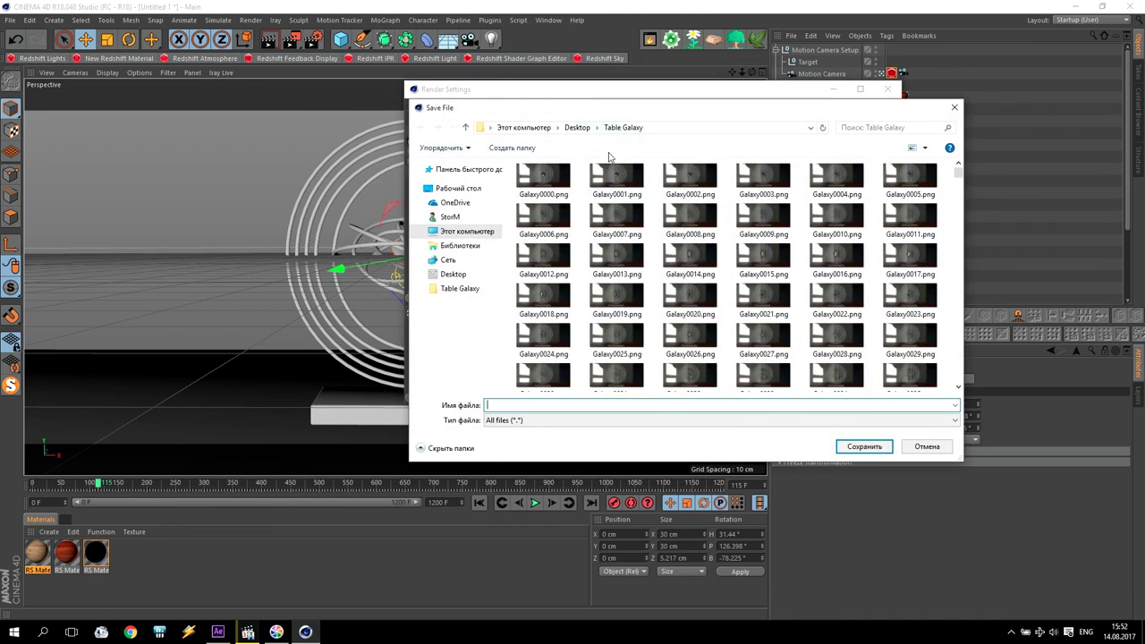
left_click(560, 190)
left_click(850, 444)
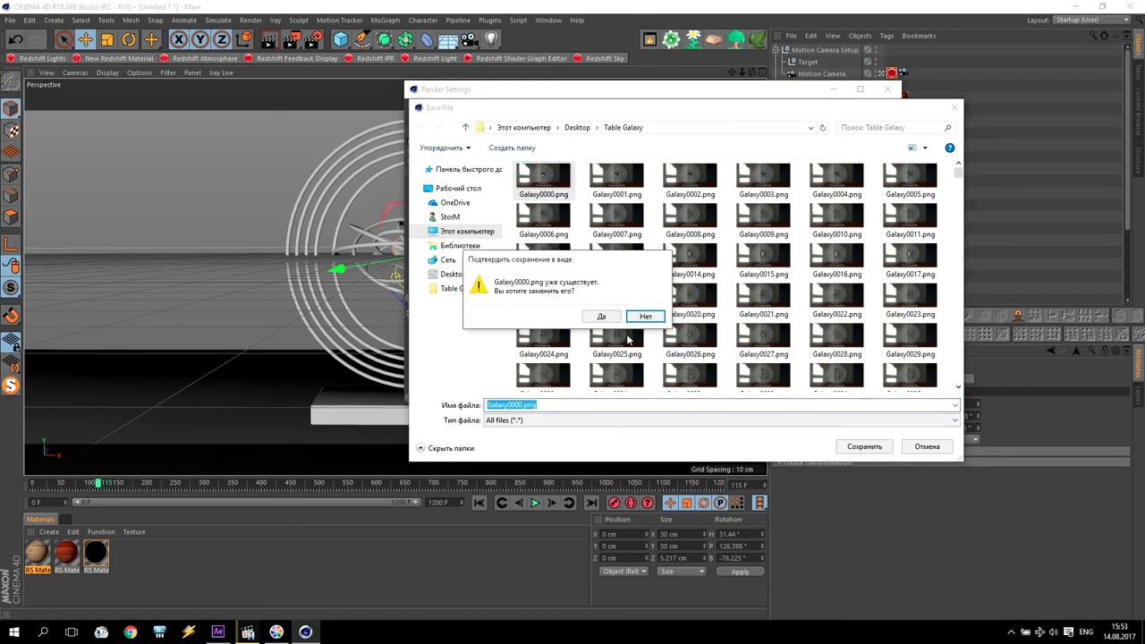
left_click(644, 315)
left_click(953, 108)
left_click(887, 93)
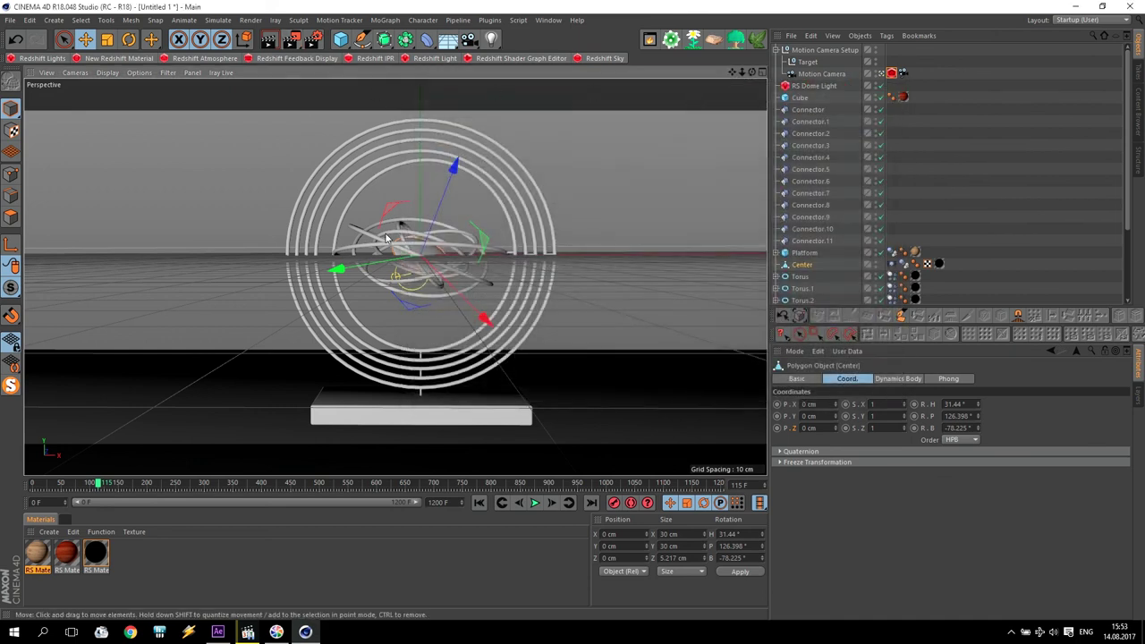
Switch to After Effects, import the Galaxy PNG sequence from the Table Galaxy folder and create a composition from it.
left_click(223, 632)
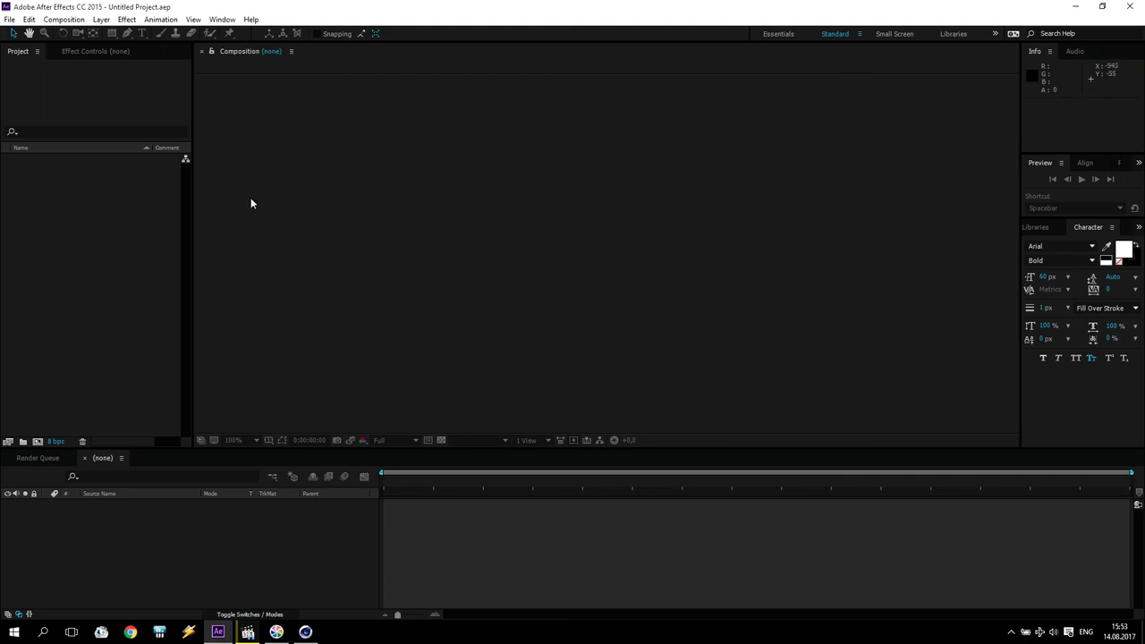
double_click(64, 179)
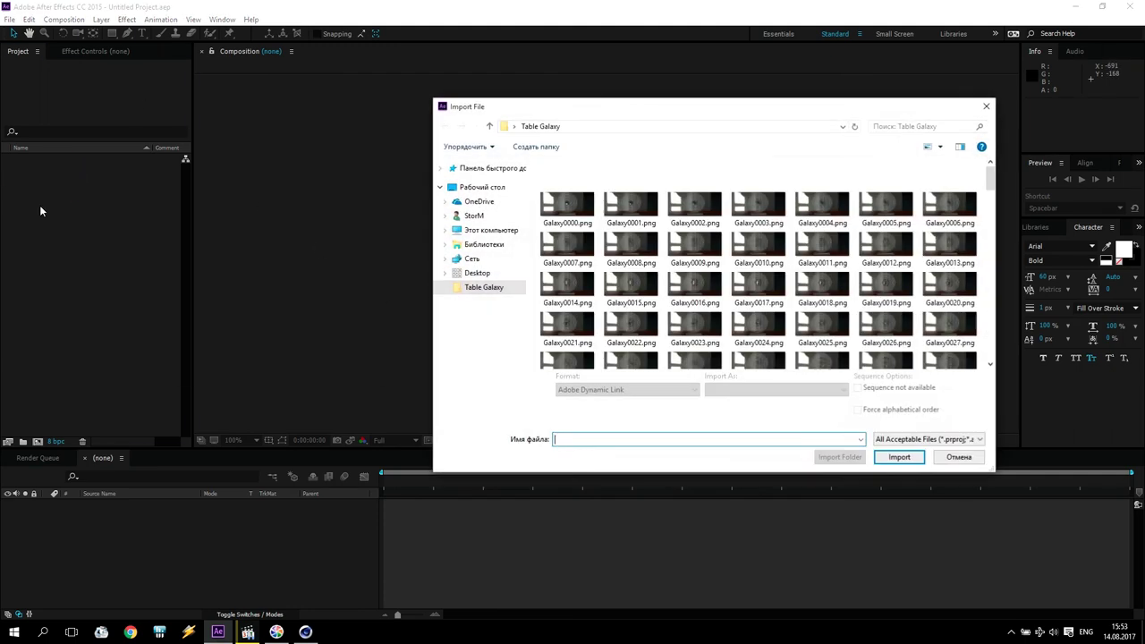
left_click(729, 327)
left_click(899, 448)
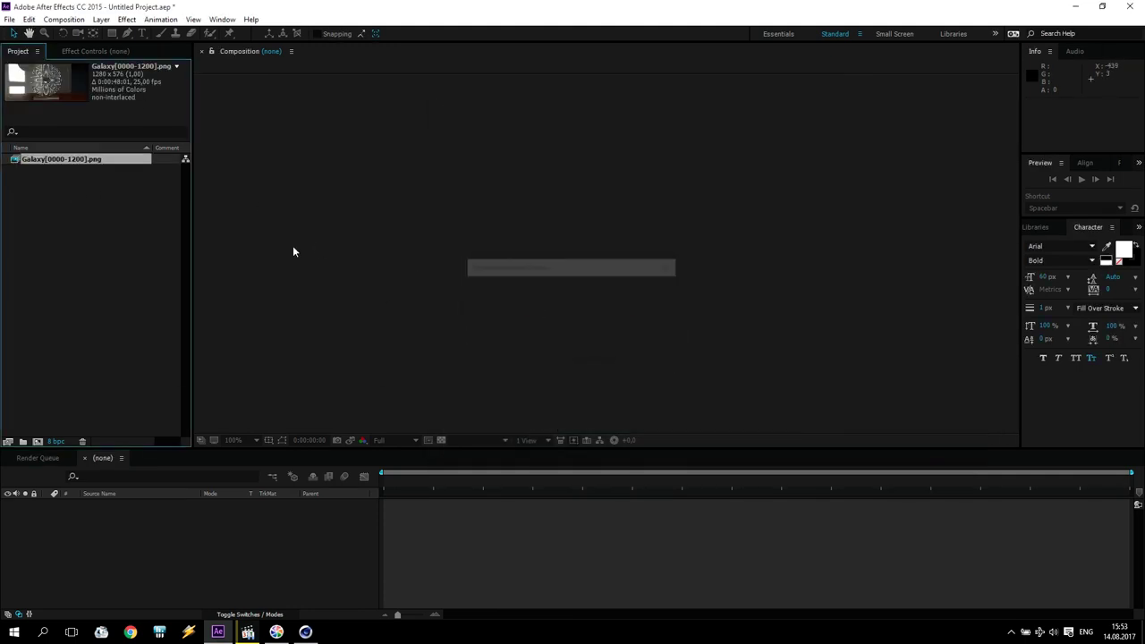
left_click_drag(40, 162, 39, 441)
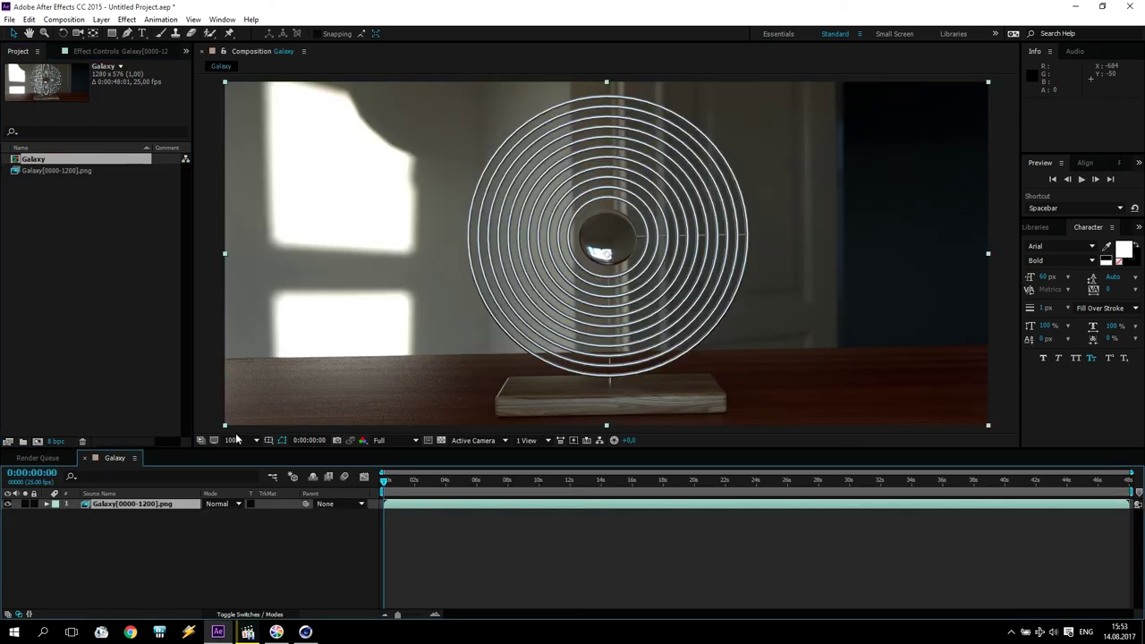
Add an adjustment layer above the Galaxy sequence and apply the Magic Bullet Looks effect to it.
left_click(101, 19)
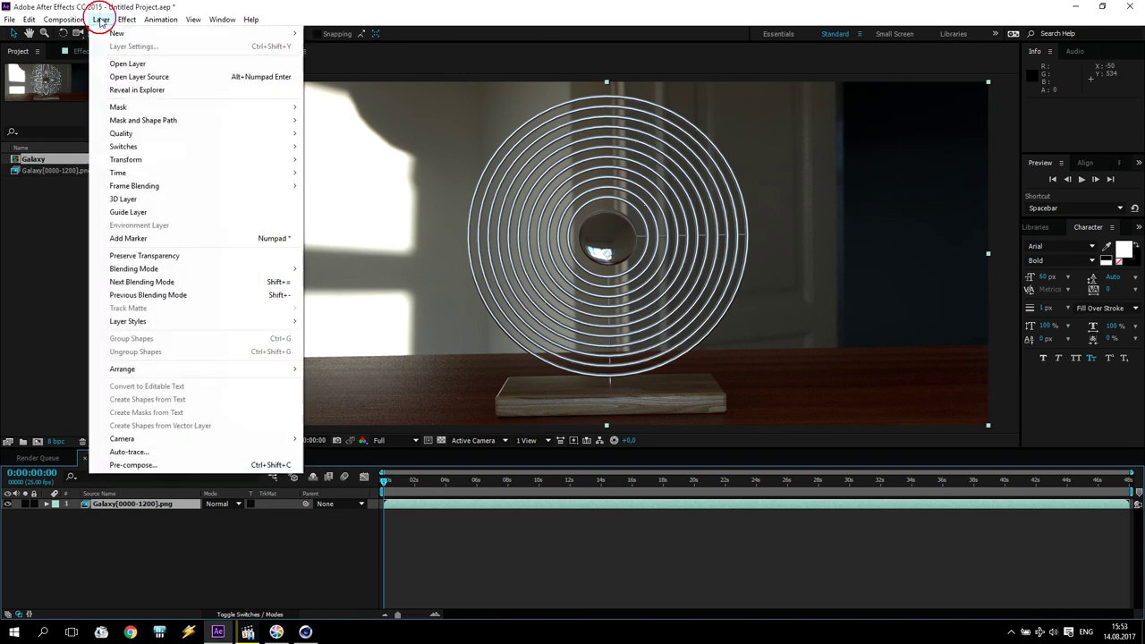
mouse_move(116, 33)
left_click(421, 109)
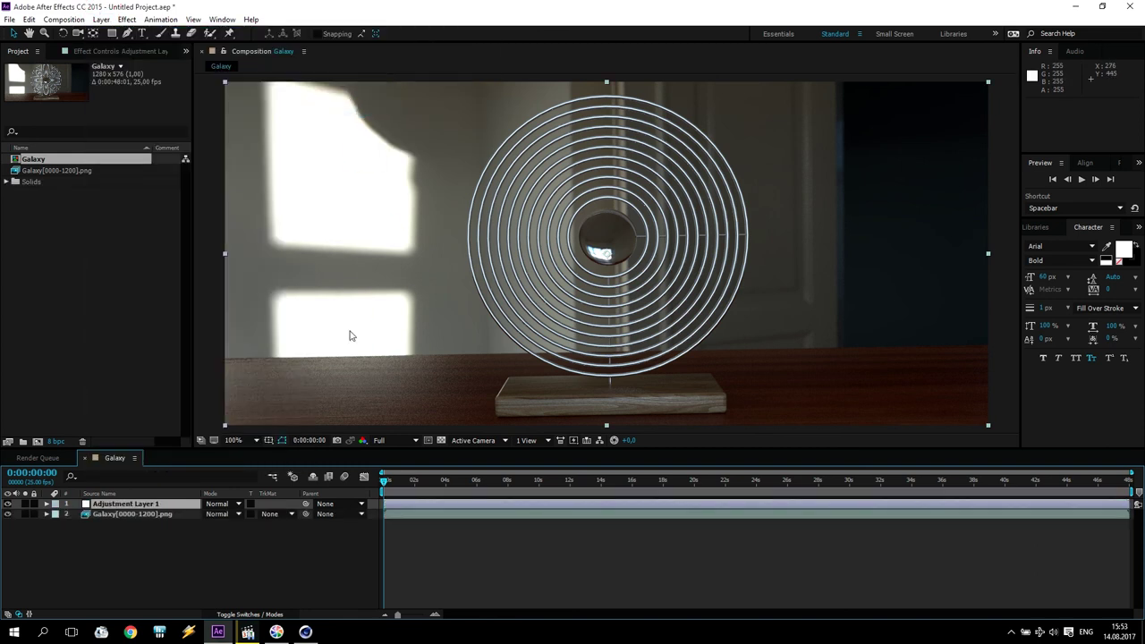
left_click(126, 20)
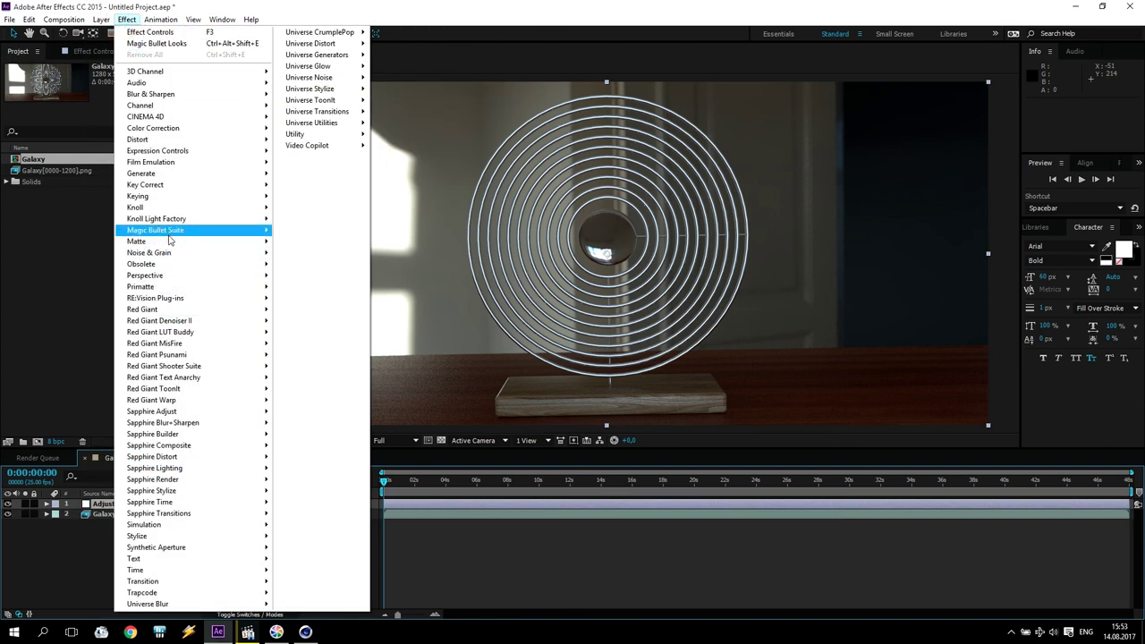
mouse_move(175, 231)
left_click(313, 265)
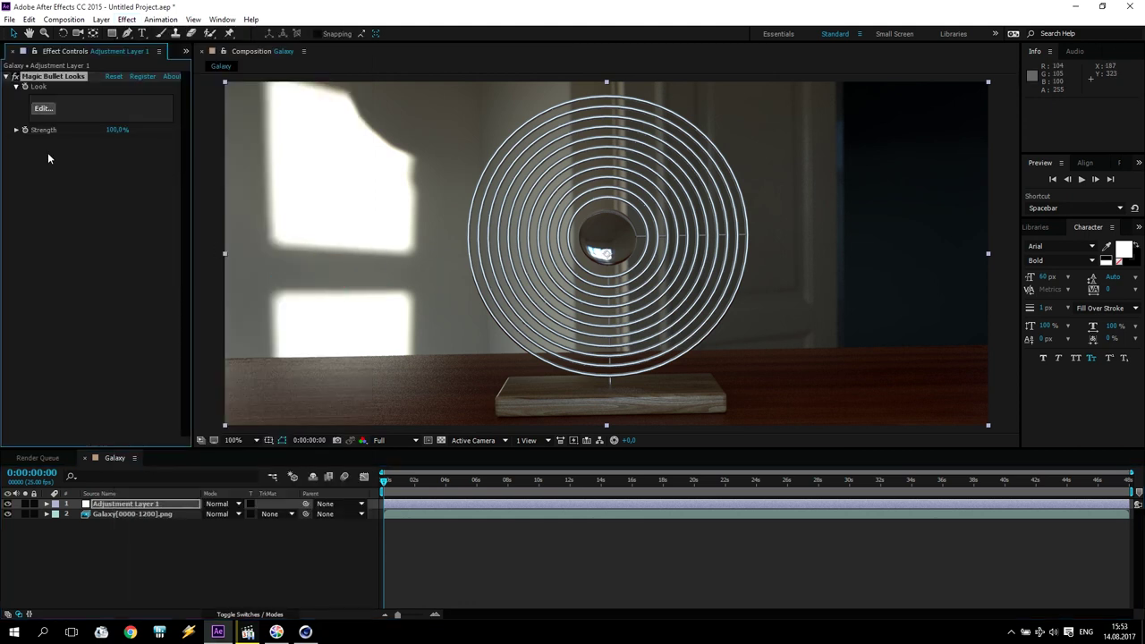
Apply the Optimus look from the Blockbuster Warm category to the adjustment layer's Magic Bullet Looks effect.
left_click(43, 108)
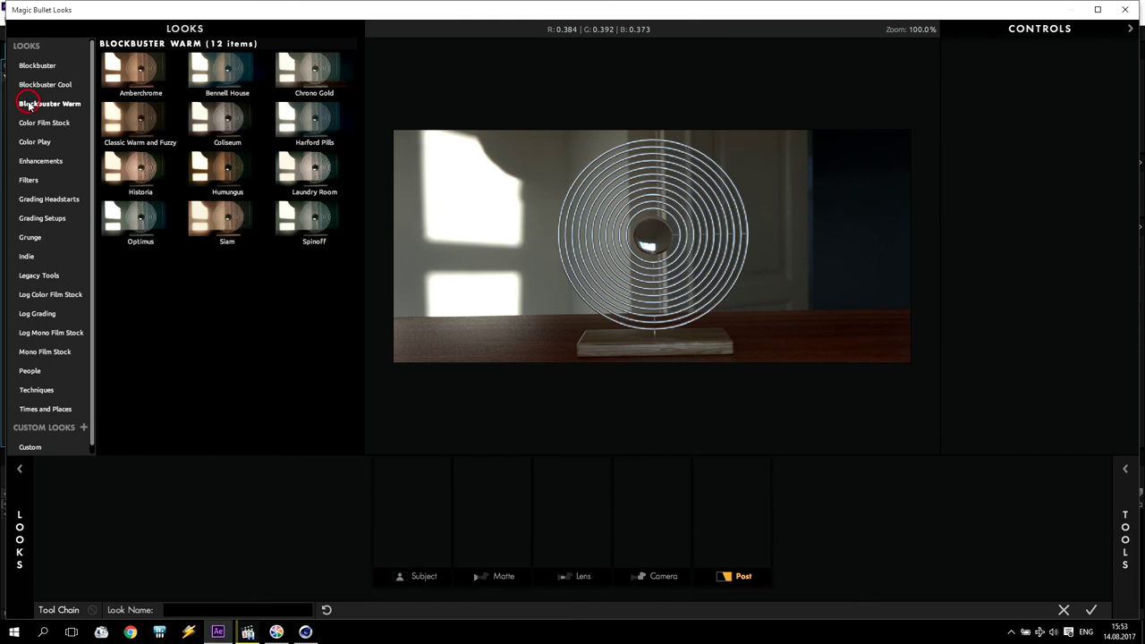
left_click(140, 220)
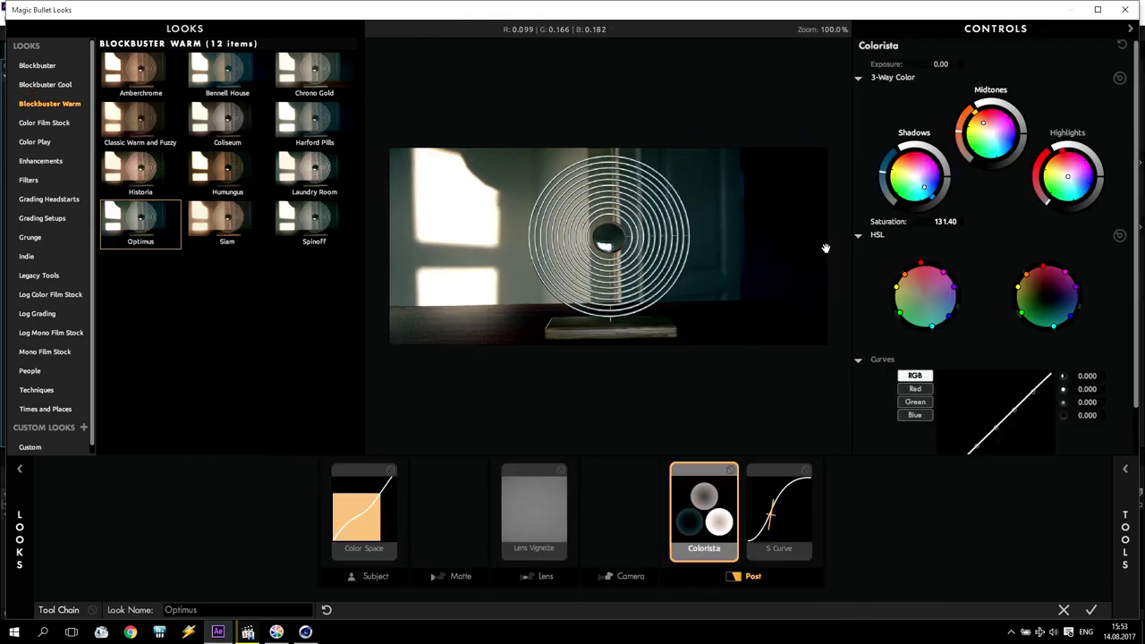
left_click(125, 238)
left_click(704, 509)
left_click(1090, 609)
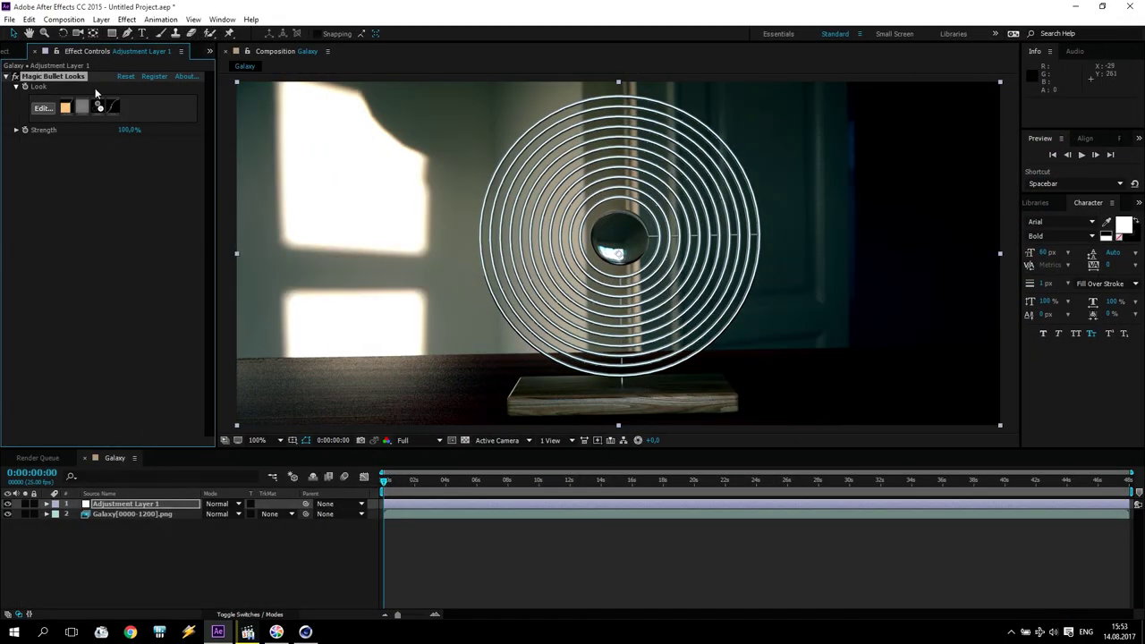
Create a black solid layer above the adjustment layer.
left_click(119, 22)
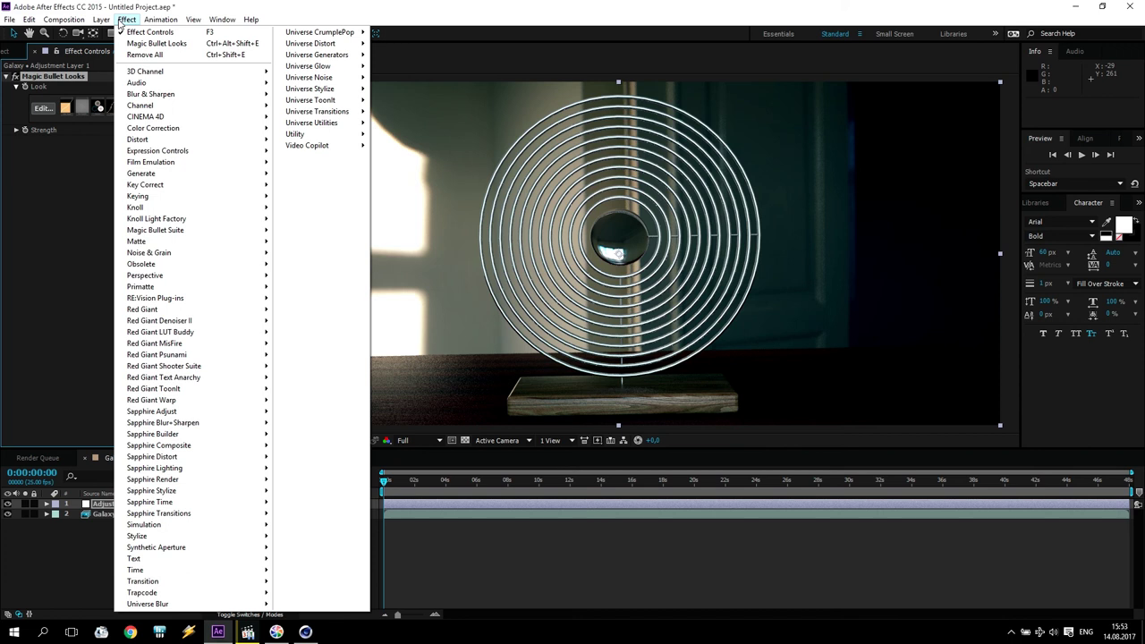
mouse_move(101, 19)
mouse_move(125, 33)
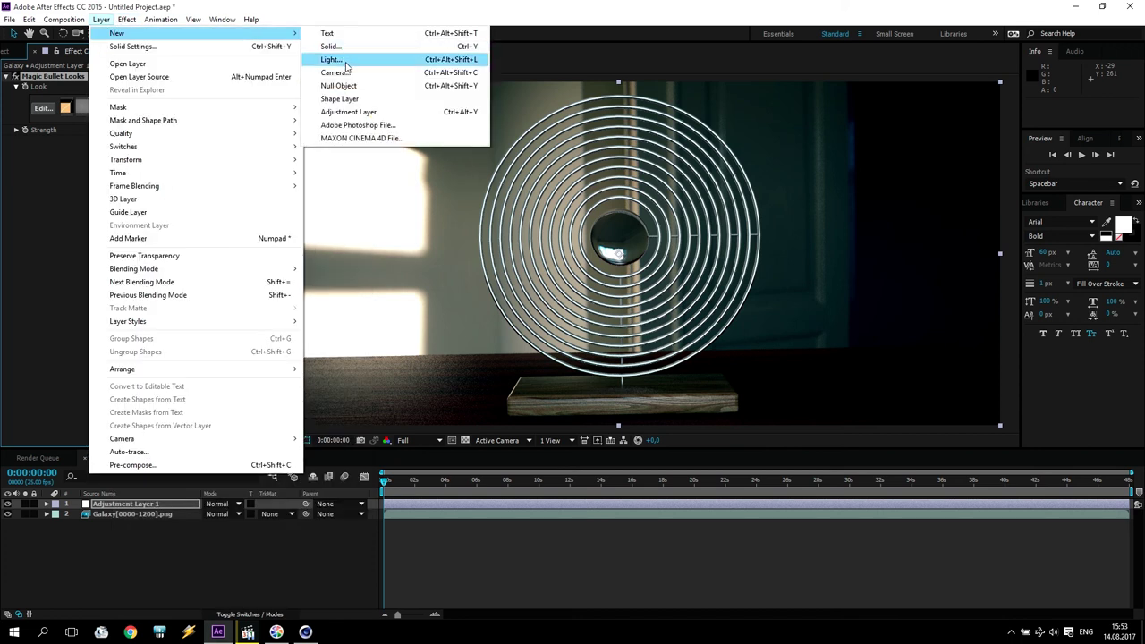
left_click(330, 46)
left_click(183, 412)
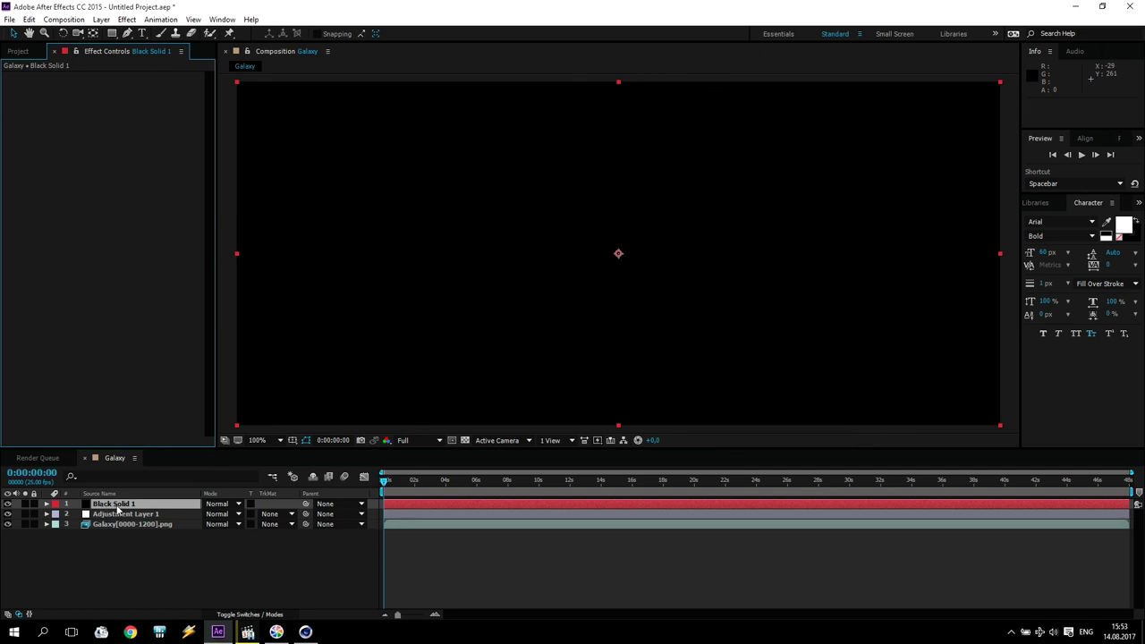
Keyframe the black solid's opacity from 100% at the composition's first frame to 0% shortly after it, for a fade-in.
key("t")
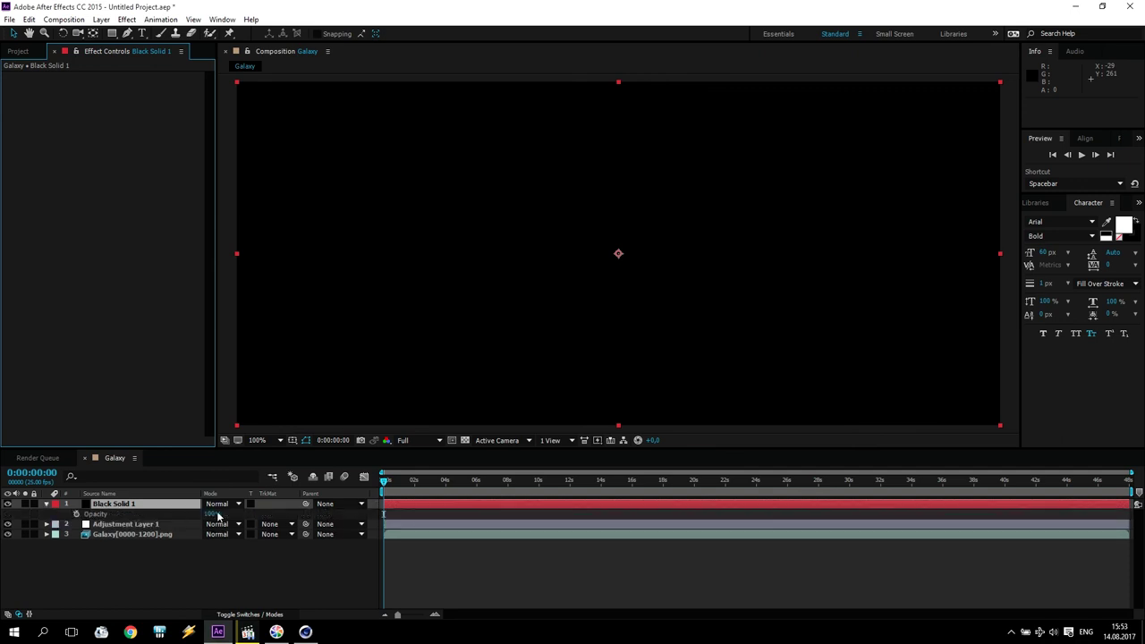
left_click(76, 514)
left_click_drag(382, 482, 1113, 491)
left_click(211, 514)
type("0")
key("Return")
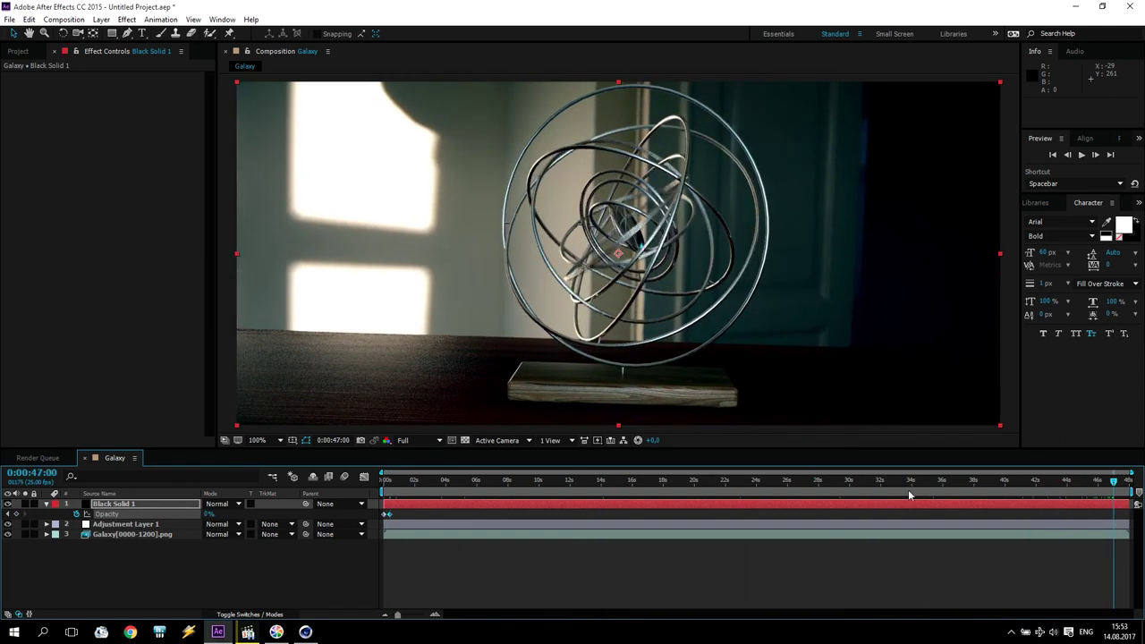
Keyframe the black solid's opacity from 0% at 0:00:47:00 to 100% at 0:00:48:00 and preview the composition from its start.
left_click(16, 514)
left_click_drag(1117, 487, 1130, 487)
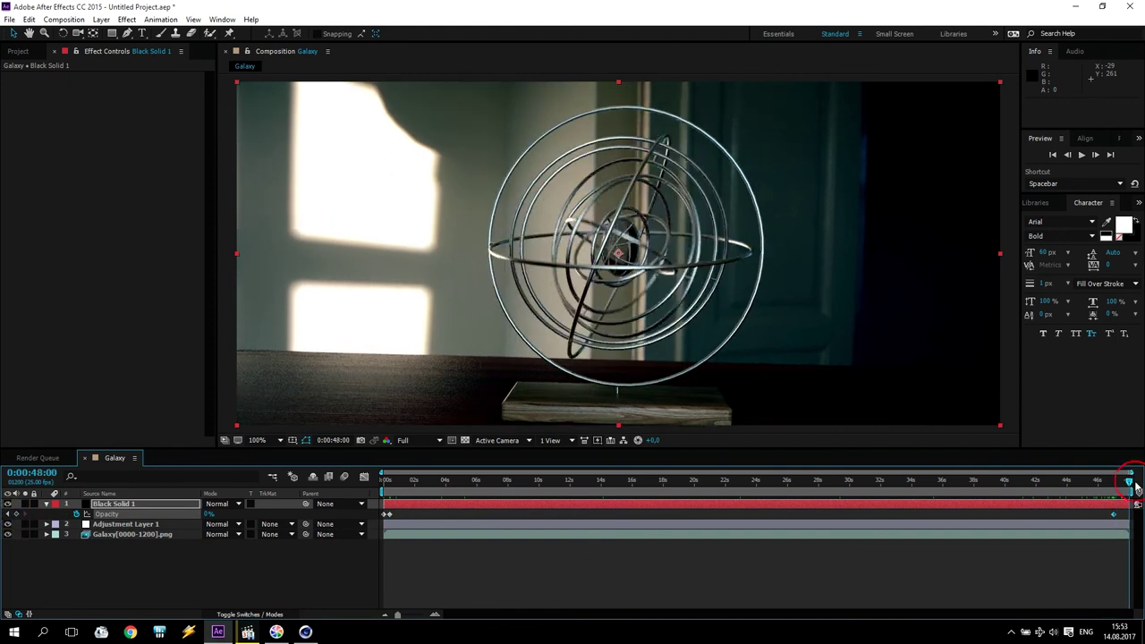
left_click_drag(205, 514, 393, 507)
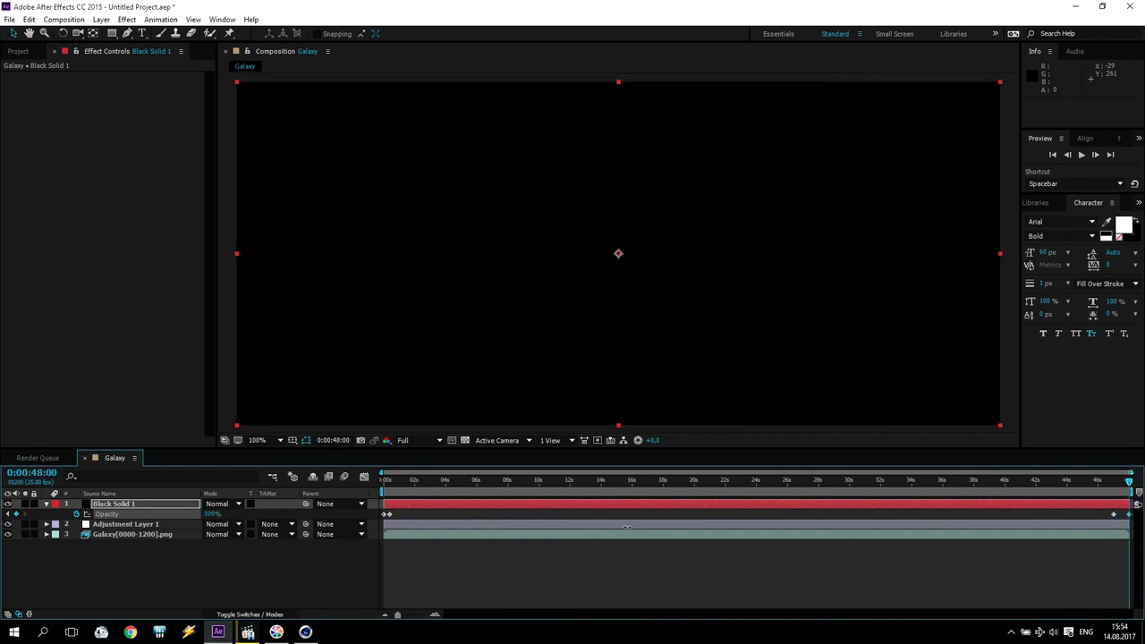
left_click(1052, 154)
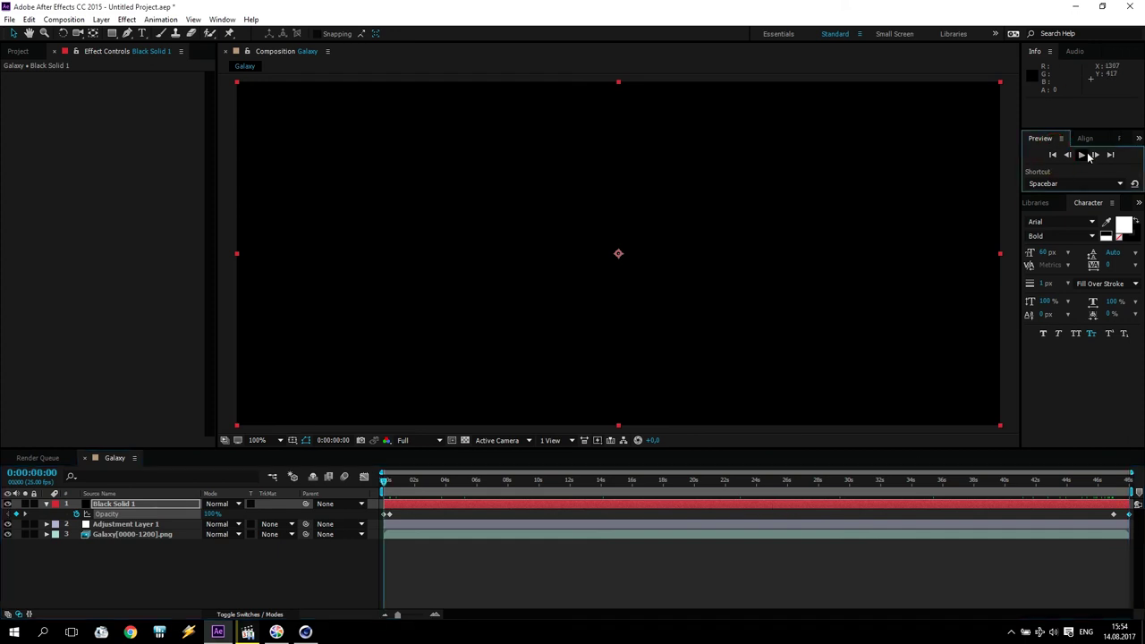
left_click(1084, 154)
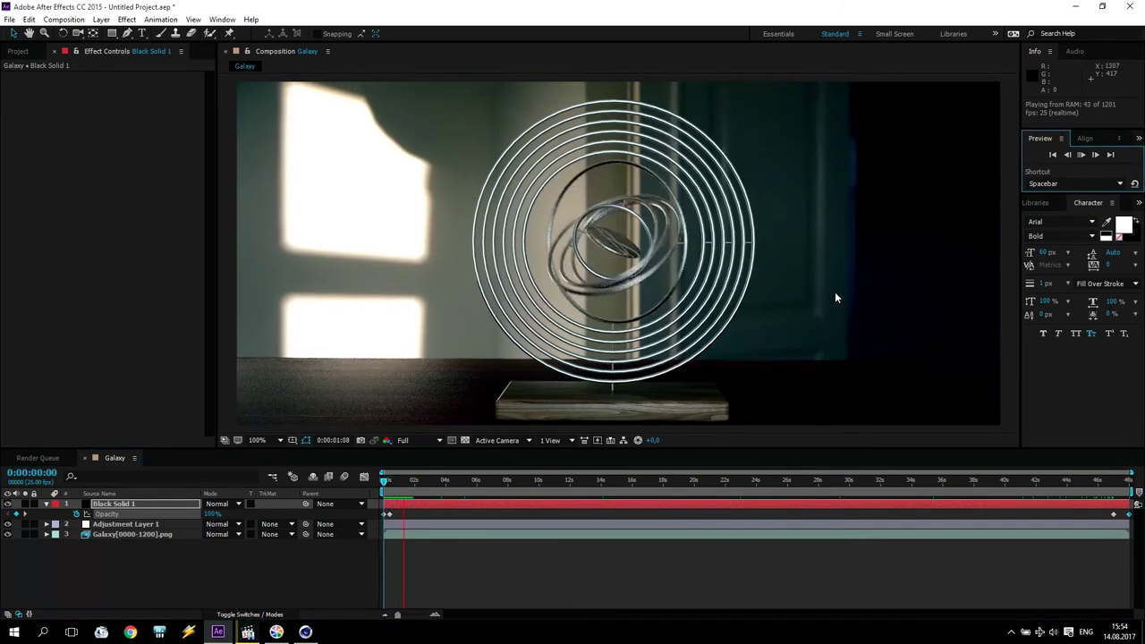